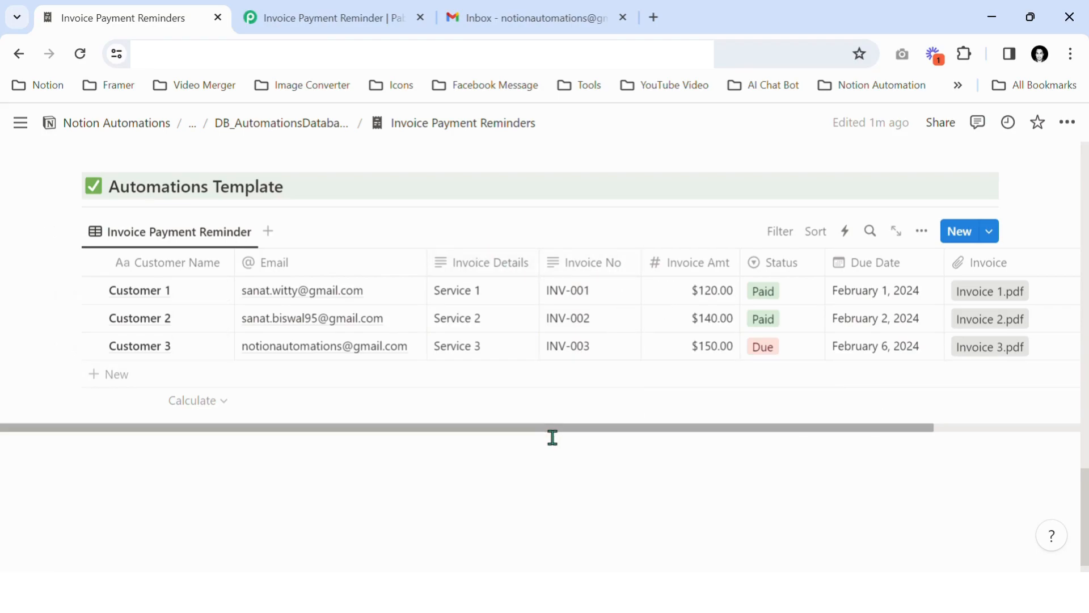
- Narrow the Invoice column of the Invoice Payment Reminder table to just fit its PDF file names
drag(552, 432, 533, 417)
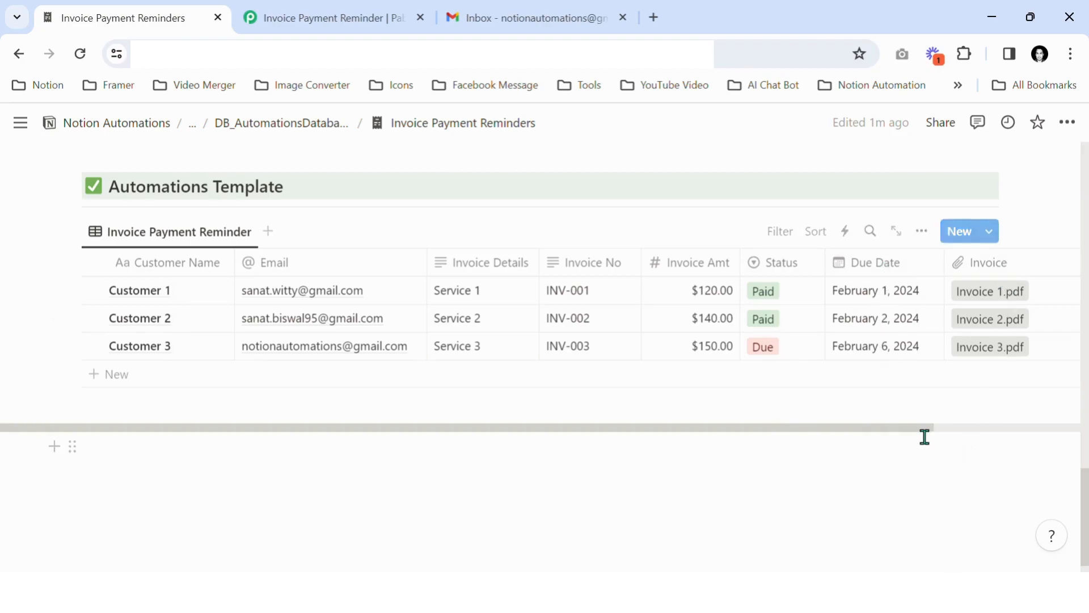
drag(925, 438, 992, 406)
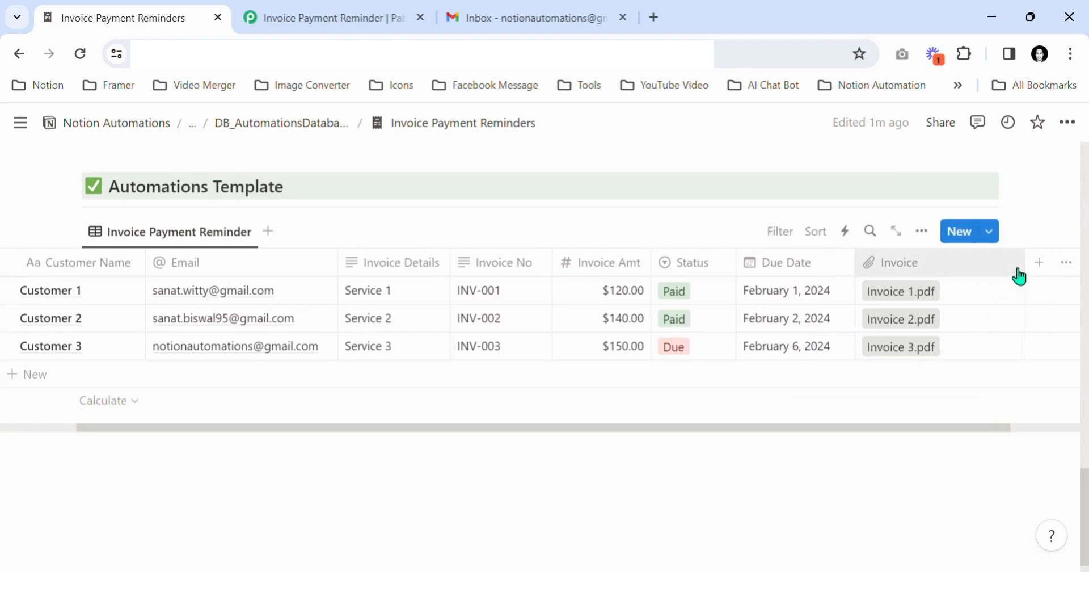
drag(1026, 264, 949, 273)
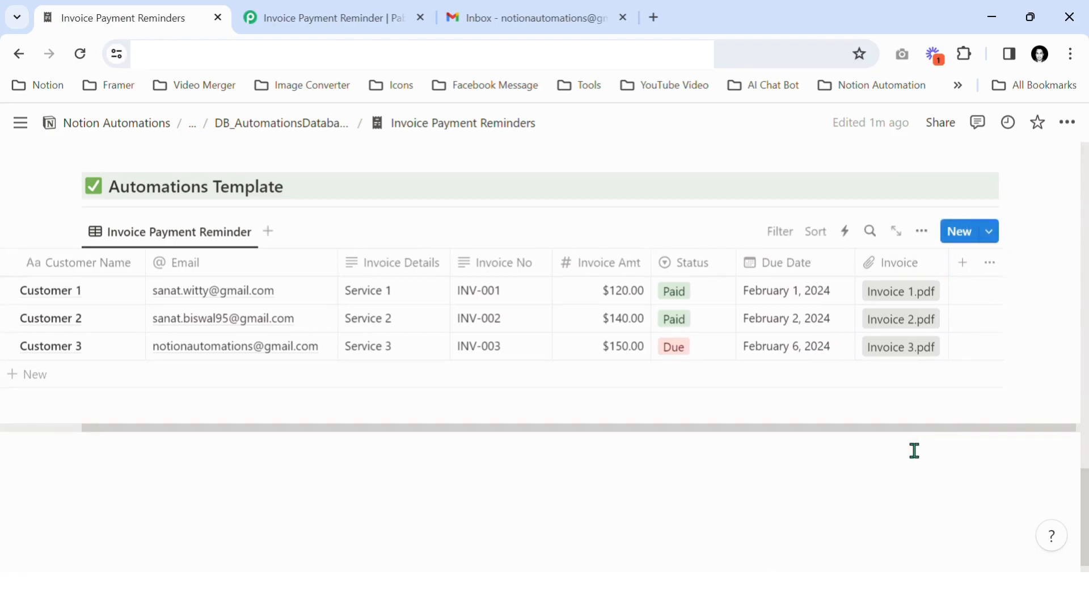
drag(910, 440, 800, 438)
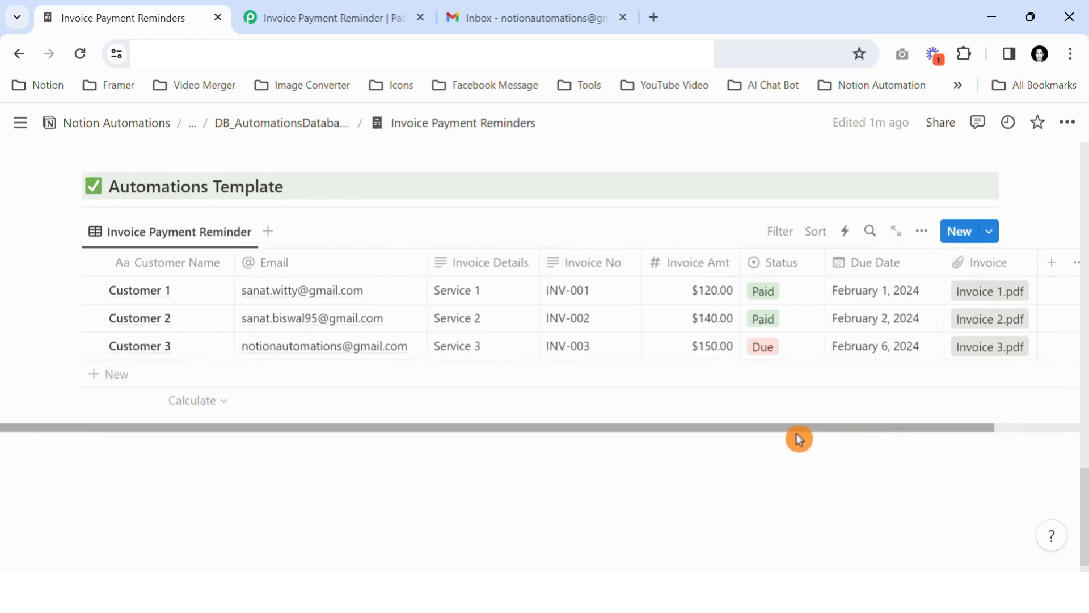
- Switch to Gmail and open the invoice due reminder email in the inbox
click(549, 16)
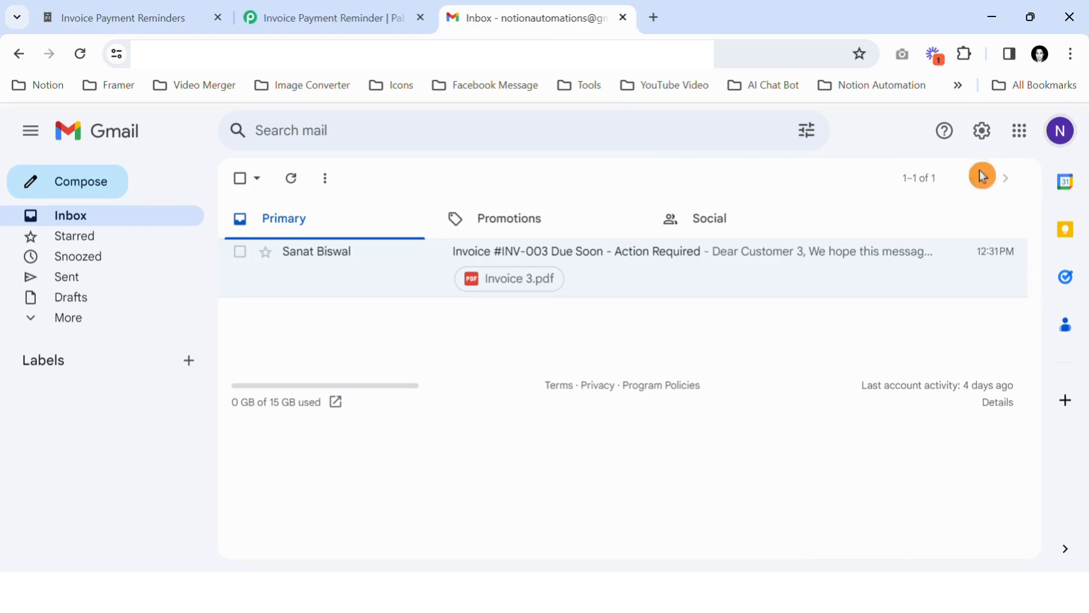
mouse_move(317, 264)
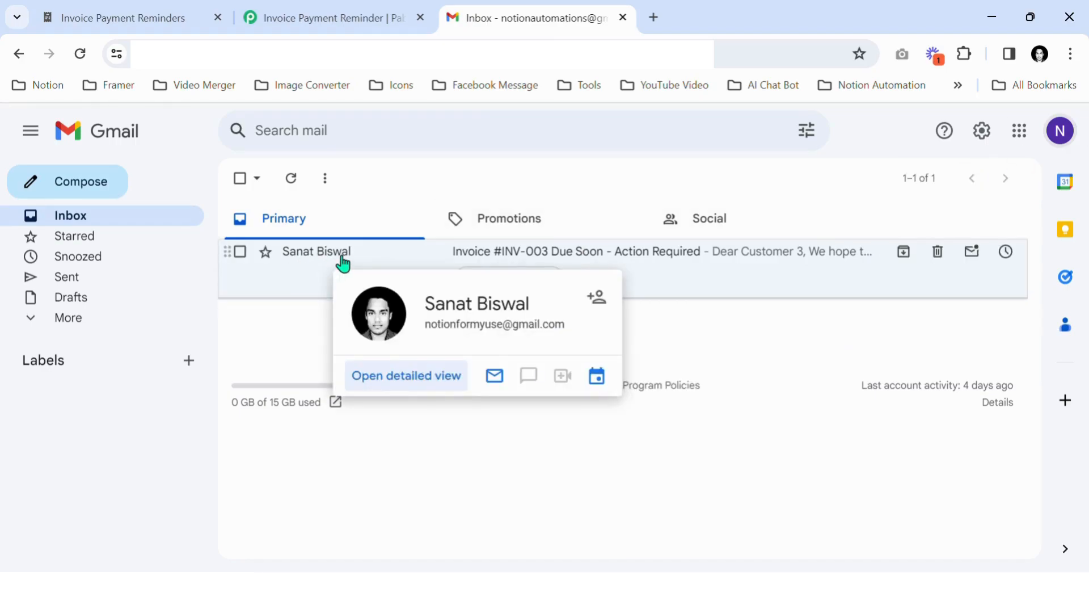
click(409, 292)
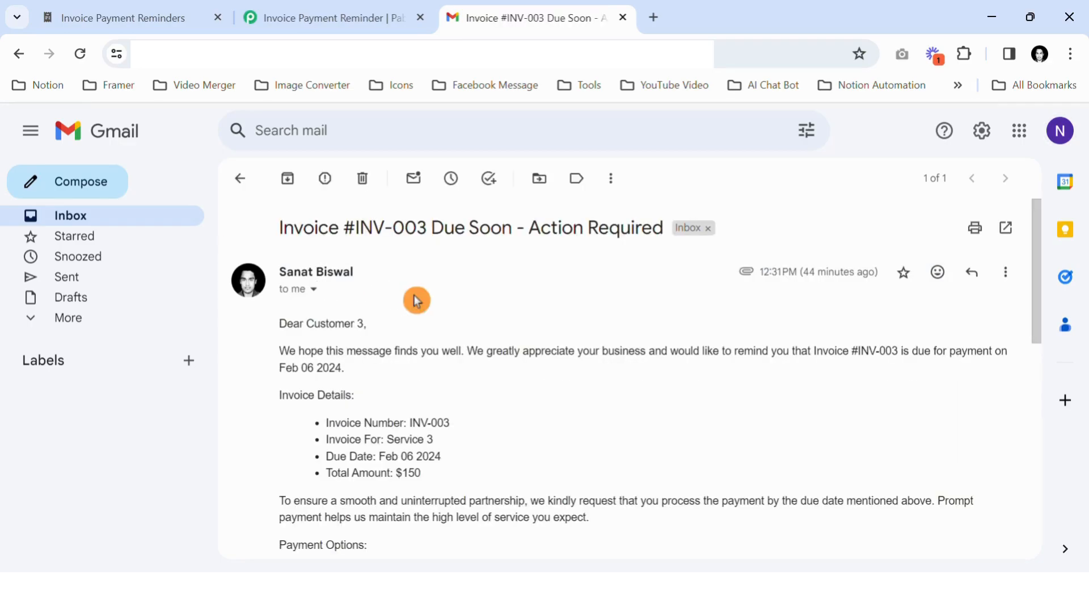
- Examine the email's subject line and compare its invoice number with the Customer 3 row in the Notion table
drag(354, 277, 666, 246)
click(462, 253)
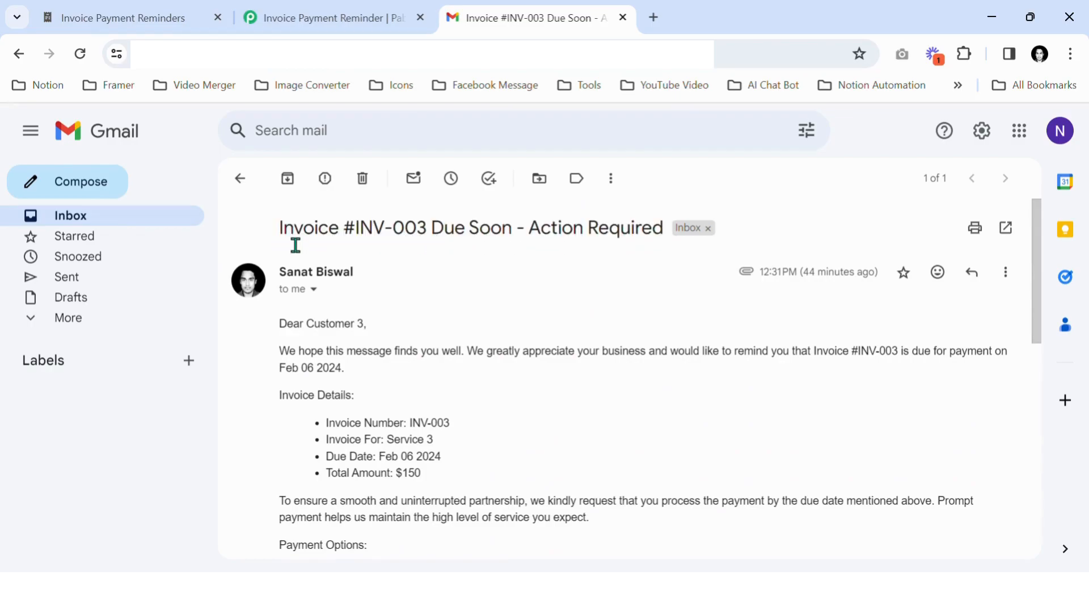
drag(295, 244, 405, 244)
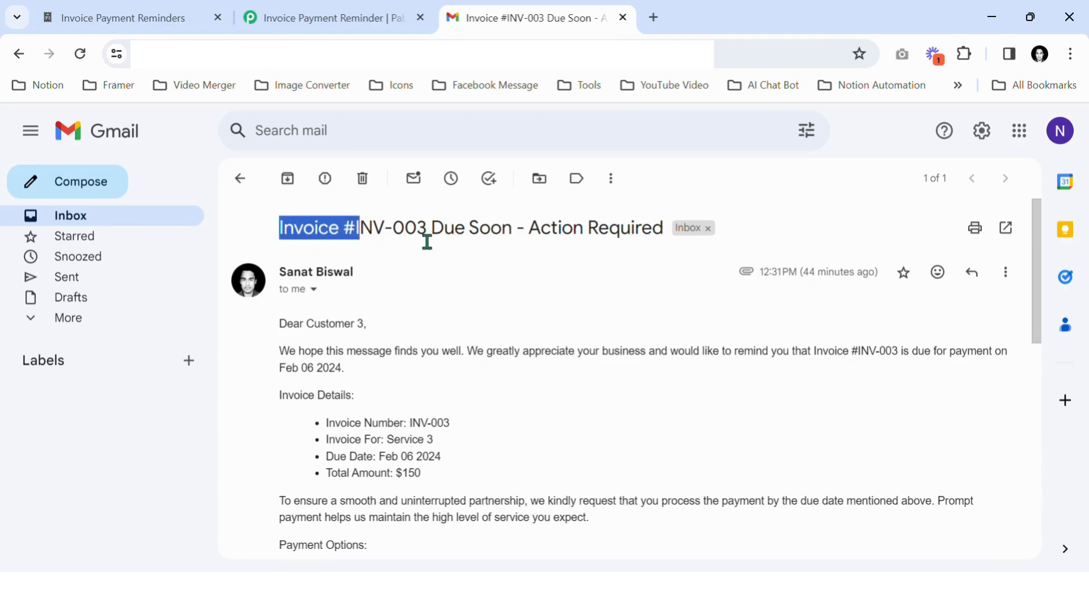
drag(530, 241, 668, 240)
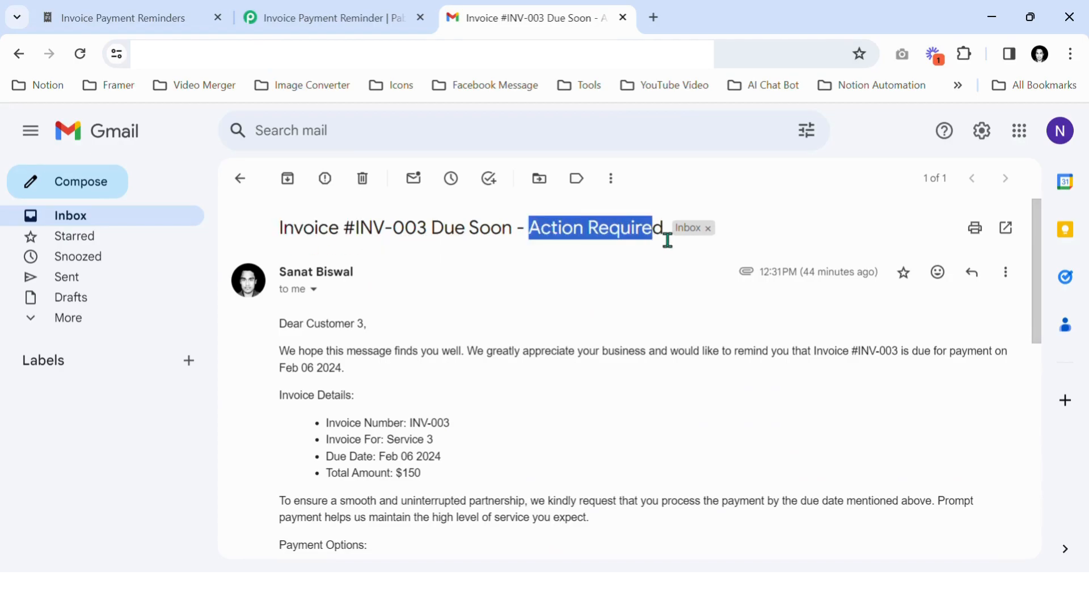
drag(430, 245, 361, 246)
click(105, 17)
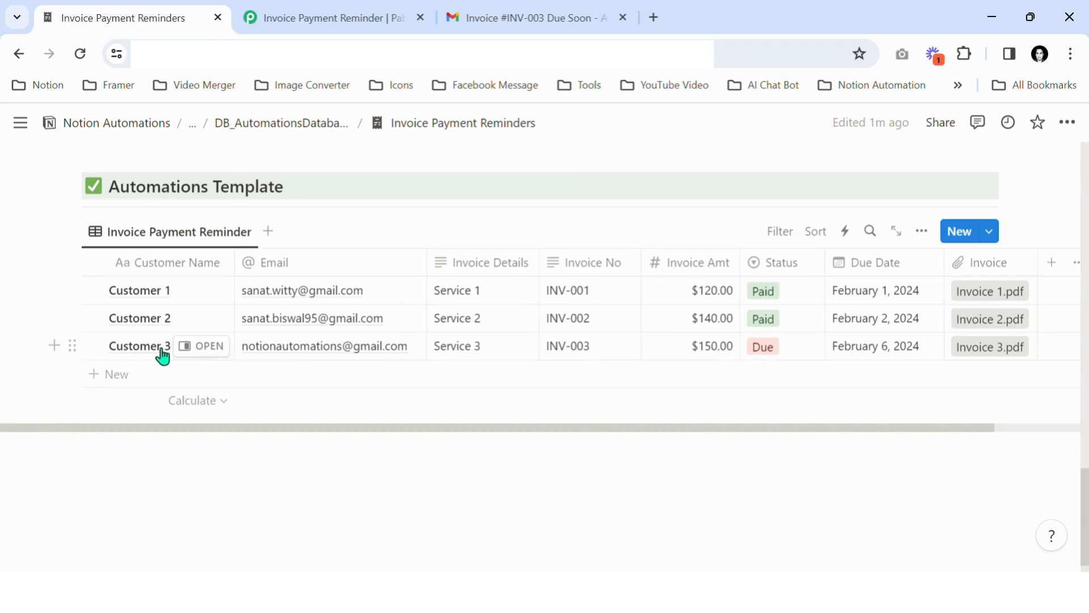
click(530, 16)
- Show the email's header details and check the sender and recipient addresses against the Customer 3 row in Notion
scroll(431, 265, down, 2)
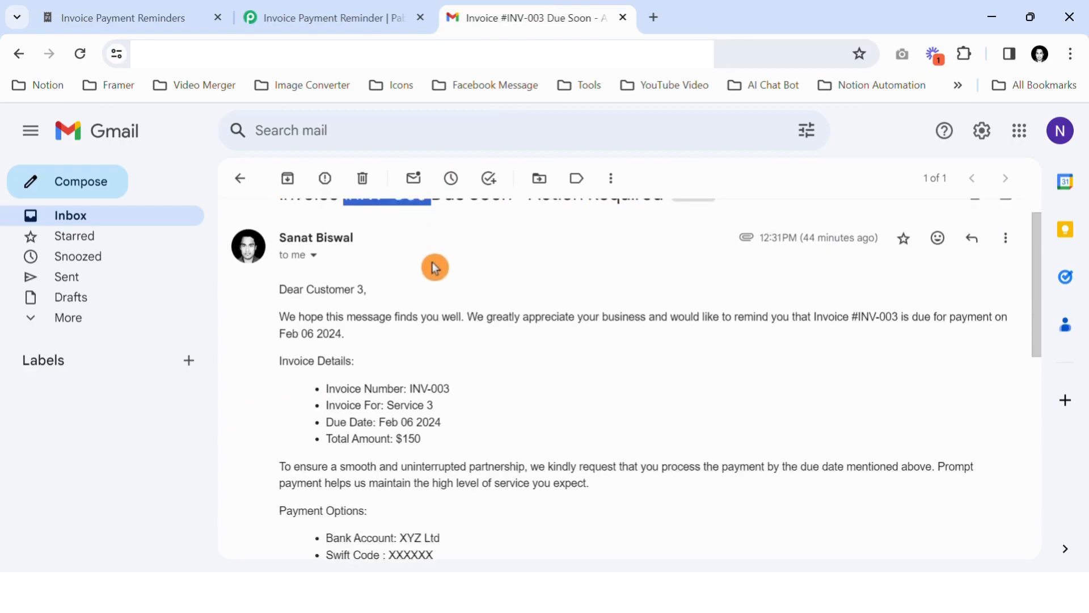
scroll(427, 267, up, 2)
click(315, 290)
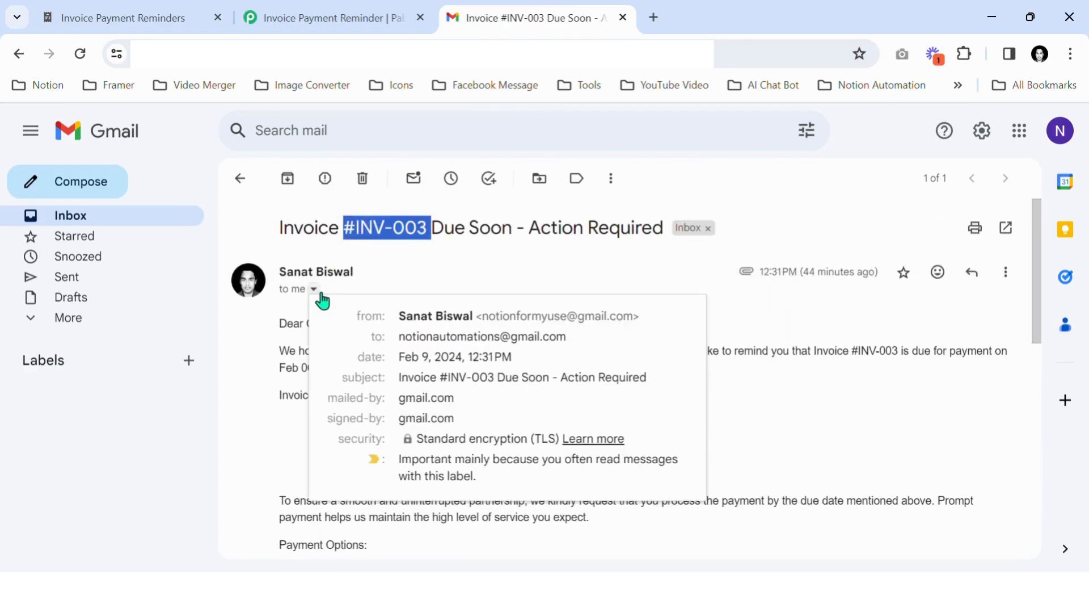
drag(399, 315, 488, 327)
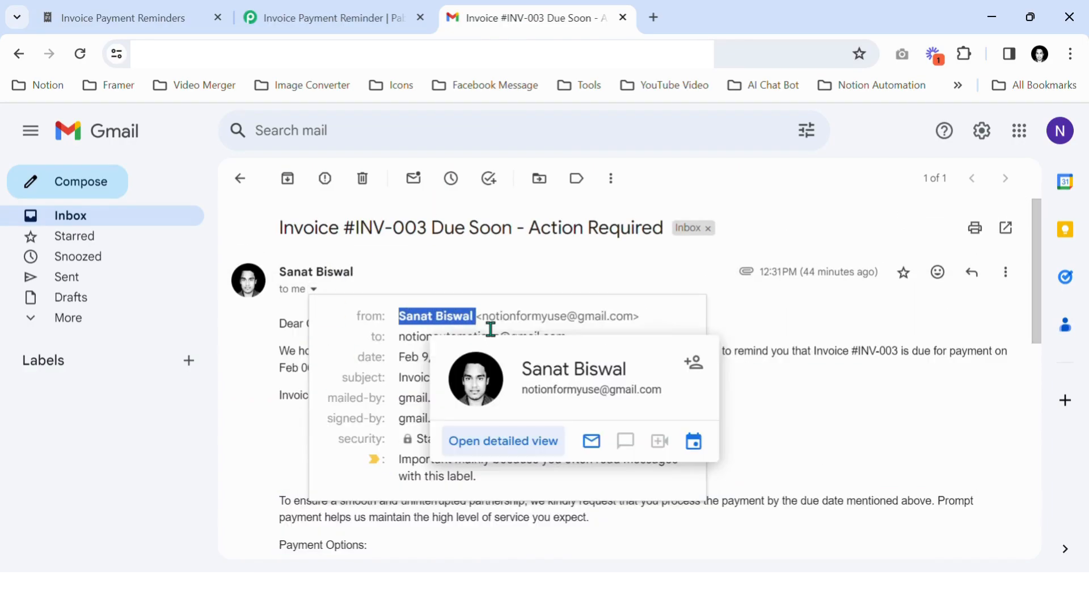
drag(415, 354, 571, 350)
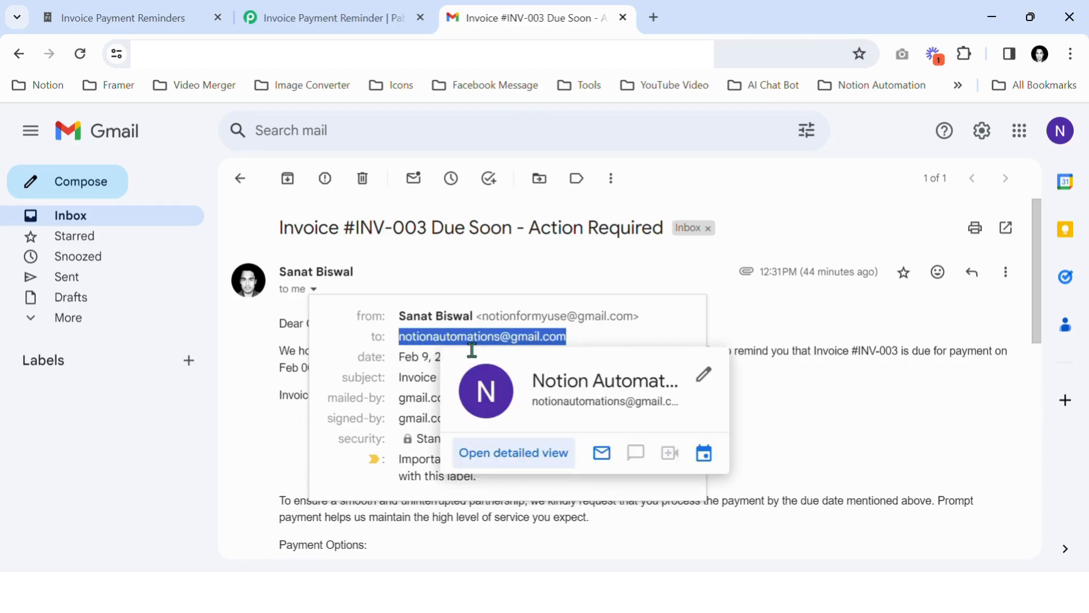
click(182, 14)
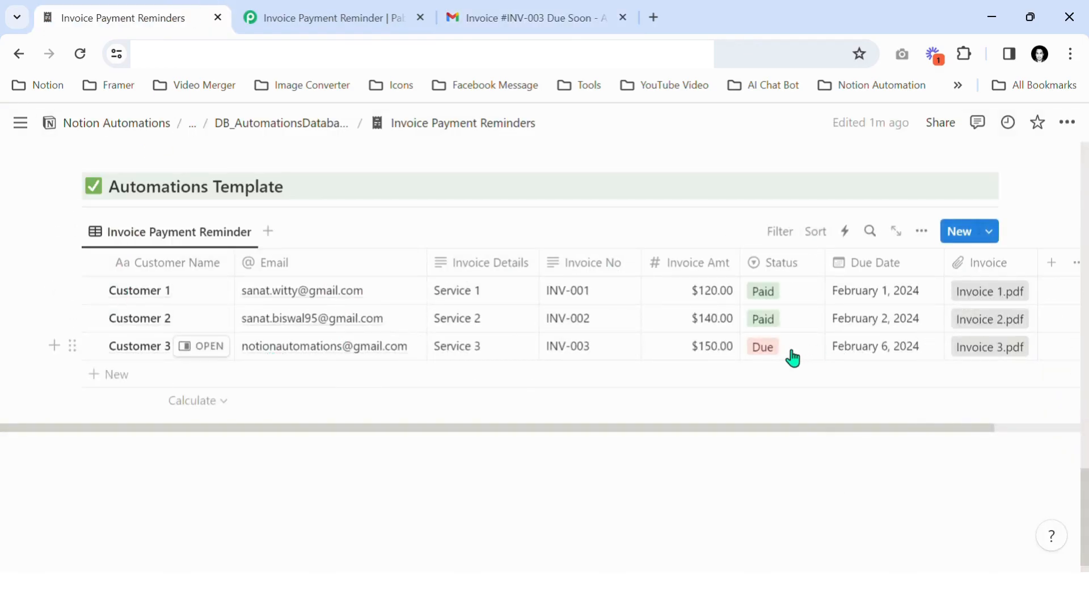
- Return to the reminder email and compare the customer name in its greeting with the Customer Name column in Notion
click(492, 14)
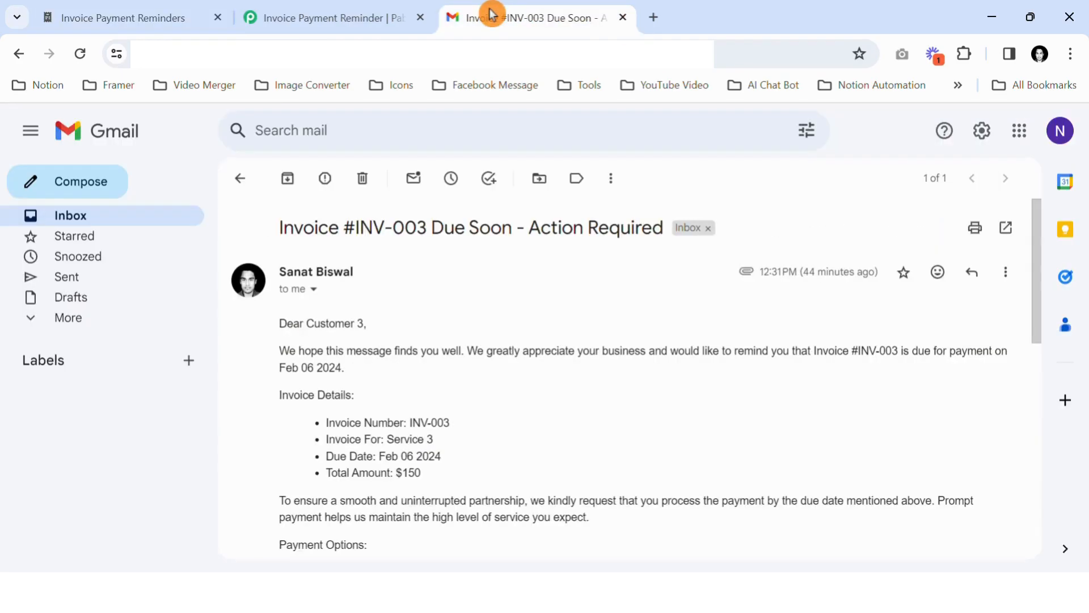
scroll(442, 381, down, 3)
scroll(437, 382, up, 2)
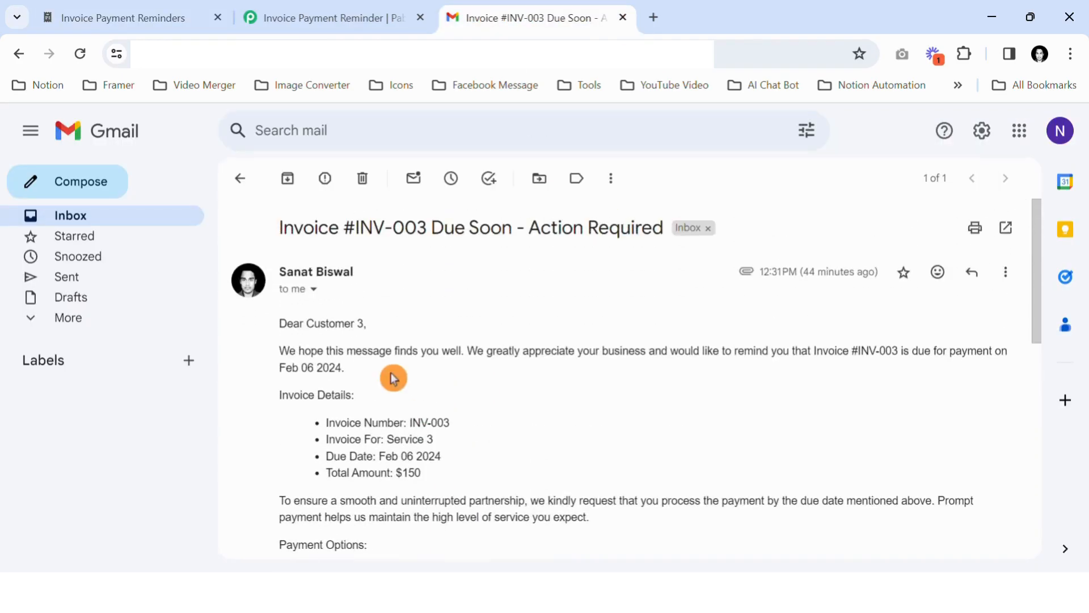
scroll(389, 375, down, 1)
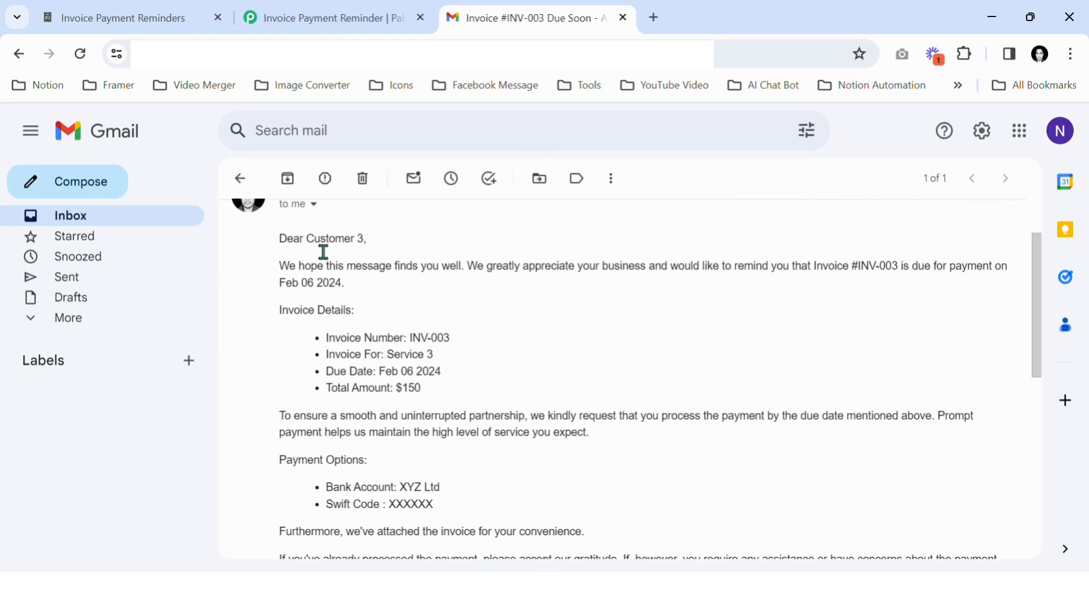
drag(307, 250, 374, 258)
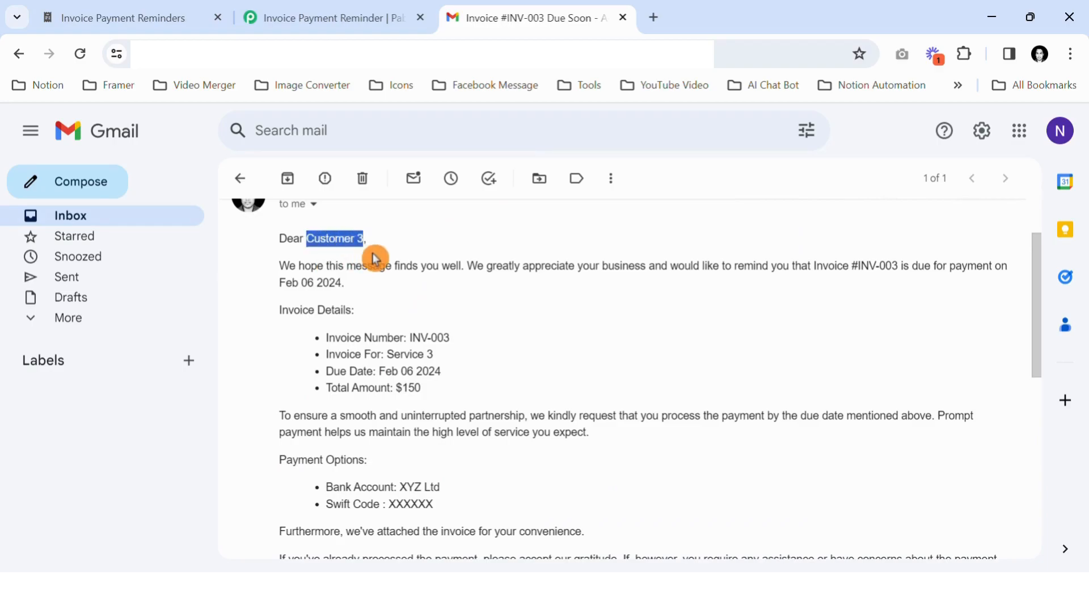
click(172, 13)
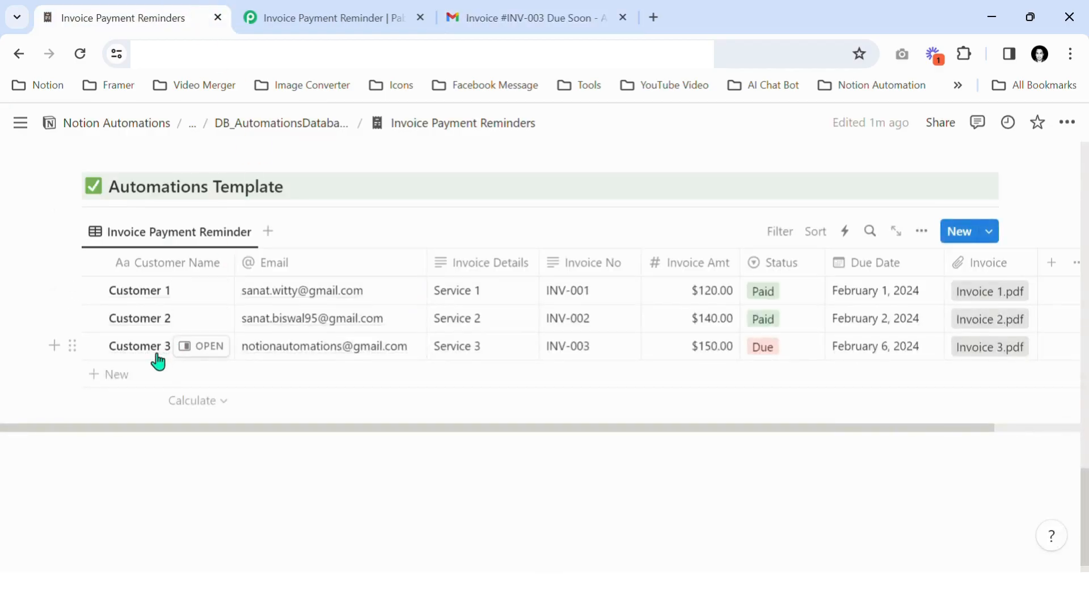
- Check the invoice number in the email's opening paragraph against Customer 3's Invoice No in the Notion table
click(559, 14)
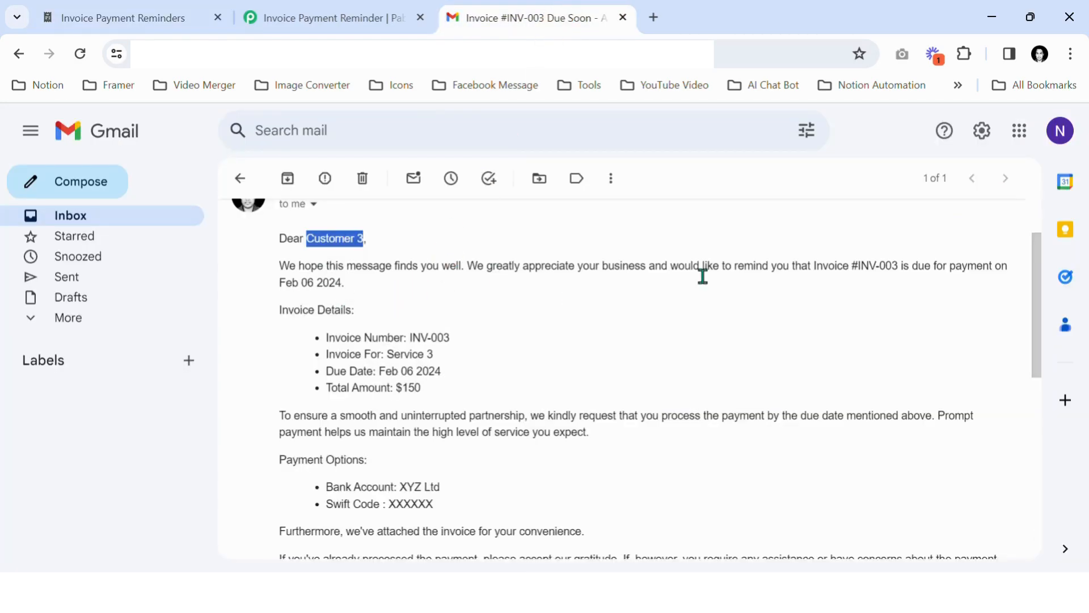
drag(851, 274, 899, 274)
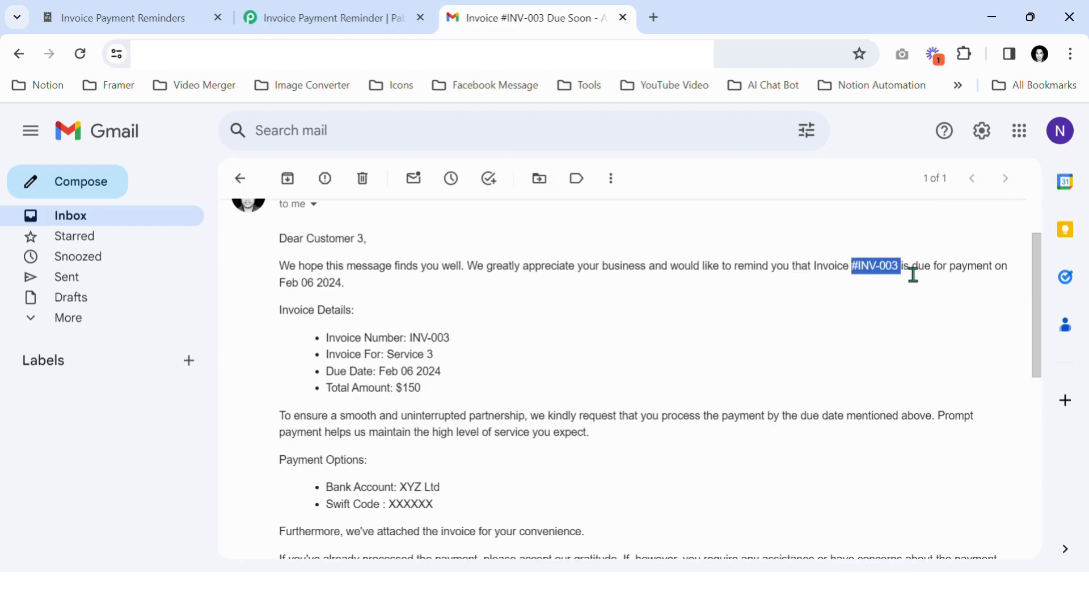
drag(279, 283, 326, 266)
click(135, 13)
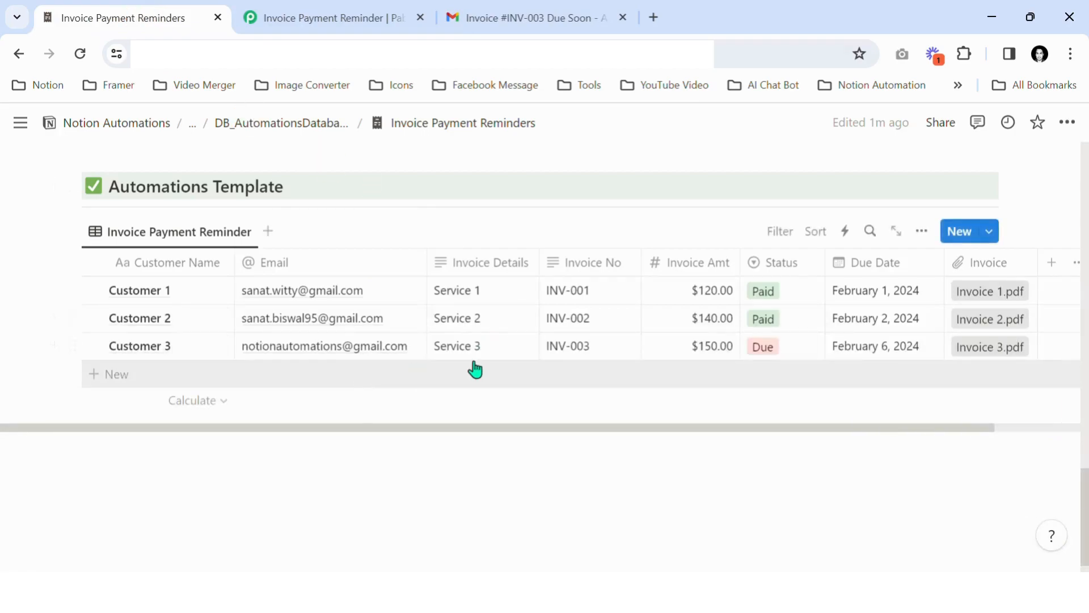
click(591, 355)
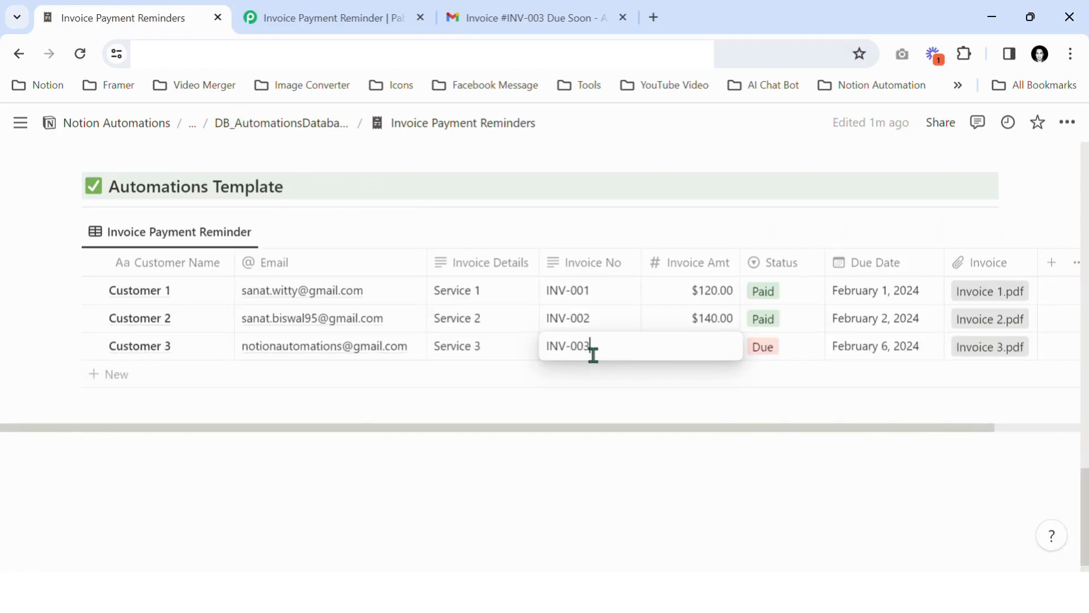
key(Escape)
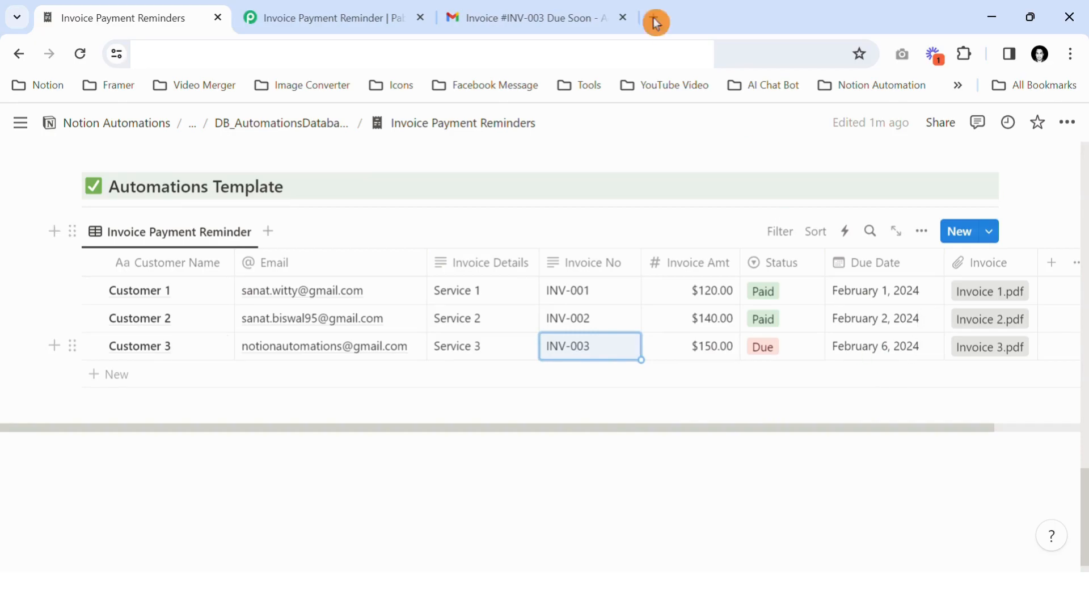
- Review the invoice number, service, due date and total amount under Invoice Details in the Gmail message
click(553, 17)
scroll(407, 335, down, 1)
scroll(407, 335, up, 1)
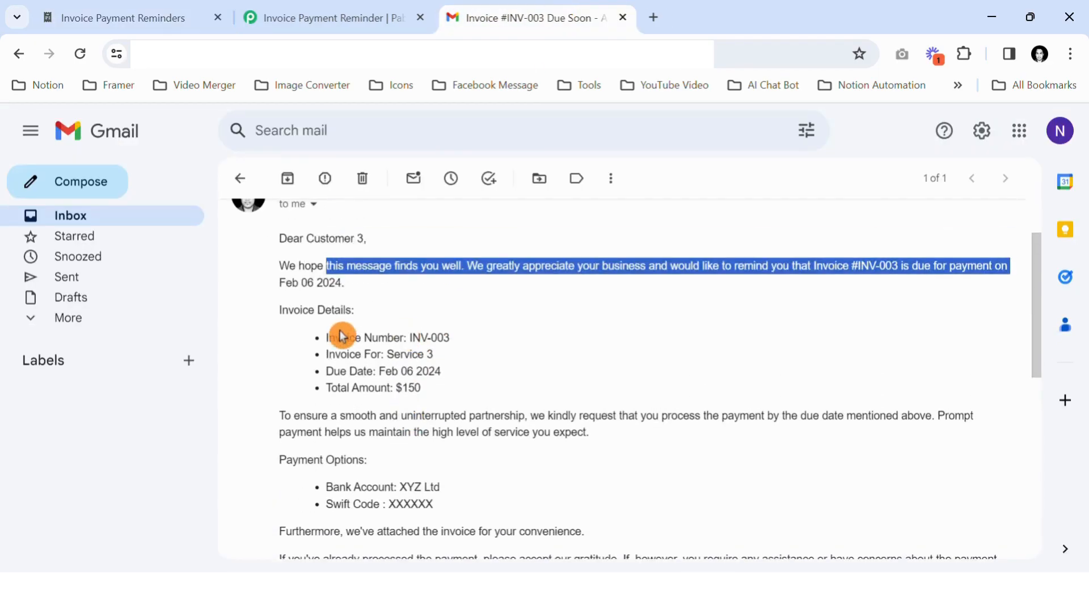
drag(410, 337, 474, 350)
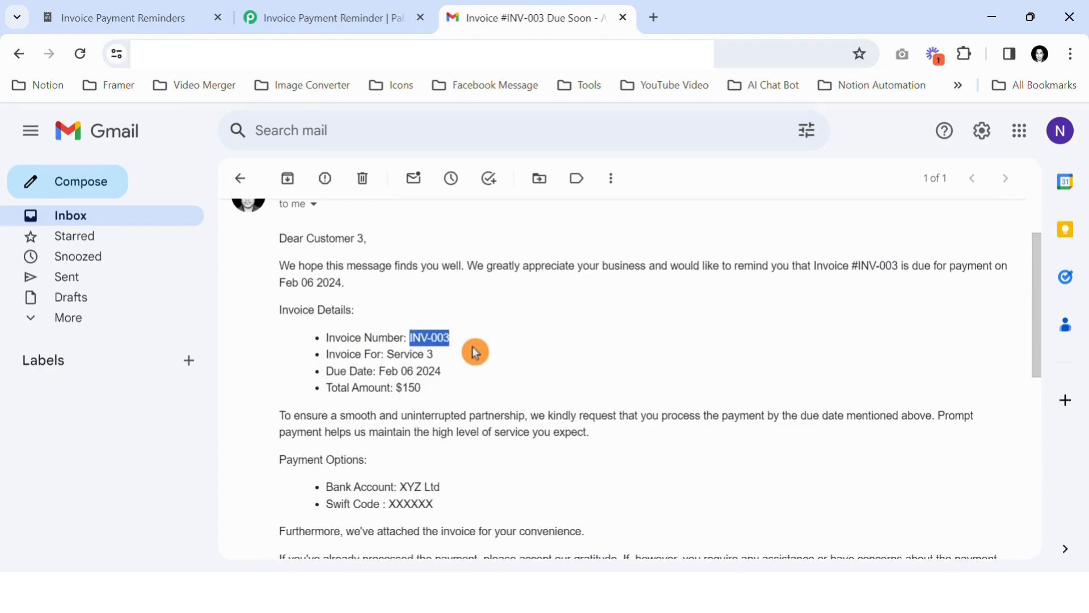
drag(387, 354, 455, 363)
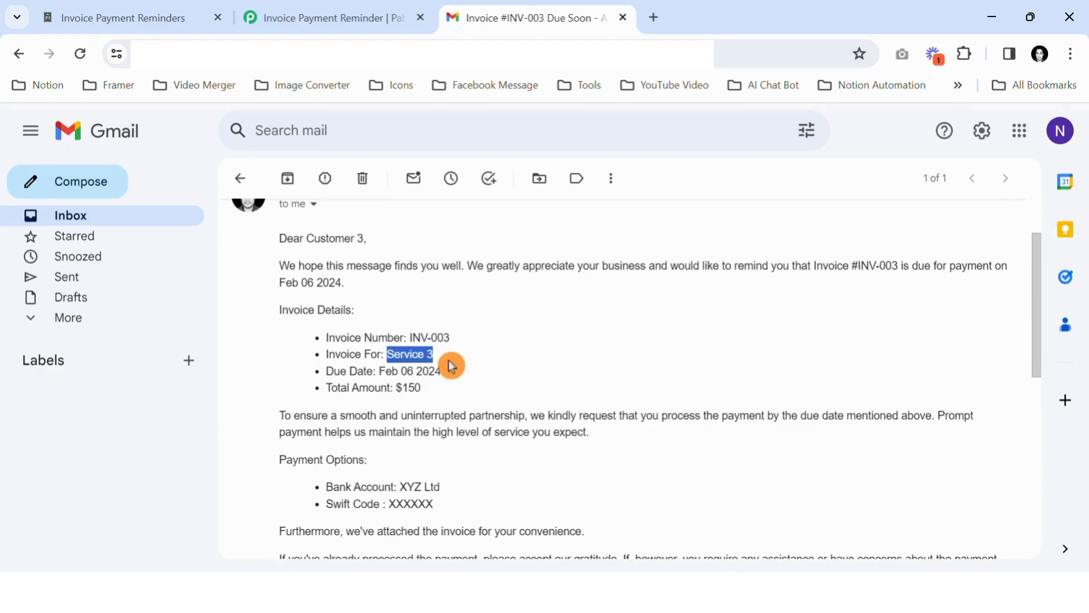
drag(376, 371, 438, 403)
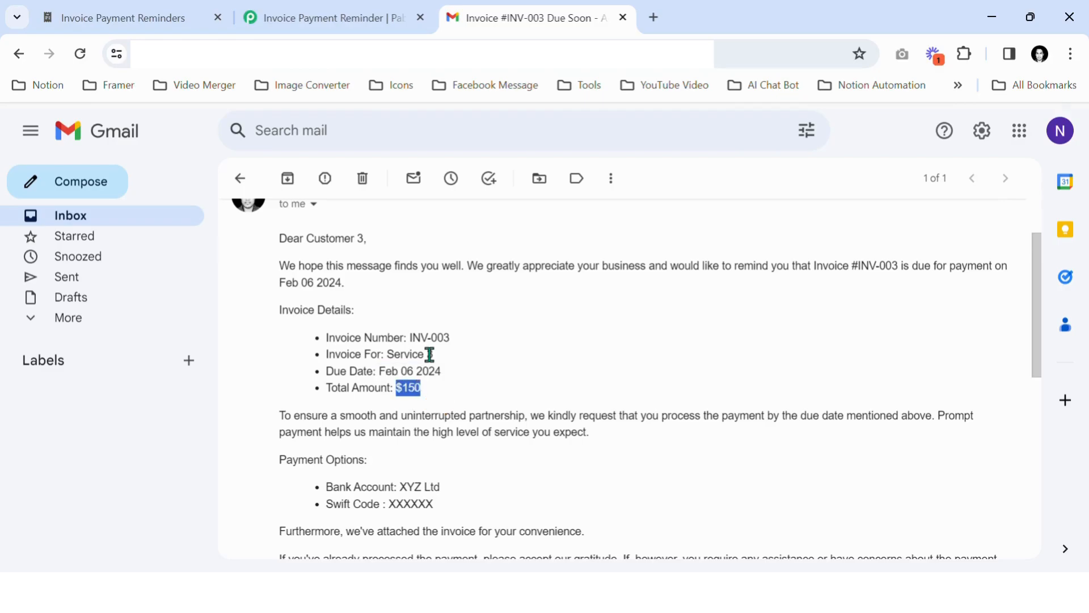
- Compare the service named in the email with Customer 3's Invoice Details entry in Notion, ending back in the email
click(151, 14)
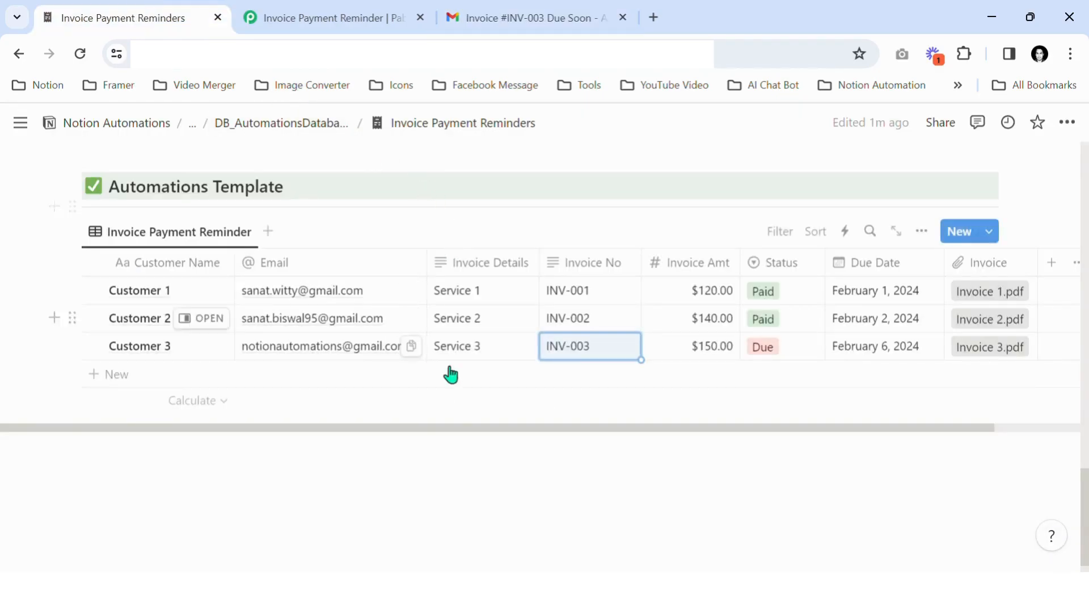
click(510, 15)
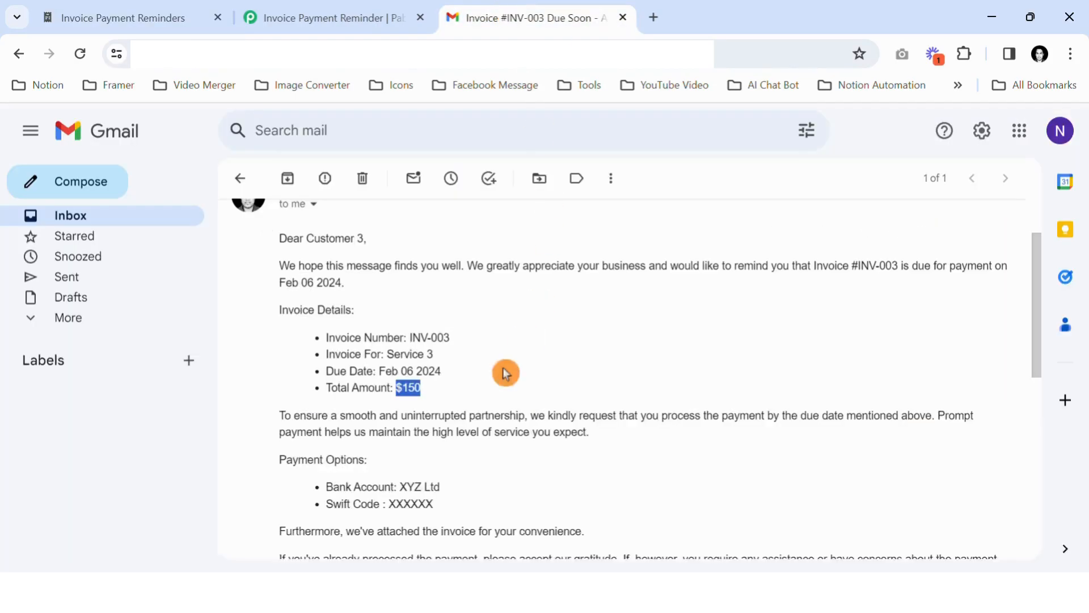
drag(436, 354, 391, 355)
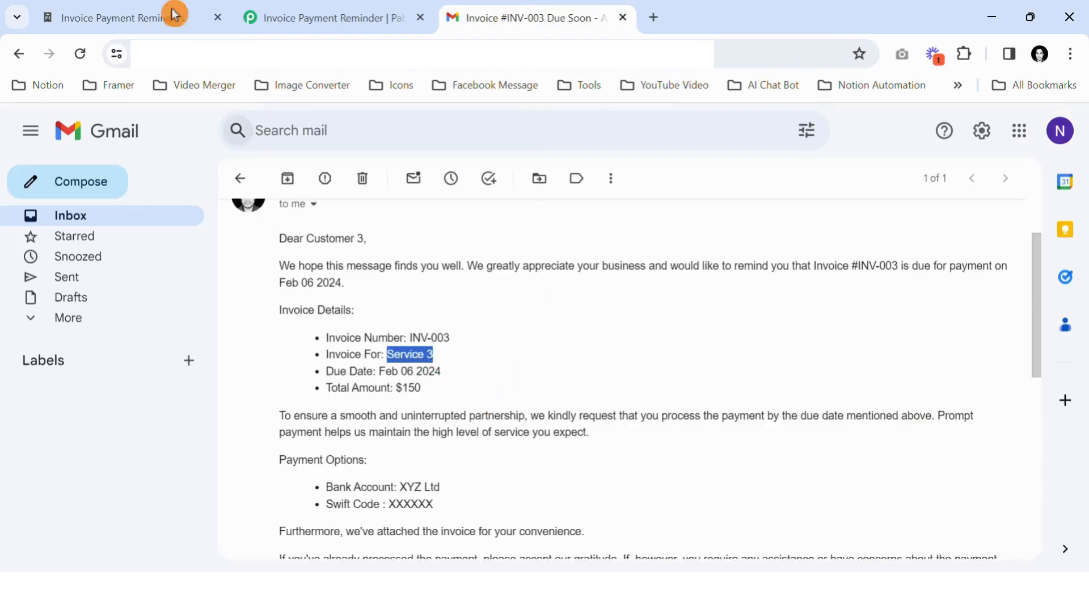
click(132, 14)
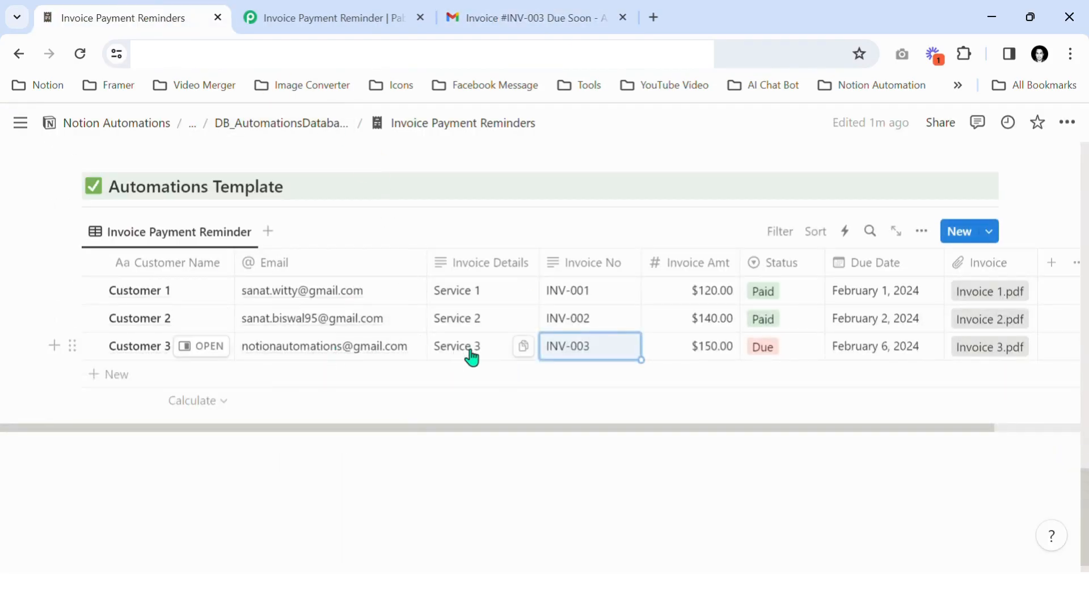
click(506, 14)
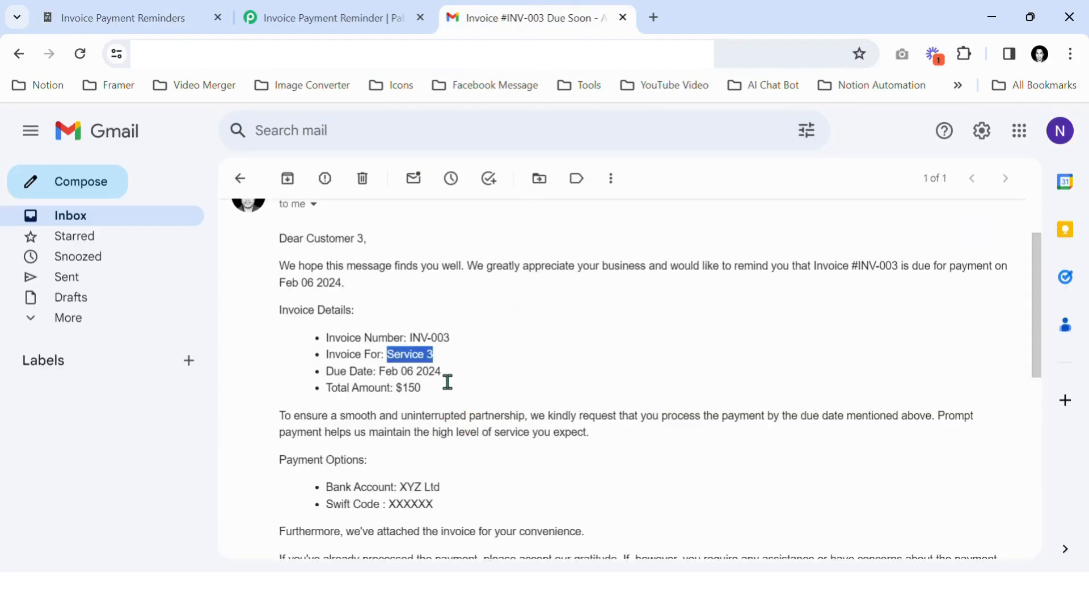
- Compare the due date and total amount in the email with Customer 3's Due Date and Invoice Amt in the Notion table
click(104, 15)
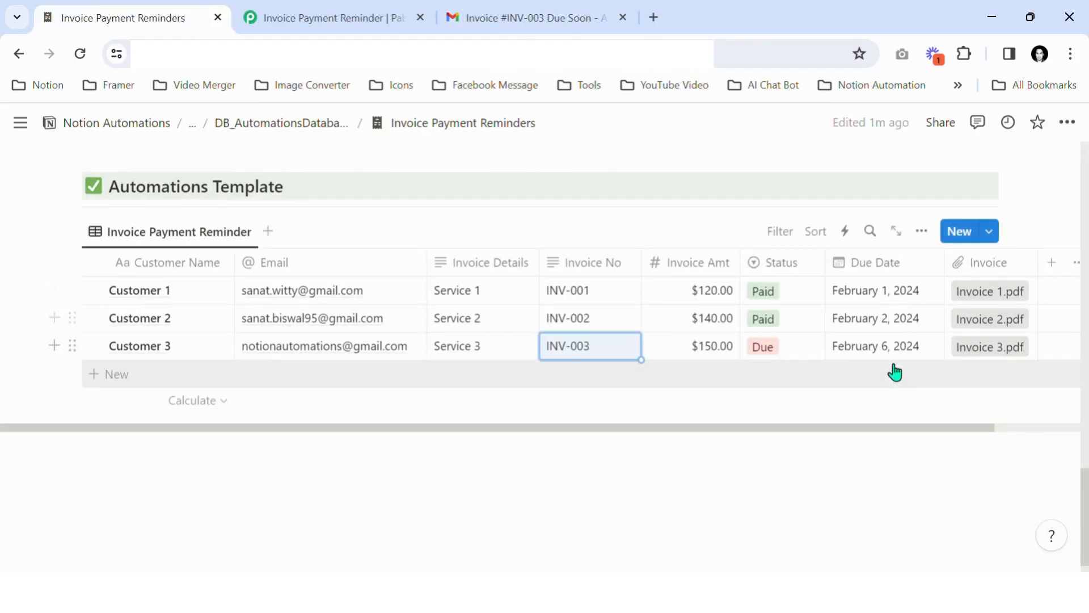
click(522, 14)
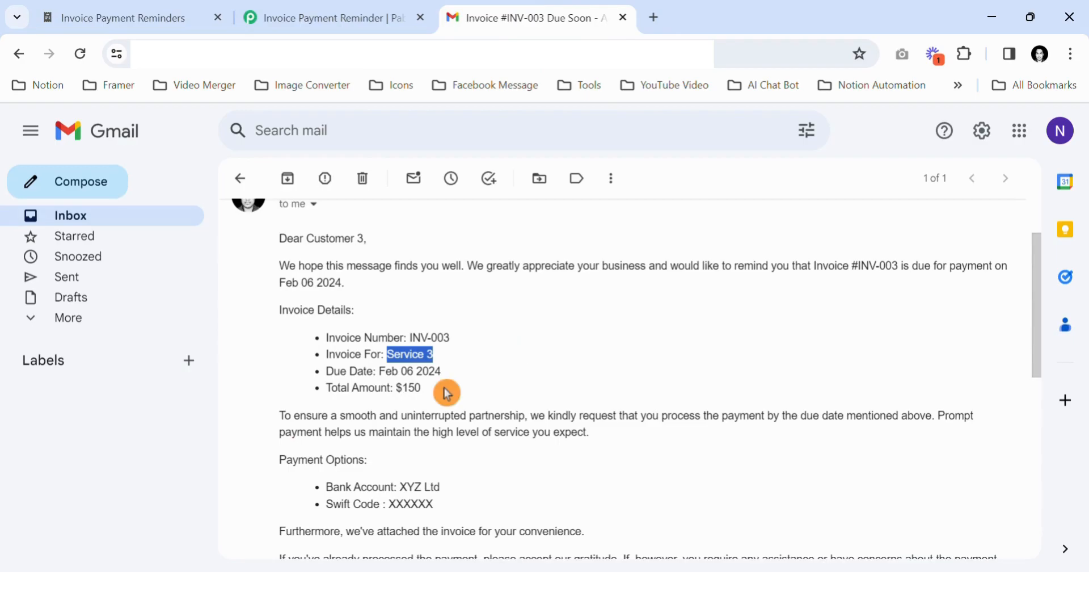
click(442, 406)
double_click(411, 388)
click(204, 14)
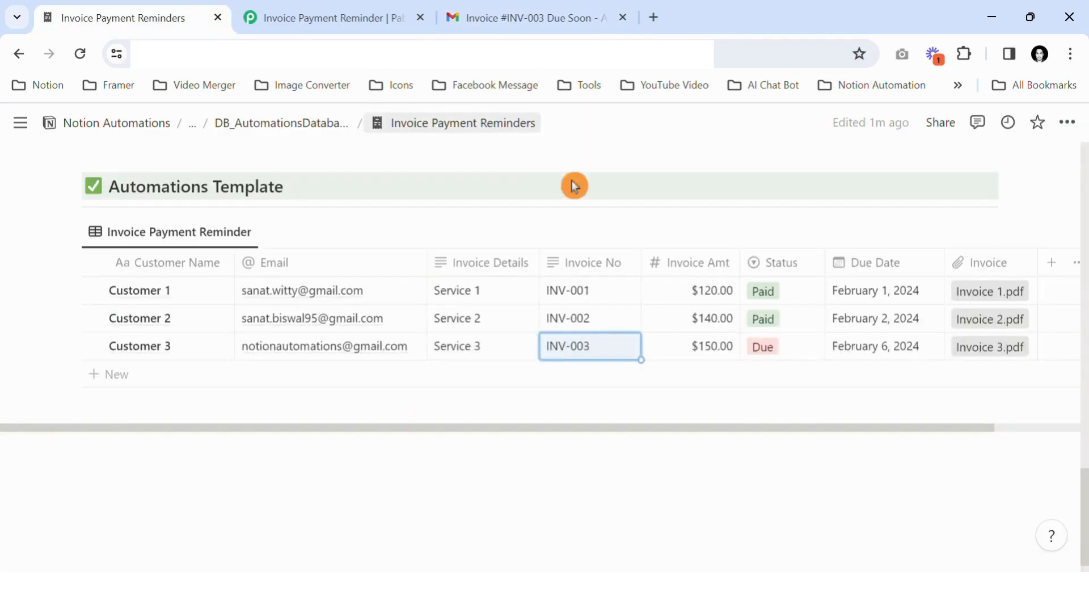
click(539, 15)
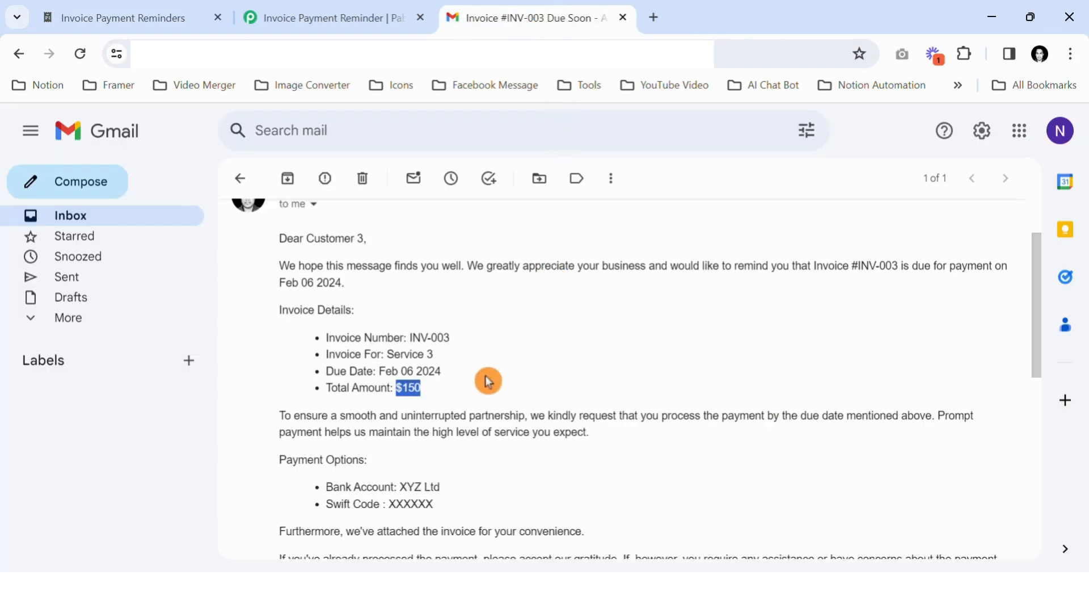
click(441, 412)
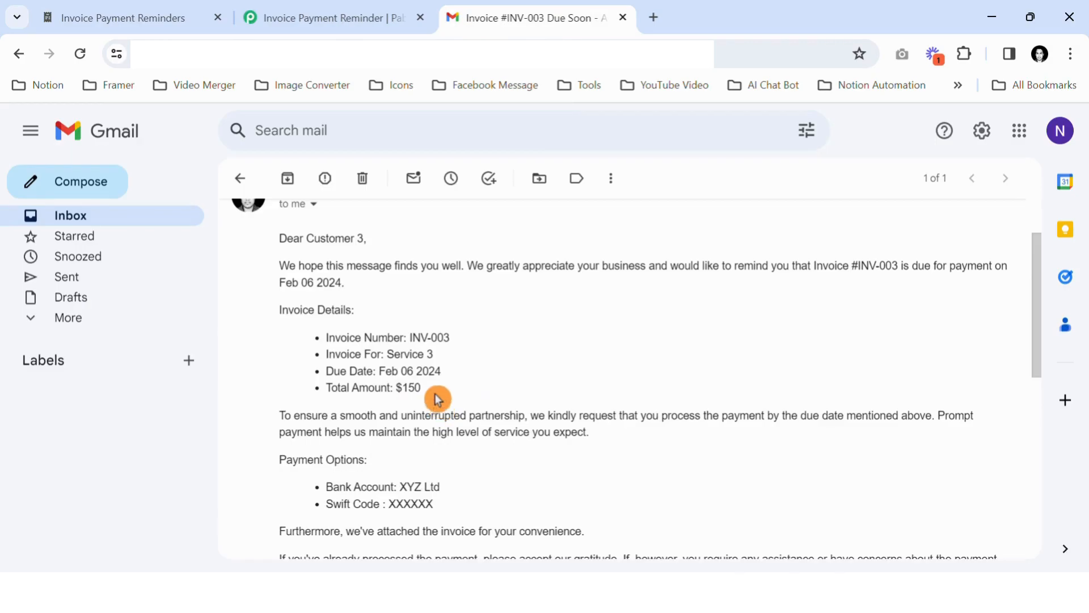
double_click(412, 397)
click(412, 406)
click(498, 336)
- Read the email's payment request paragraph, its Payment Options and the closing text down to the signature
scroll(497, 336, down, 2)
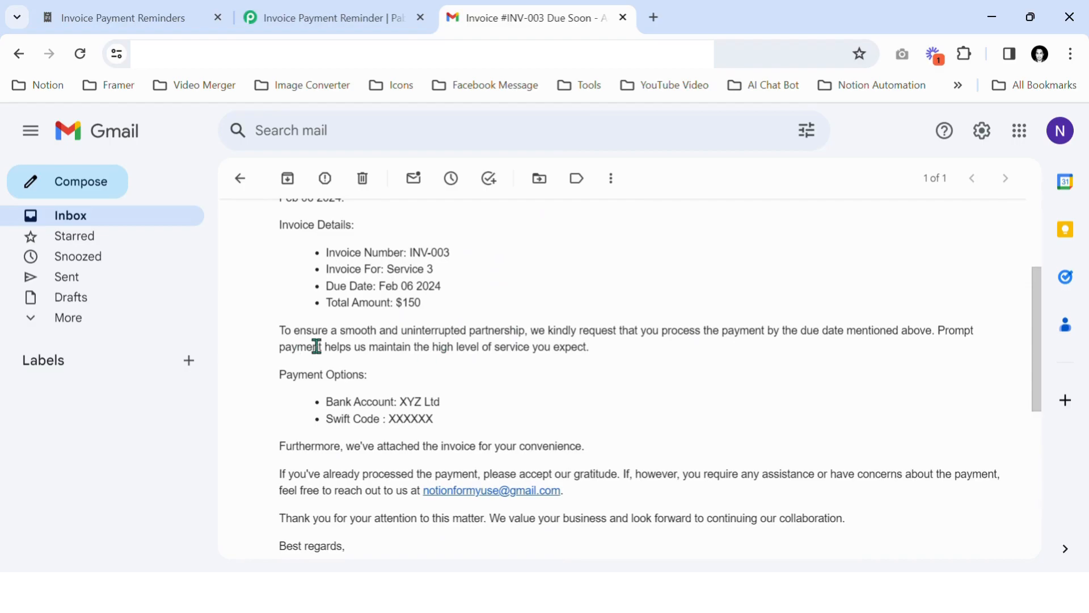
click(460, 348)
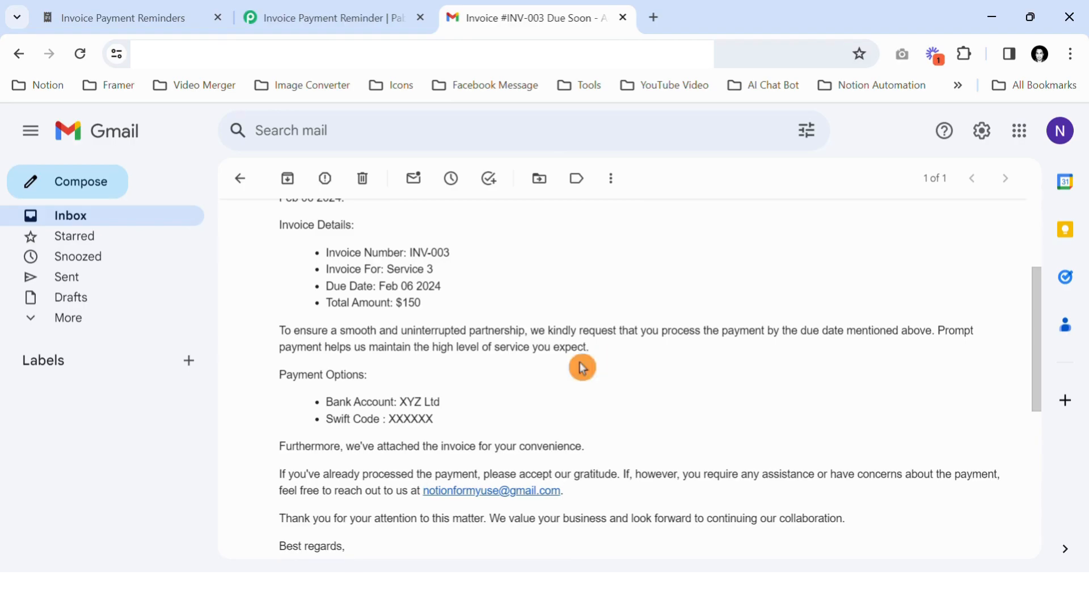
scroll(585, 363, down, 2)
scroll(583, 368, up, 1)
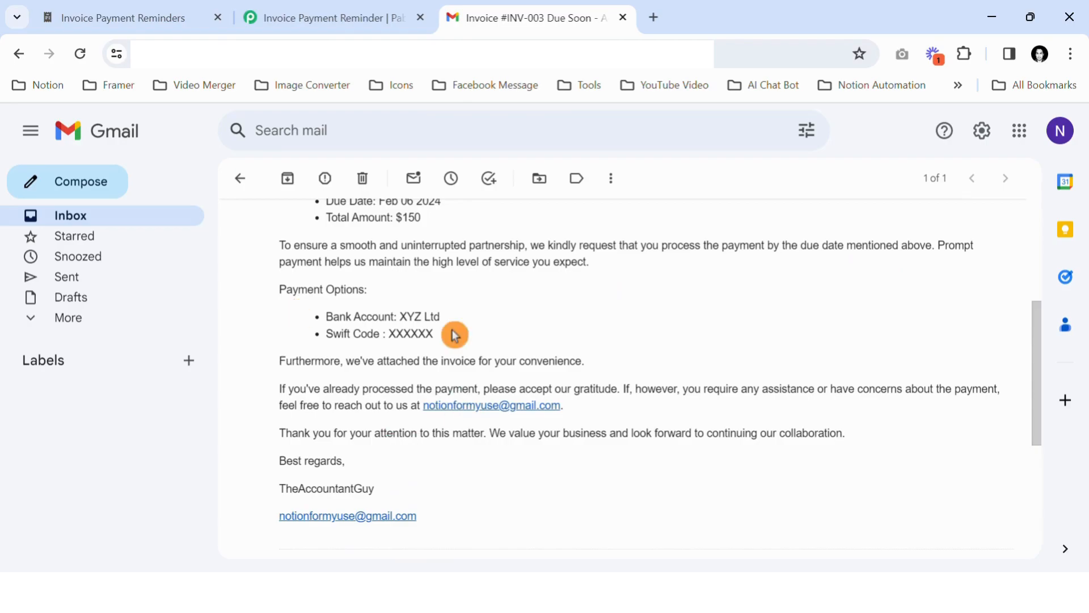
scroll(454, 334, down, 1)
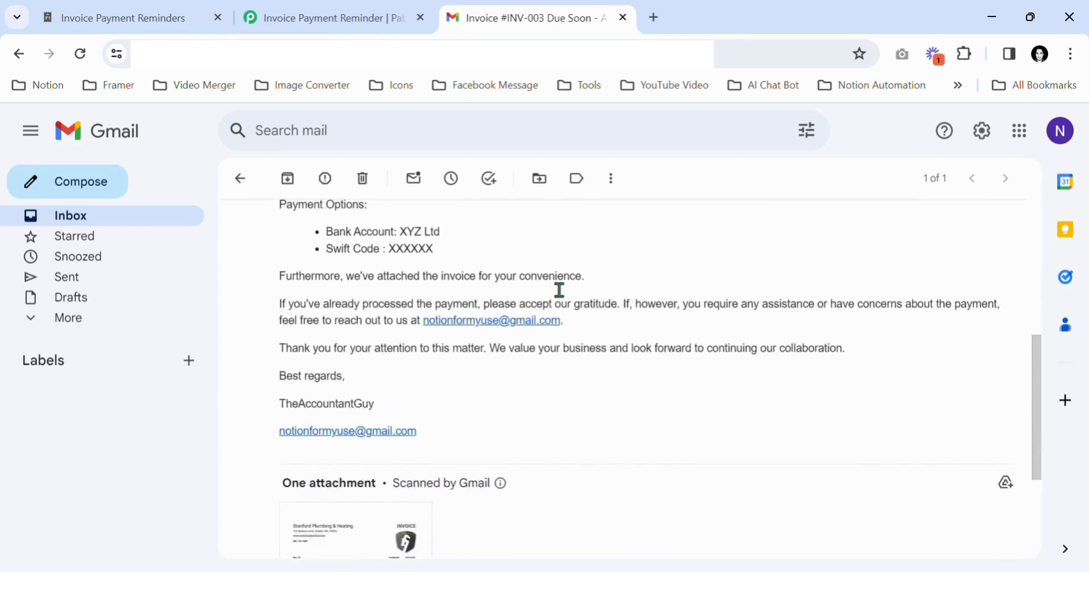
- Compare the email's attached Invoice 3.pdf with the Invoice file in Customer 3's Notion row, ending back in Gmail
scroll(559, 289, down, 3)
mouse_move(357, 339)
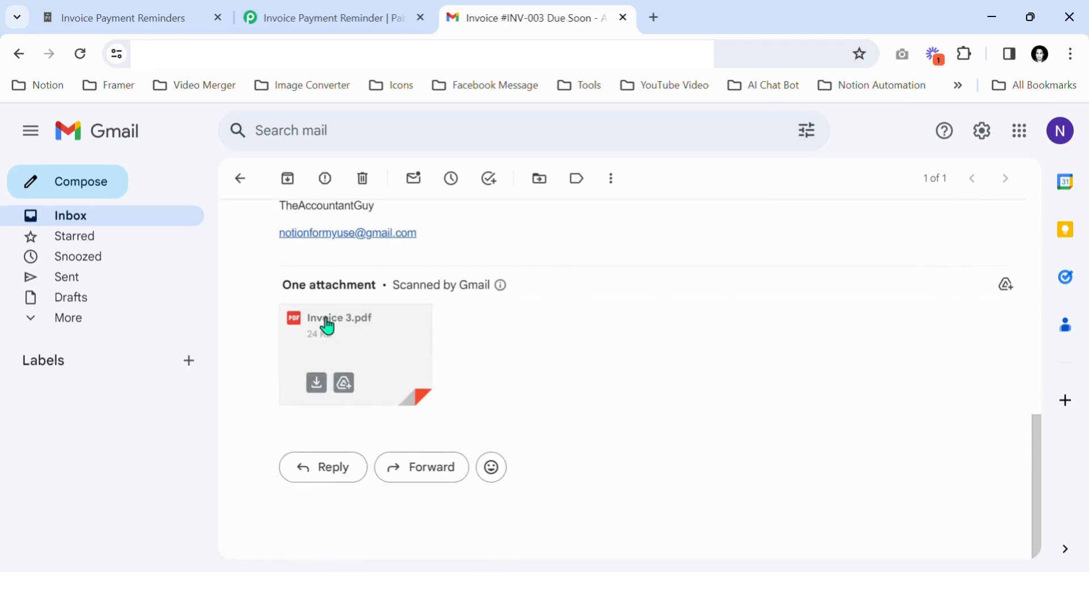
click(141, 16)
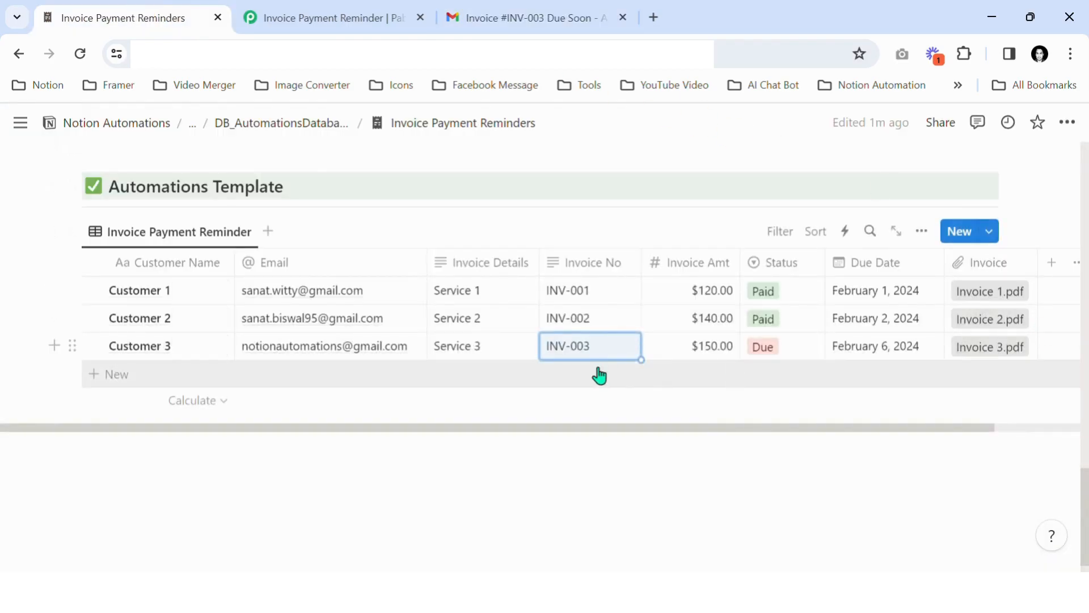
click(500, 14)
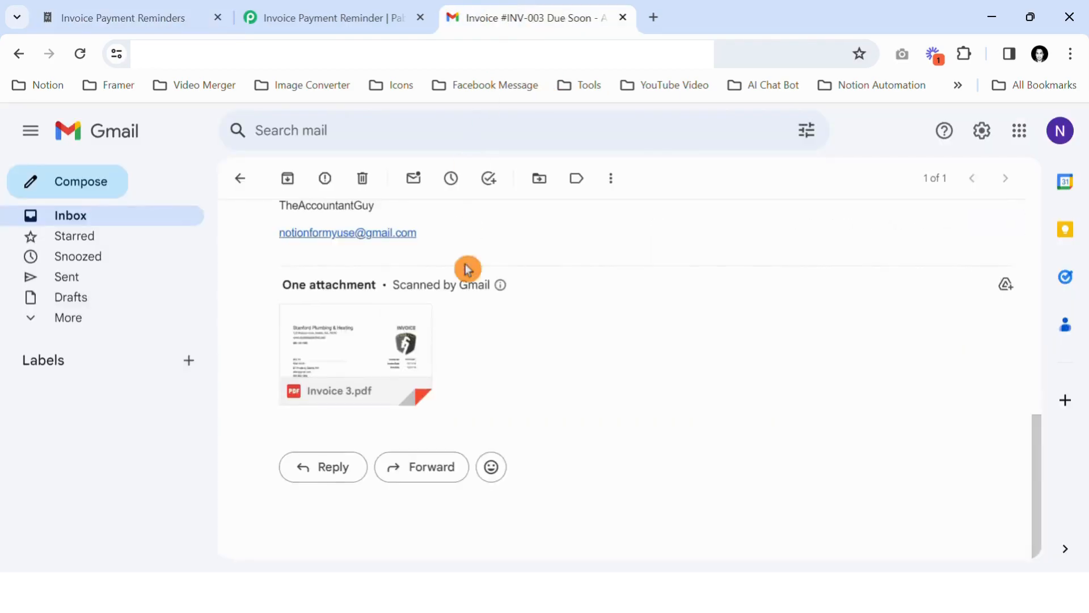
- Highlight the email body from its closing lines up to the greeting to review the whole message, and clear the selection
scroll(465, 267, up, 3)
mouse_move(281, 347)
mouse_down()
mouse_move(411, 384)
mouse_move(440, 406)
mouse_move(493, 373)
mouse_up()
scroll(492, 373, up, 2)
click(286, 338)
mouse_move(797, 416)
mouse_down()
mouse_move(775, 353)
mouse_move(720, 338)
mouse_move(615, 362)
mouse_move(338, 355)
mouse_move(294, 336)
mouse_up()
scroll(720, 338, up, 5)
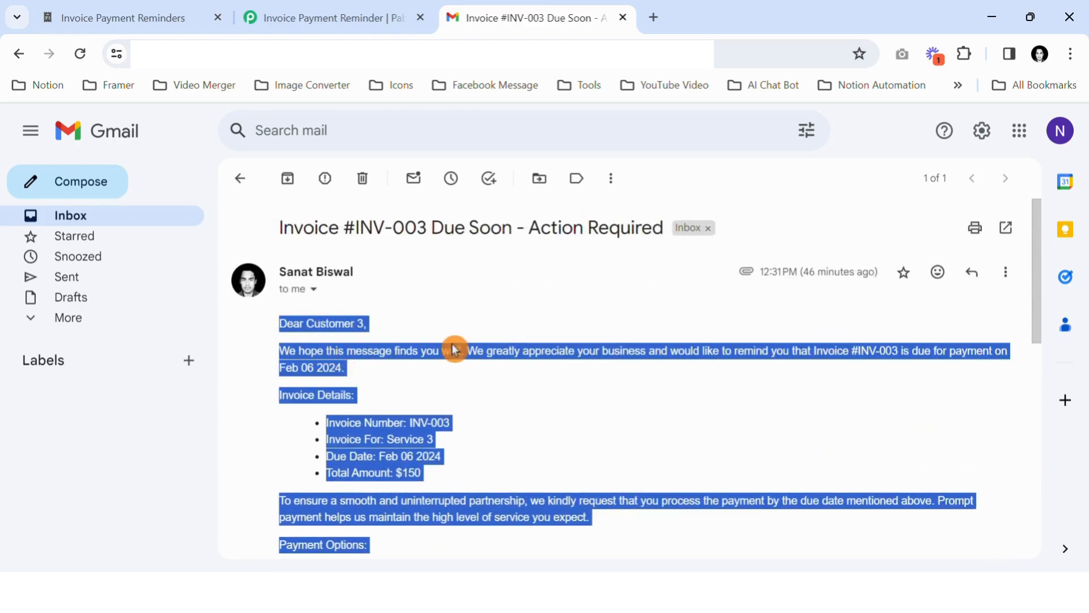
click(459, 348)
- Revisit the Notion invoice table and switch to Pabbly Connect to look through the actions of the Invoice Payment Reminder workflow
click(204, 15)
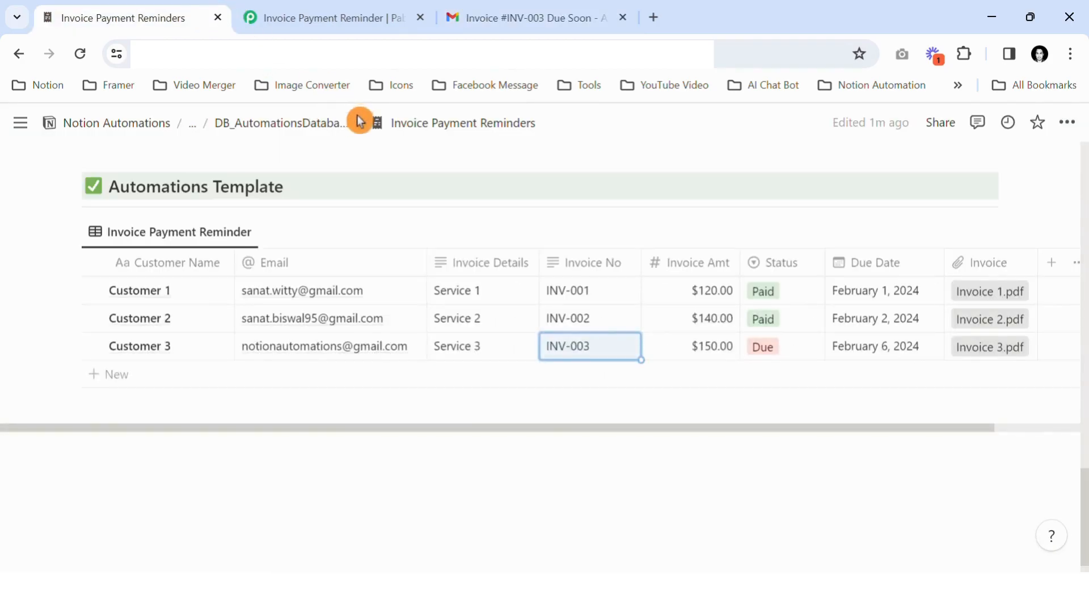
scroll(399, 256, up, 2)
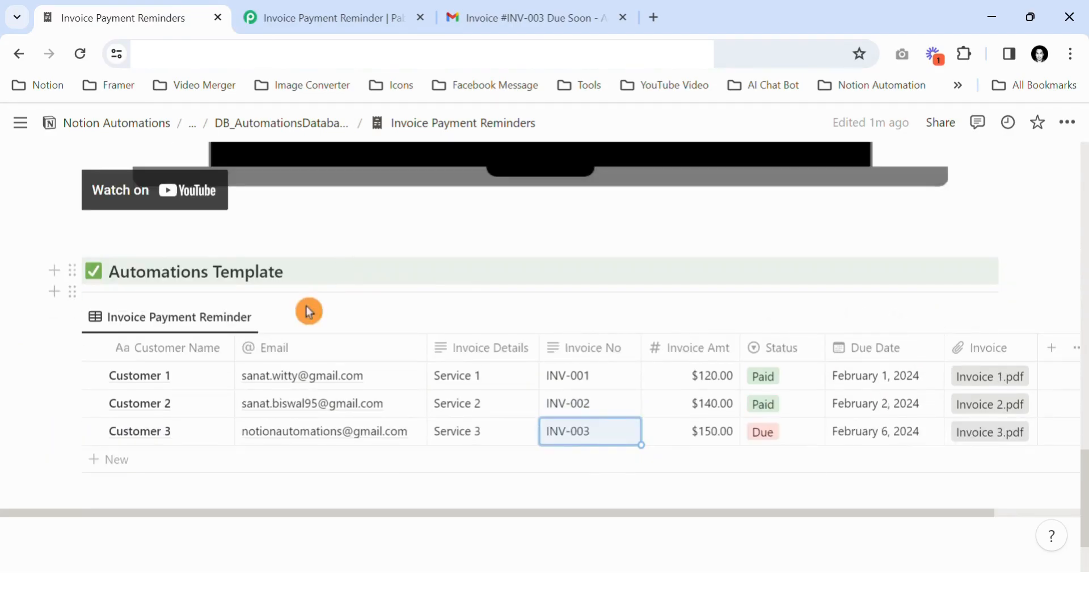
click(348, 13)
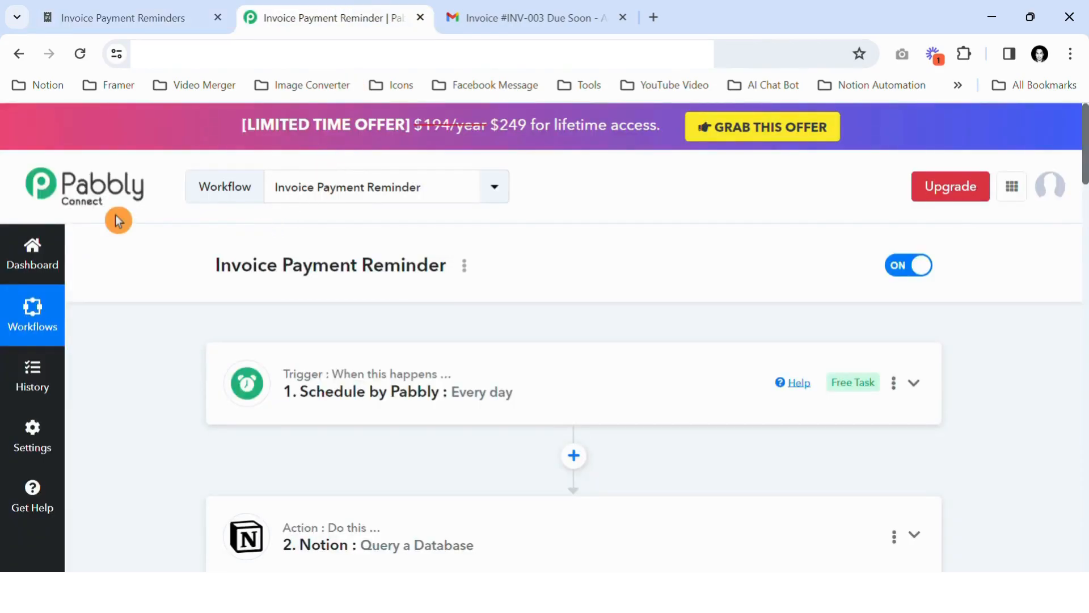
scroll(430, 324, down, 15)
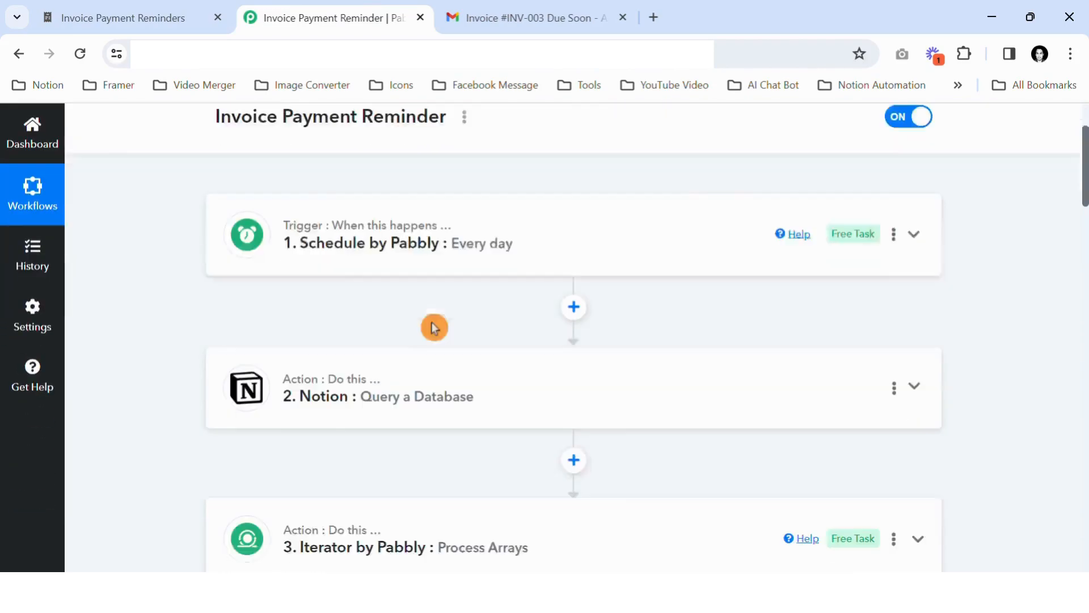
scroll(433, 325, down, 12)
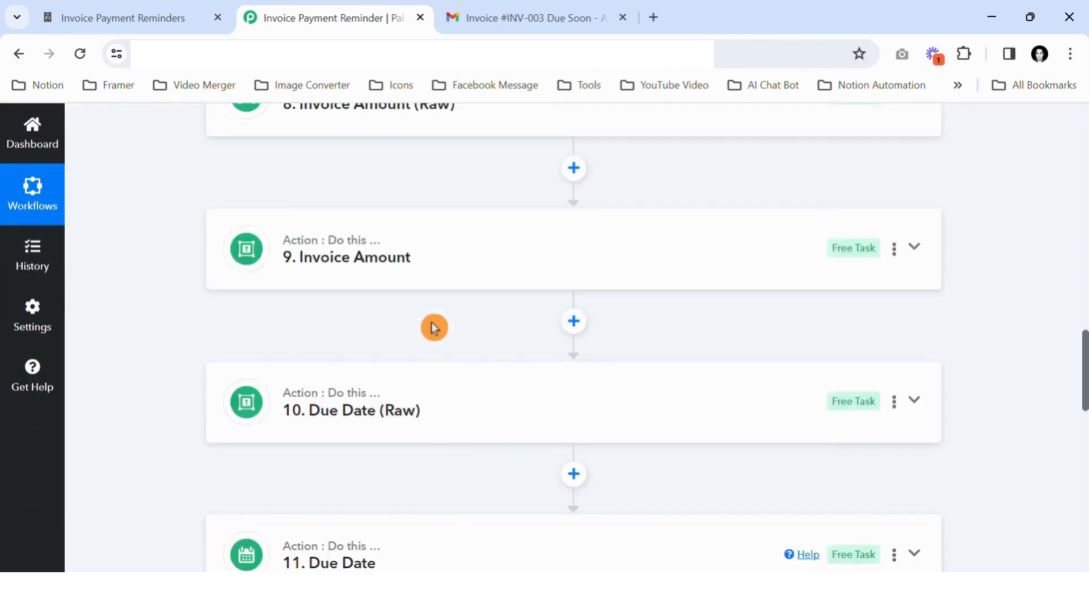
- Review the applications list and the Instructions for Setup on the Invoice Payment Reminders page in Notion
click(1028, 88)
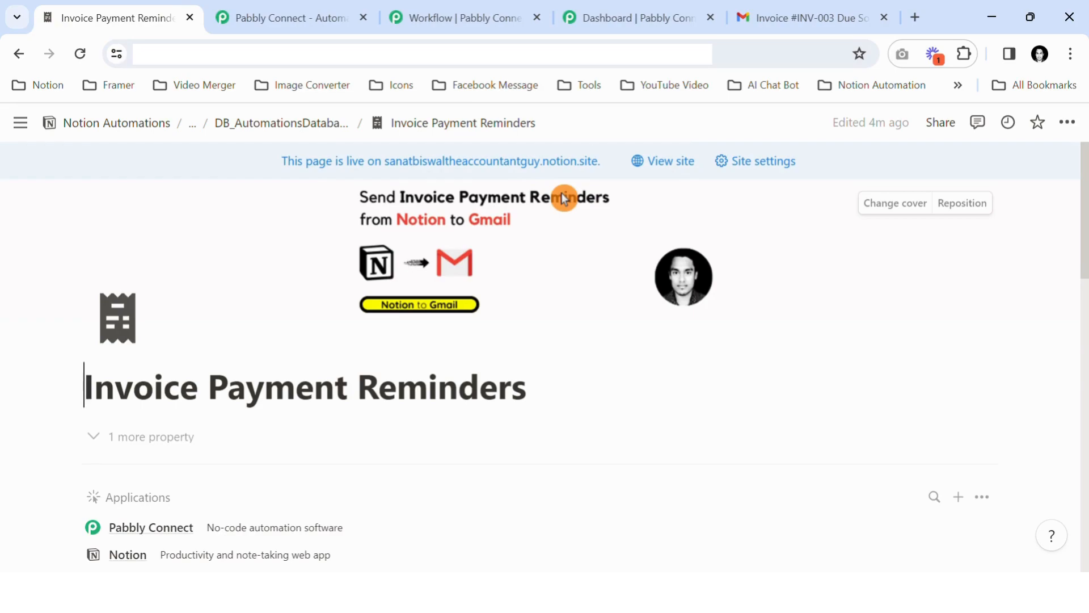
scroll(460, 338, down, 2)
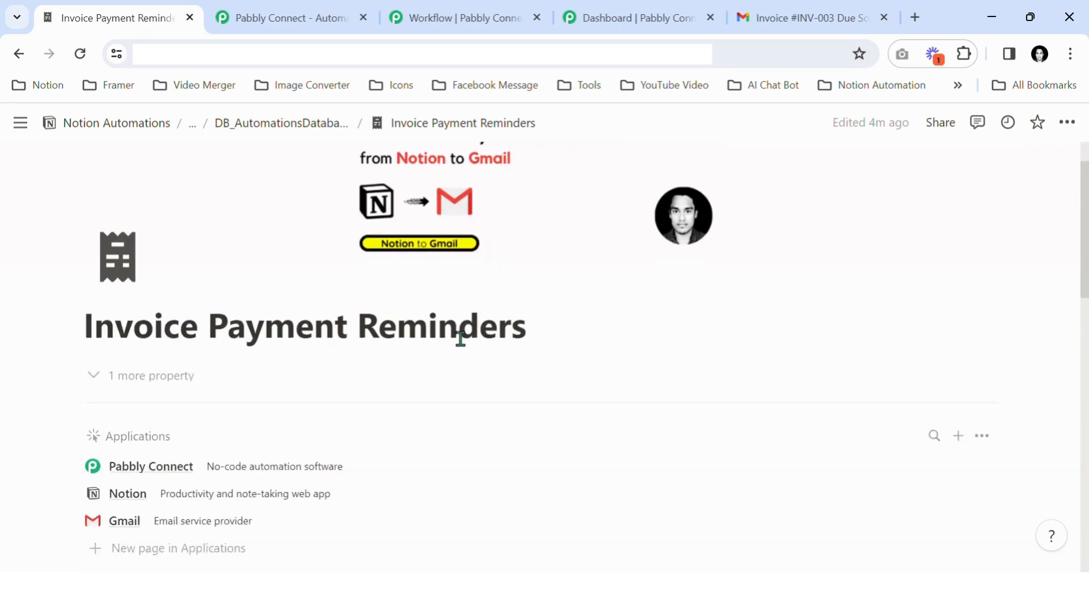
scroll(461, 338, down, 2)
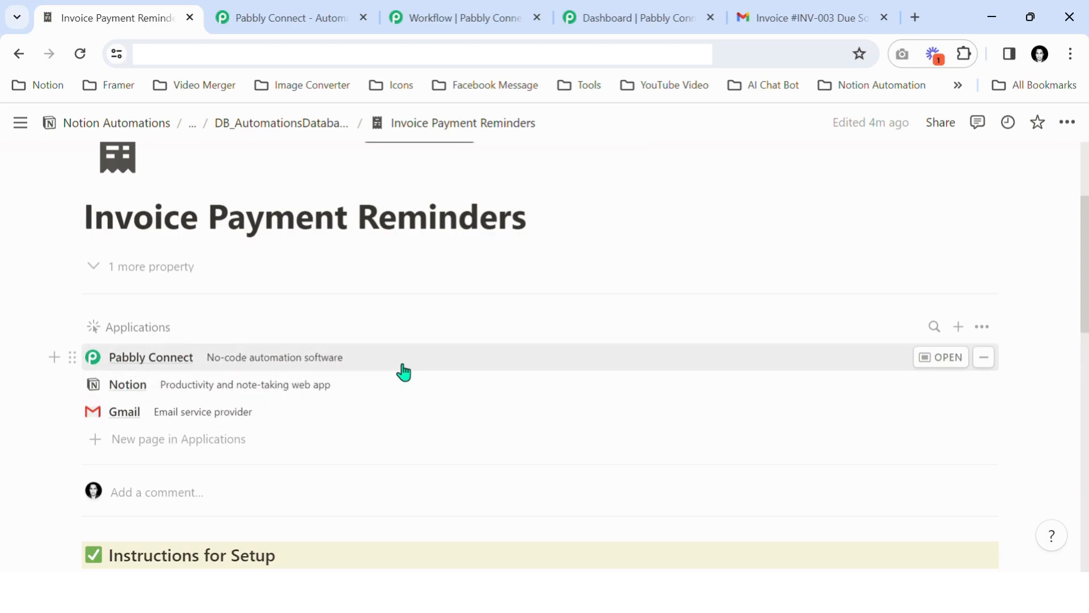
scroll(403, 370, up, 2)
scroll(438, 370, down, 2)
scroll(368, 359, down, 3)
scroll(374, 362, down, 3)
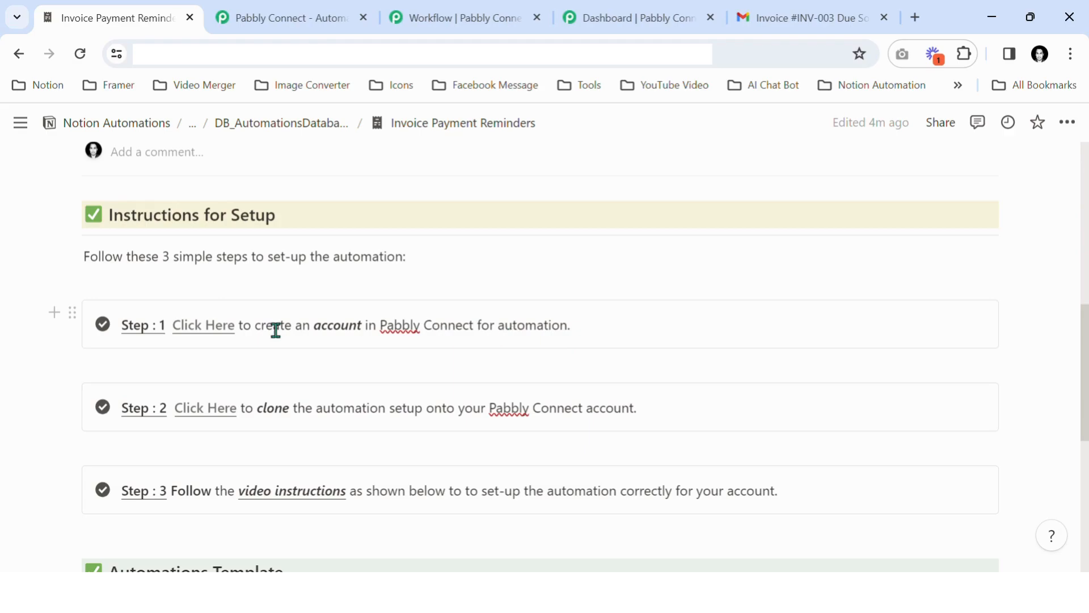
- View the Pabbly Connect website linked in setup Step 1 and find its free sign-up option
mouse_move(225, 337)
click(327, 16)
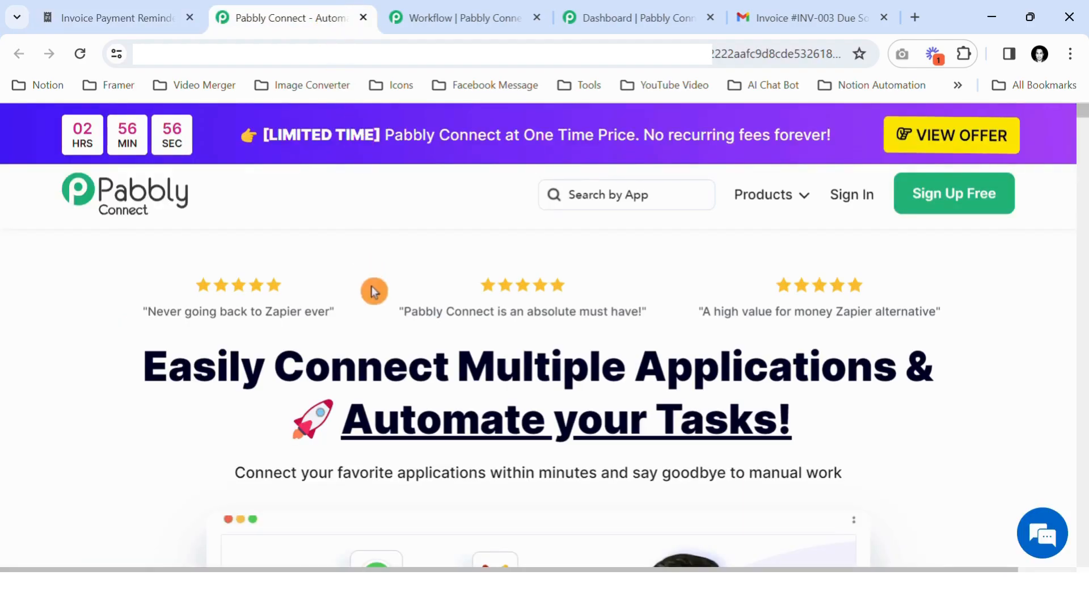
scroll(620, 331, down, 3)
scroll(719, 292, up, 3)
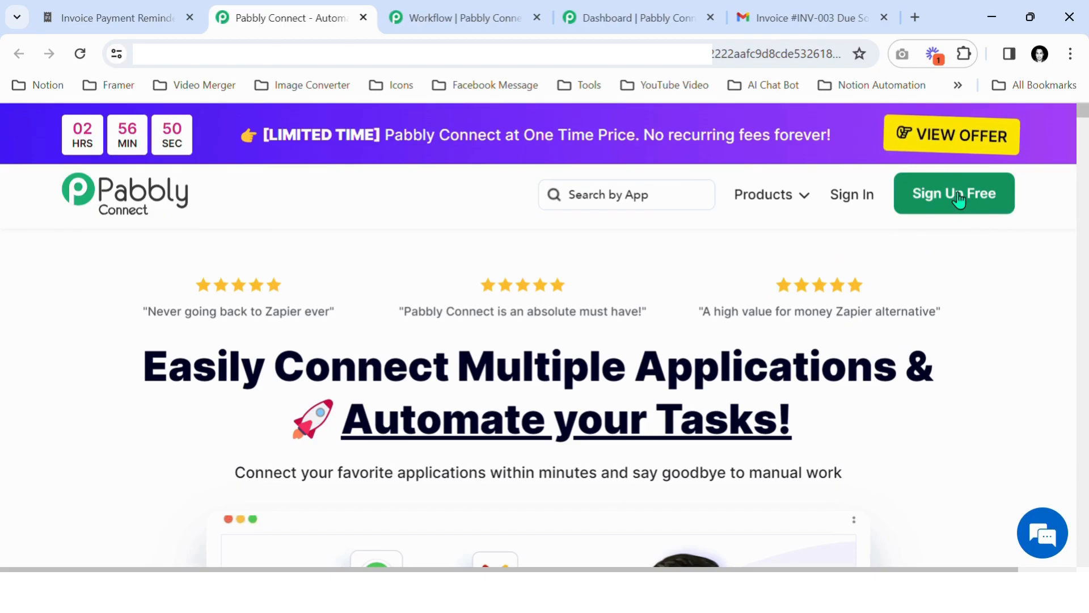
- Return to the Notion setup instructions and view the shared Invoice Payment Reminder workflow page for the cloning in Step 2
click(164, 13)
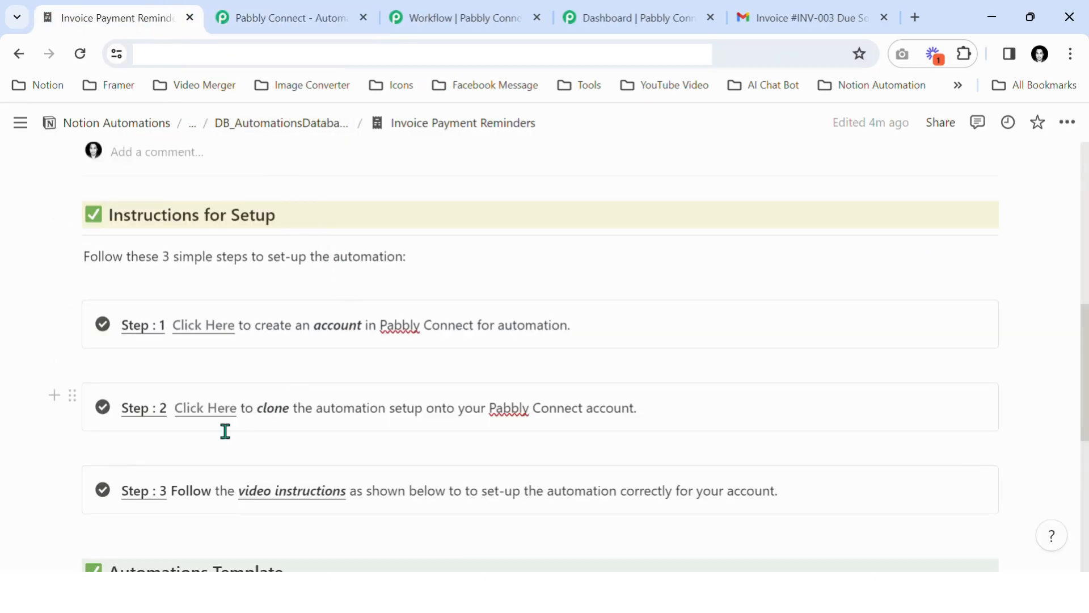
mouse_move(214, 415)
click(441, 14)
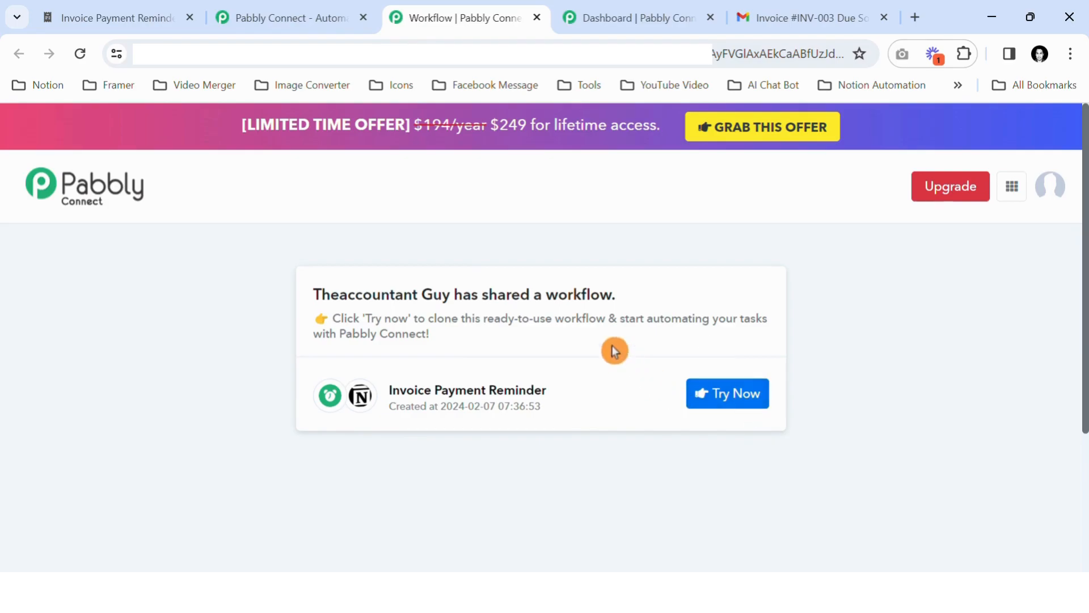
- Switch to the Pabbly Connect dashboard and look through the Home folder's workflows for Invoice Payment Reminder
click(593, 16)
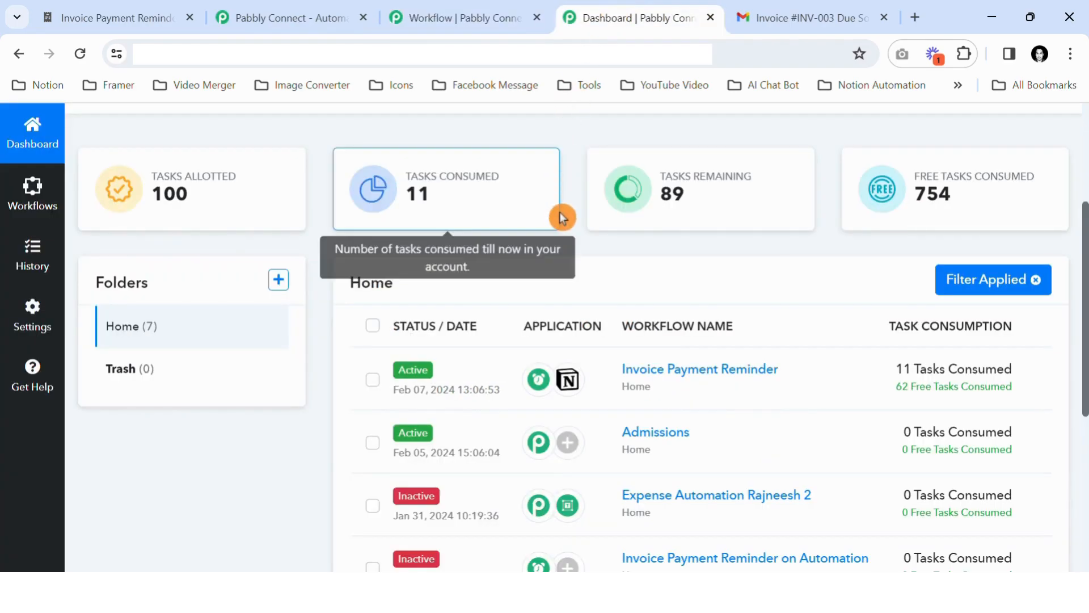
scroll(569, 240, up, 4)
scroll(571, 285, down, 1)
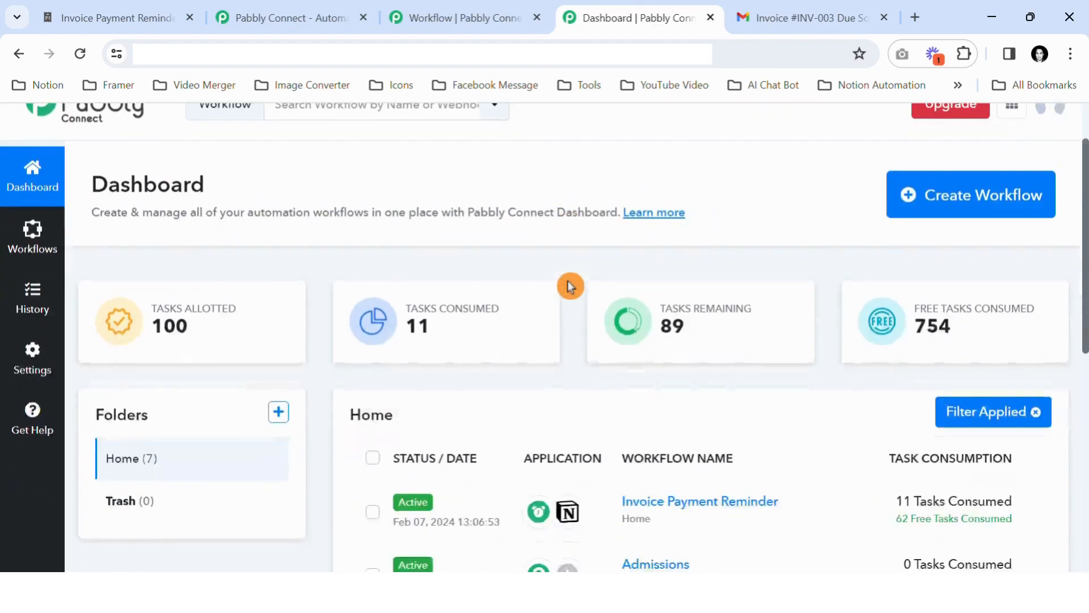
scroll(570, 286, down, 2)
scroll(570, 285, down, 1)
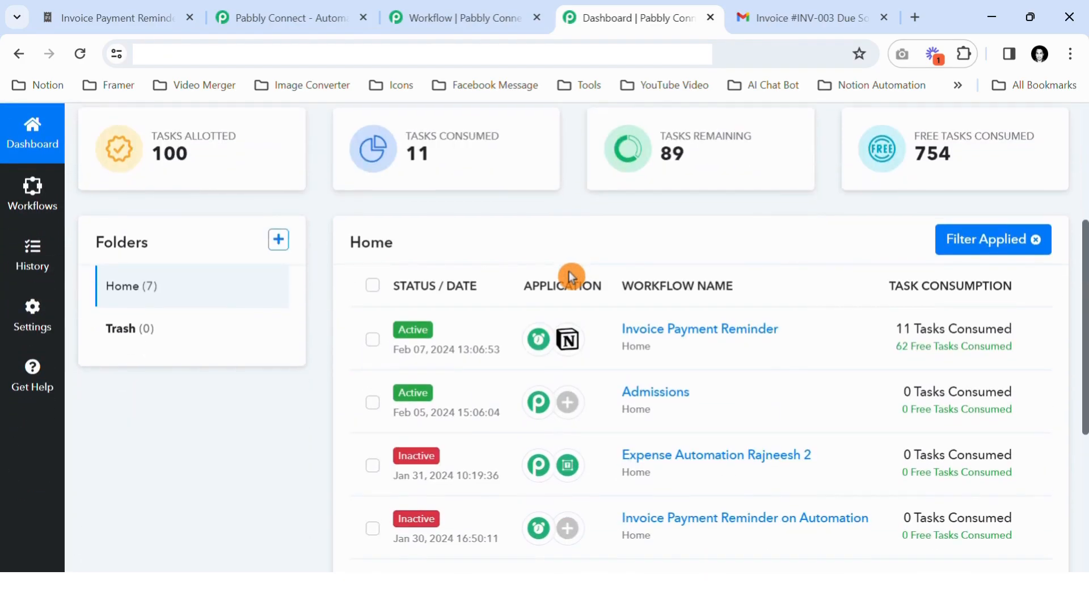
scroll(652, 429, down, 4)
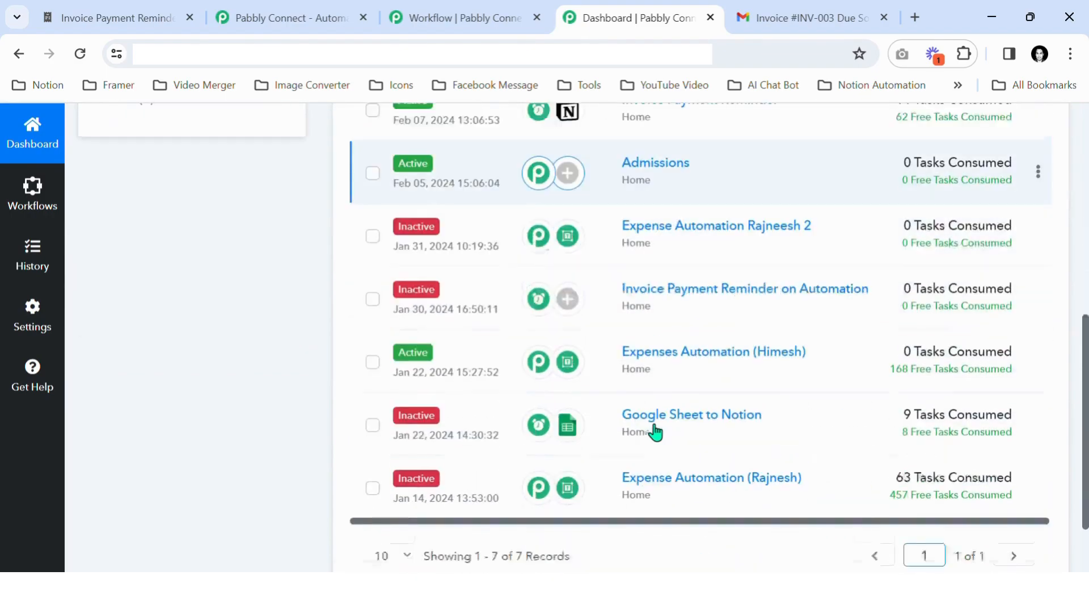
scroll(657, 433, up, 4)
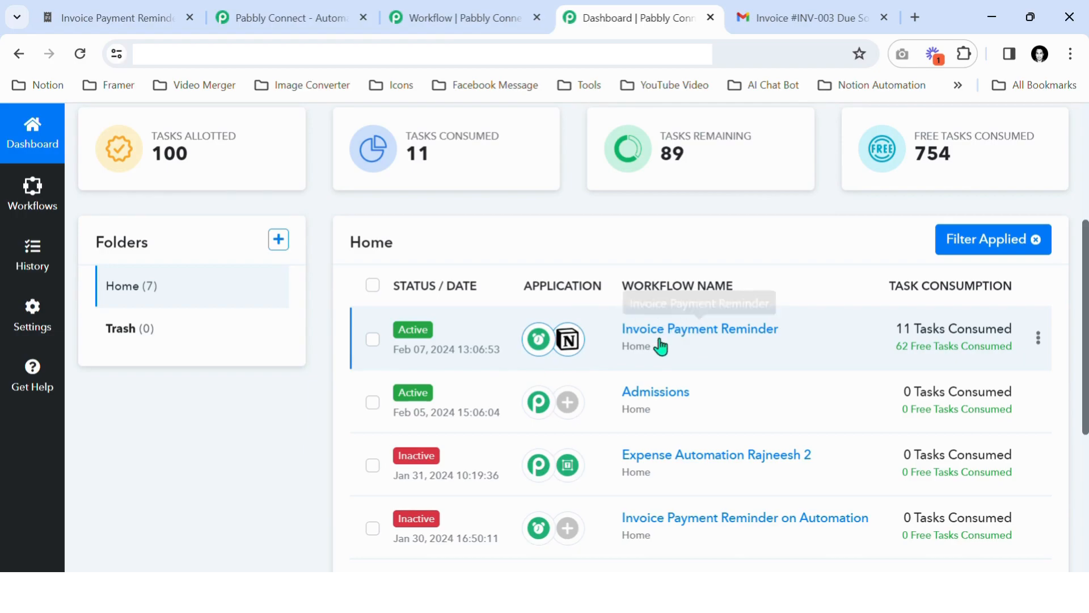
- View the Invoice Payment Reminder workflow with its schedule trigger collapsed, and return to the dashboard to check the workflow's status
click(676, 339)
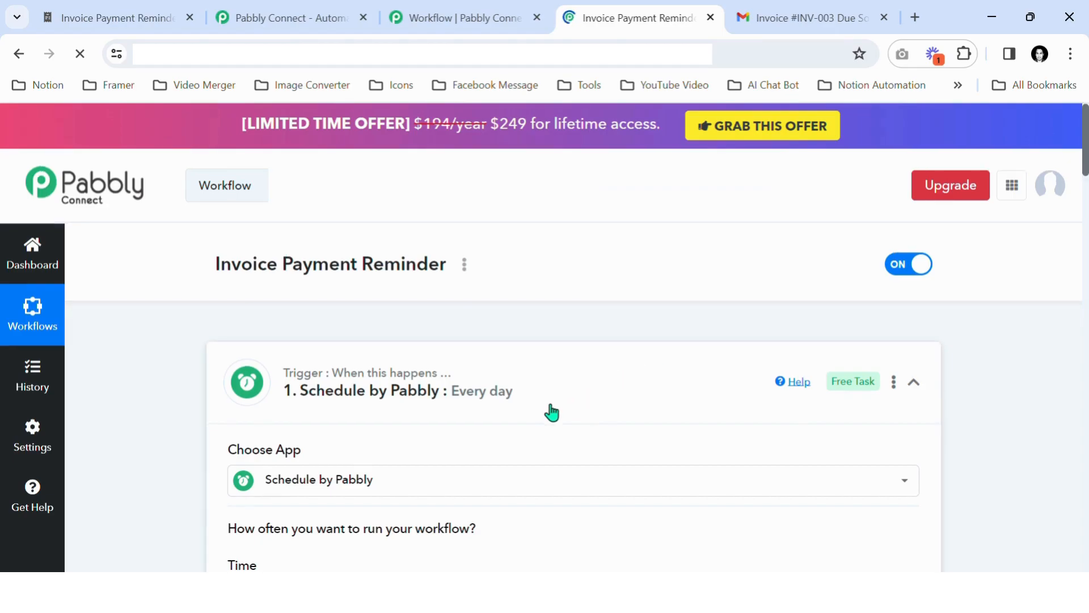
click(573, 391)
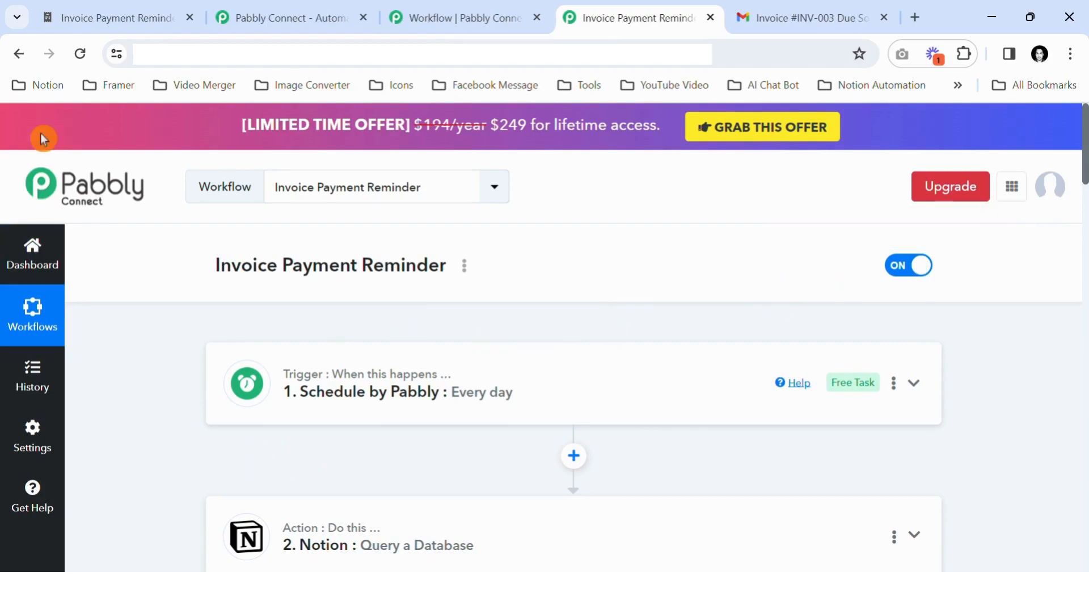
click(38, 254)
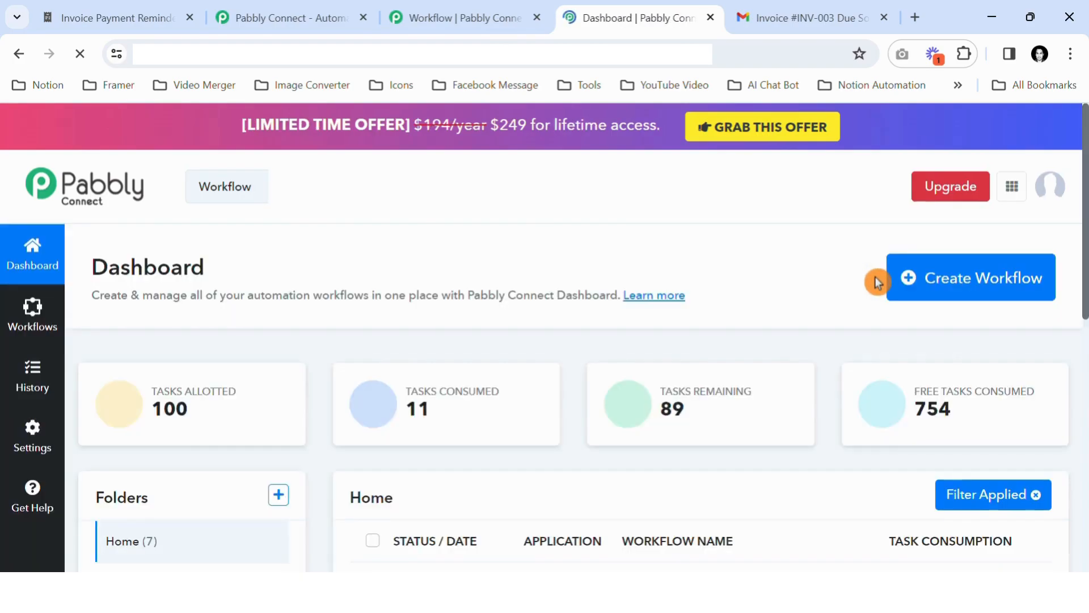
scroll(825, 294, down, 5)
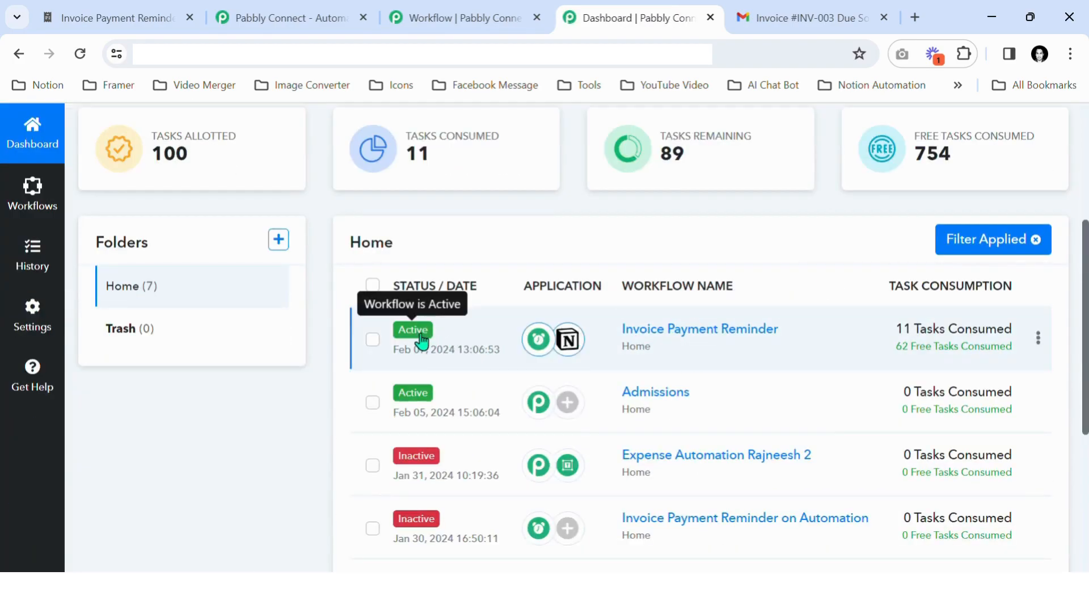
- Look through the workflows in the Home folder and open the Invoice Payment Reminder workflow
scroll(451, 378, down, 2)
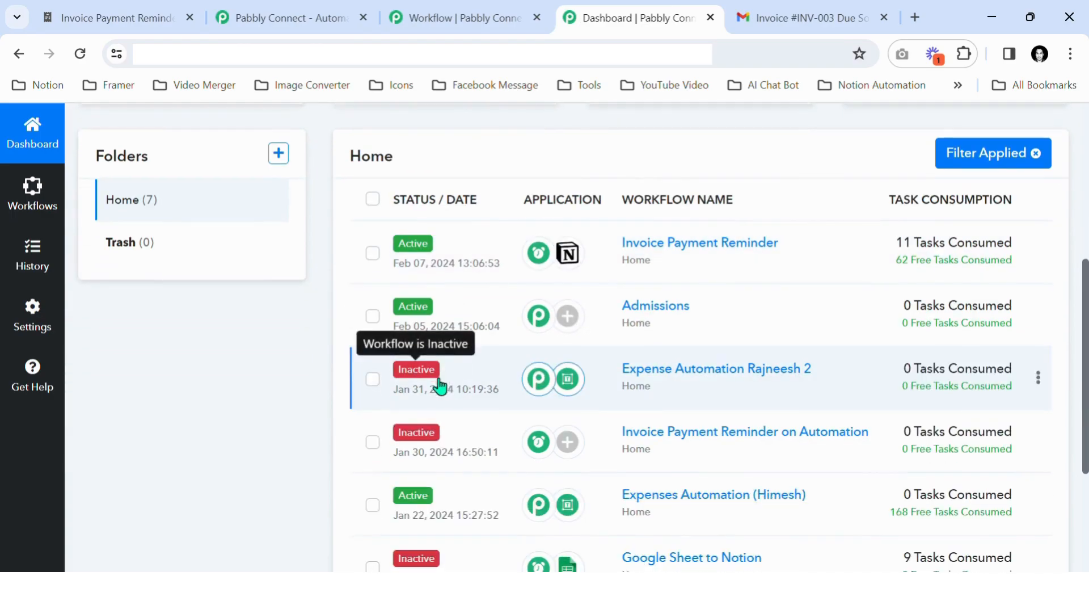
scroll(441, 387, down, 3)
scroll(440, 397, down, 1)
scroll(438, 440, up, 3)
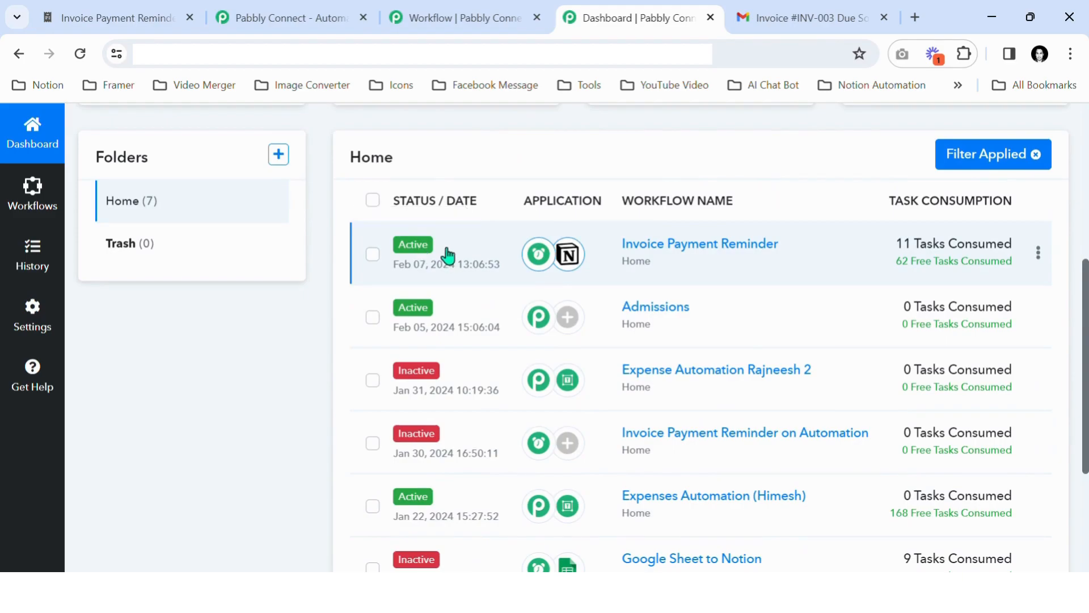
click(679, 248)
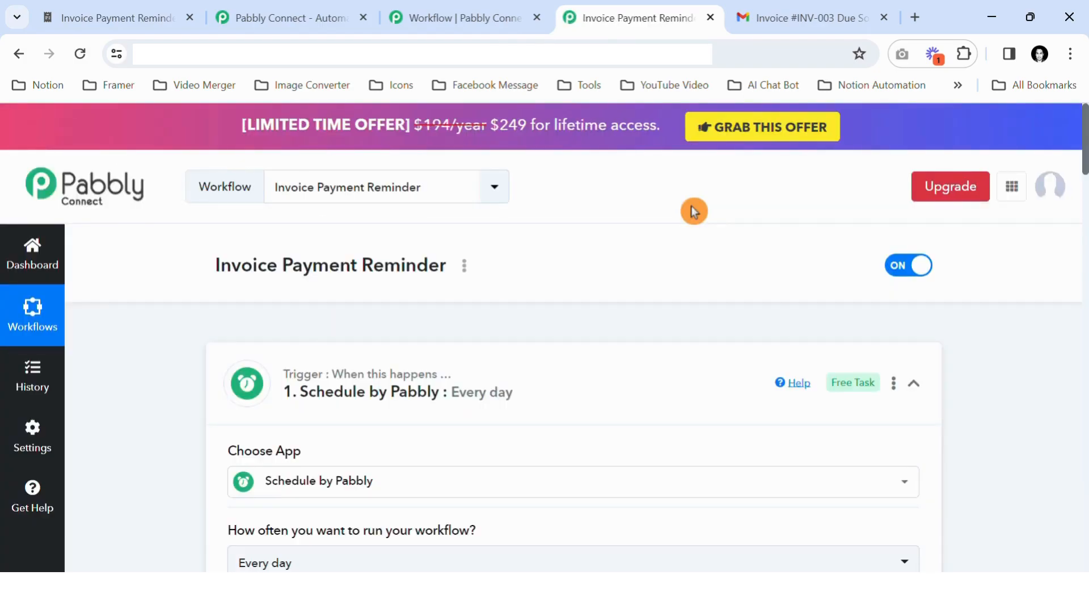
- Collapse the workflow's schedule trigger and look through all its actions down to the Gmail Send Email action
scroll(657, 339, down, 1)
click(580, 282)
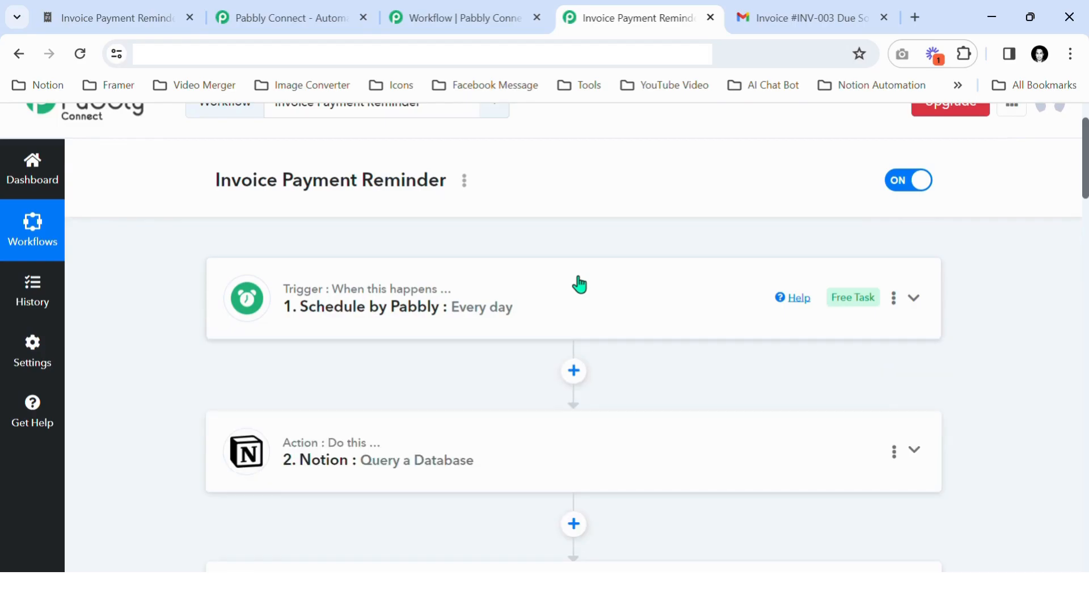
scroll(471, 392, down, 3)
scroll(471, 391, down, 20)
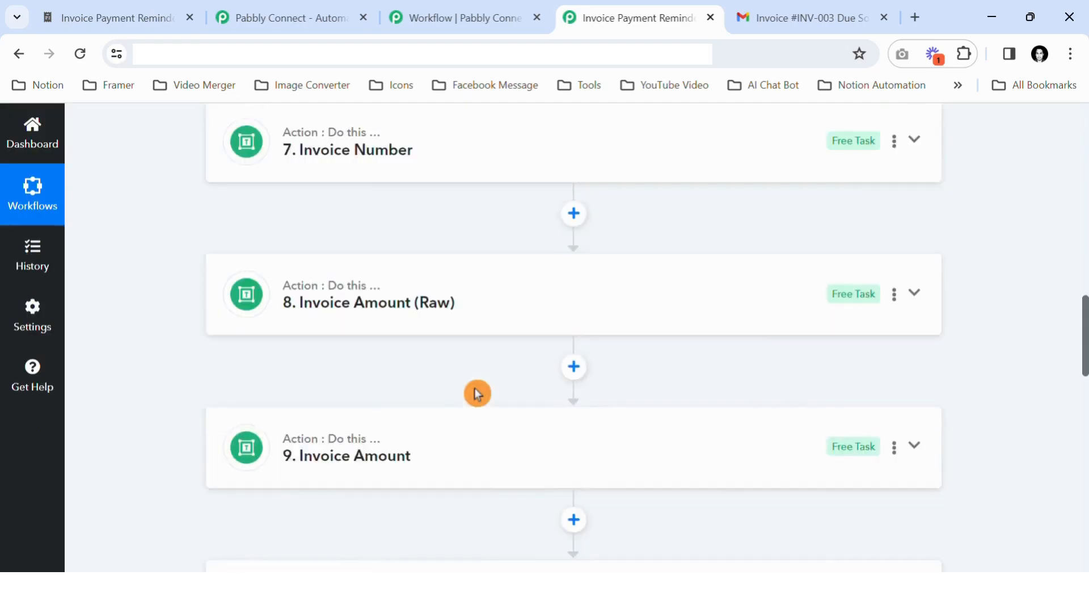
scroll(477, 393, down, 3)
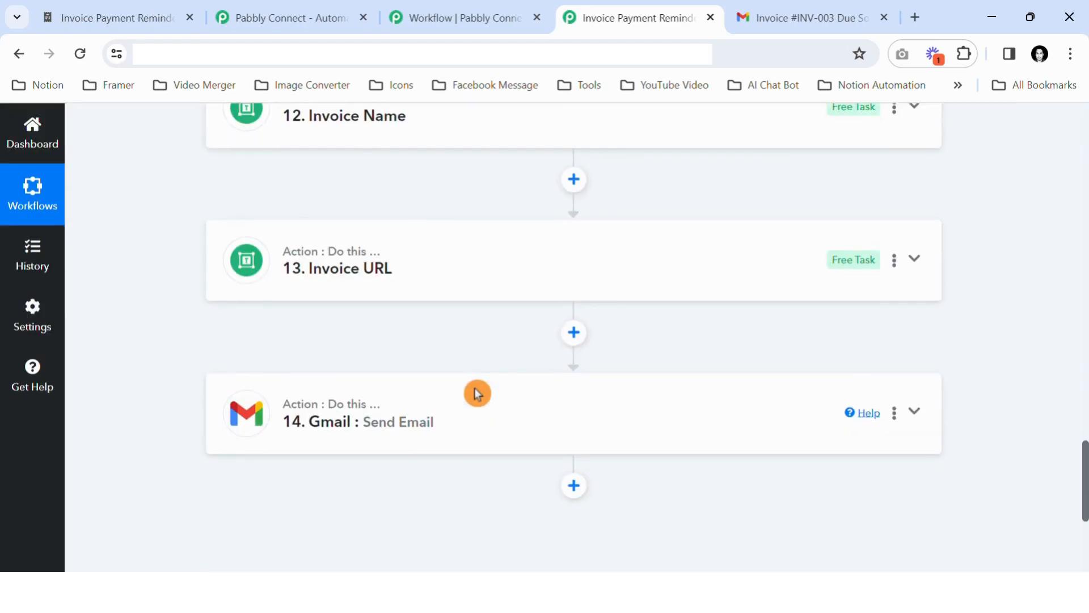
scroll(469, 386, up, 15)
scroll(471, 389, up, 15)
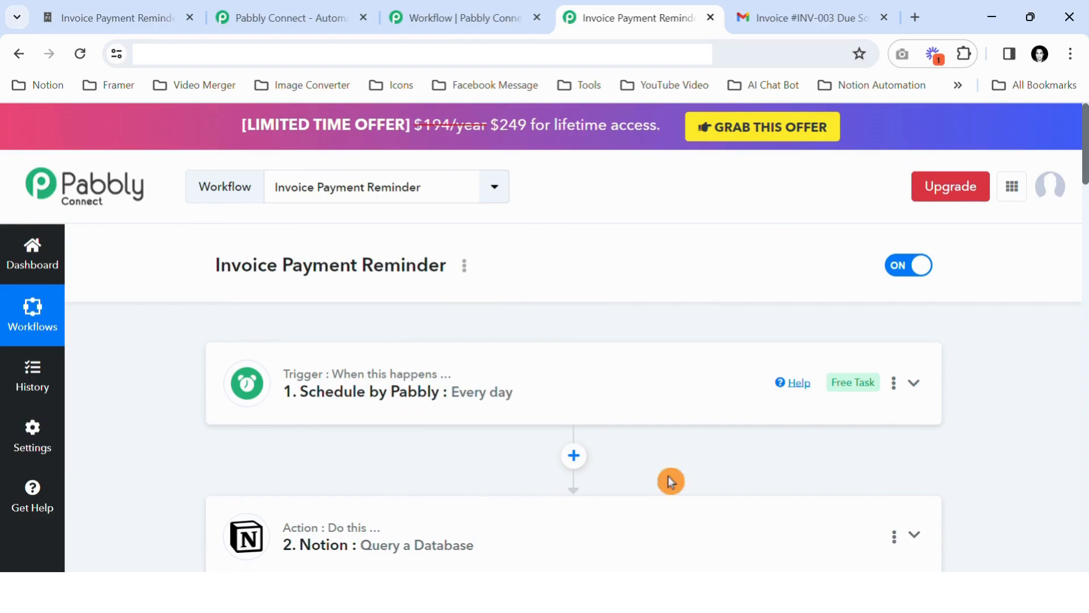
- Open the account's Time Zone settings
click(59, 455)
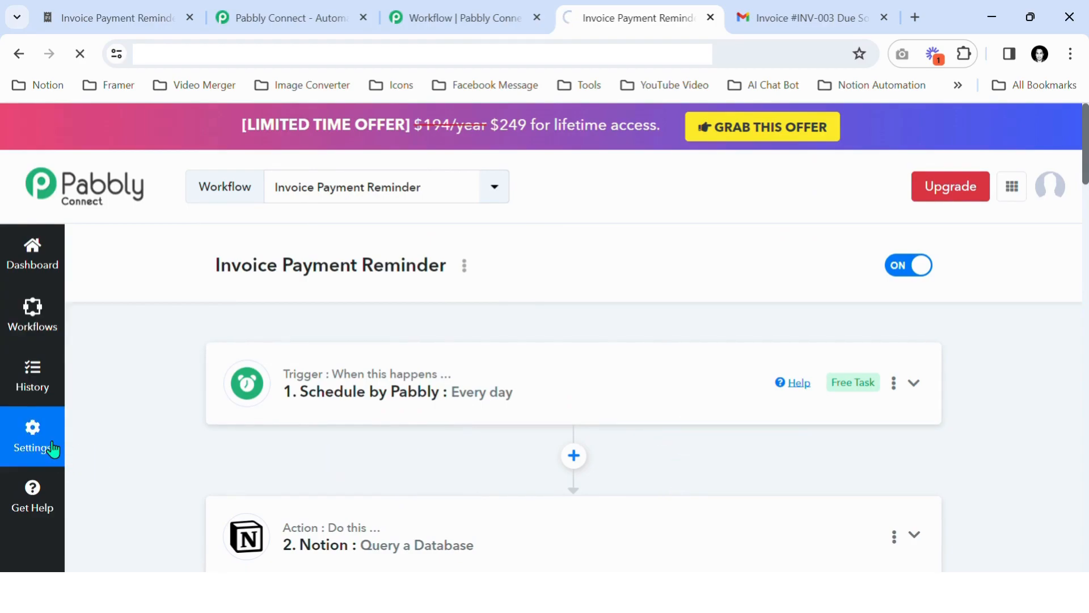
scroll(448, 392, down, 2)
scroll(446, 387, down, 1)
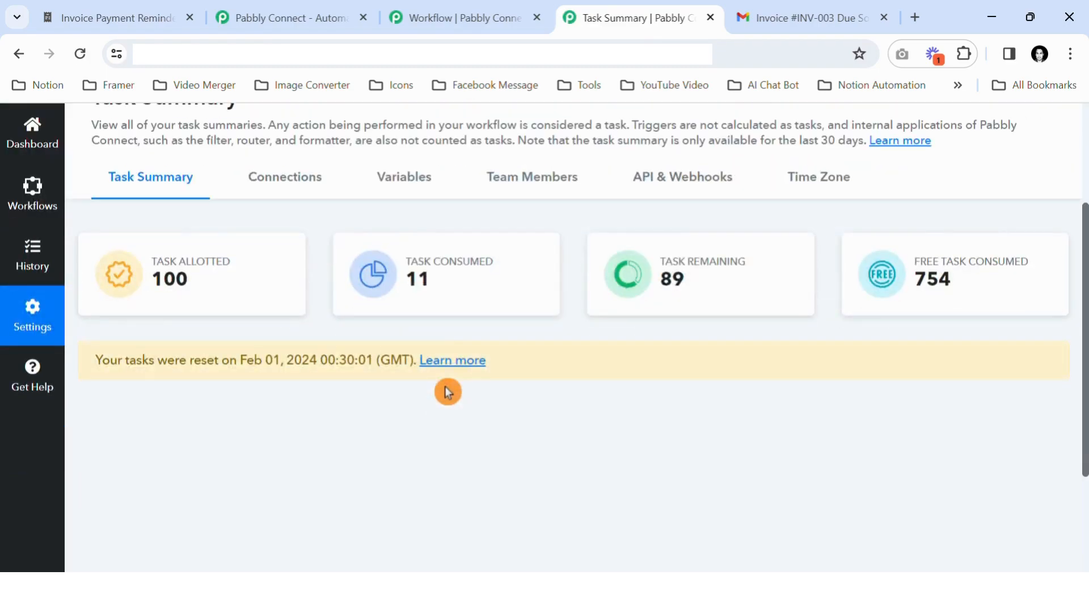
click(817, 193)
scroll(578, 340, down, 3)
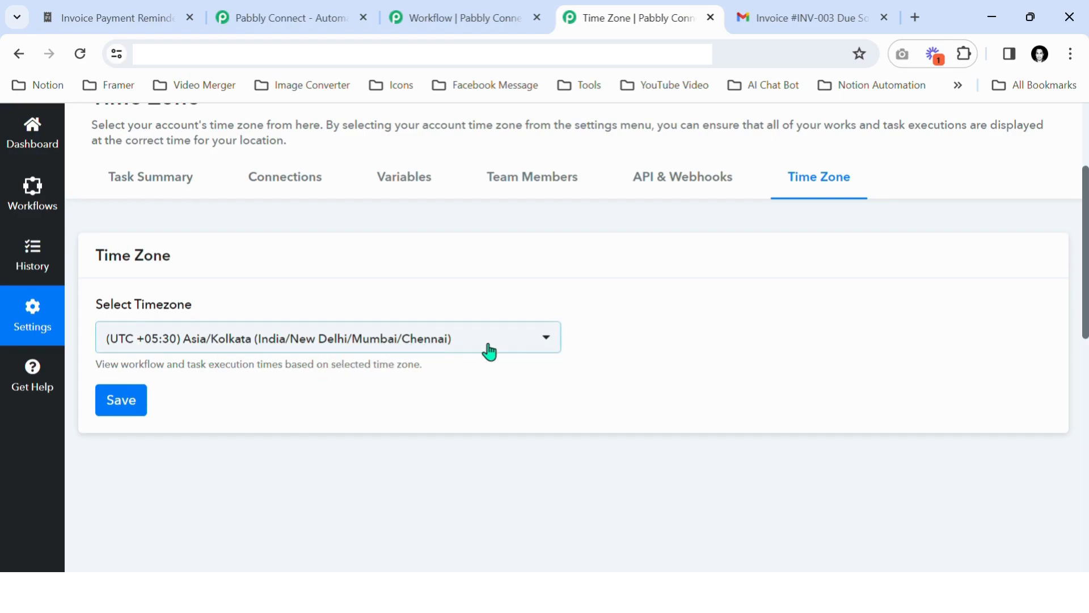
- Browse the available time zones, keep (UTC +05:30) Asia/Kolkata selected and save the account time zone
click(256, 343)
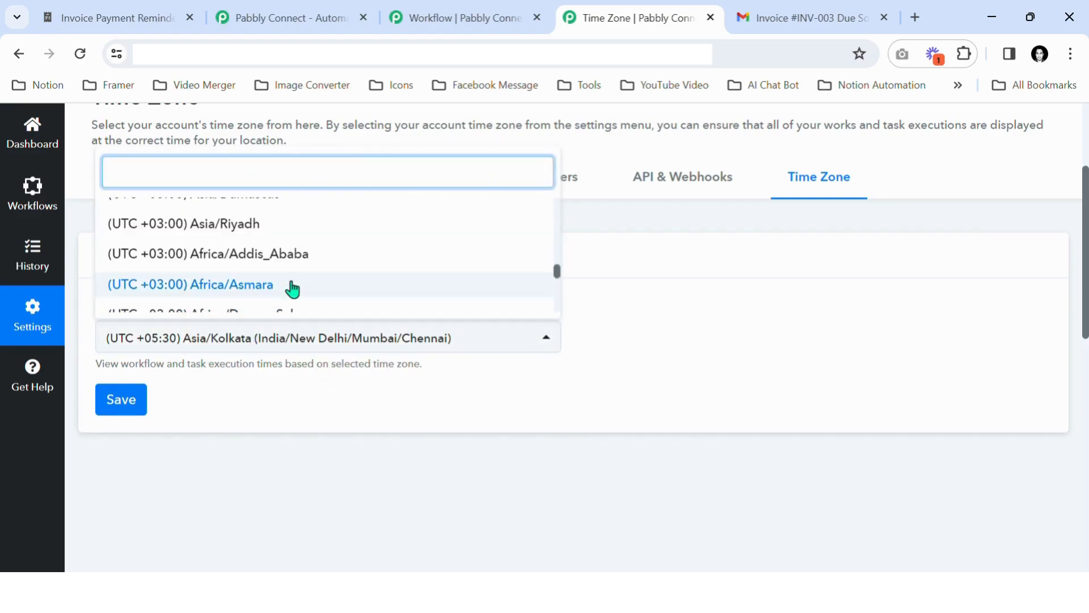
scroll(292, 264, down, 5)
scroll(297, 265, down, 5)
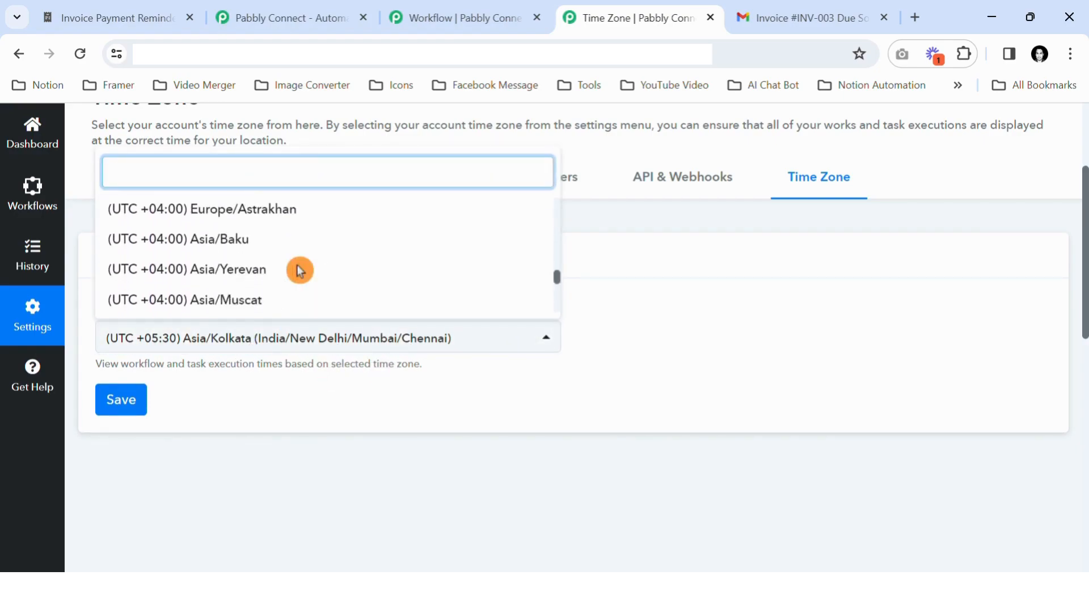
scroll(299, 262, down, 1)
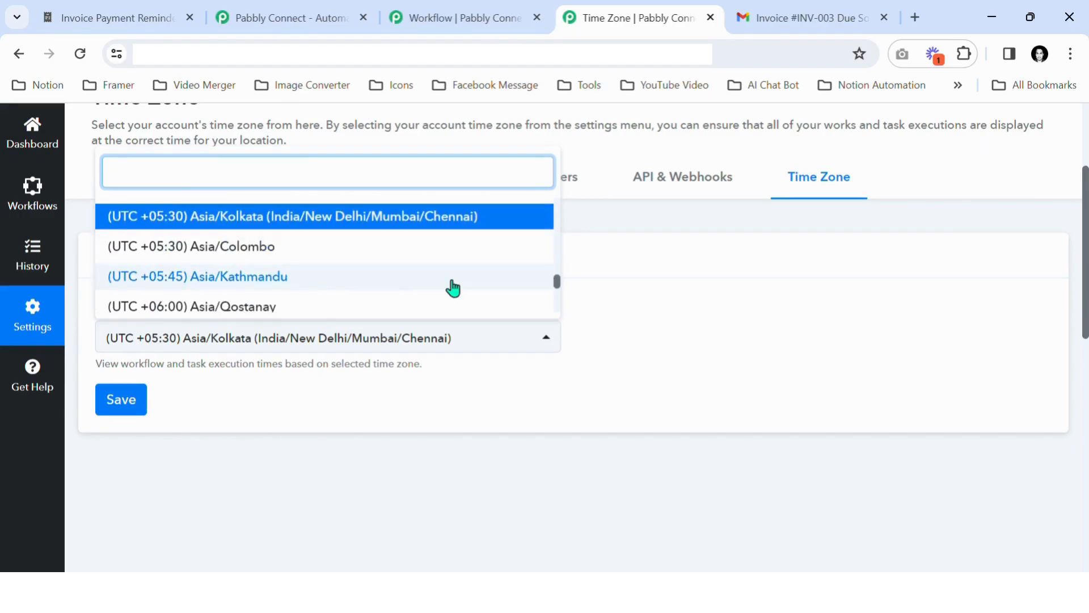
click(754, 318)
click(225, 403)
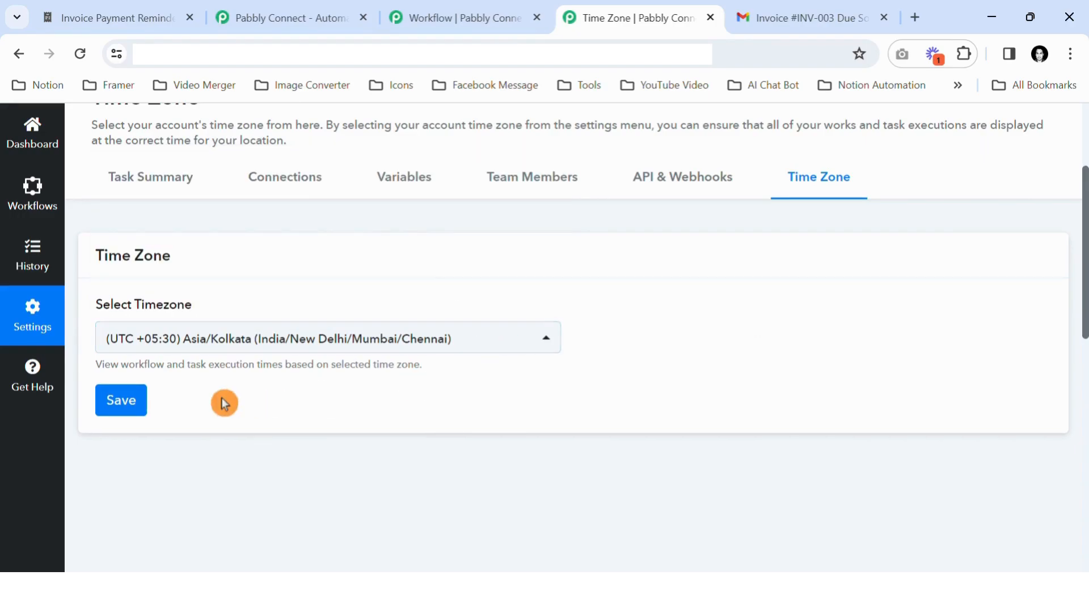
click(139, 404)
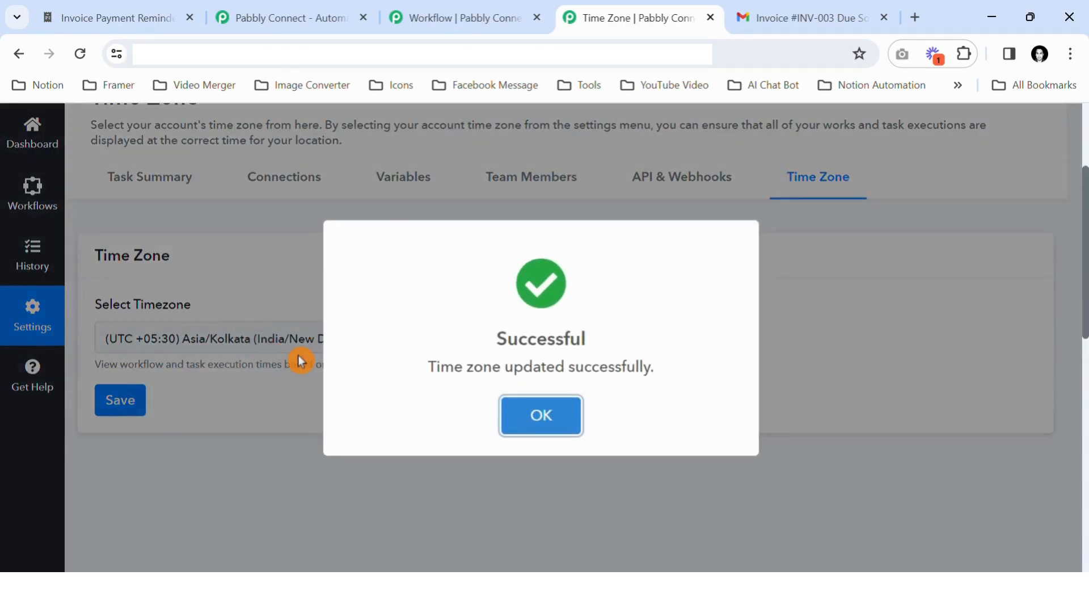
click(529, 410)
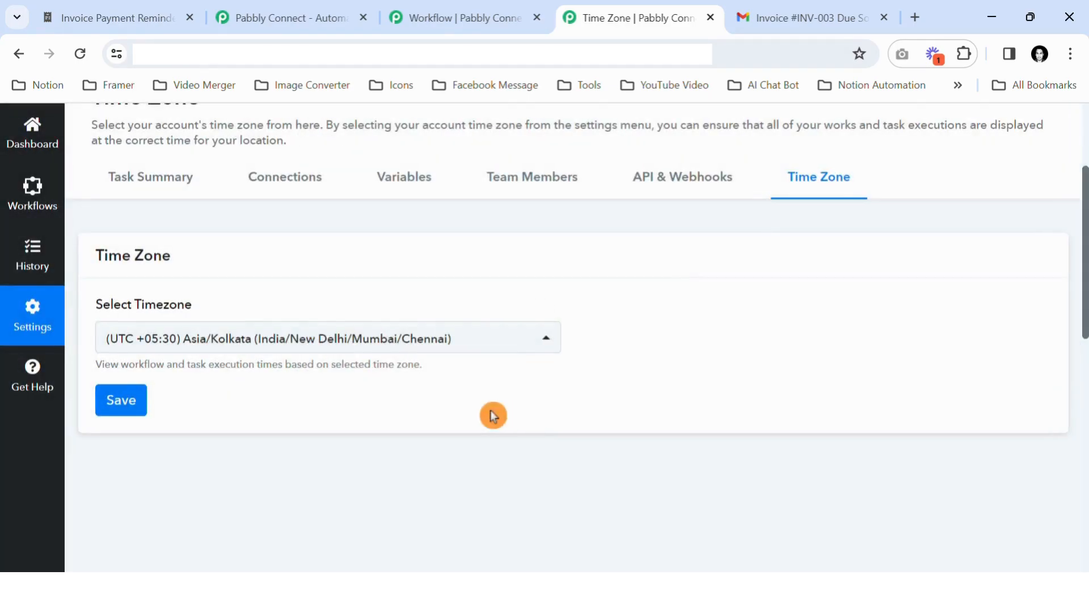
- Return to the dashboard and open the Invoice Payment Reminder workflow from the Home folder
scroll(246, 365, up, 3)
click(66, 307)
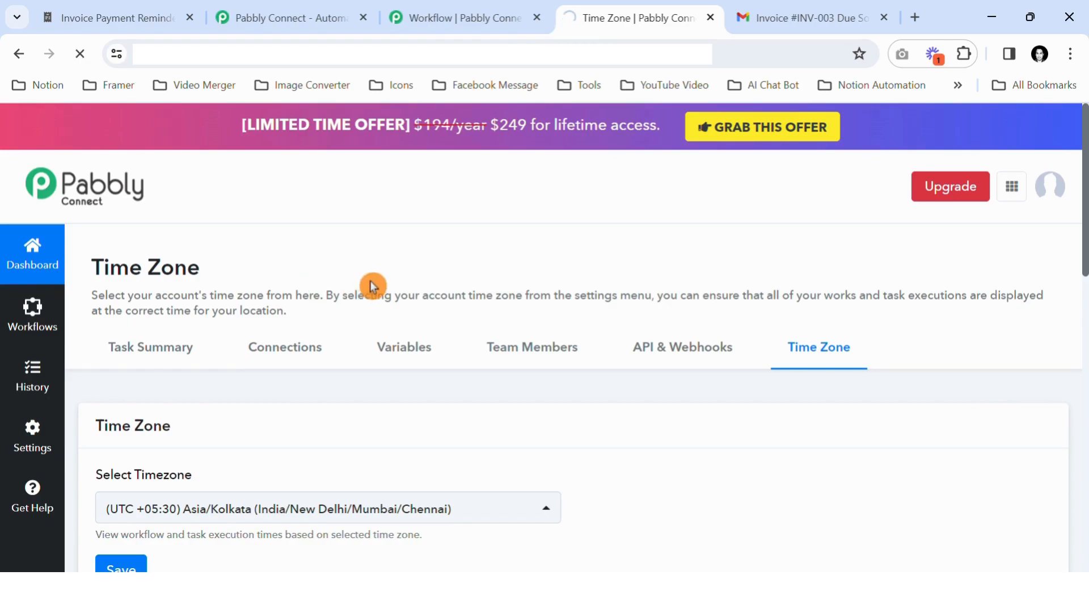
scroll(601, 315, down, 4)
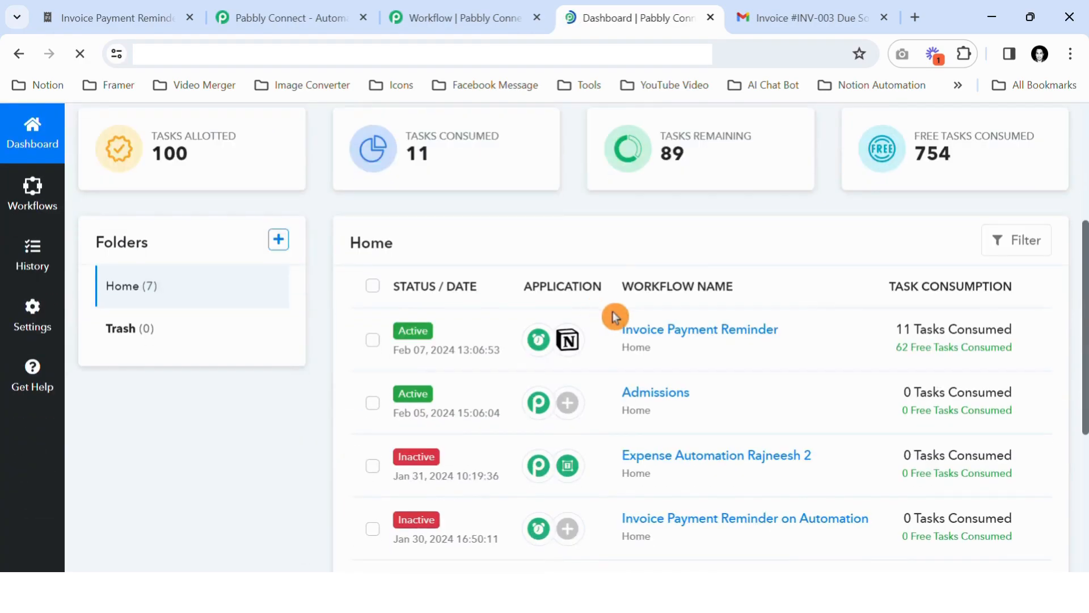
click(687, 340)
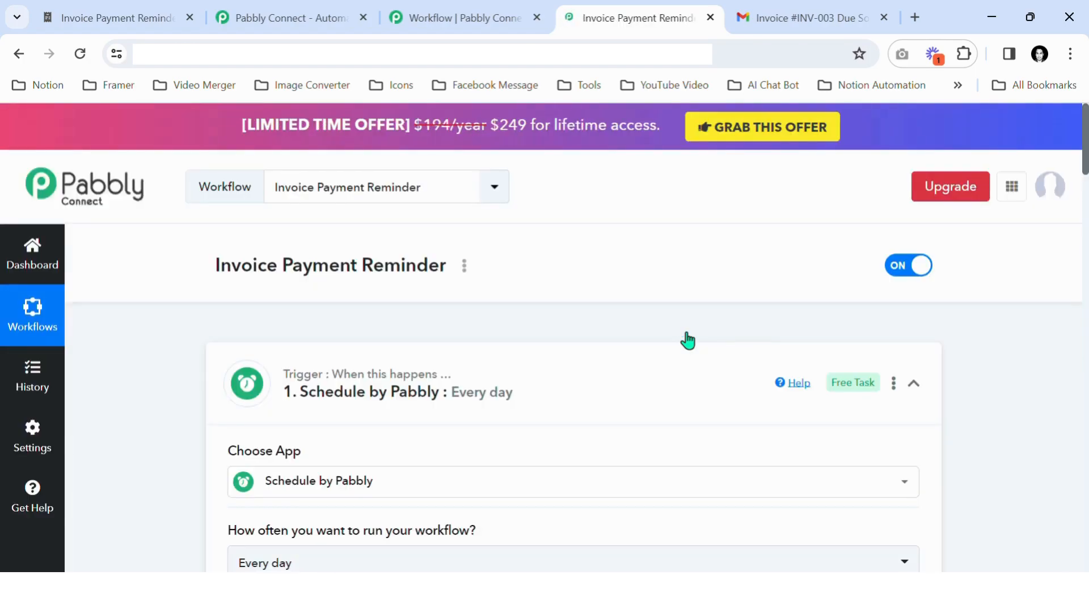
- View the Schedule by Pabbly trigger's settings, collapsing and expanding its card
scroll(687, 341, down, 2)
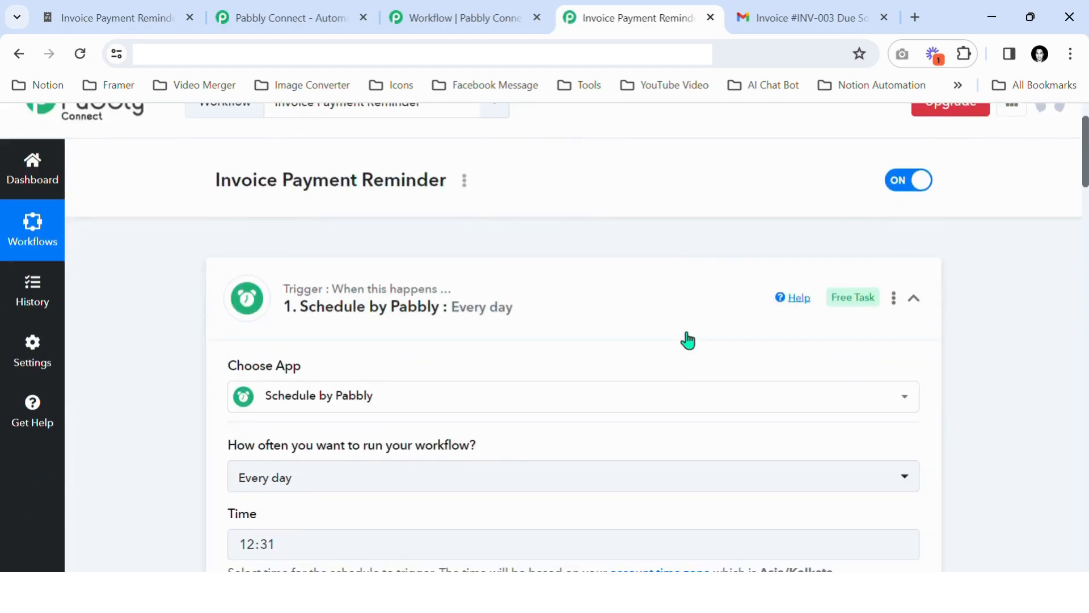
click(369, 303)
scroll(519, 321, down, 2)
click(635, 272)
scroll(635, 272, up, 1)
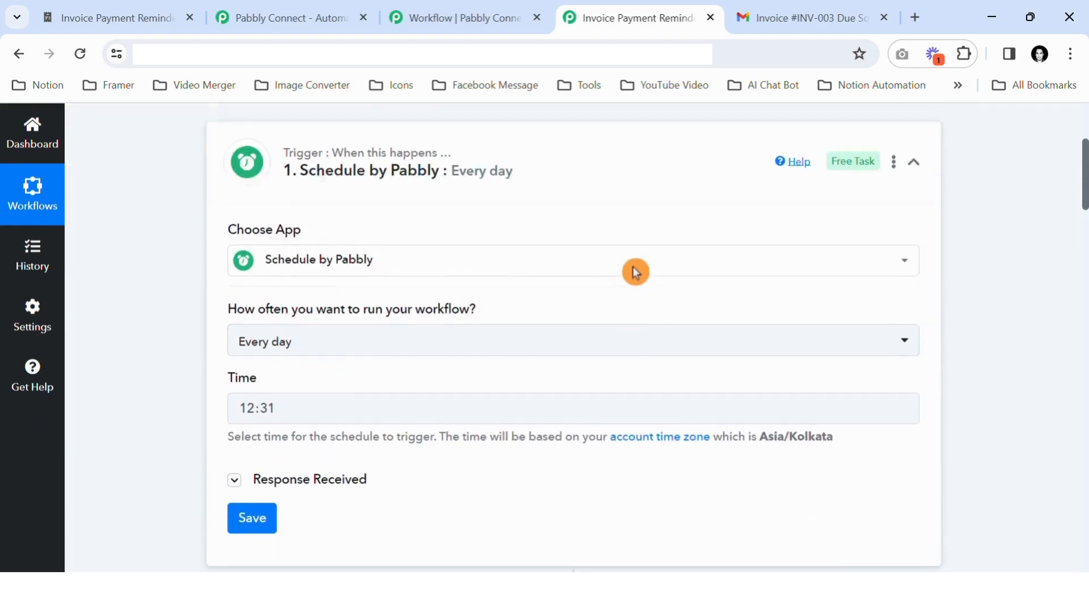
- Switch to the Notion page and examine the statuses and due dates in the Invoice Payment Reminder table
click(151, 15)
scroll(495, 292, down, 6)
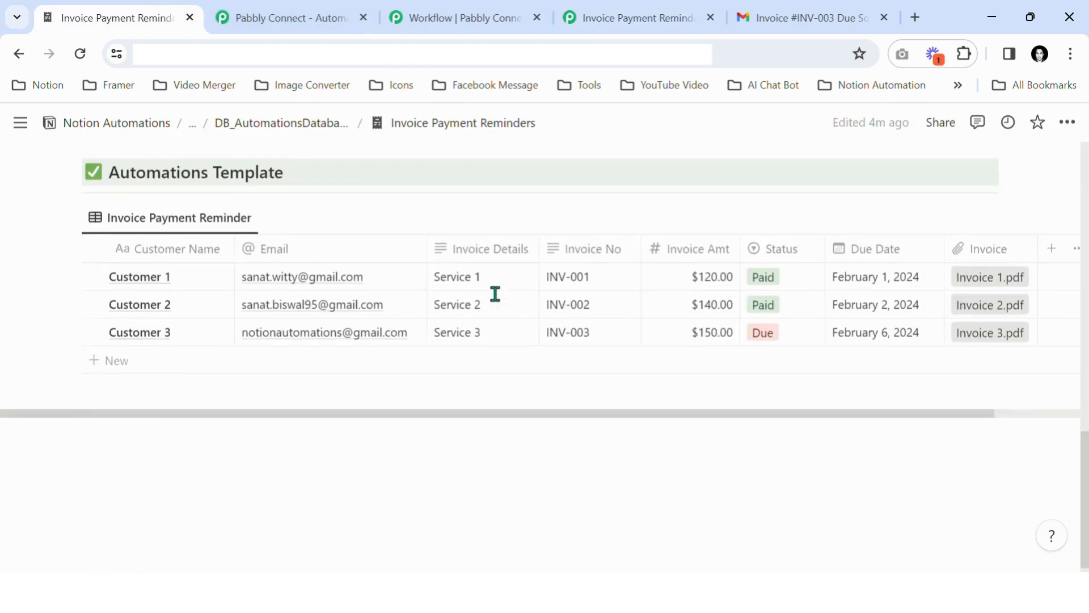
scroll(495, 292, up, 1)
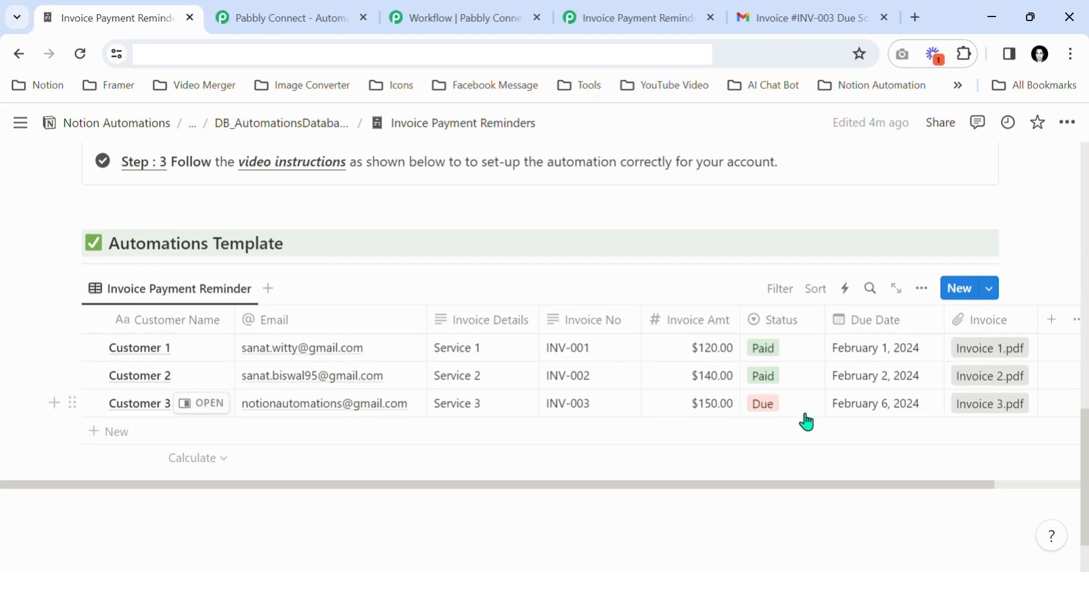
- Switch back to the Pabbly Connect workflow, review the schedule frequency options and choose Every day
click(684, 15)
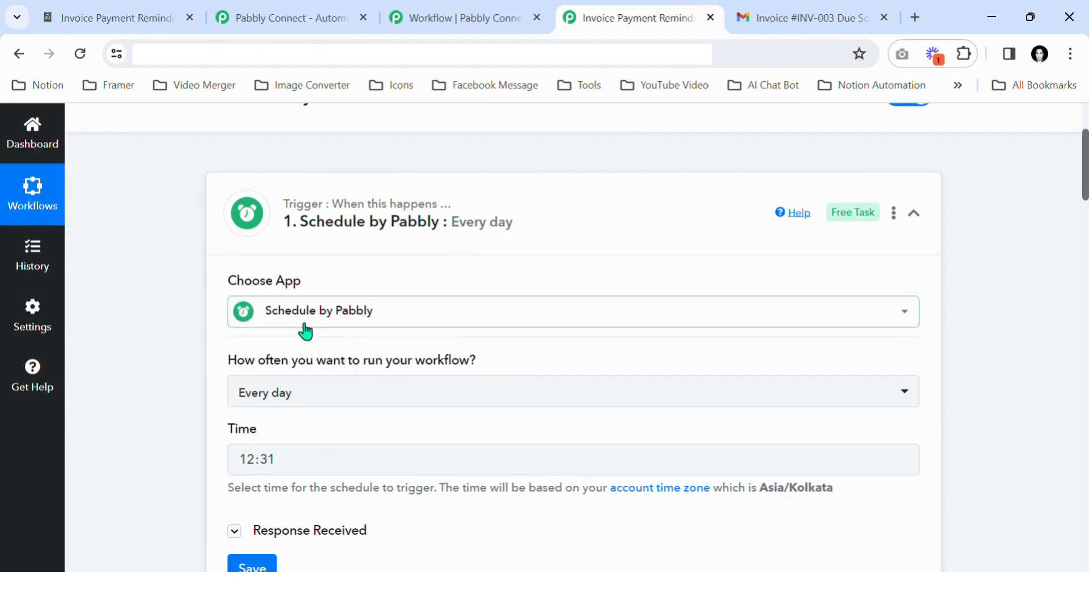
scroll(486, 312, down, 2)
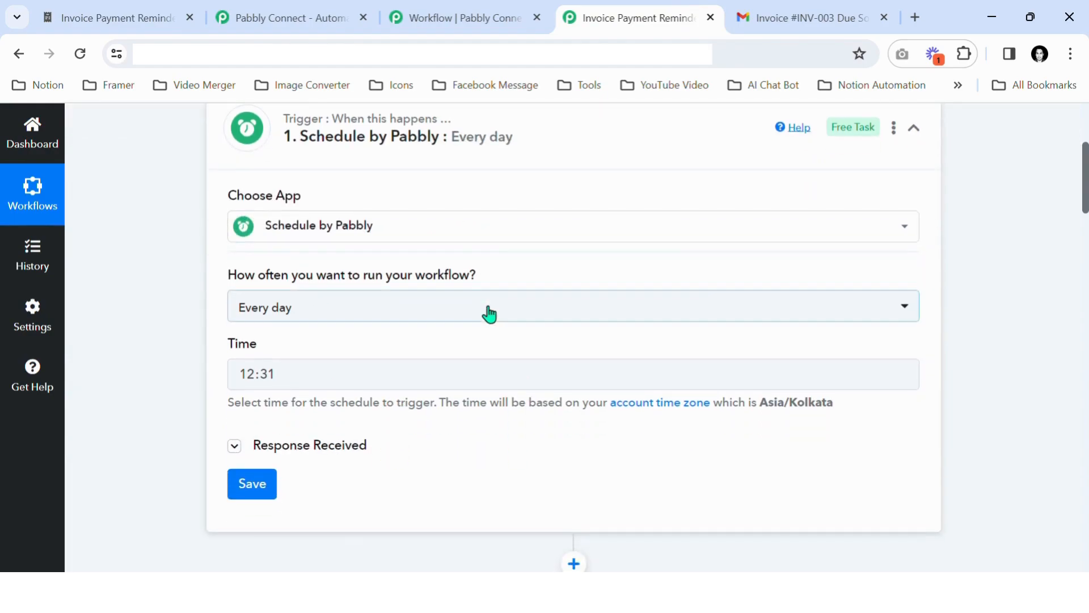
click(291, 312)
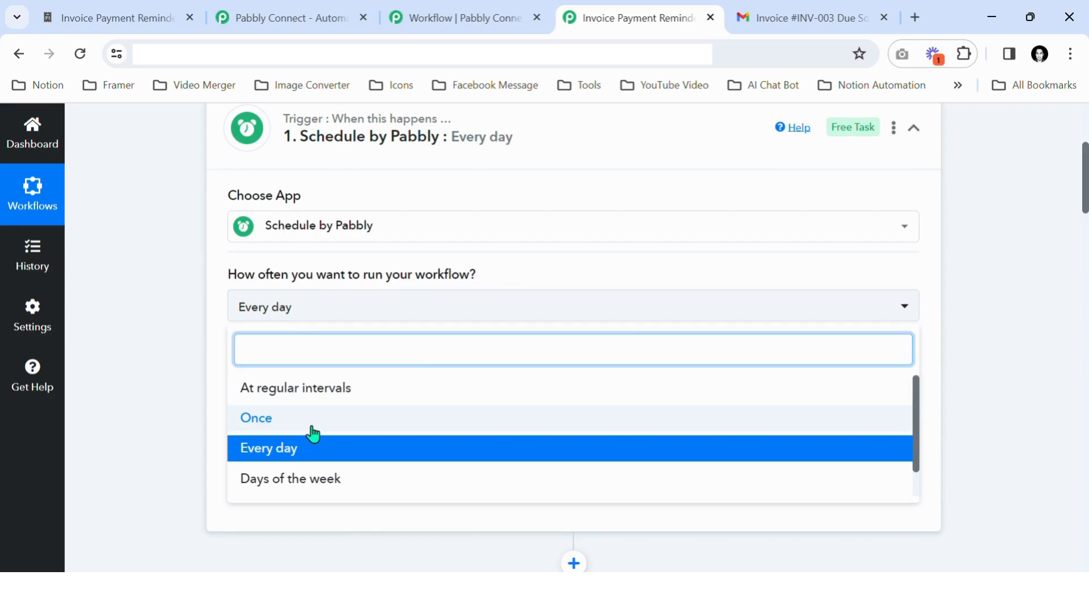
scroll(313, 434, down, 1)
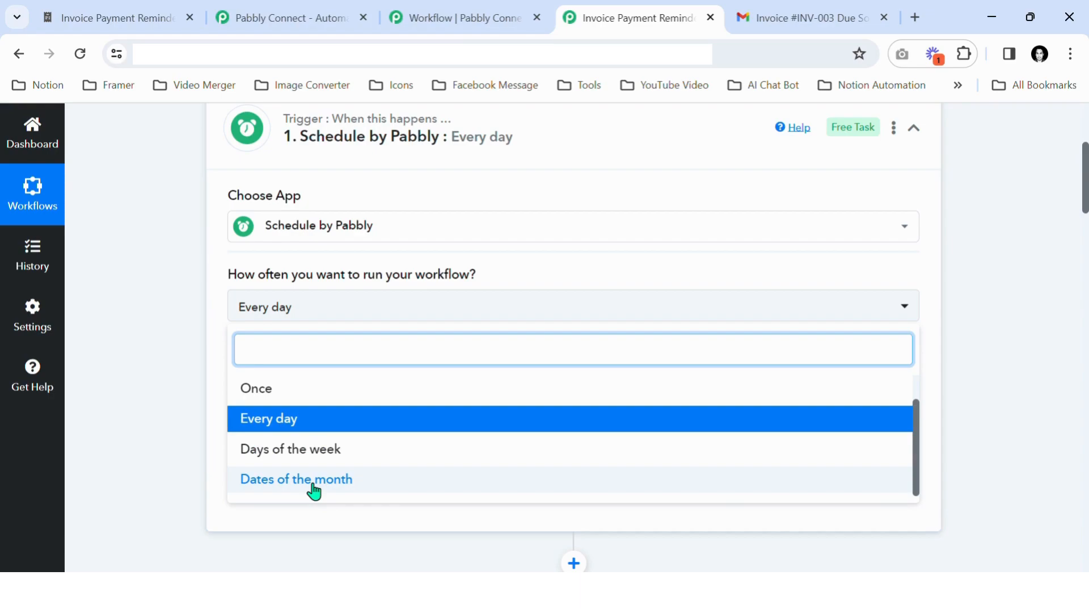
click(289, 427)
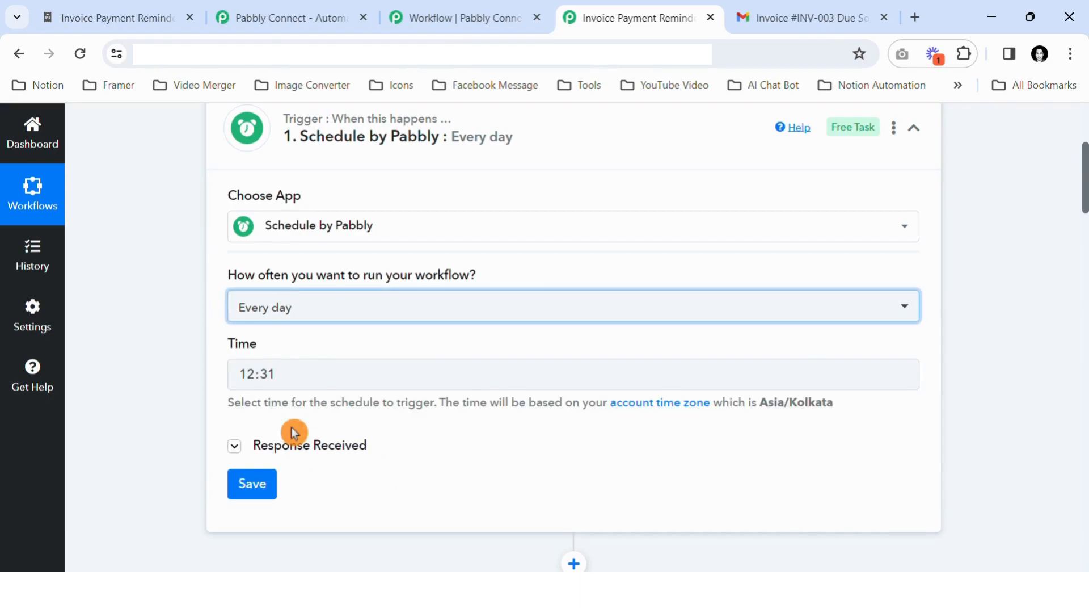
- Set the schedule trigger's time to 10:00 and save the schedule
click(290, 404)
click(282, 388)
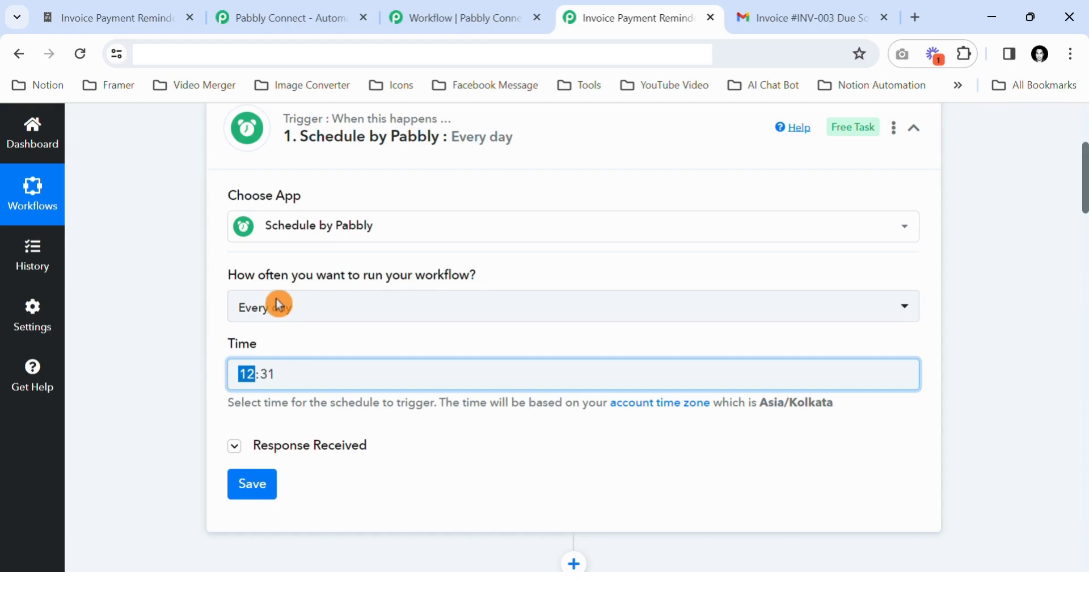
key(Down)
click(321, 253)
click(558, 458)
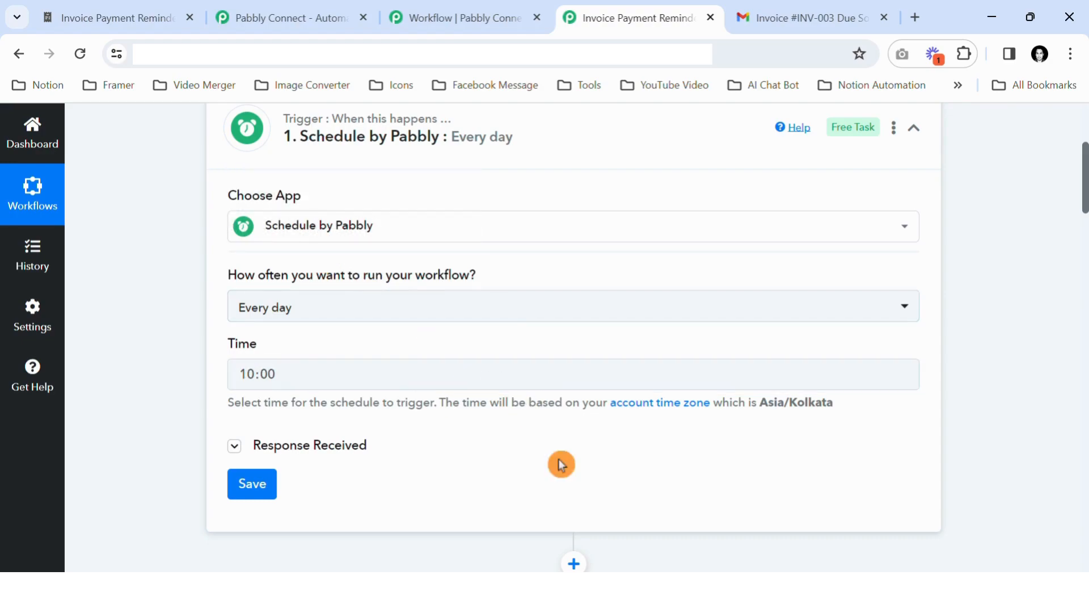
click(252, 485)
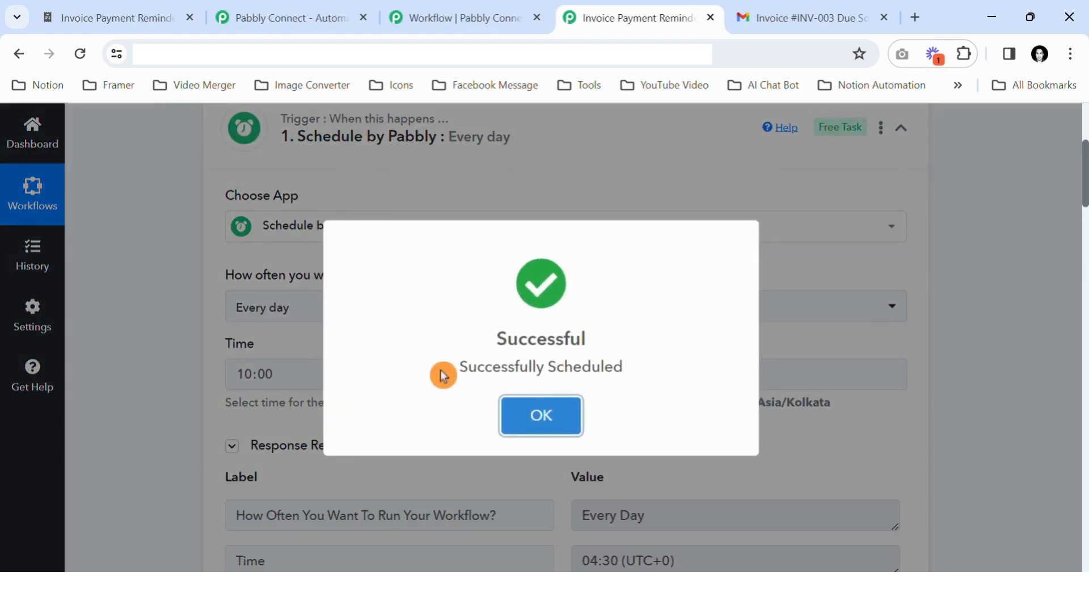
click(539, 414)
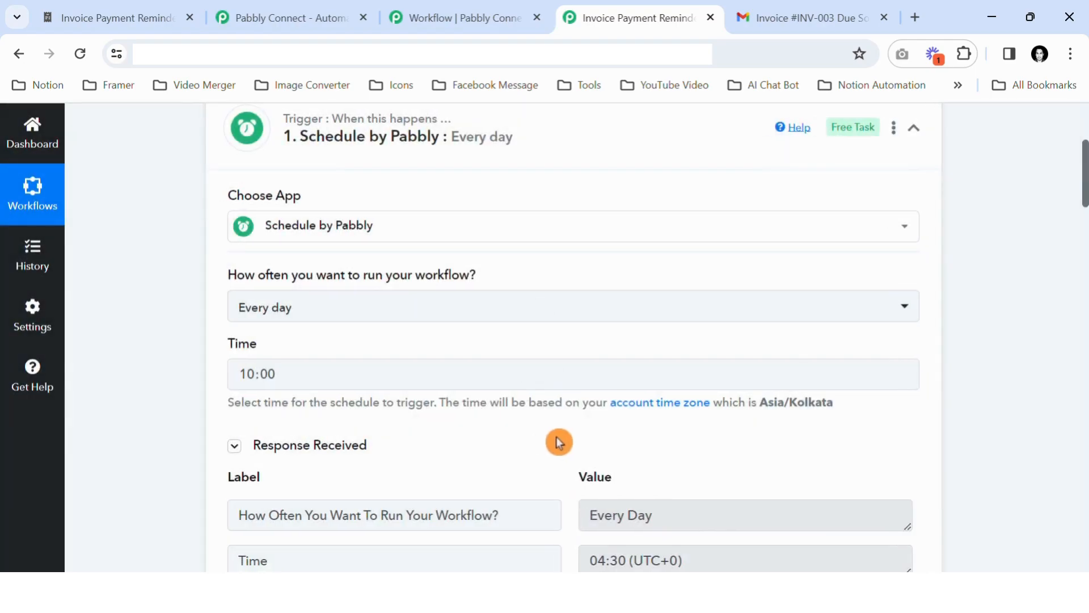
- Check the schedule trigger's received response and highlight the account time zone noted under the trigger time
scroll(490, 429, down, 5)
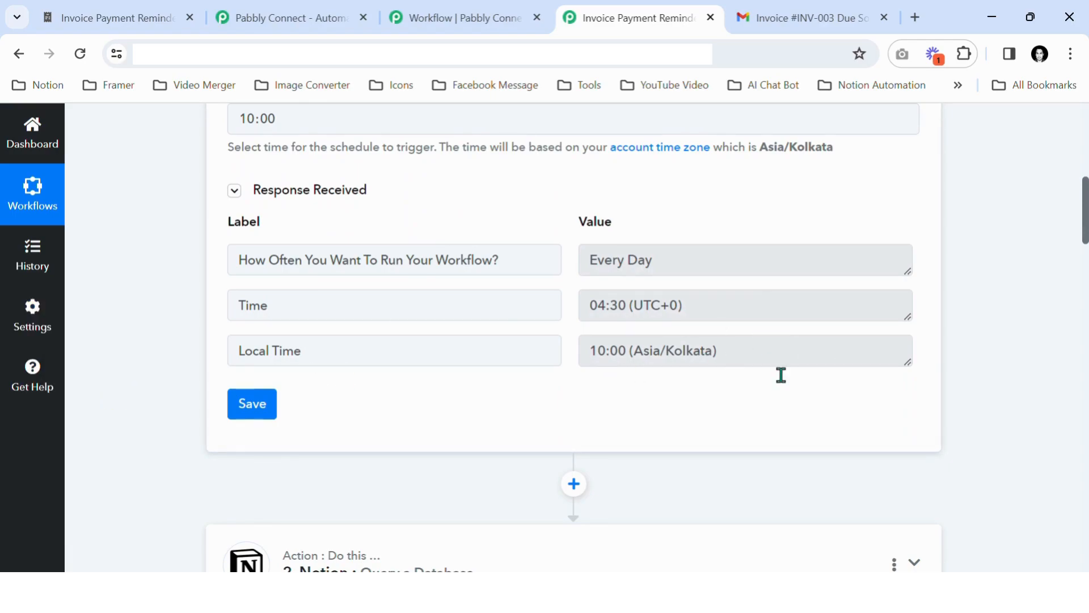
scroll(562, 363, up, 3)
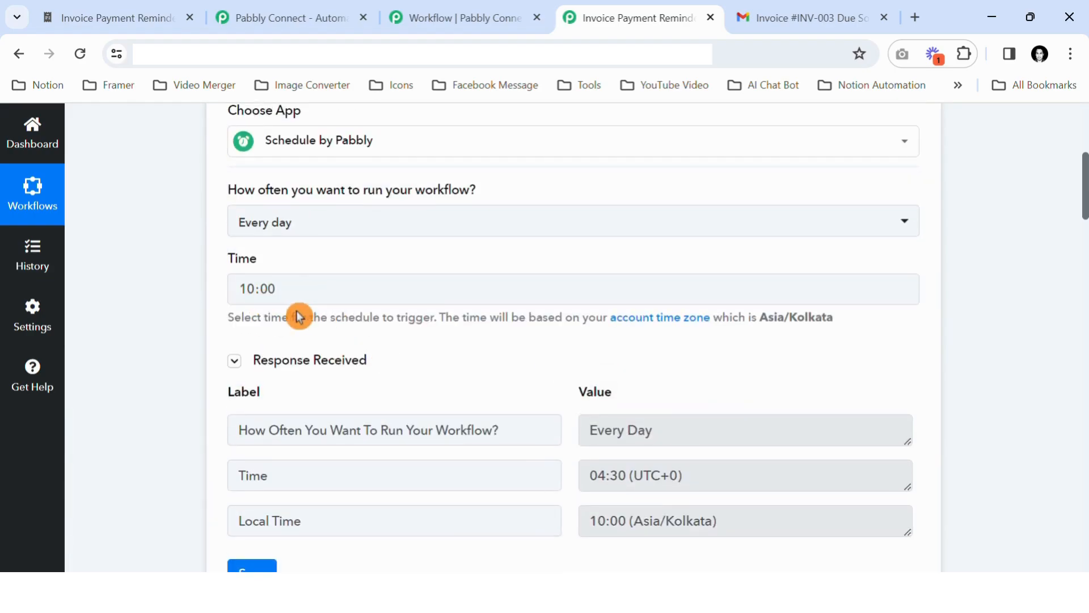
drag(779, 339, 836, 329)
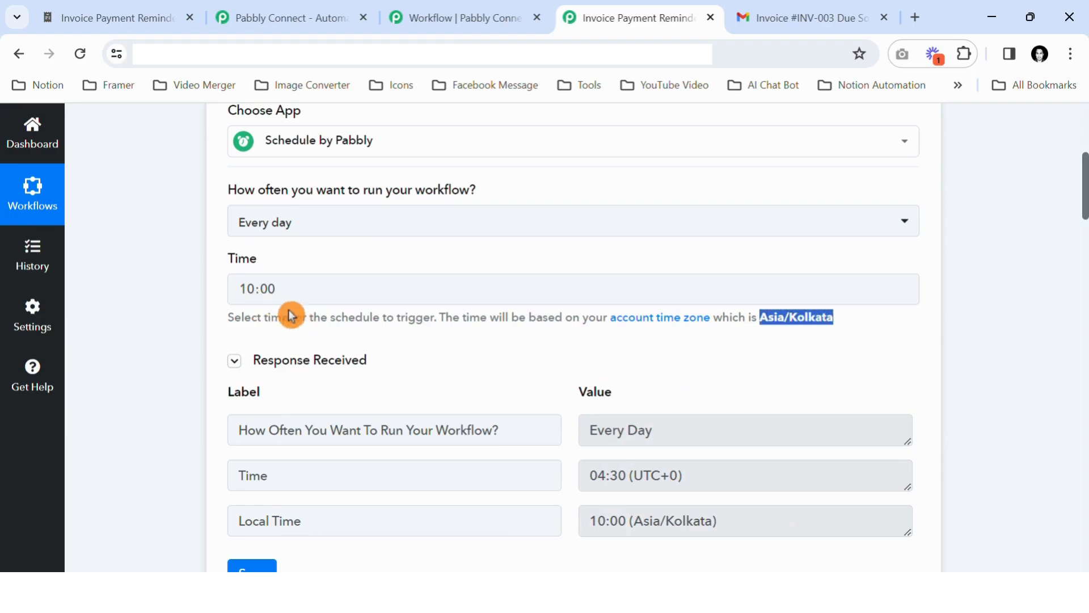
- Save the schedule trigger again and dismiss the confirmation
scroll(290, 316, down, 3)
click(264, 410)
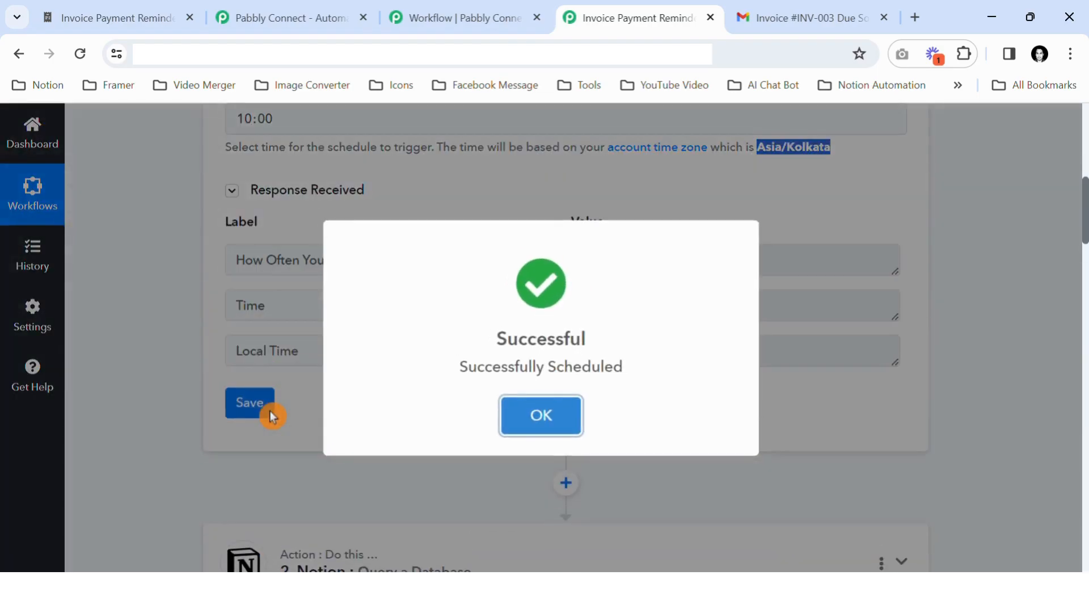
click(541, 392)
scroll(573, 430, down, 3)
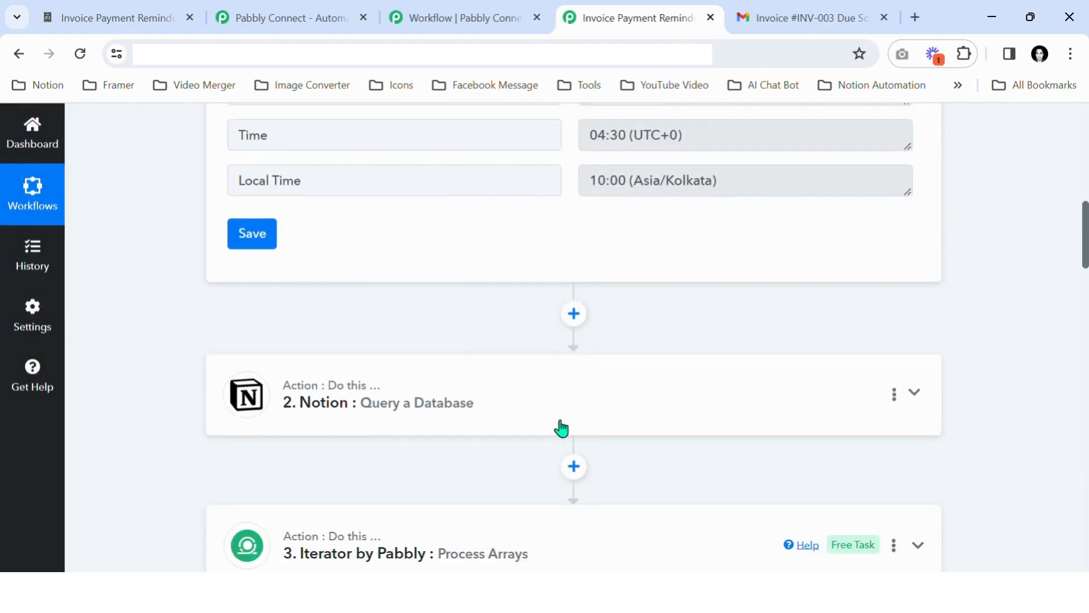
- Expand the Notion Query a Database action of the workflow
scroll(362, 402, down, 2)
click(346, 339)
scroll(539, 339, up, 6)
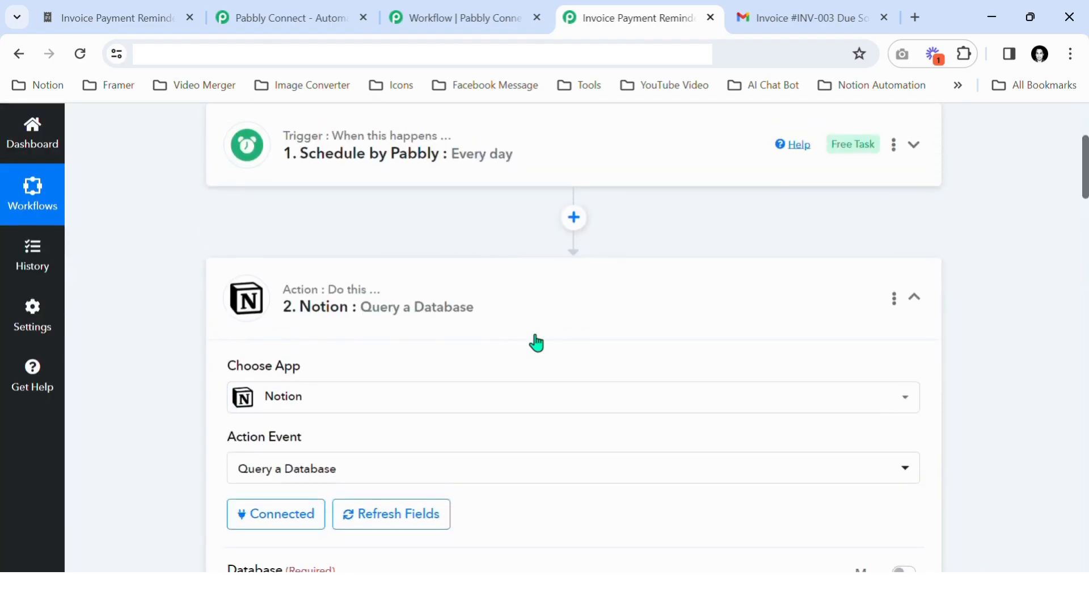
- Switch to the Notion page, show the Invoice Payment Reminder table's database title to check its name, and hide it again
click(171, 15)
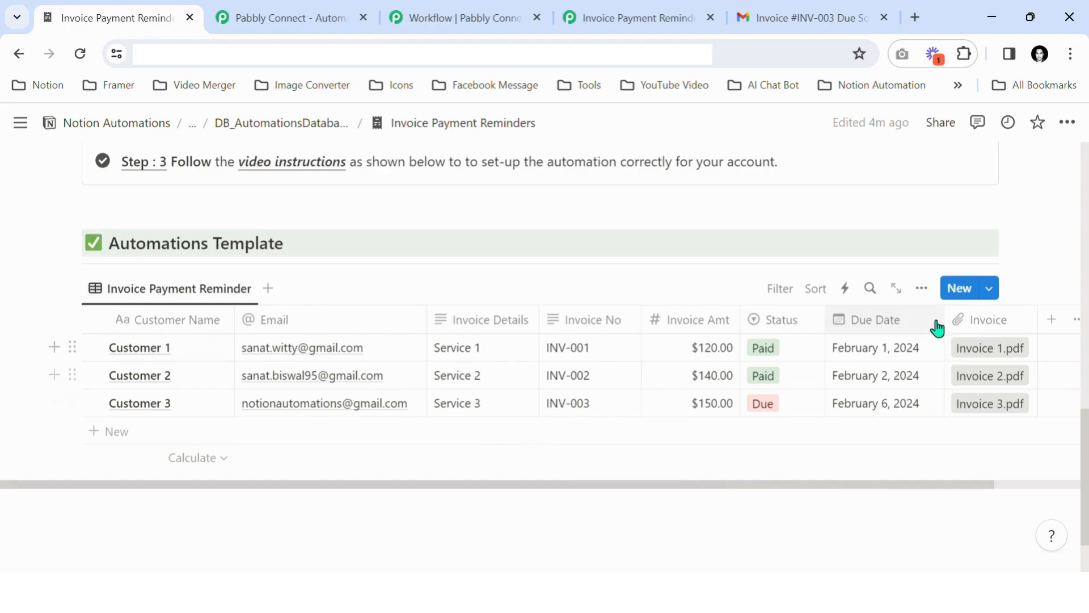
click(925, 291)
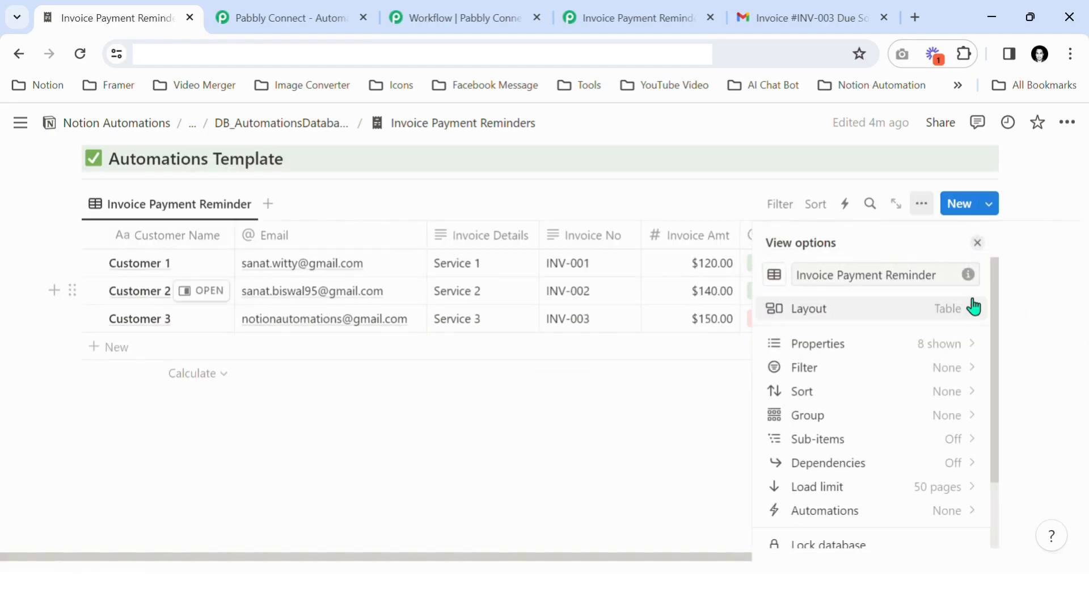
click(946, 321)
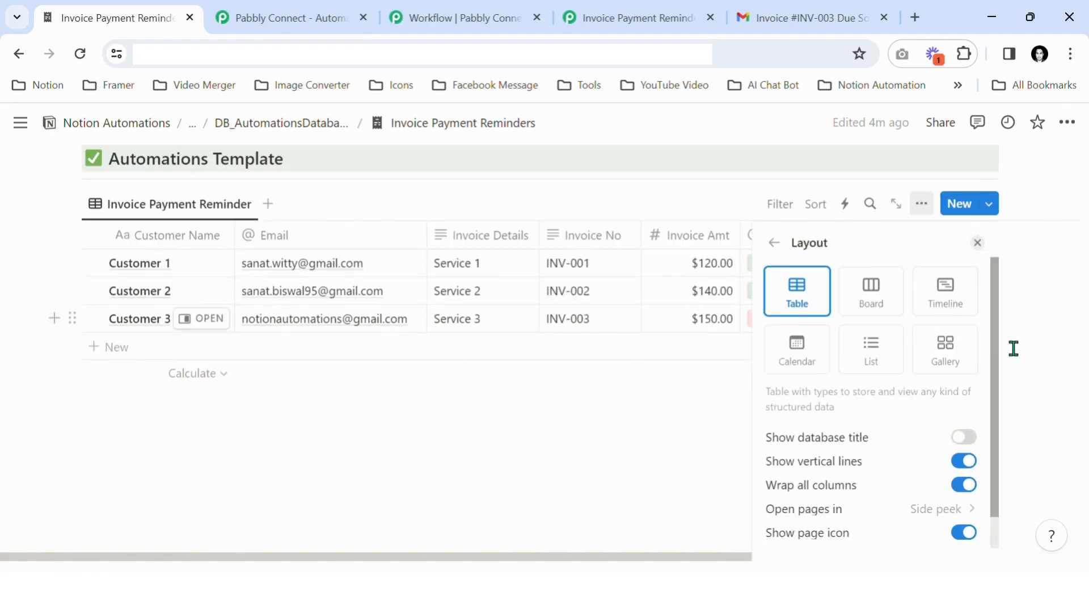
click(965, 438)
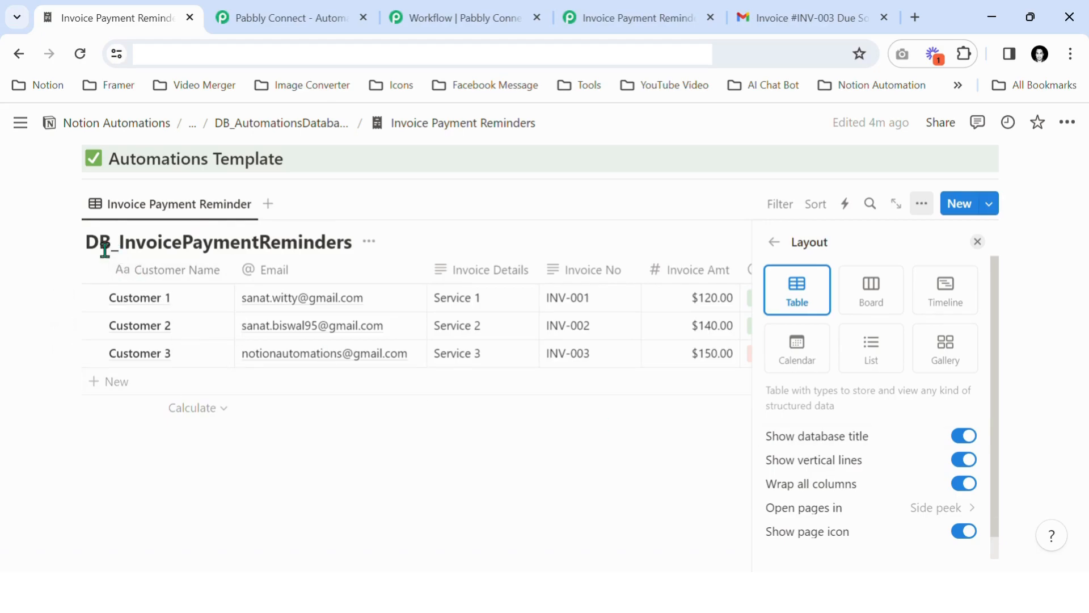
drag(100, 250, 366, 254)
click(365, 254)
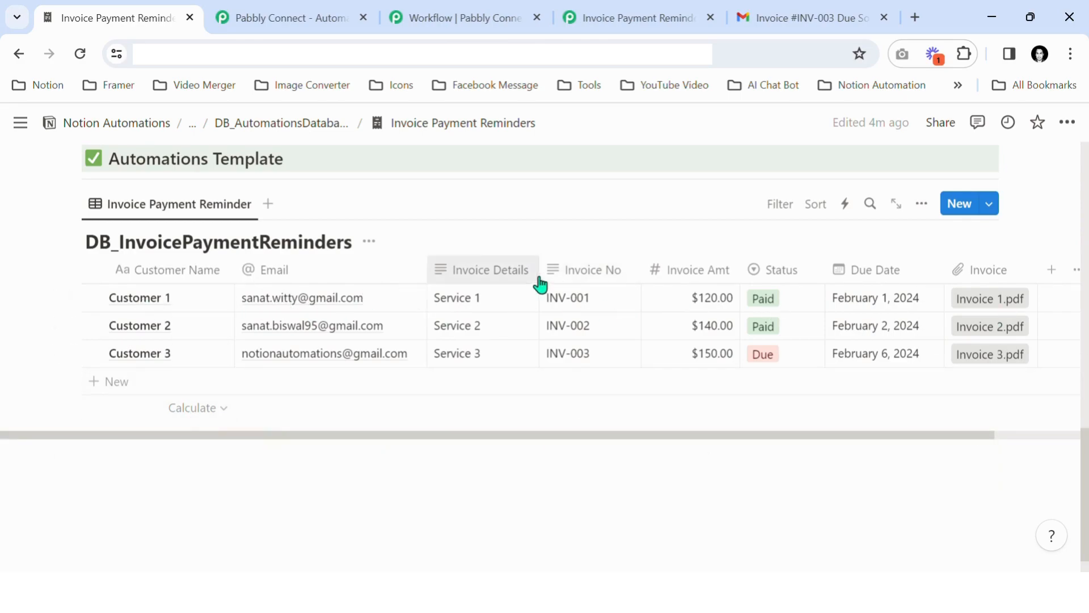
click(377, 243)
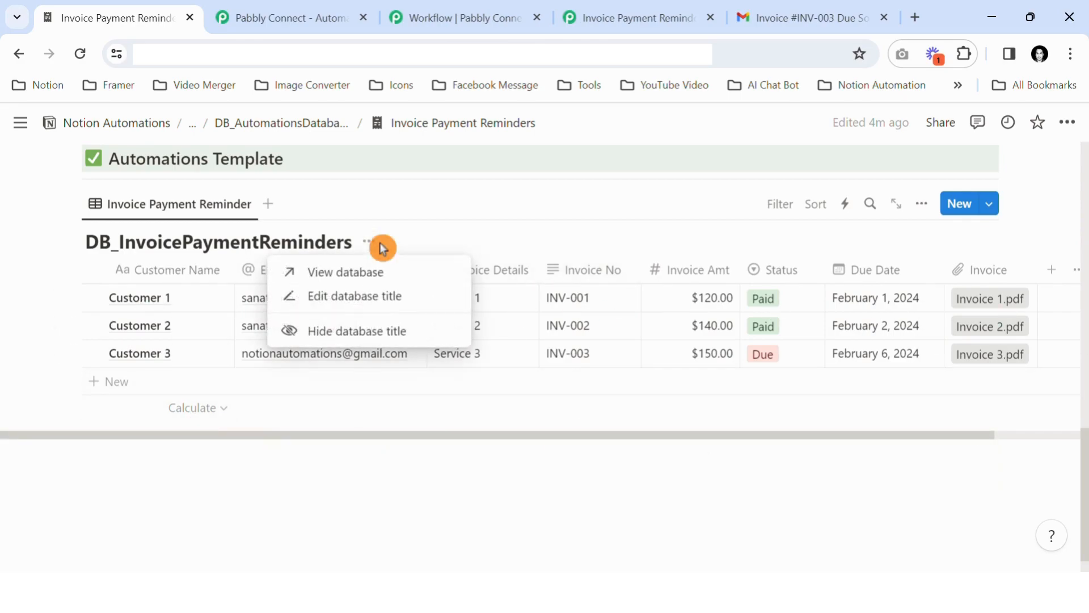
click(354, 335)
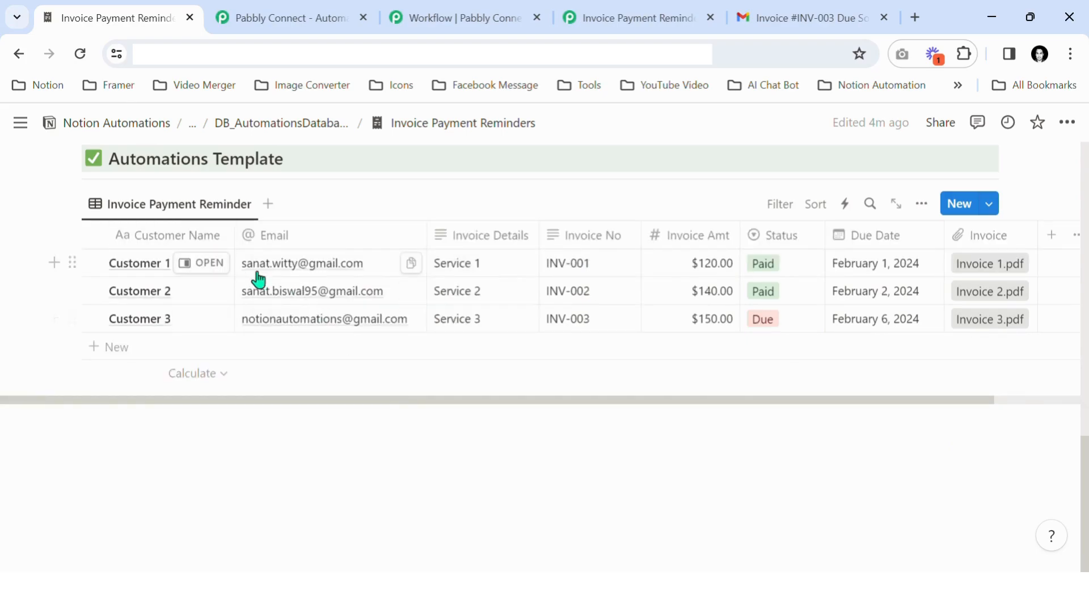
- Move the Pabbly Connect workflow's browser tab beside the Notion one and review the Query a Database action's settings
drag(636, 13, 339, 16)
scroll(370, 335, down, 5)
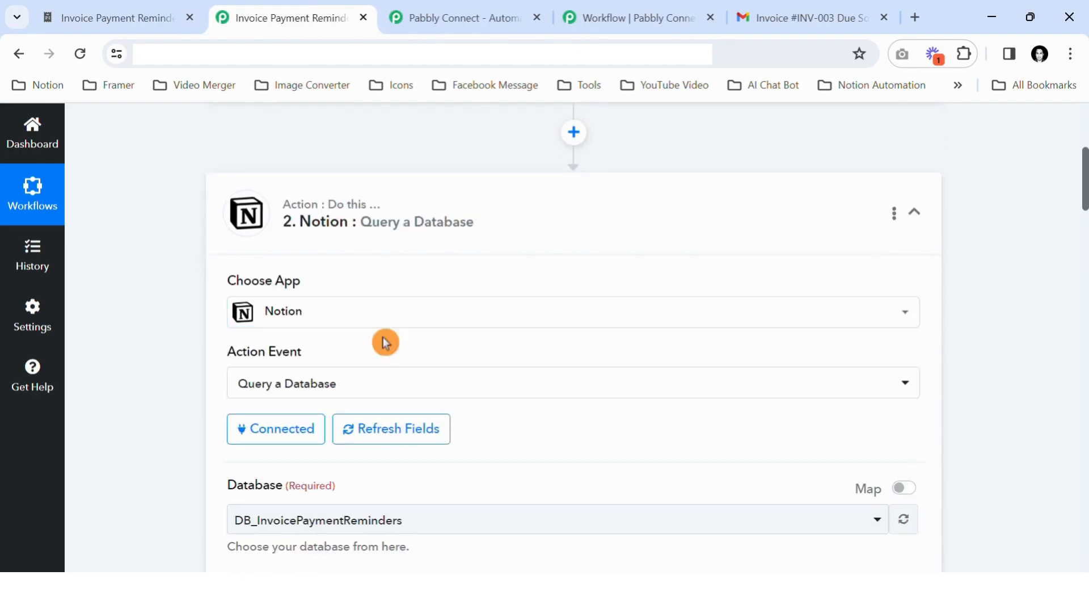
scroll(408, 326, up, 3)
scroll(635, 389, down, 1)
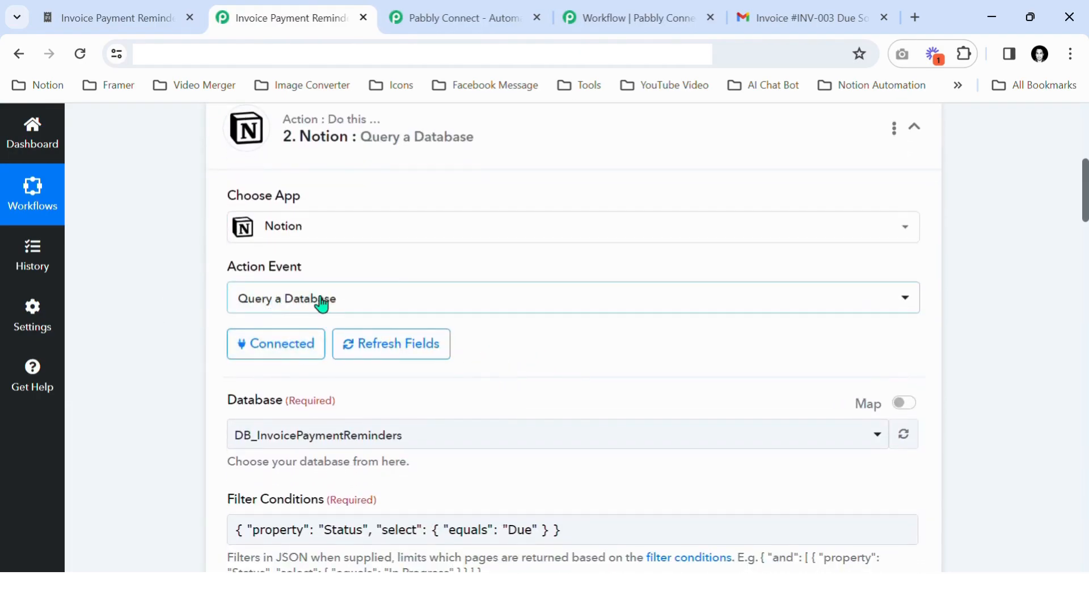
scroll(476, 339, down, 1)
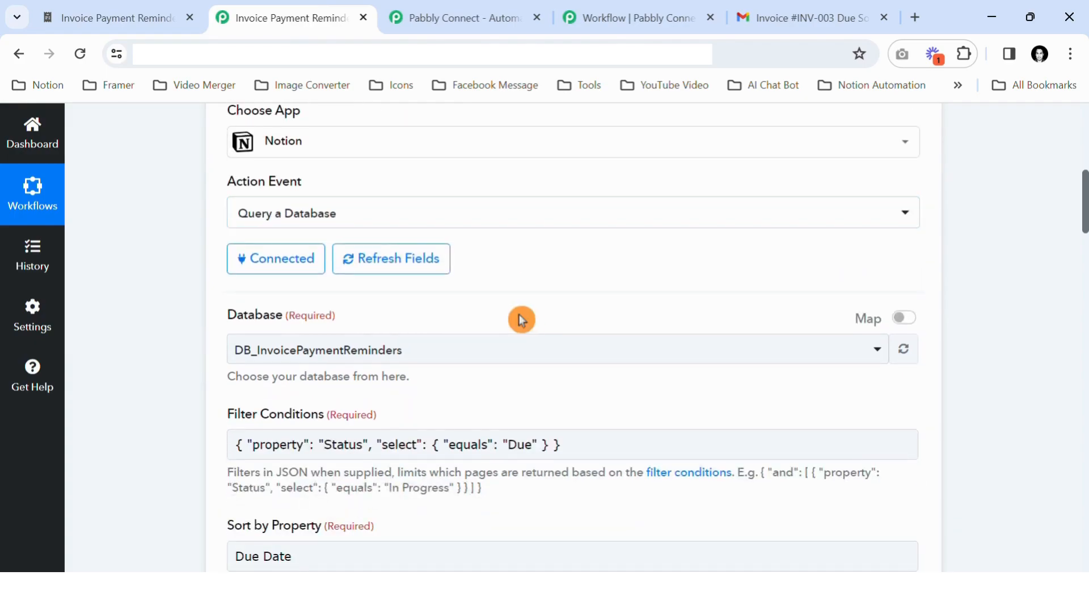
- Update the data of the existing Invoice Payment Reminder connection by reauthenticating with Notion, and save the connection
click(287, 267)
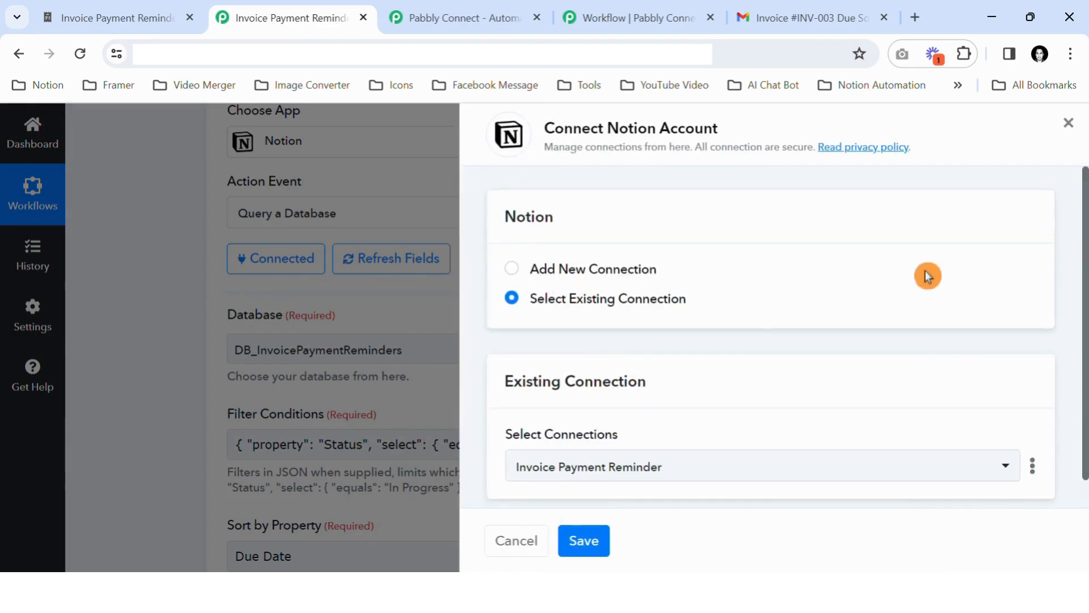
scroll(953, 347, down, 1)
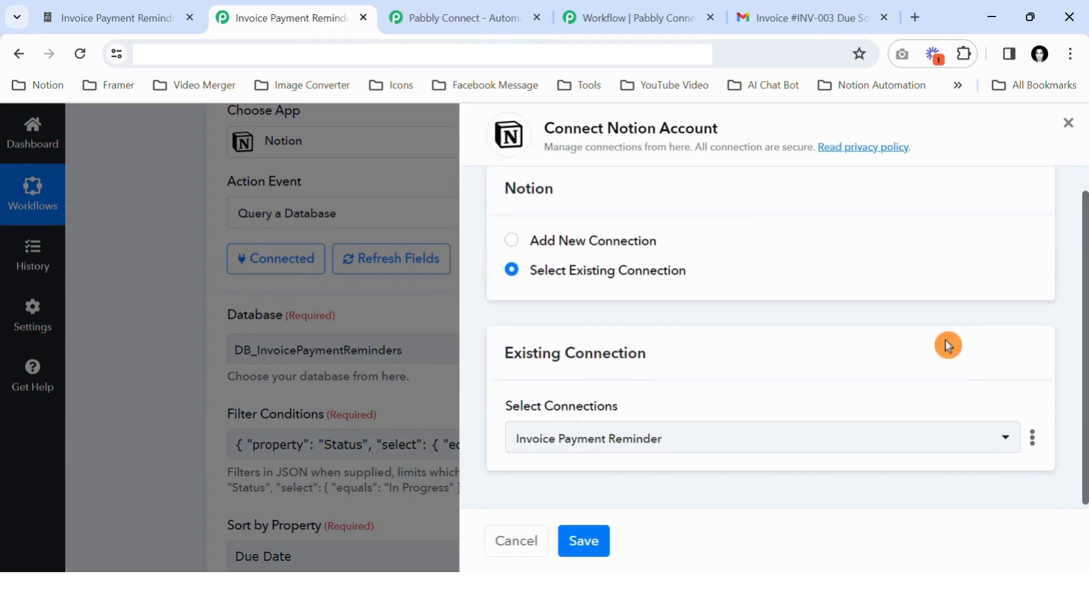
click(1034, 436)
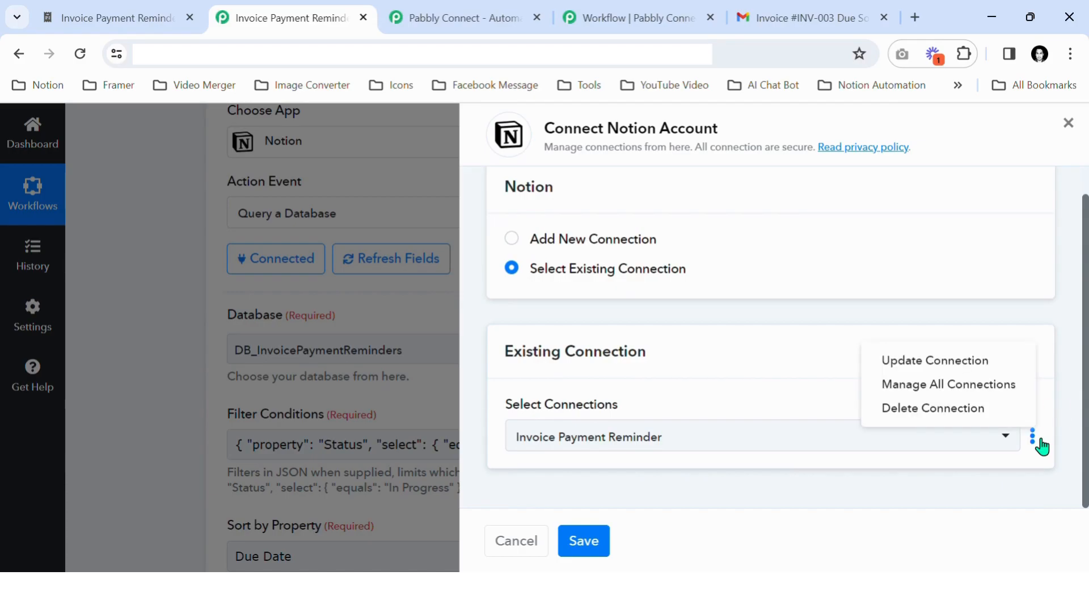
click(931, 361)
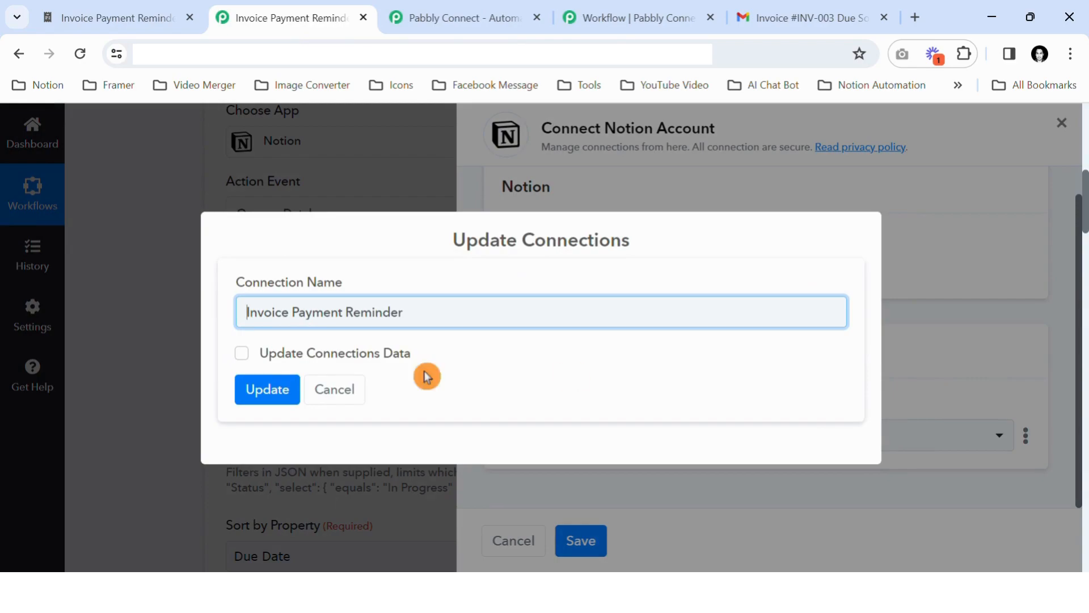
click(242, 353)
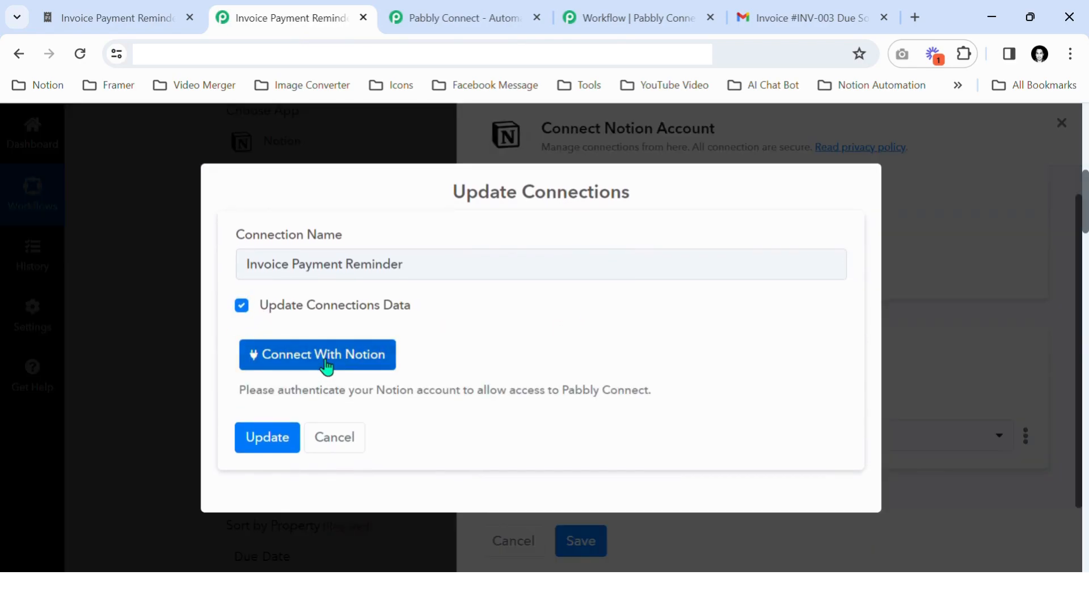
click(331, 369)
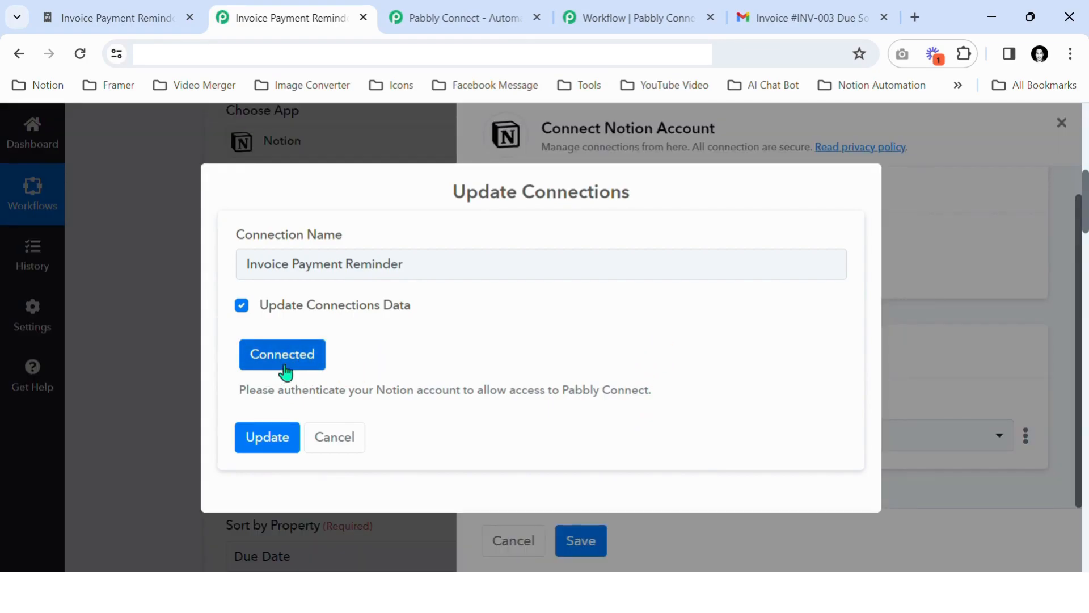
click(291, 441)
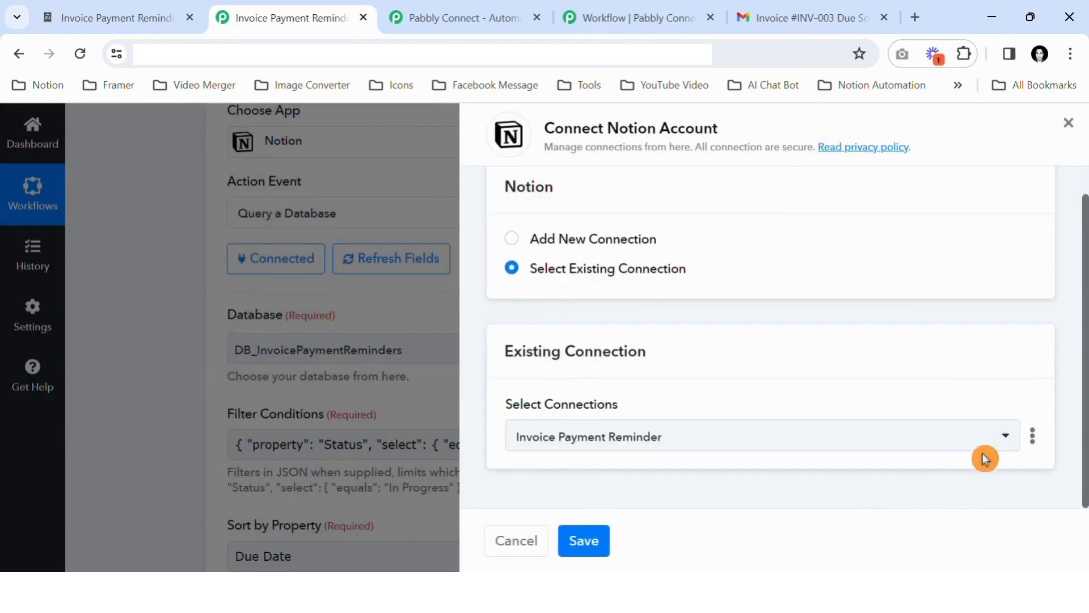
click(597, 549)
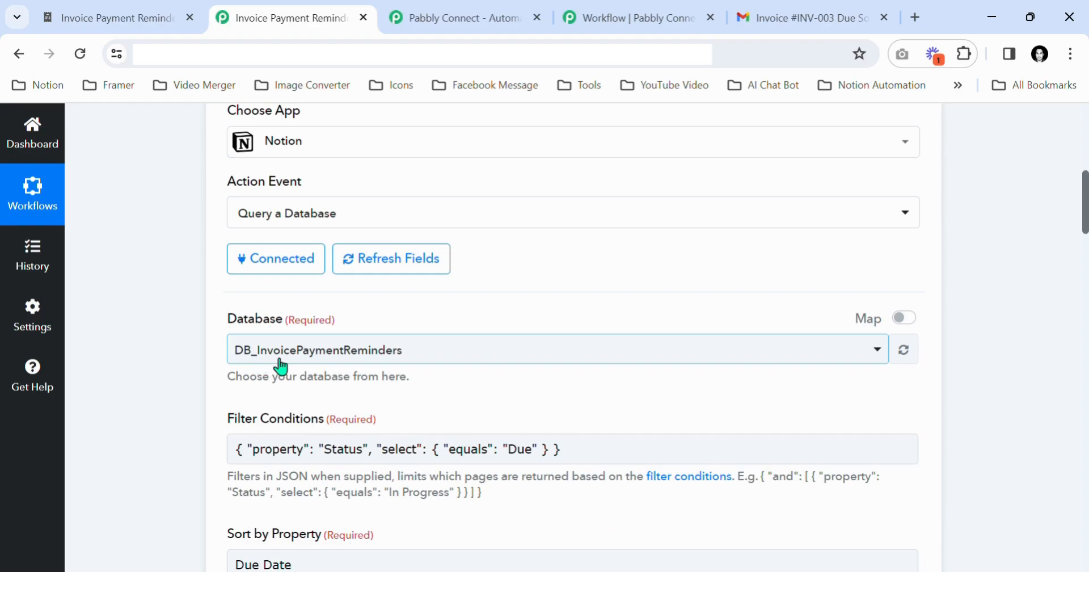
- Switch to the Notion page and show the database title above the Invoice Payment Reminder table
click(129, 15)
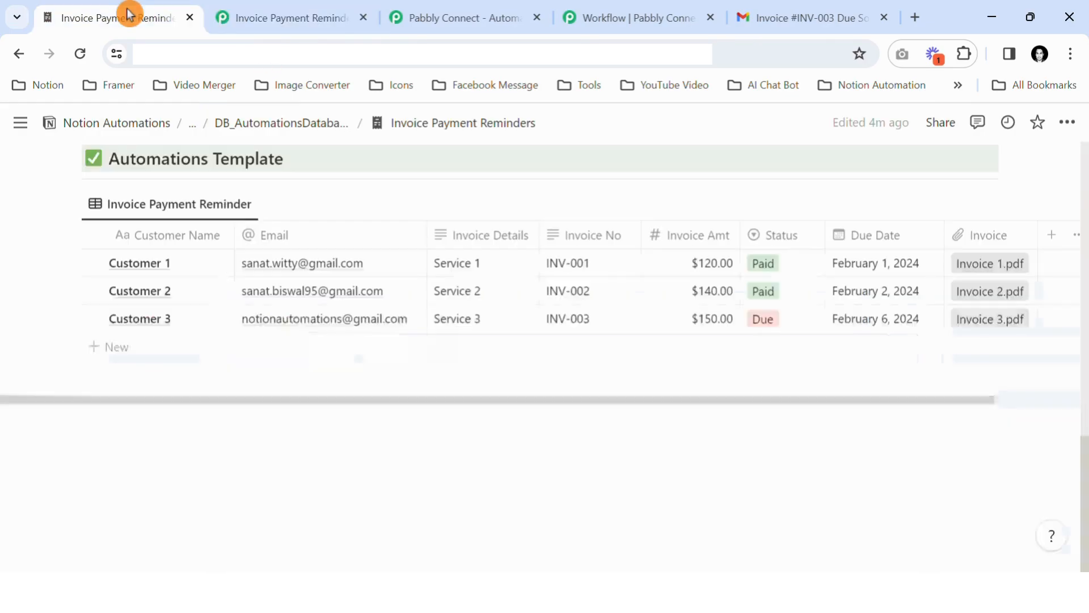
click(923, 206)
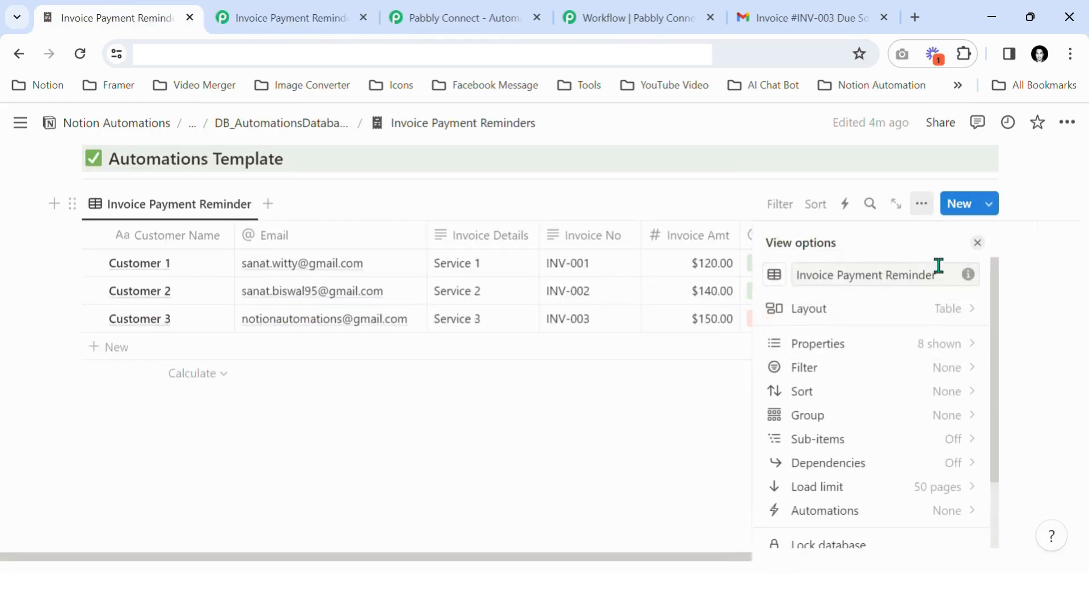
click(936, 308)
click(972, 438)
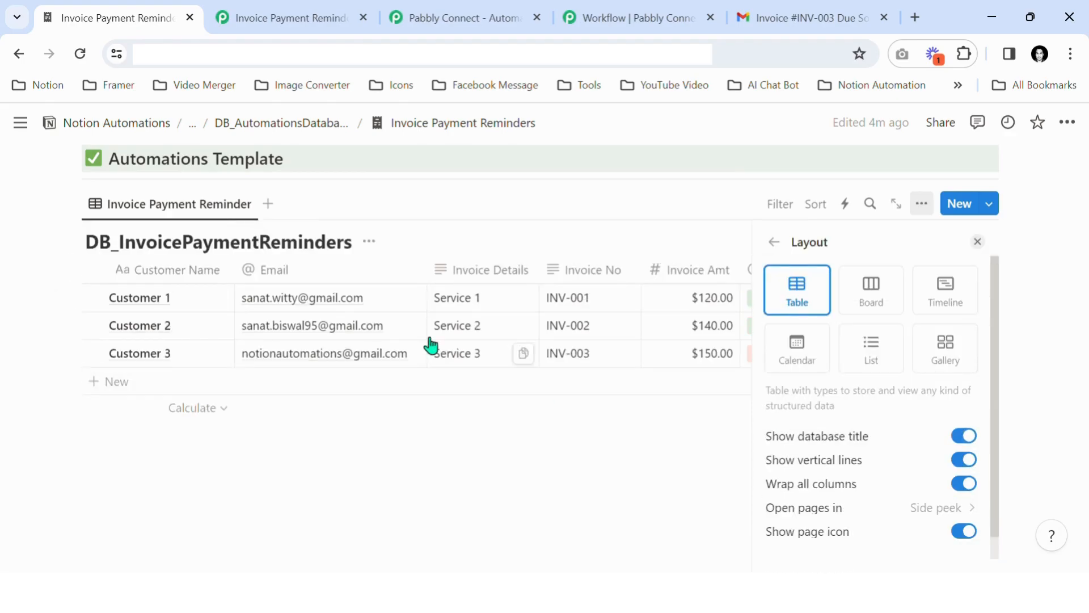
click(307, 253)
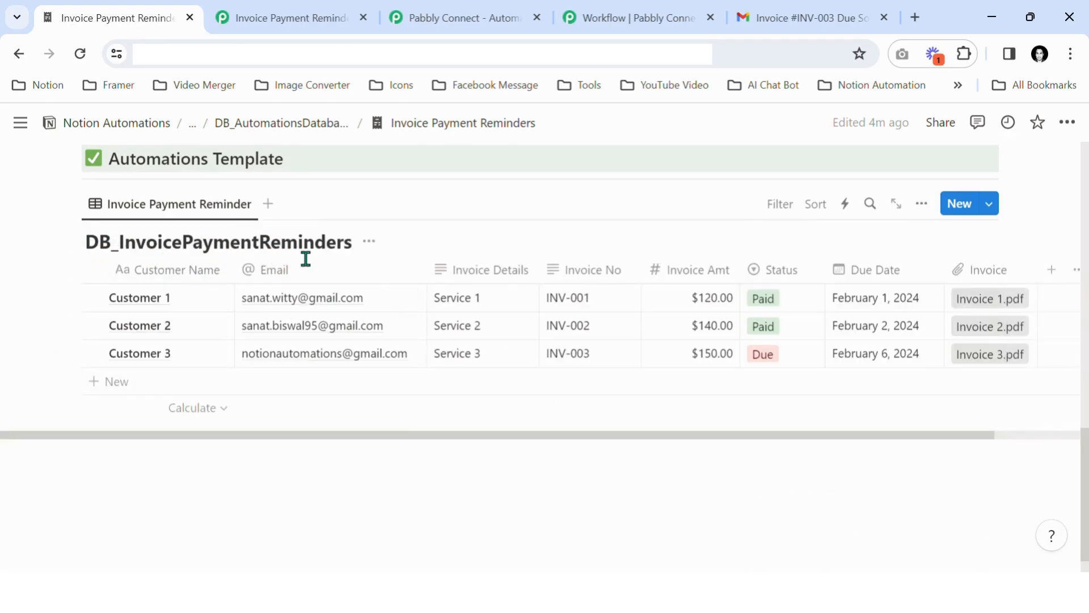
- Switch back to the workflow and check the Notion query's database, filter conditions, sort property and sorting order
click(329, 14)
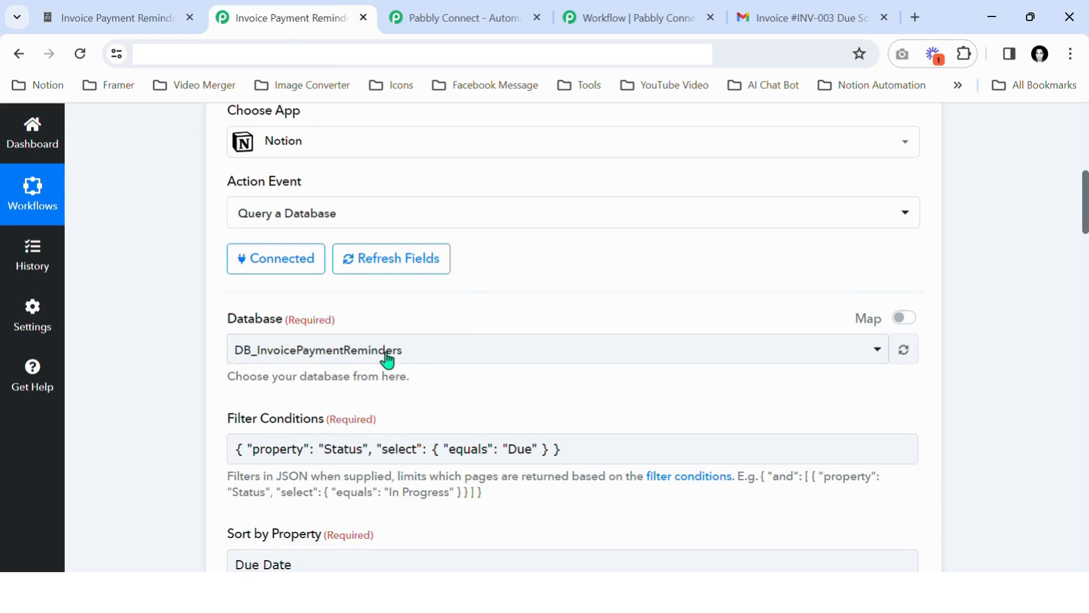
scroll(342, 368, up, 3)
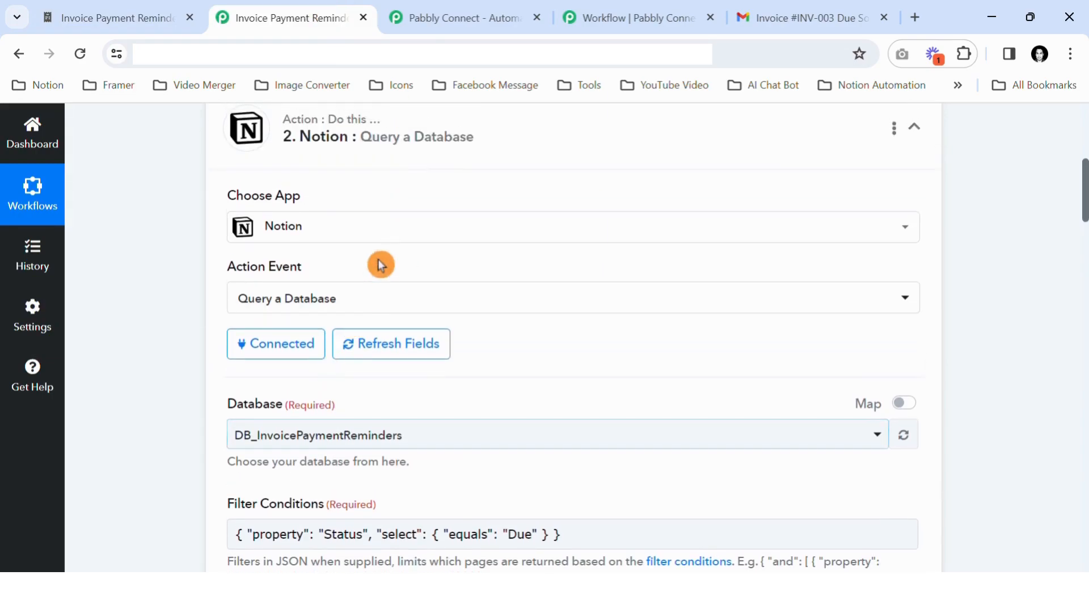
scroll(365, 305, up, 3)
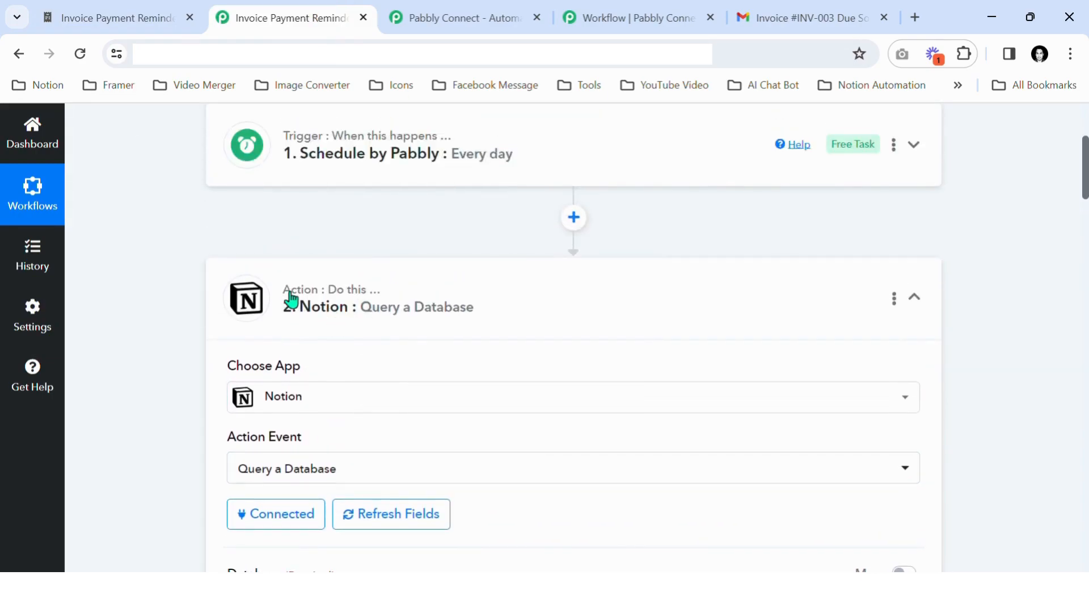
scroll(365, 355, down, 8)
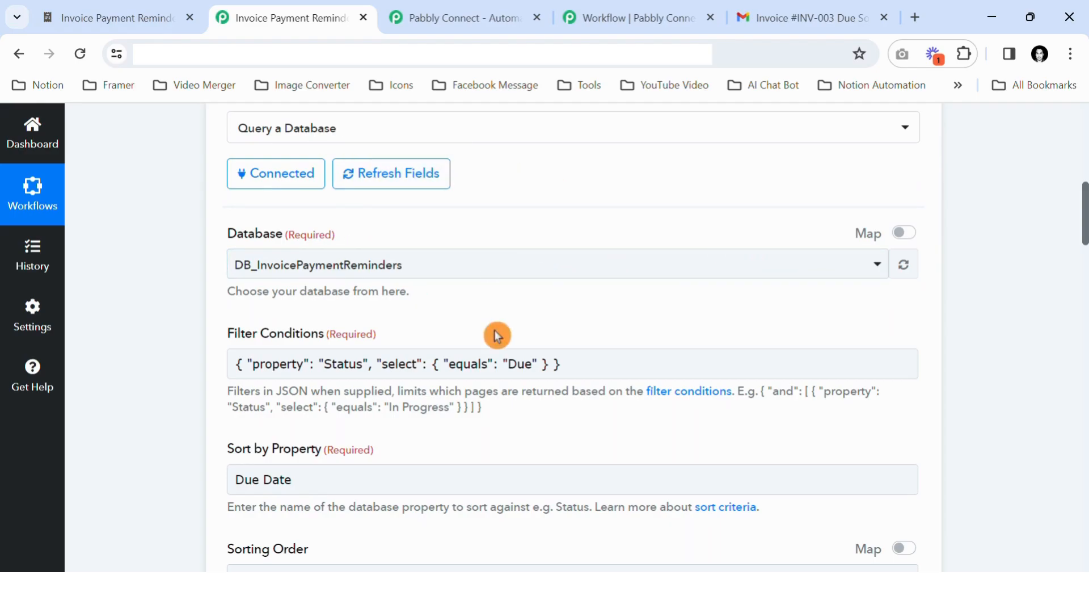
scroll(498, 336, down, 3)
scroll(360, 280, up, 2)
scroll(361, 299, down, 2)
scroll(394, 316, down, 2)
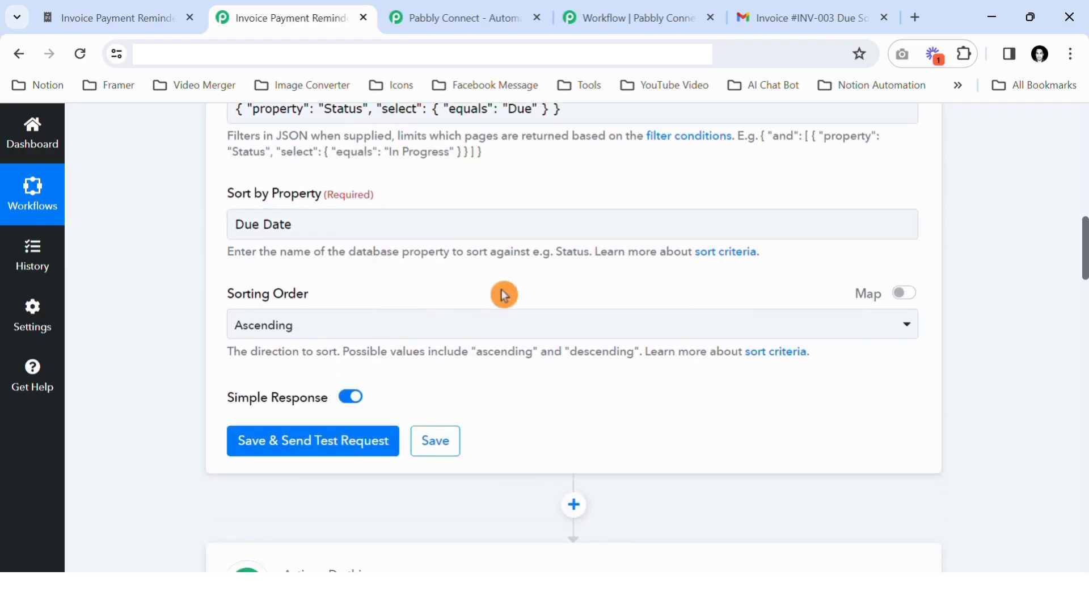
- Save the Notion query with a test request and review the received response
click(297, 457)
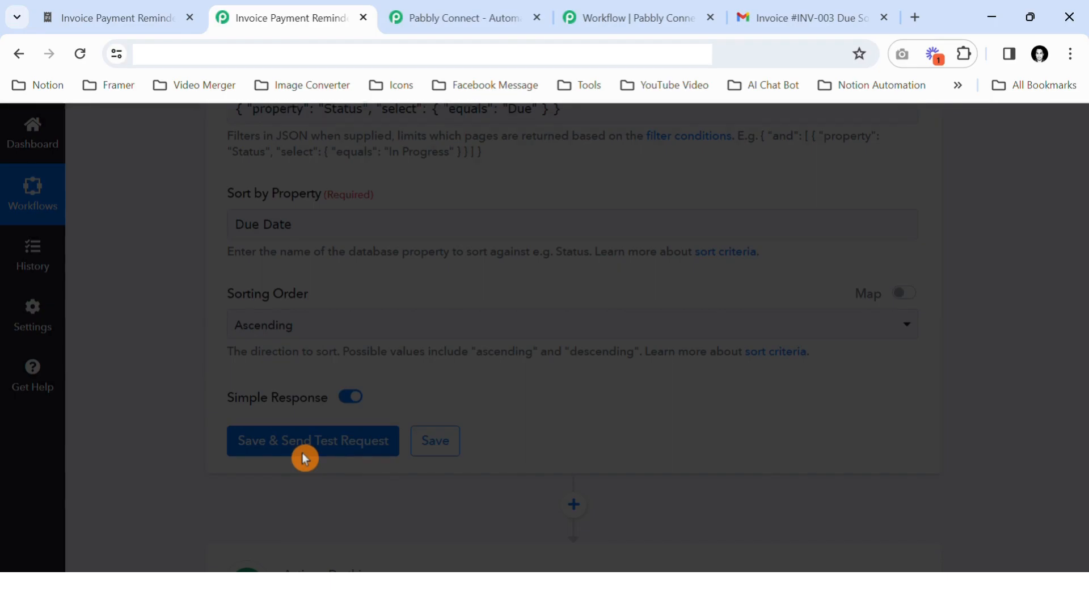
scroll(462, 436, down, 3)
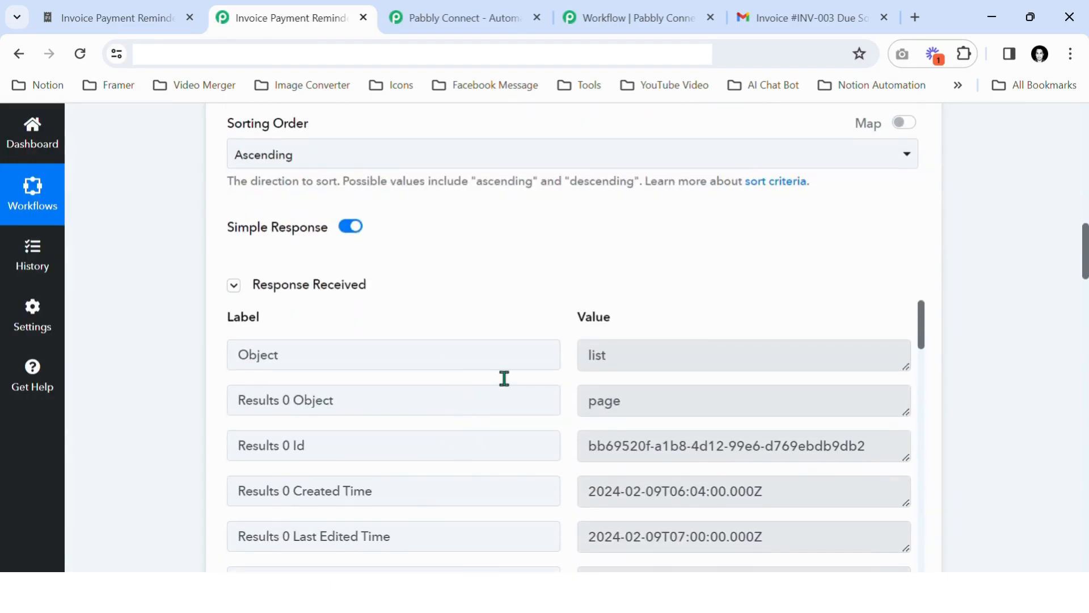
scroll(606, 365, down, 4)
scroll(617, 408, up, 5)
click(881, 319)
scroll(883, 318, down, 5)
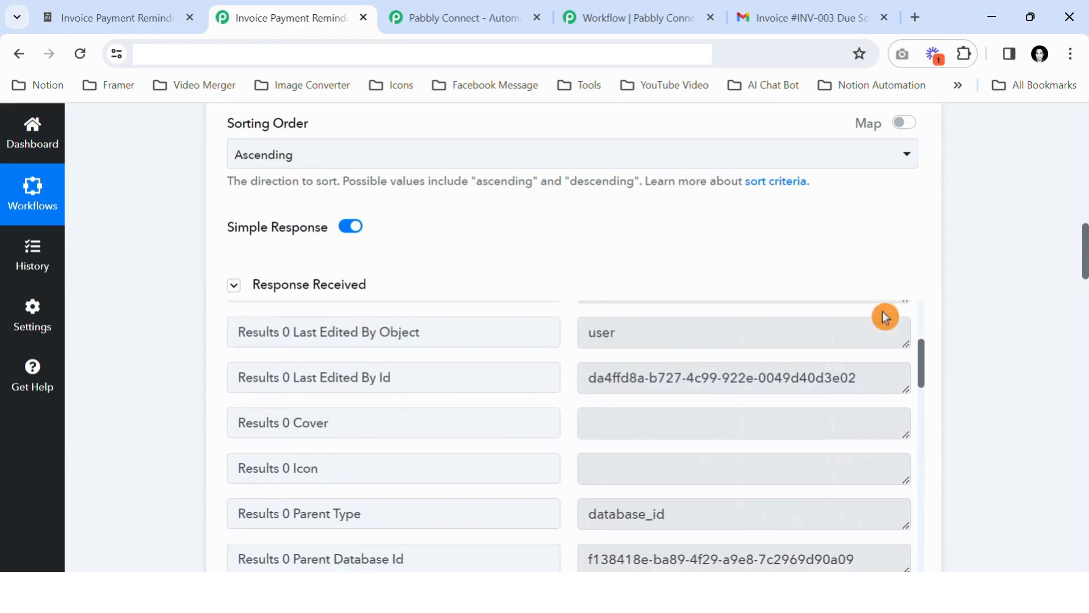
- Toggle Simple Response off and back on for the Notion query, and go to the Iterator by Pabbly action
scroll(884, 317, up, 4)
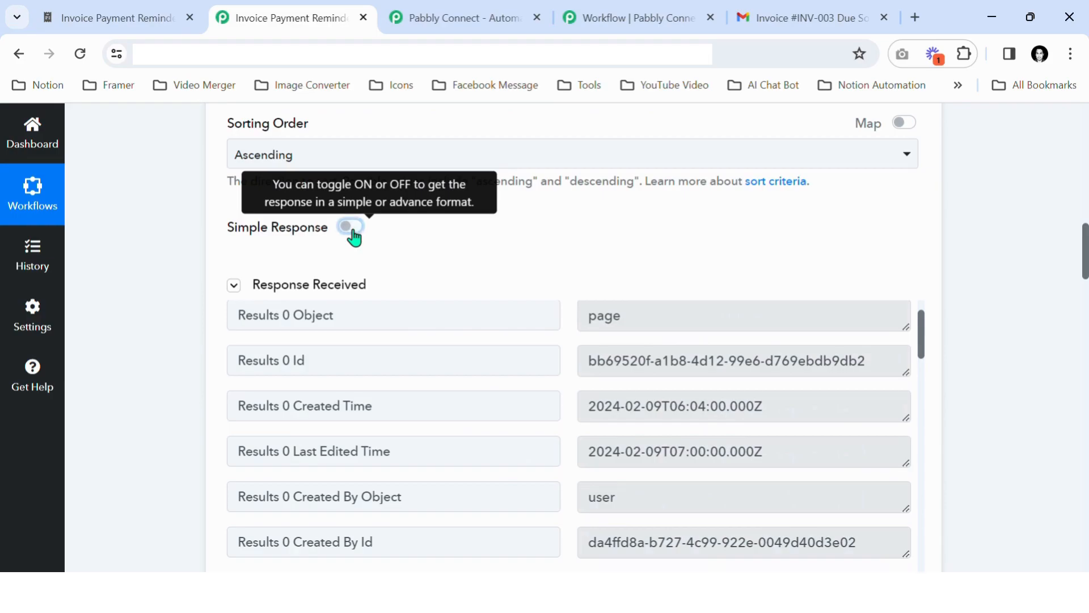
click(354, 237)
scroll(1041, 270, down, 10)
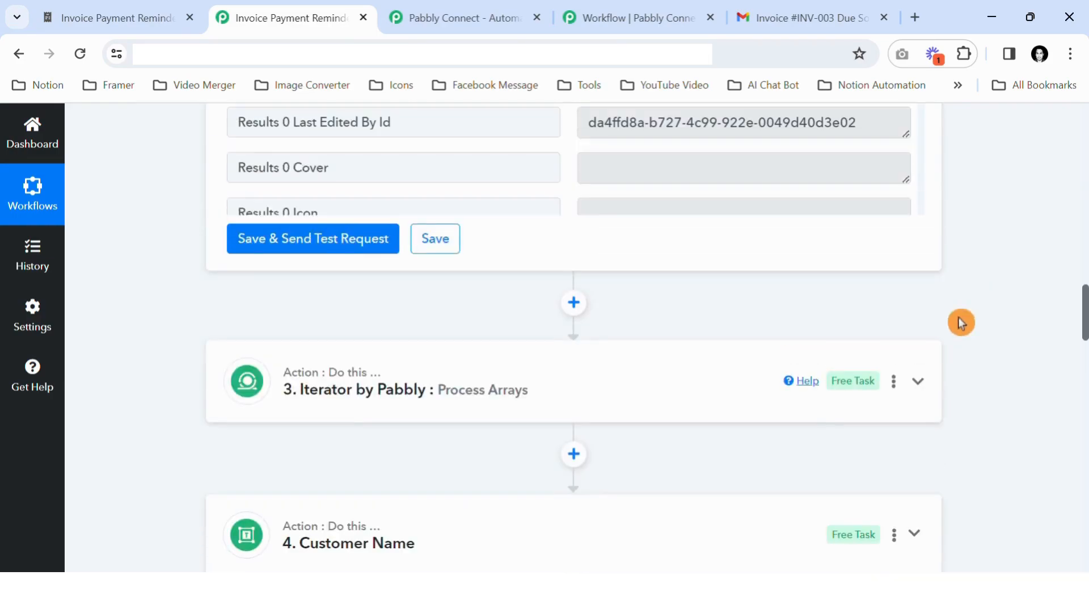
- Save the Notion query with a new test request, review the received response, and collapse the action
click(321, 257)
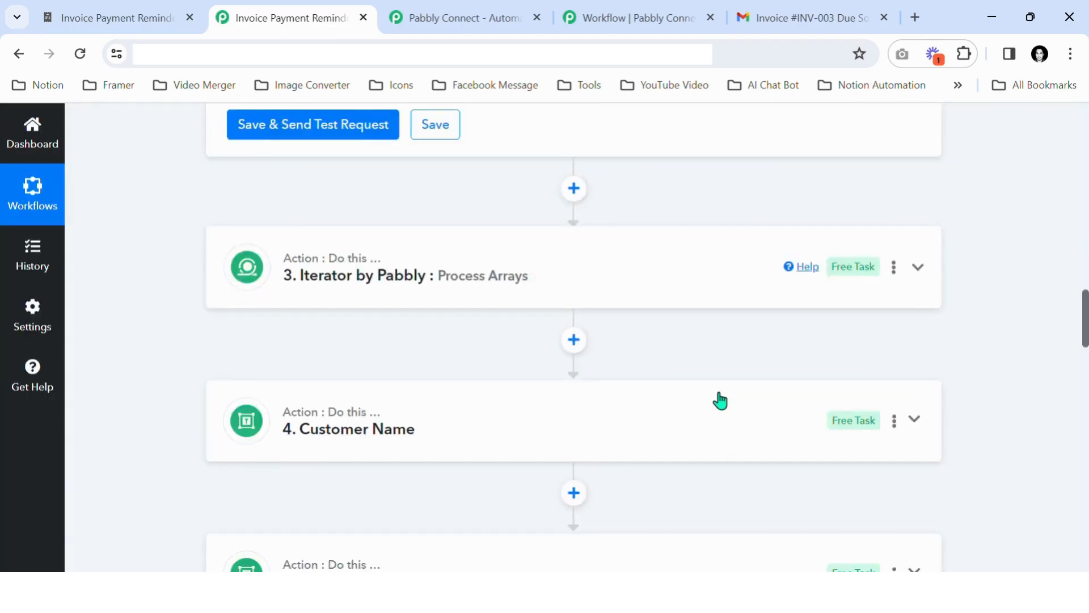
scroll(530, 409, up, 5)
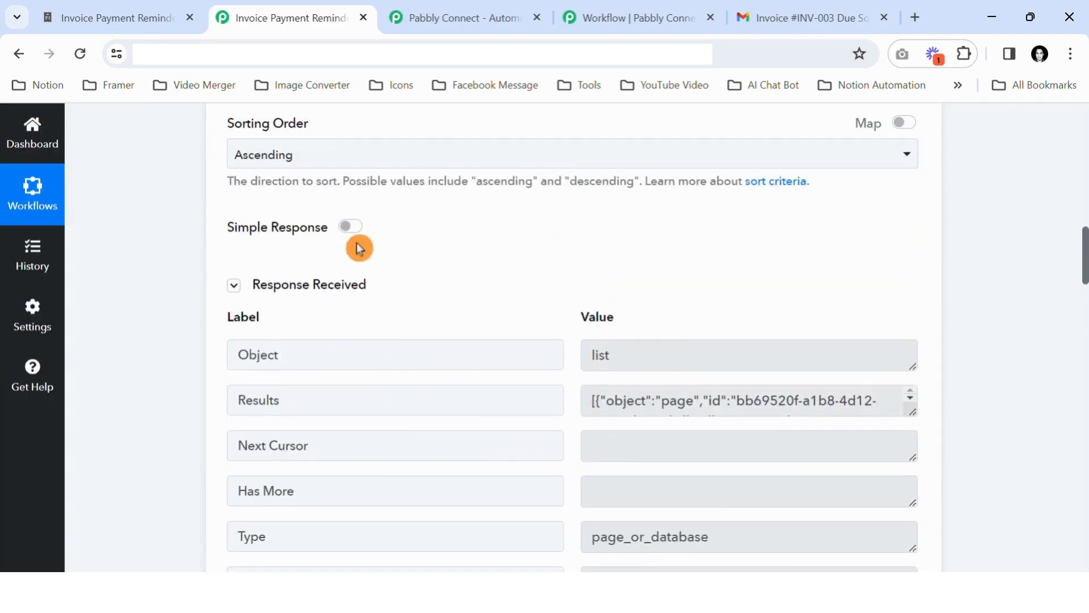
scroll(384, 261, down, 3)
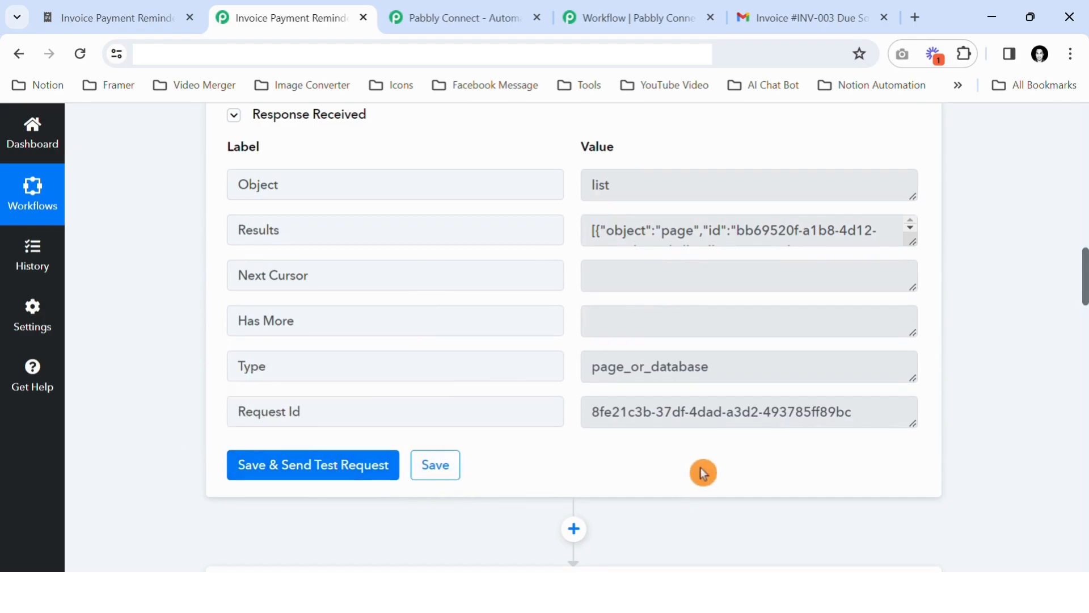
scroll(738, 465, up, 7)
scroll(662, 336, up, 9)
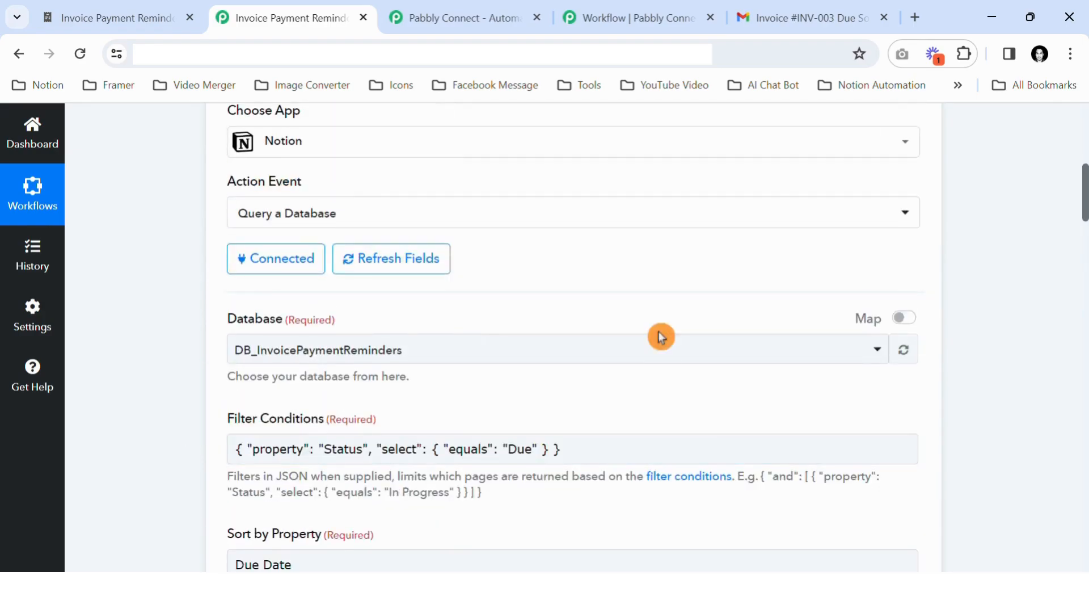
click(632, 308)
scroll(652, 365, down, 2)
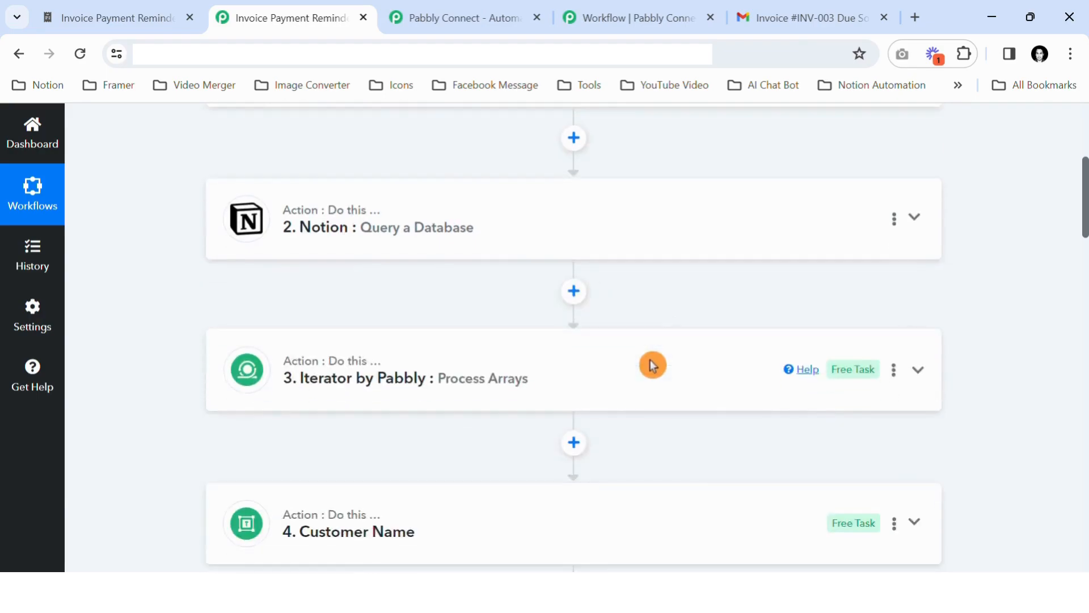
- Expand the Iterator by Pabbly action and refresh its fields, checking the chosen array 2. Results []
click(605, 364)
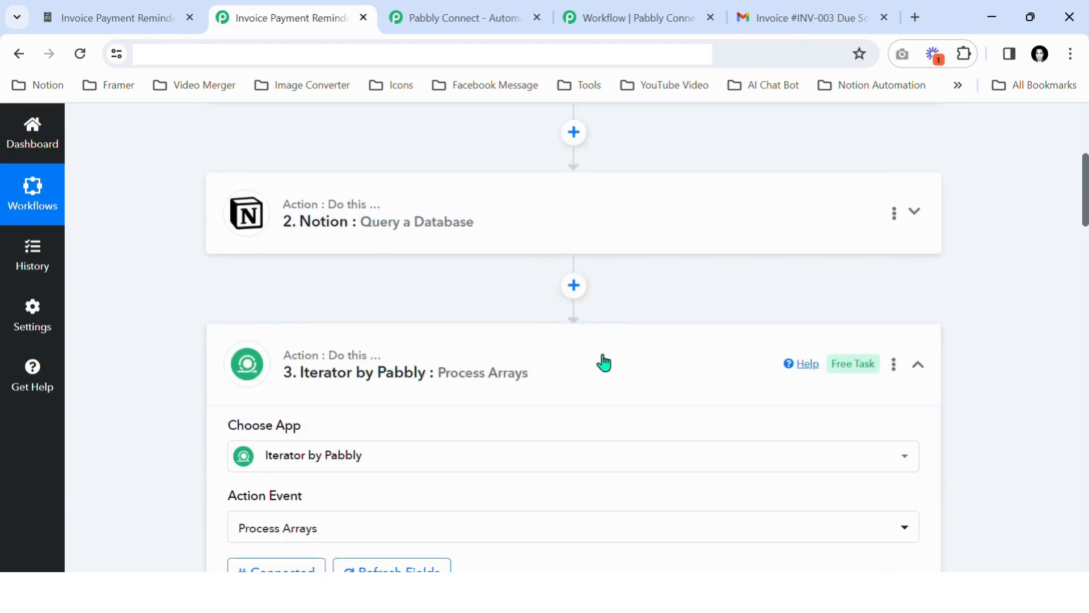
scroll(583, 384, down, 1)
scroll(572, 384, down, 3)
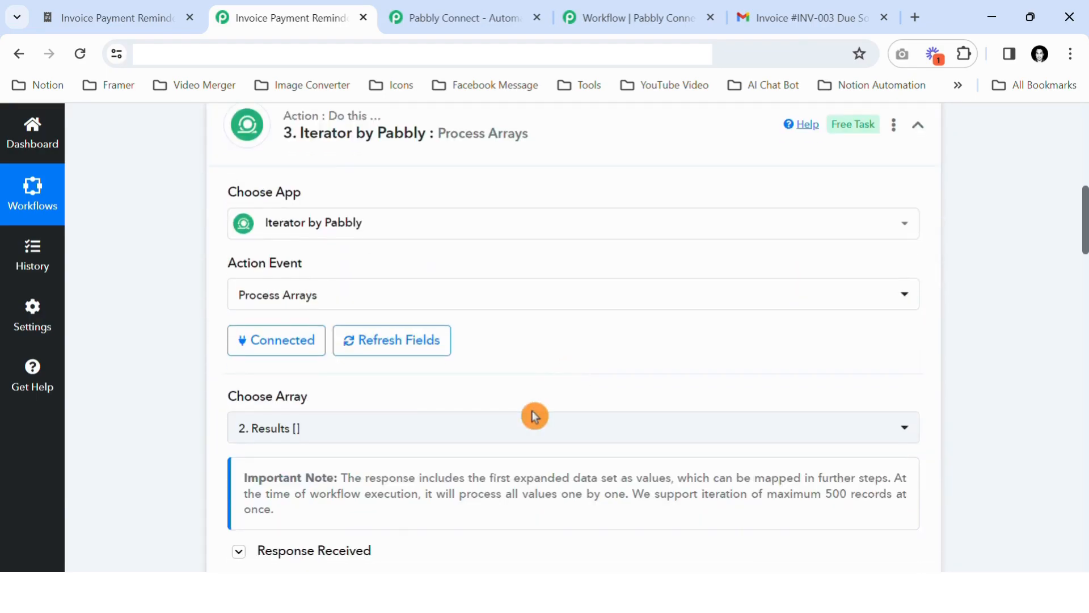
click(410, 355)
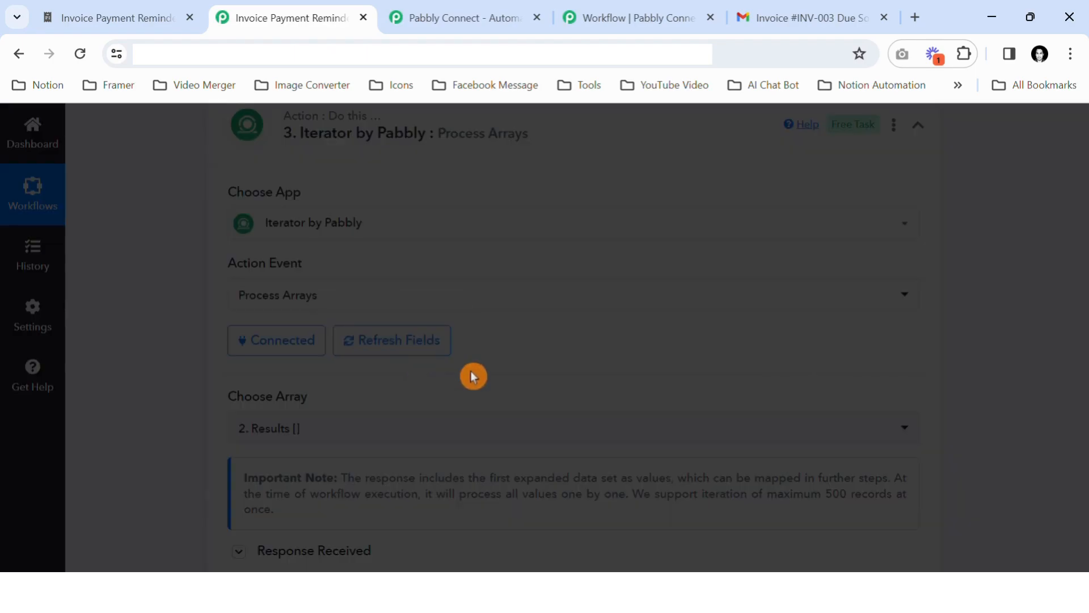
scroll(731, 305, up, 6)
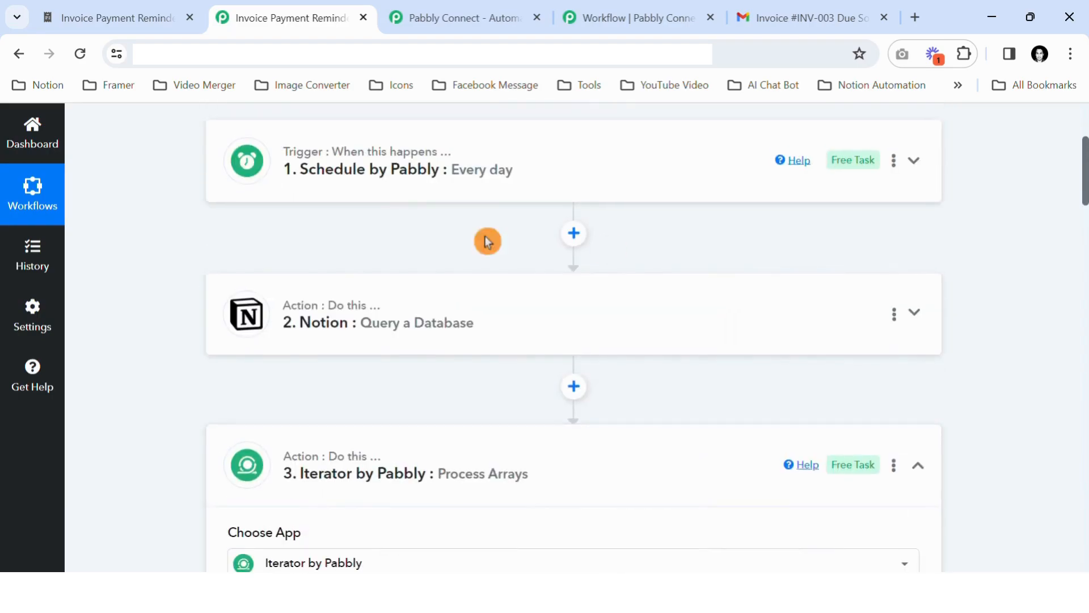
scroll(341, 316, down, 7)
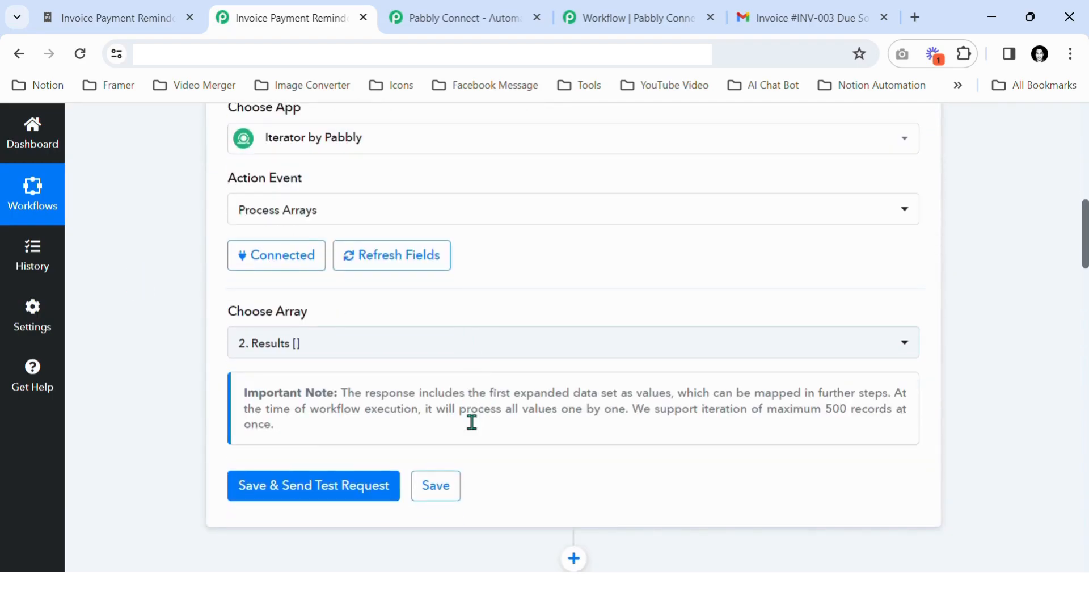
- Save the Iterator action with a test request and review the invoice properties in the received response
click(327, 488)
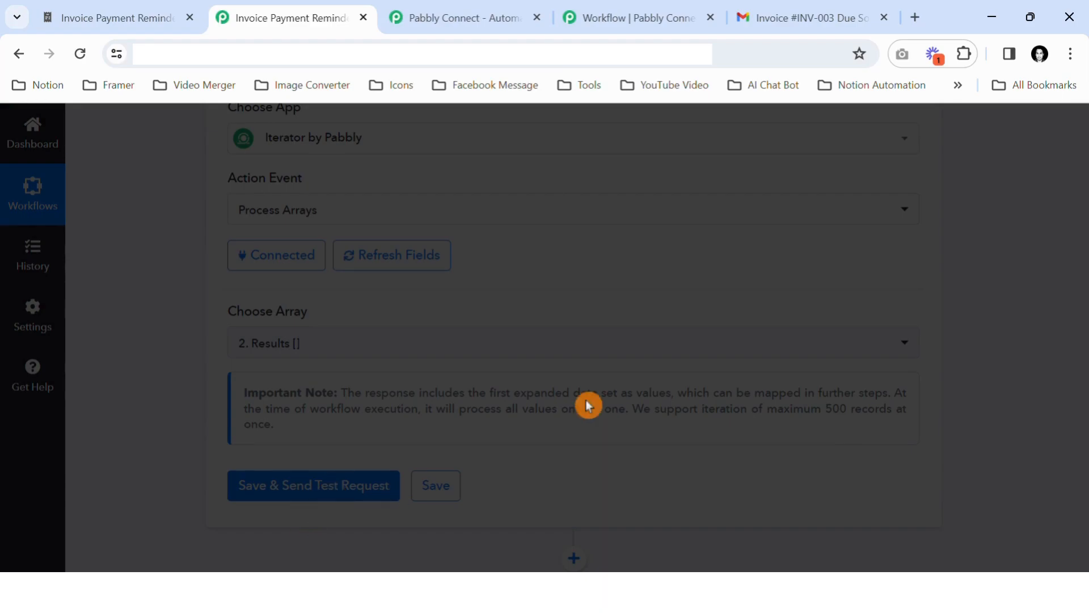
scroll(623, 398, down, 4)
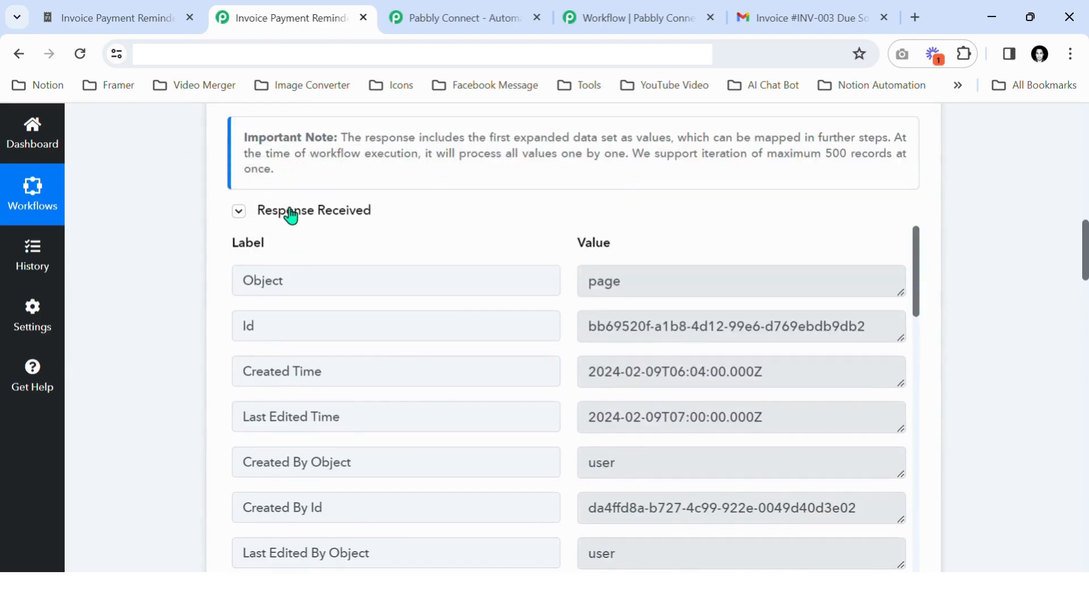
scroll(729, 346, down, 12)
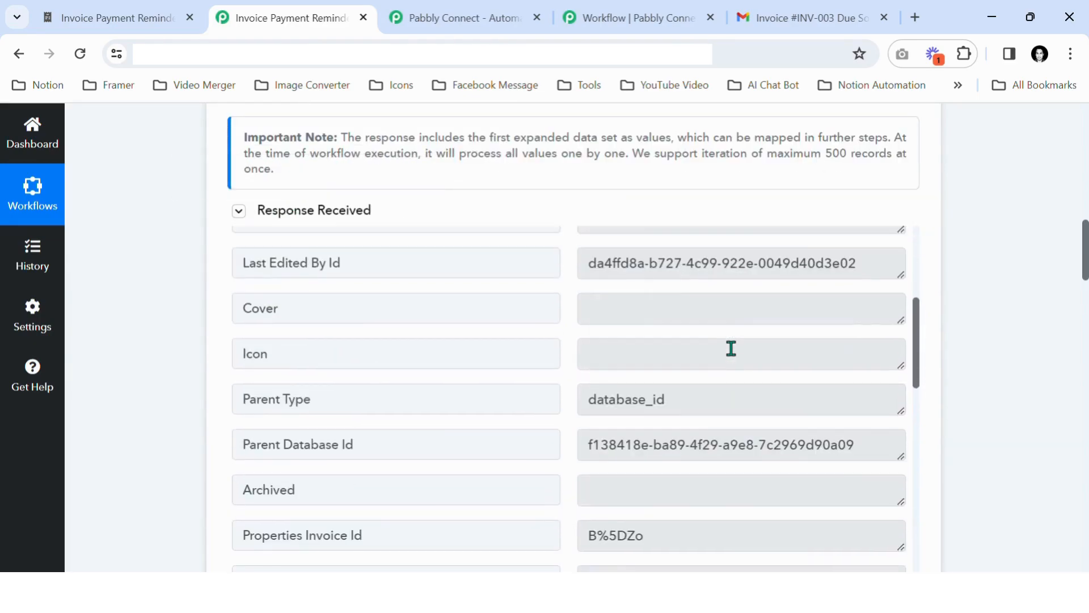
scroll(727, 350, down, 15)
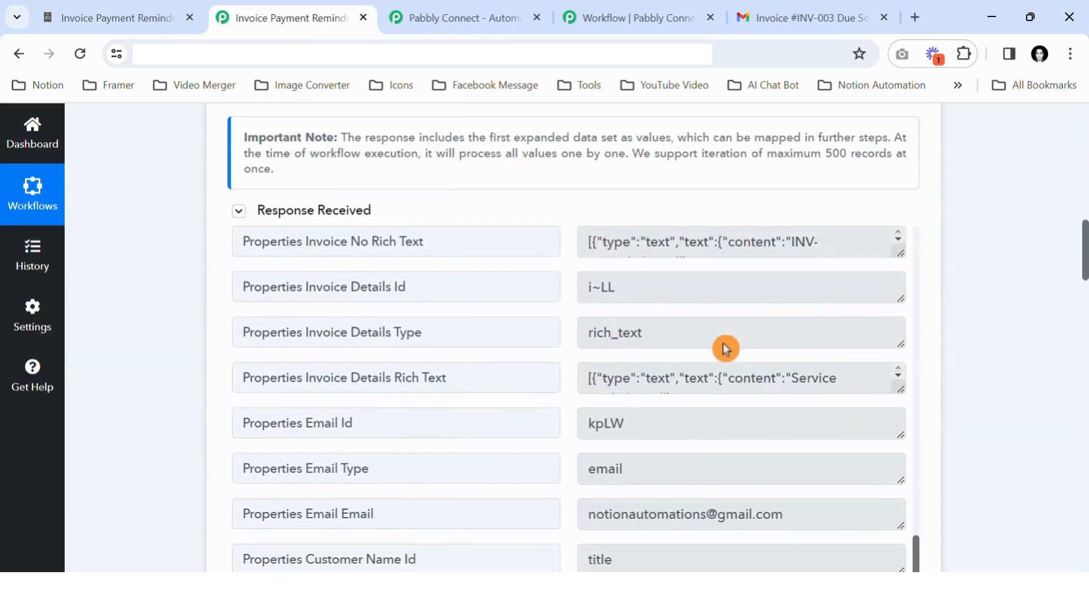
scroll(963, 330, down, 5)
scroll(963, 329, down, 6)
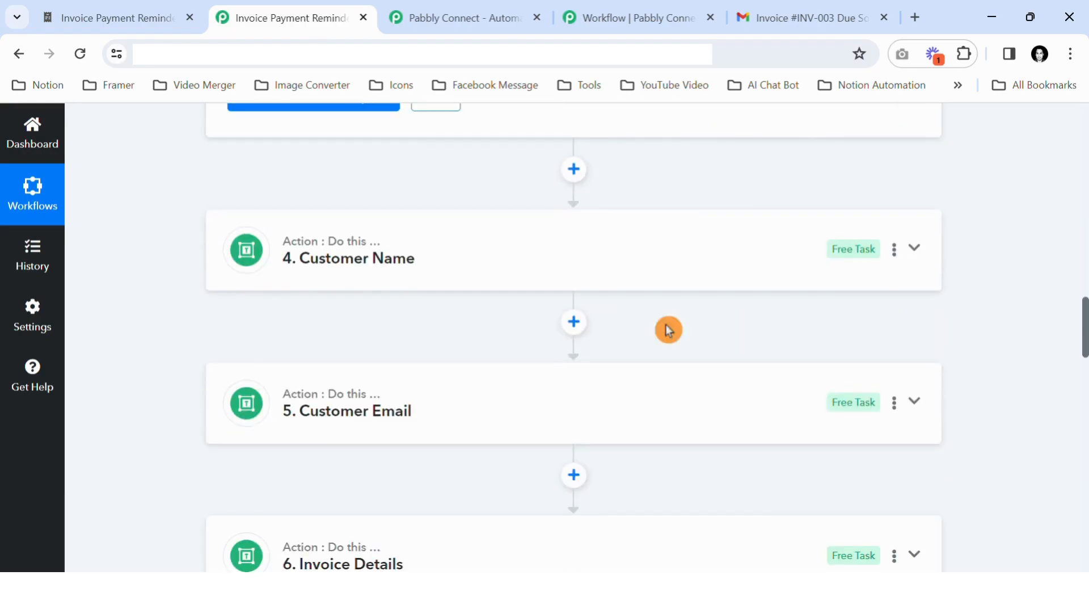
- Open the Customer Name action, refresh its fields, and save it with a test request
scroll(450, 273, down, 3)
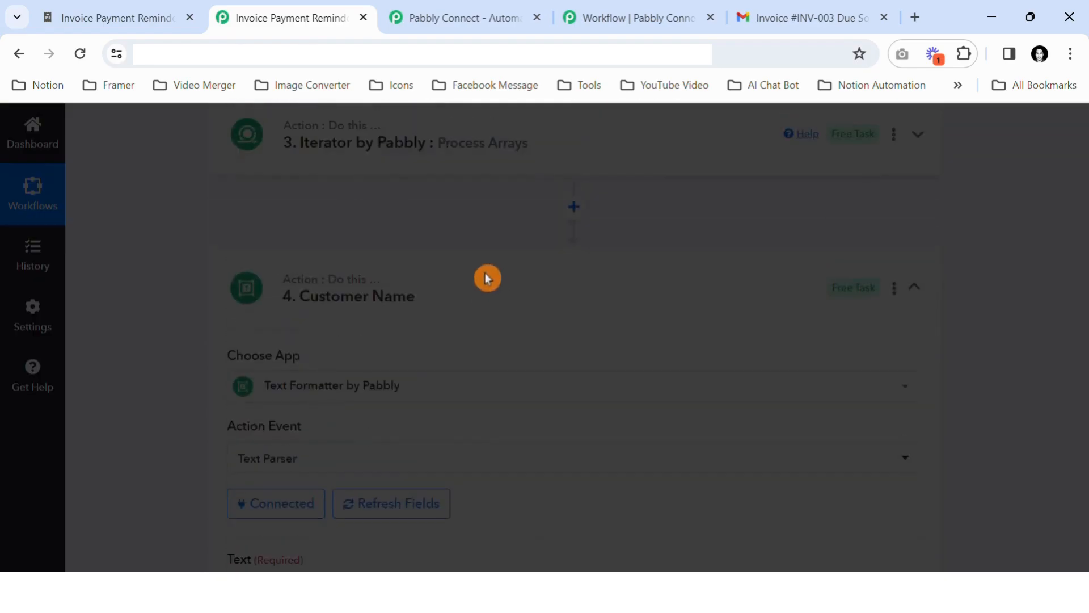
scroll(494, 290, down, 3)
click(391, 261)
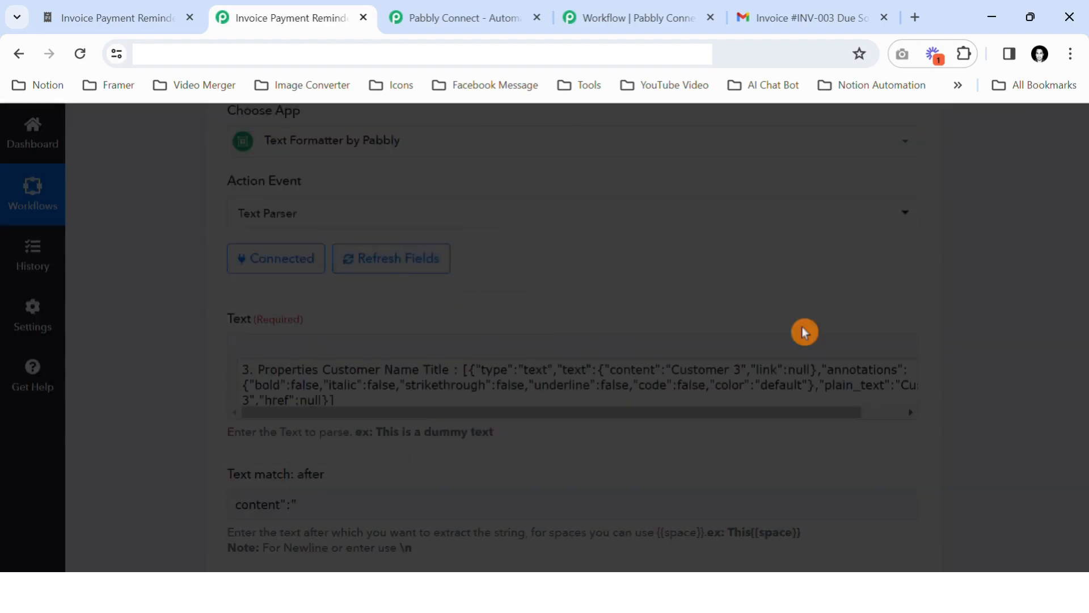
scroll(858, 319, down, 7)
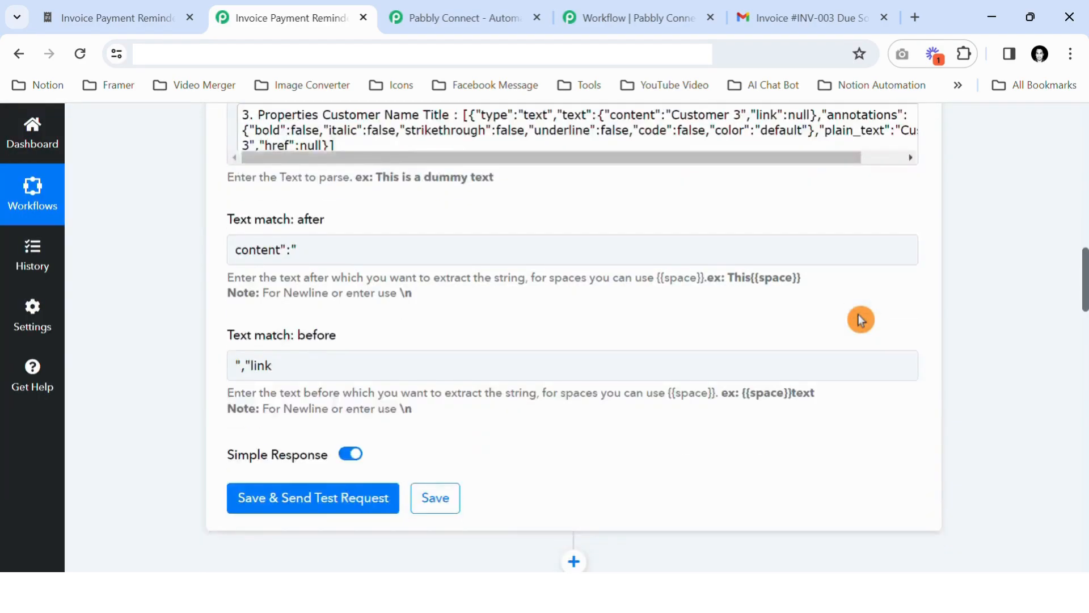
click(379, 327)
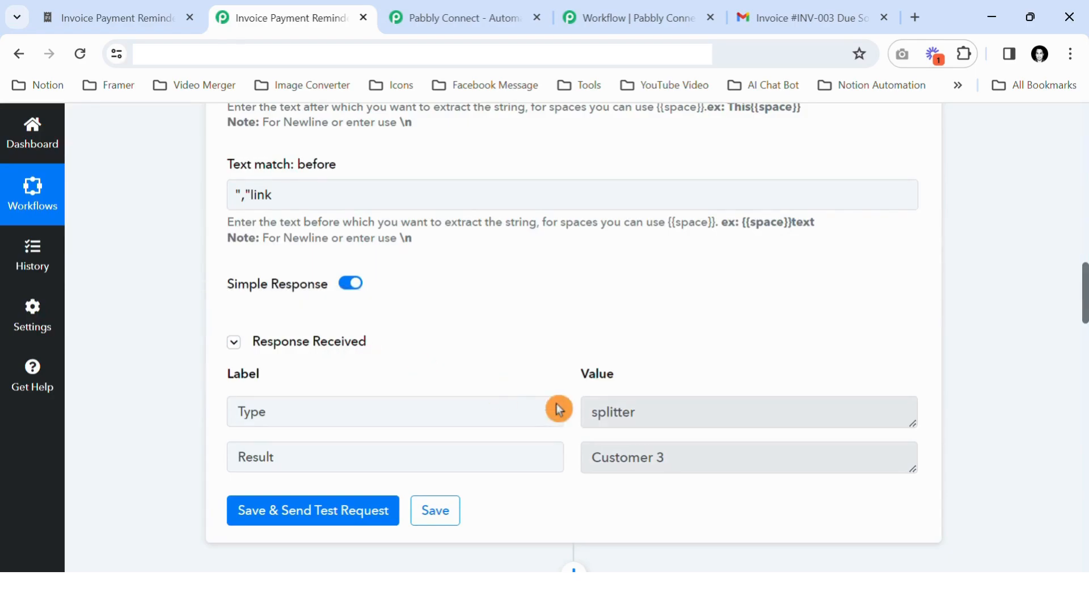
- Compare the Customer Name action's parsed result with the due invoice in the Notion table, and save the action
scroll(558, 409, down, 2)
drag(669, 389, 591, 384)
click(150, 12)
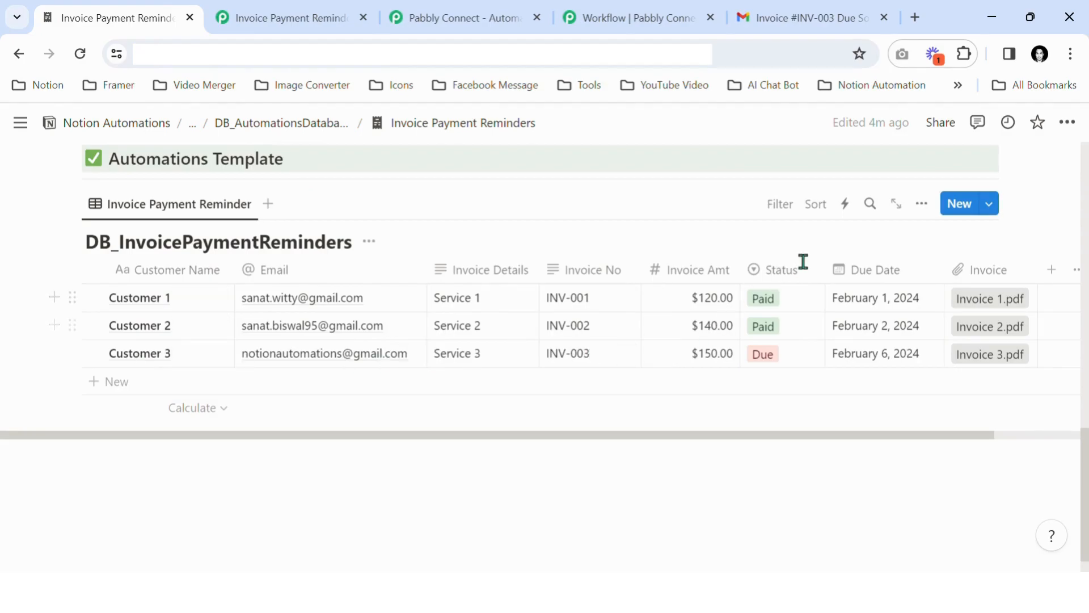
click(275, 15)
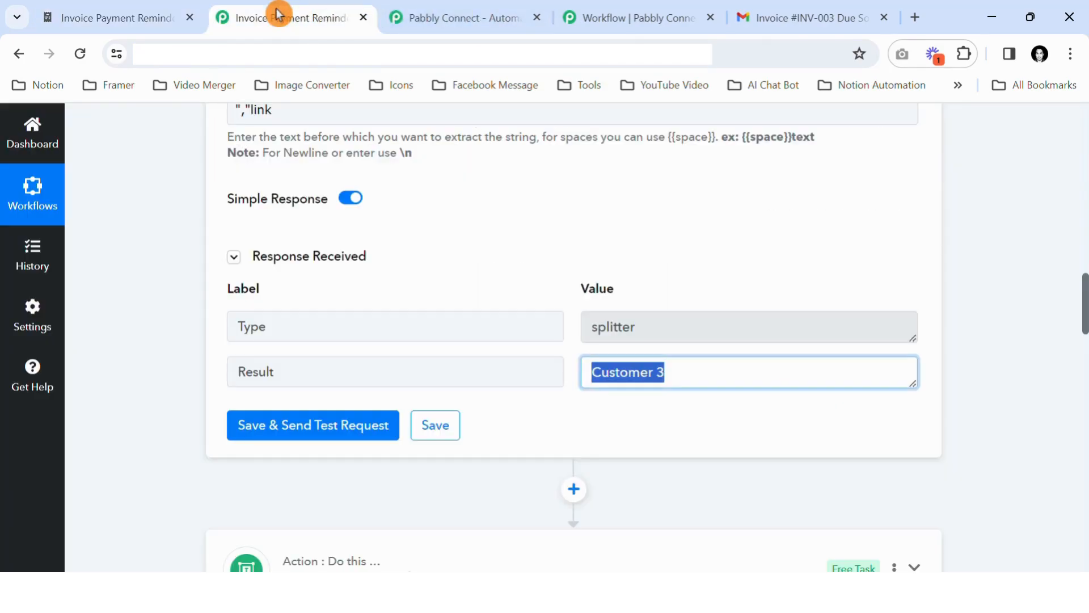
scroll(406, 401, down, 5)
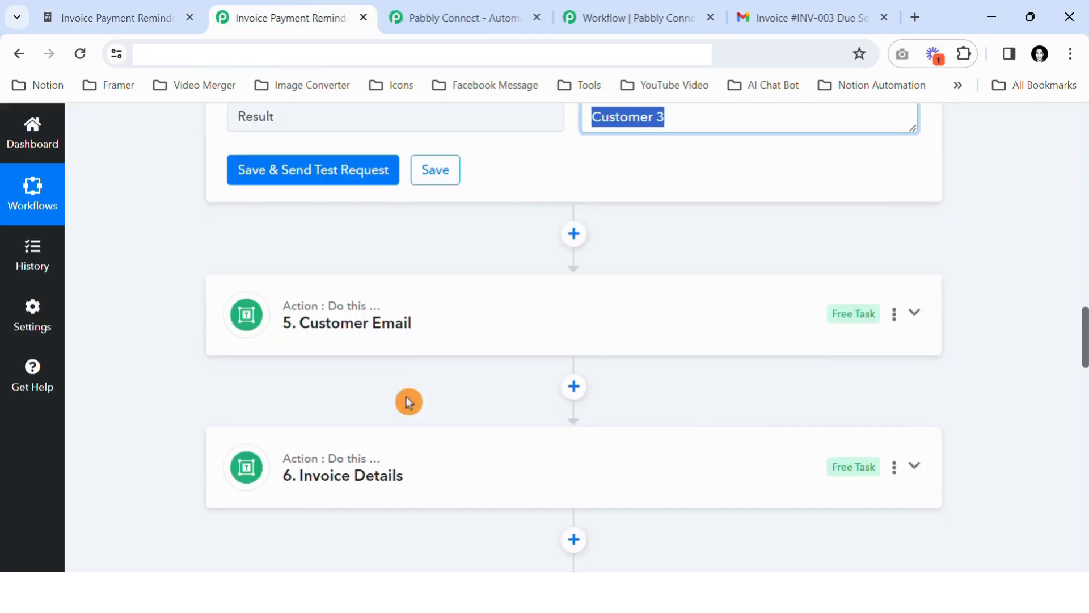
click(451, 186)
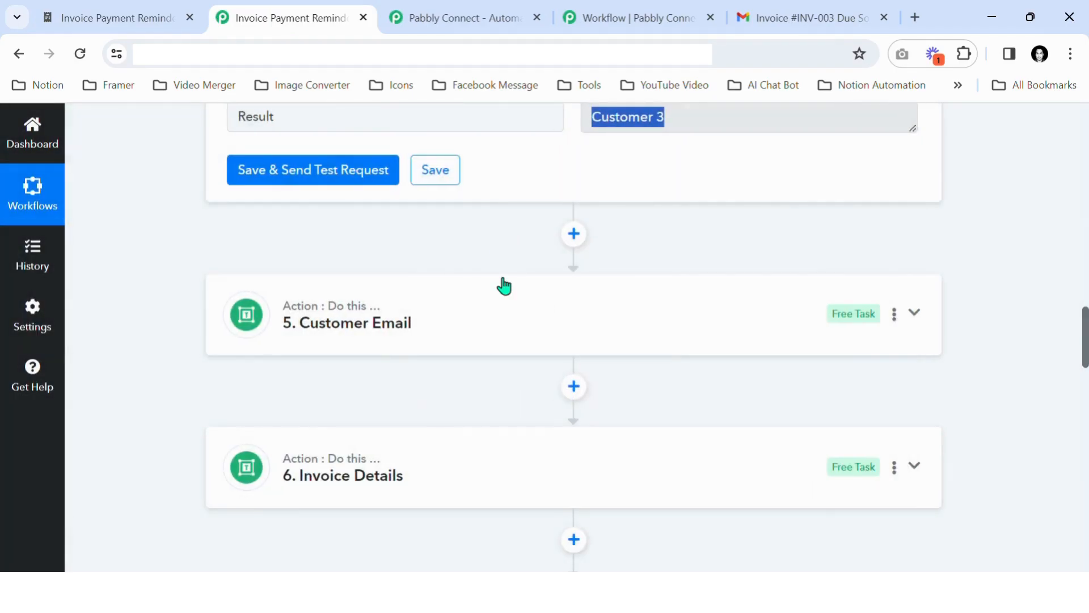
- Open the Customer Email action, check the due customer's email in the Notion table, and refresh the action's fields
click(450, 321)
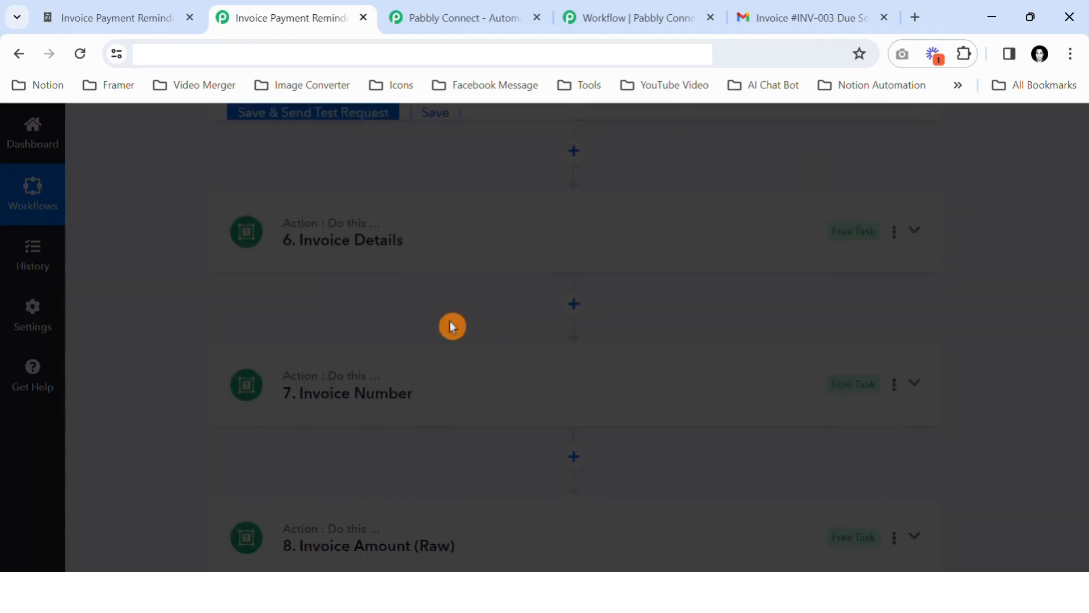
click(108, 14)
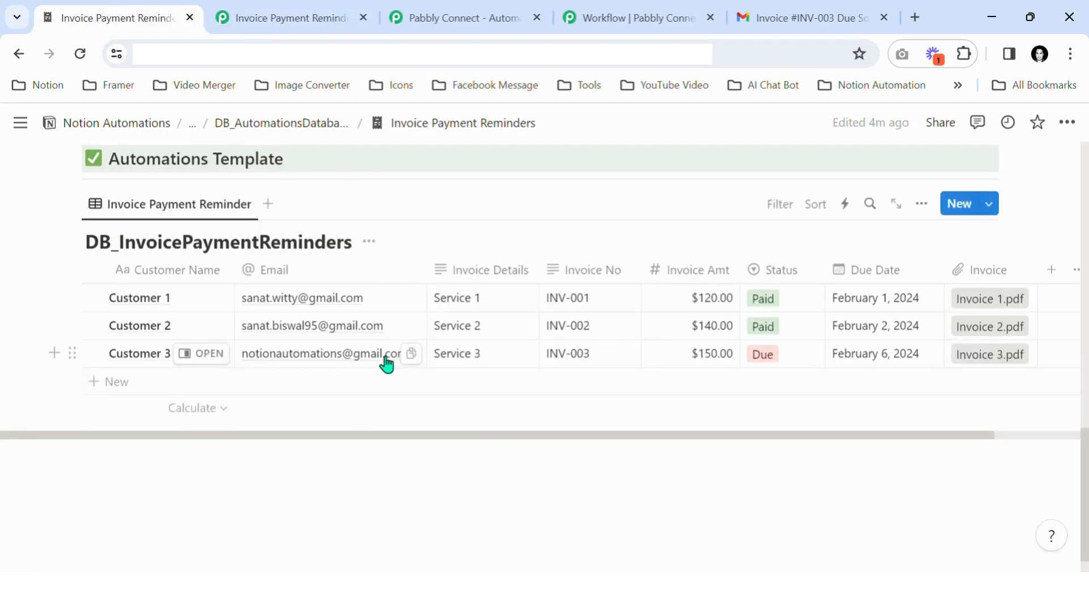
click(309, 14)
scroll(606, 355, down, 3)
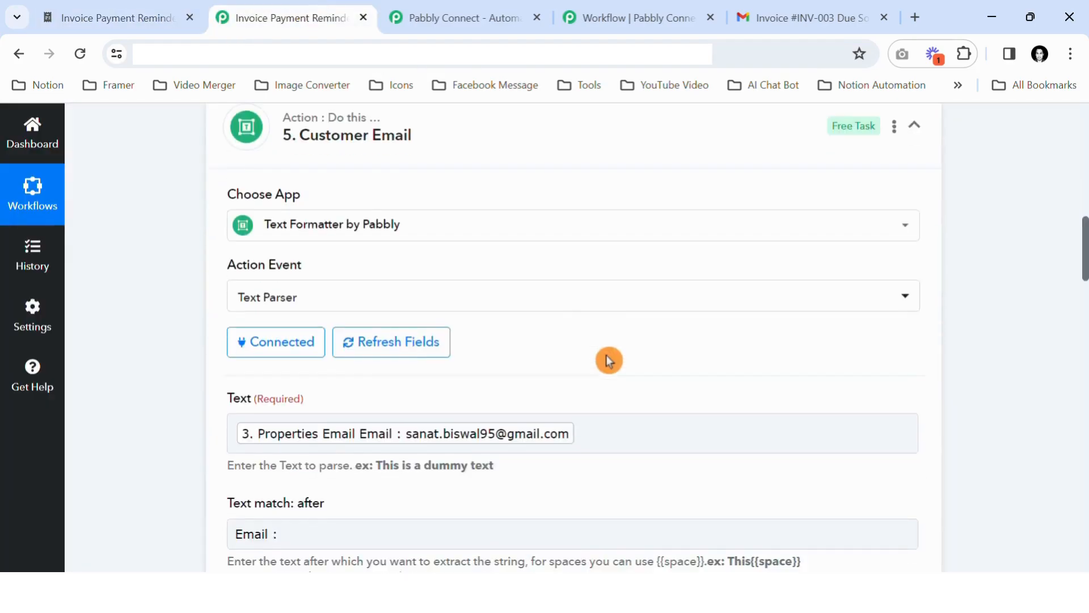
click(412, 343)
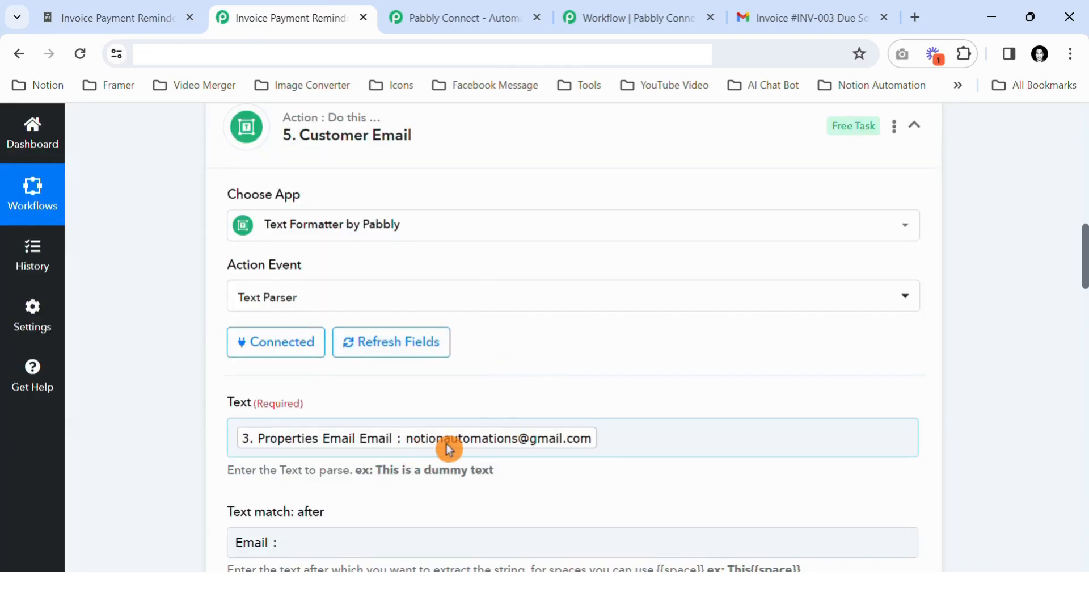
- Send a test request for the Customer Email action, check the parsed email result, and save and collapse the action
scroll(601, 445, down, 7)
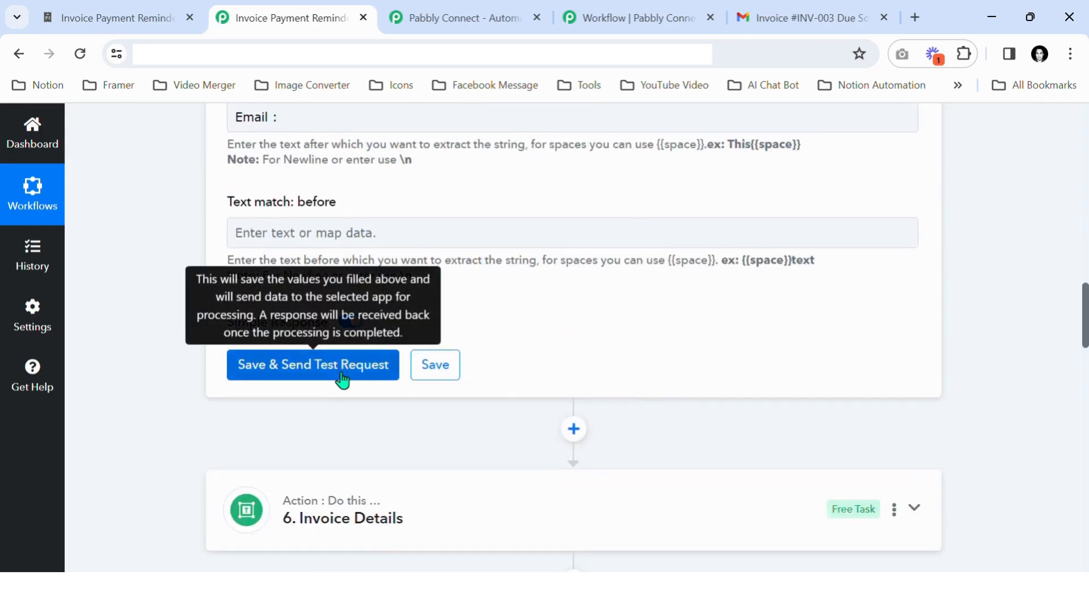
click(343, 379)
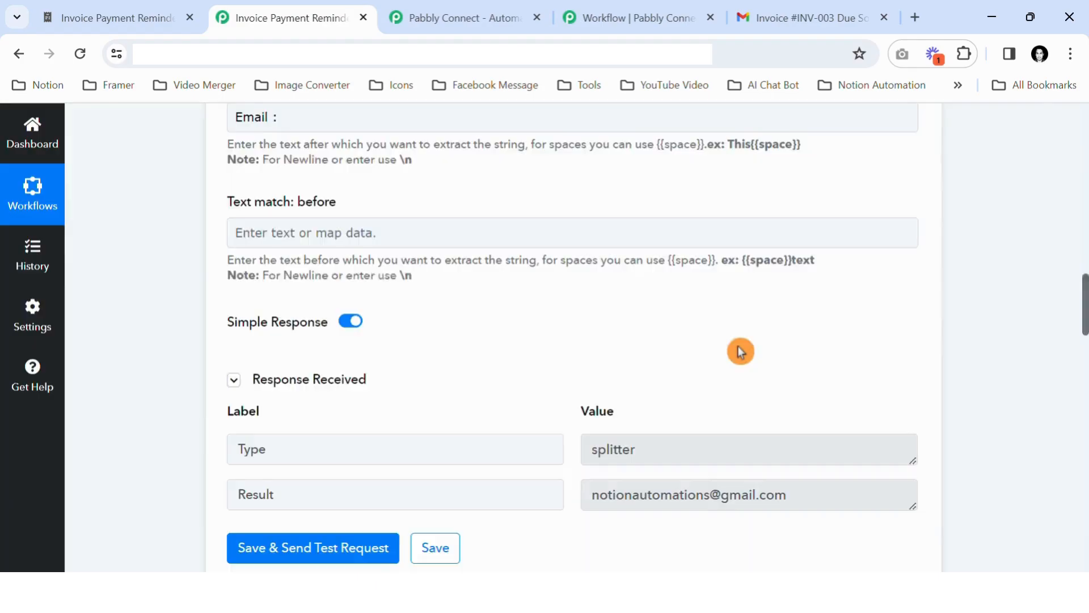
scroll(741, 351, down, 3)
drag(590, 324, 839, 321)
click(438, 388)
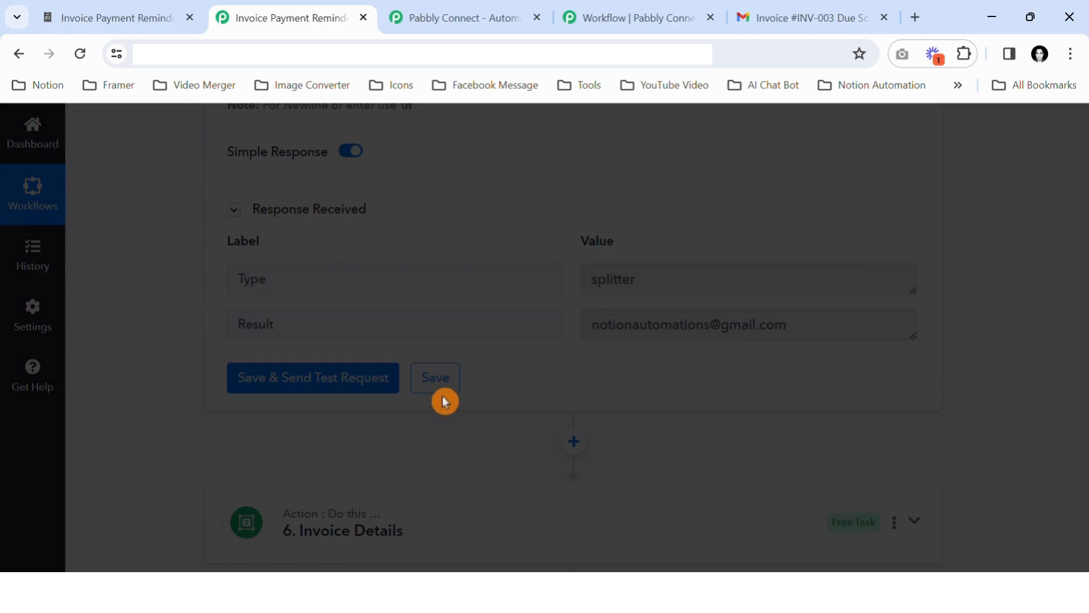
scroll(517, 465, up, 15)
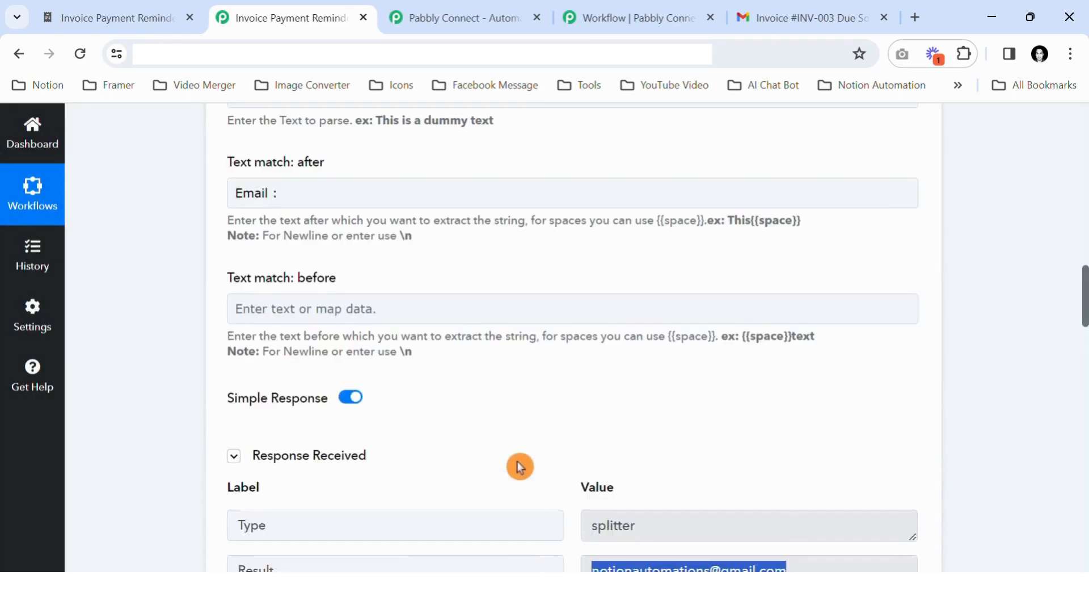
click(457, 226)
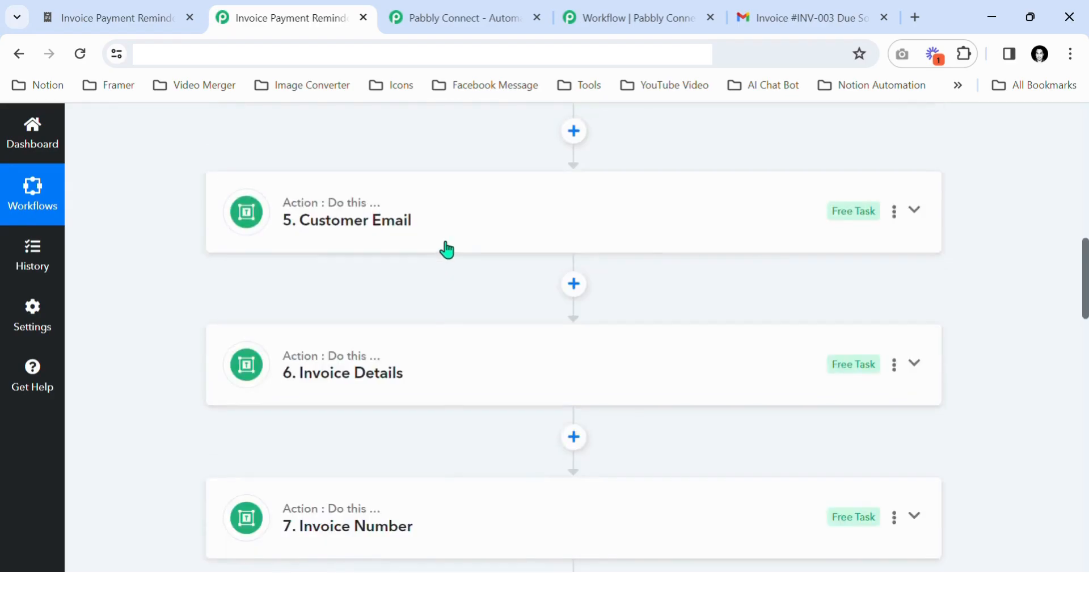
- Open the Invoice Details action, check the due invoice's details in the Notion table, and refresh the action's fields
scroll(445, 248, up, 5)
scroll(421, 391, down, 5)
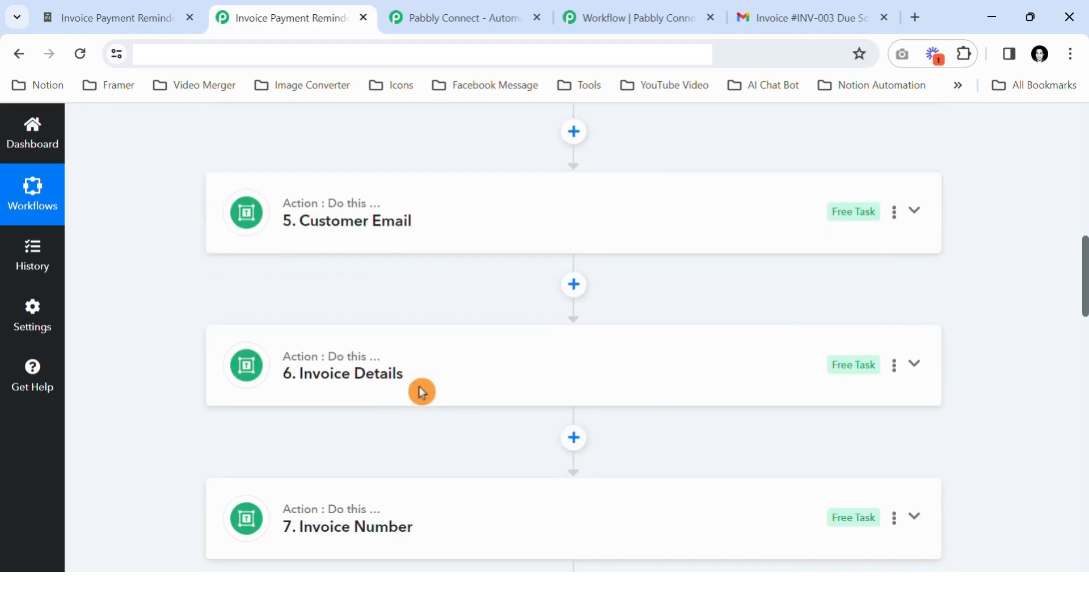
click(441, 363)
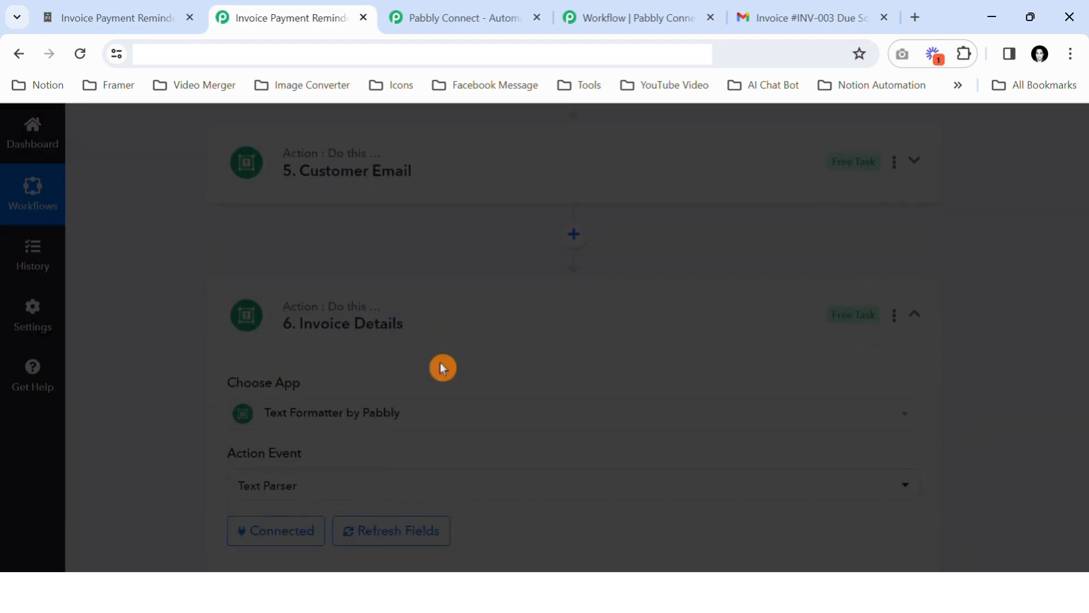
click(134, 16)
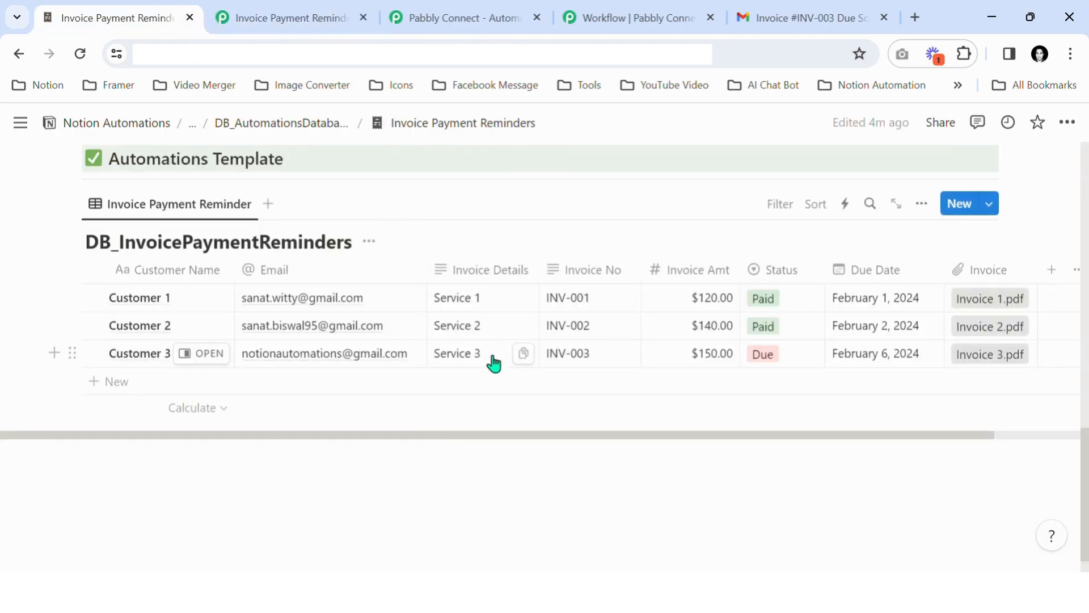
click(284, 14)
scroll(470, 313, down, 3)
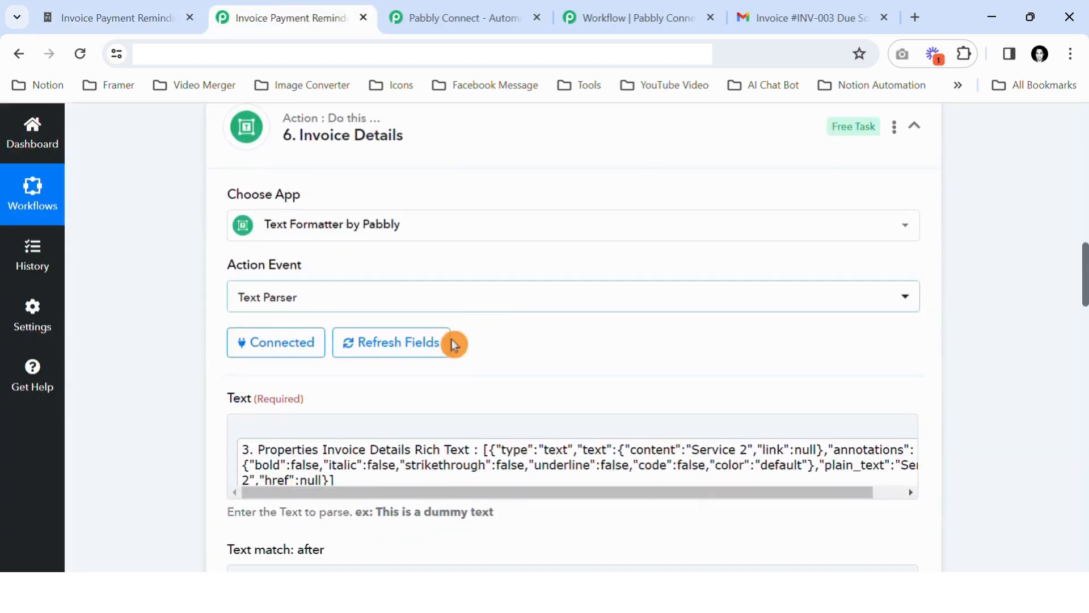
click(410, 352)
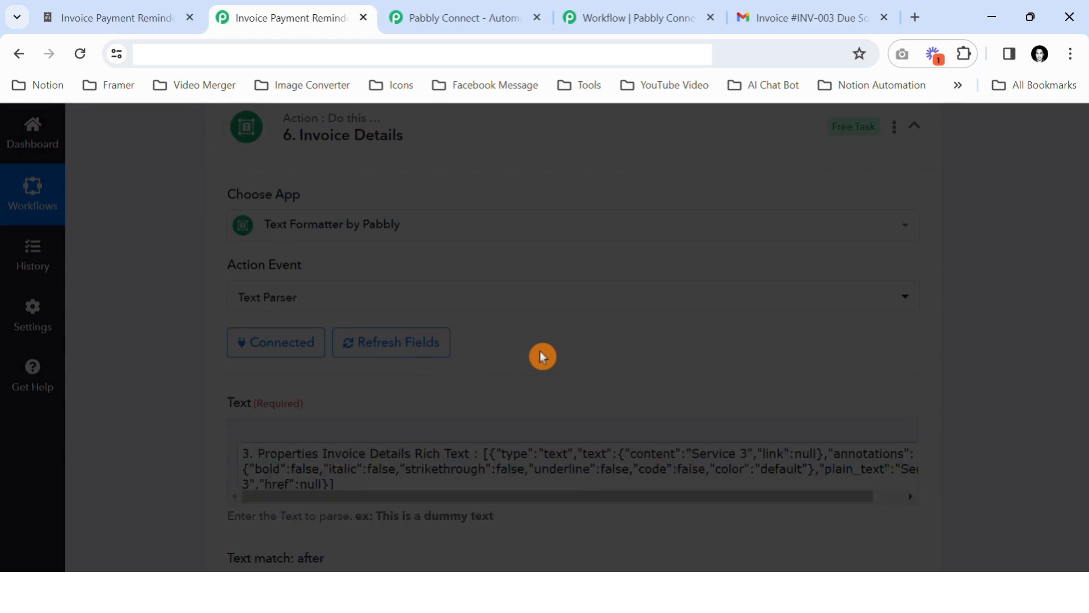
- Send a test request for the Invoice Details action, compare the parsed result with the due invoice in Notion, and save the action
scroll(809, 362, down, 4)
scroll(805, 355, down, 5)
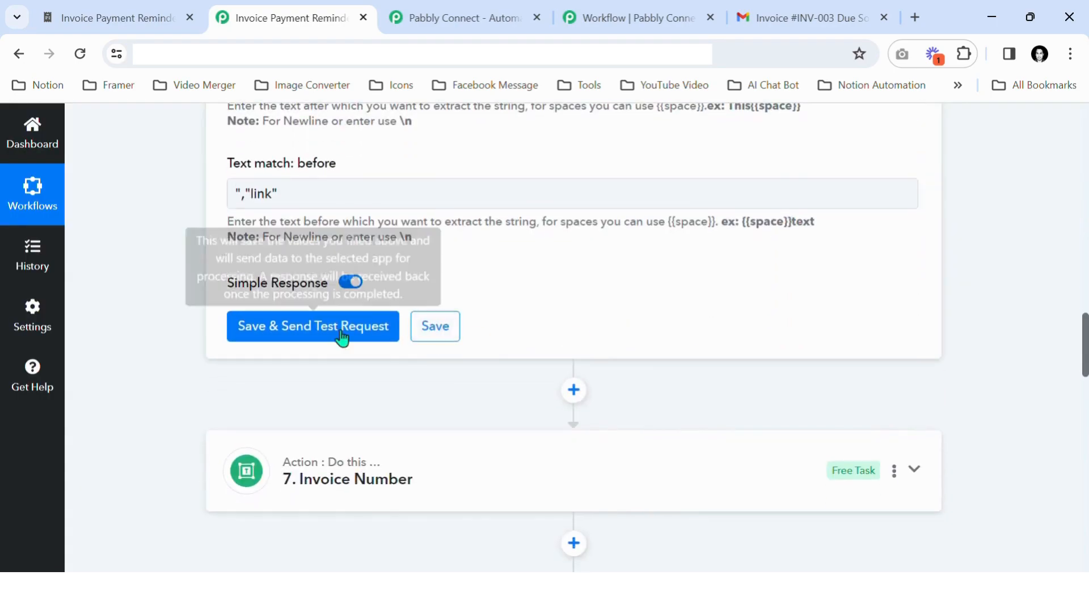
click(331, 335)
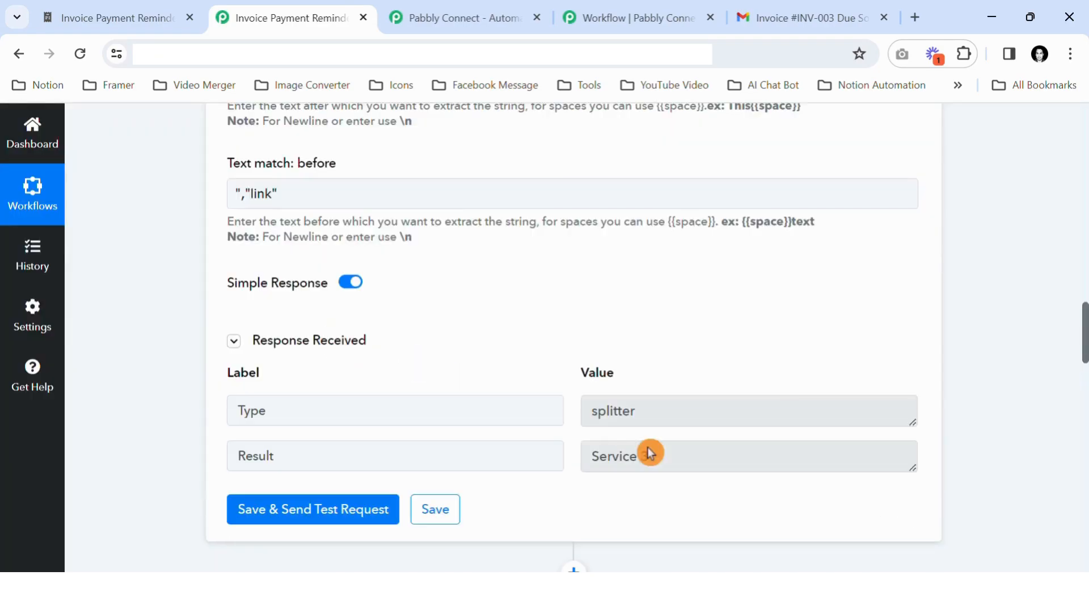
drag(651, 452, 603, 461)
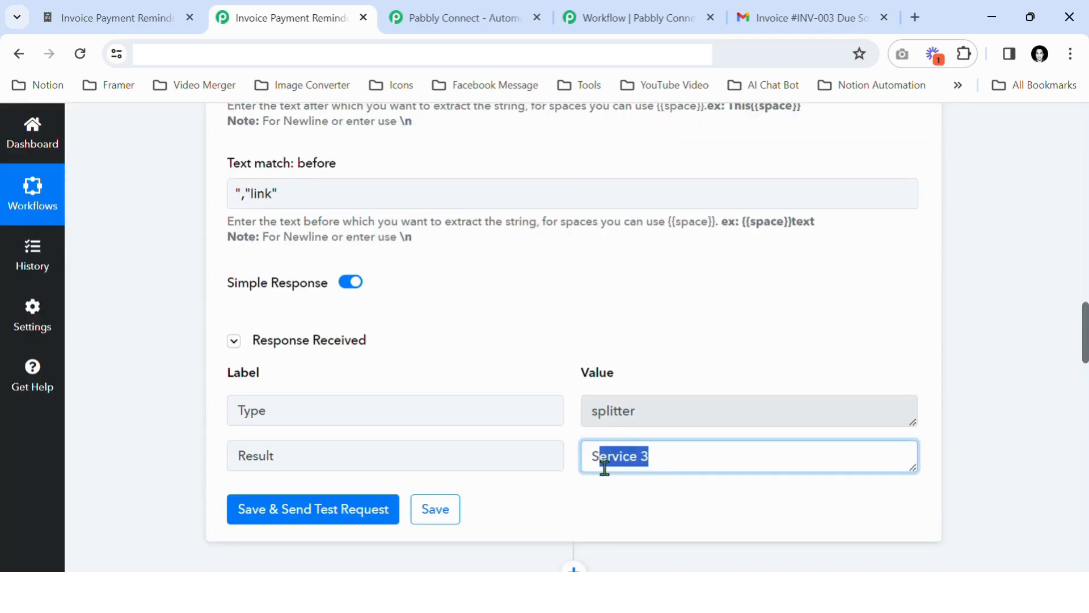
click(85, 15)
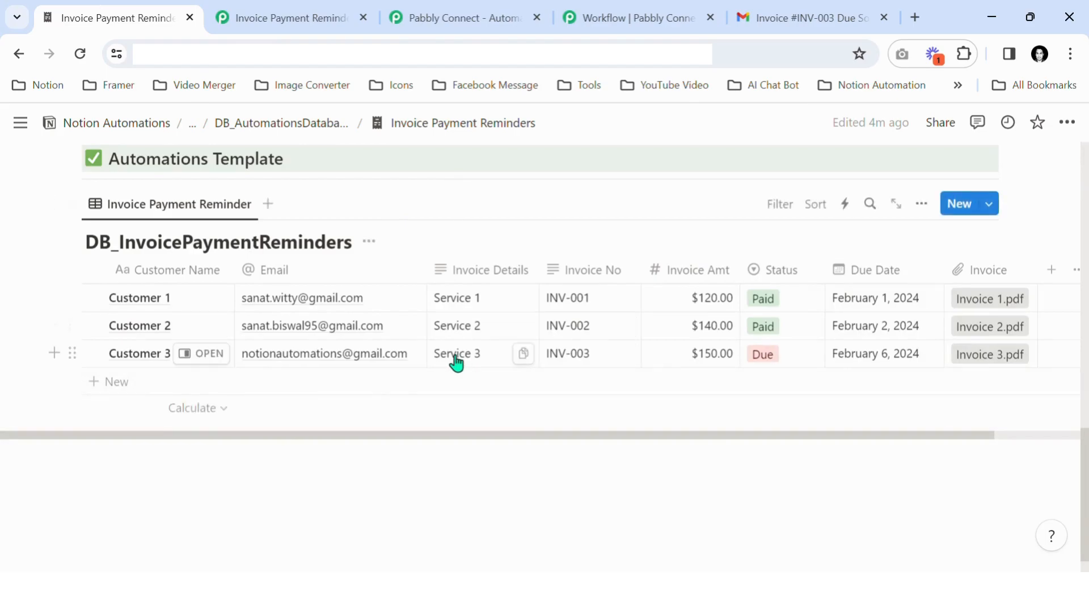
click(275, 16)
scroll(489, 322, down, 4)
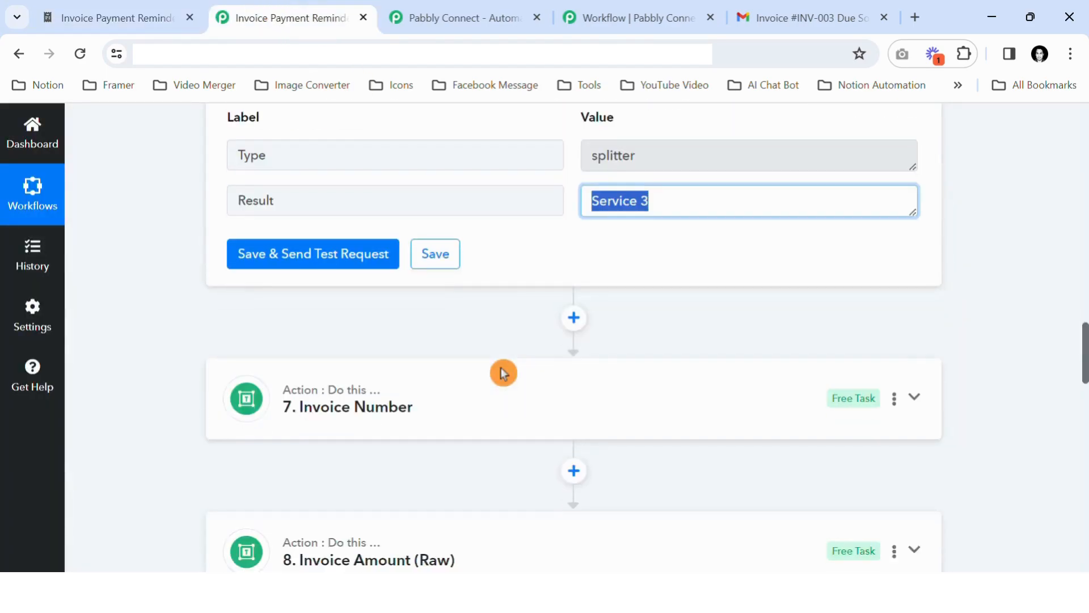
click(441, 259)
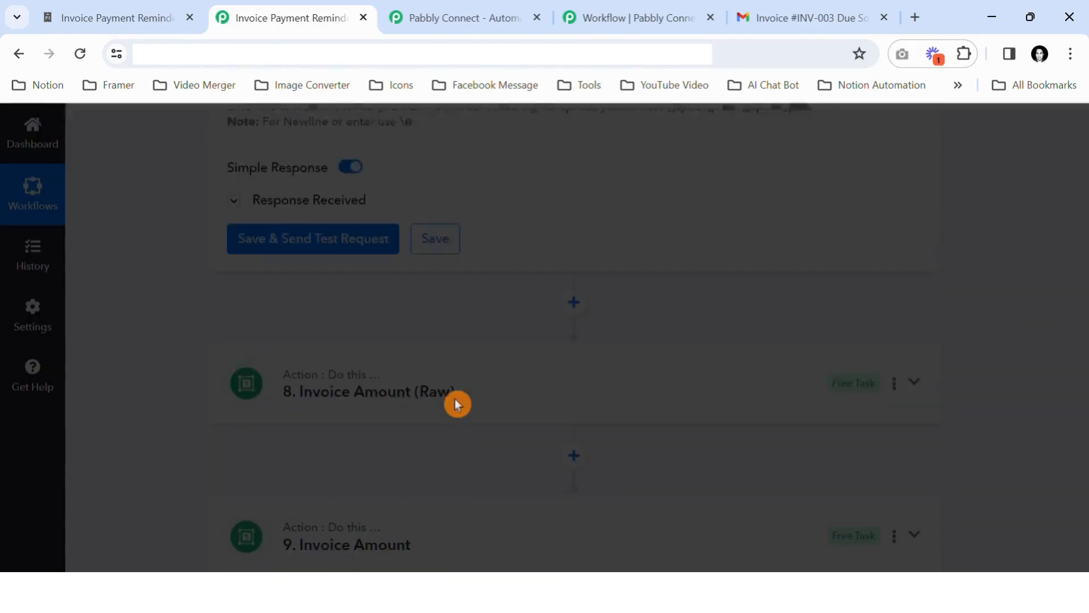
- Check the due invoice's number in the Notion table and refresh the fields of the Invoice Number action
click(153, 15)
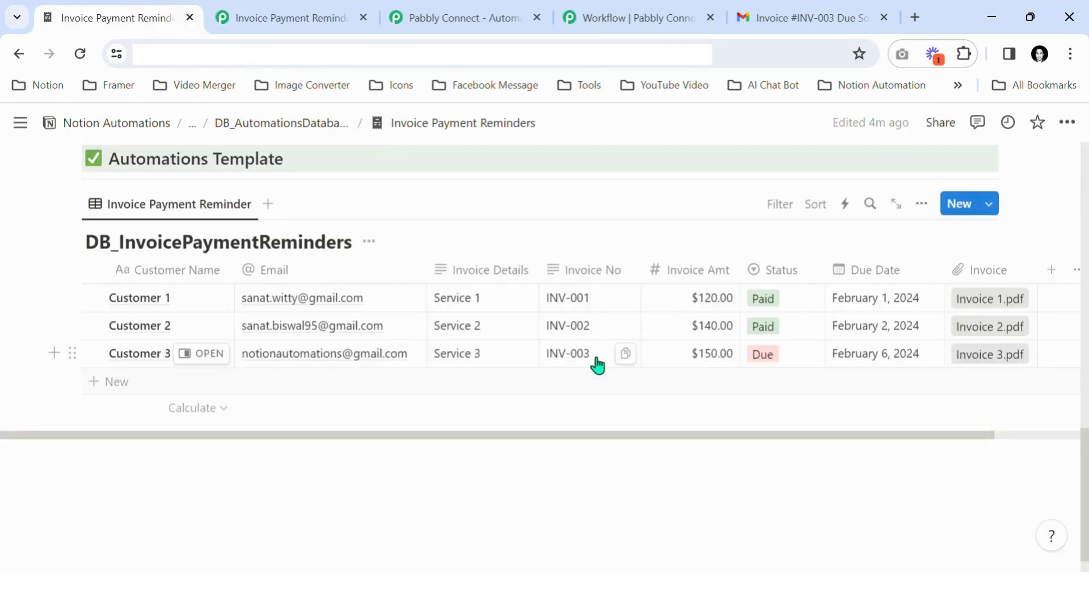
click(299, 16)
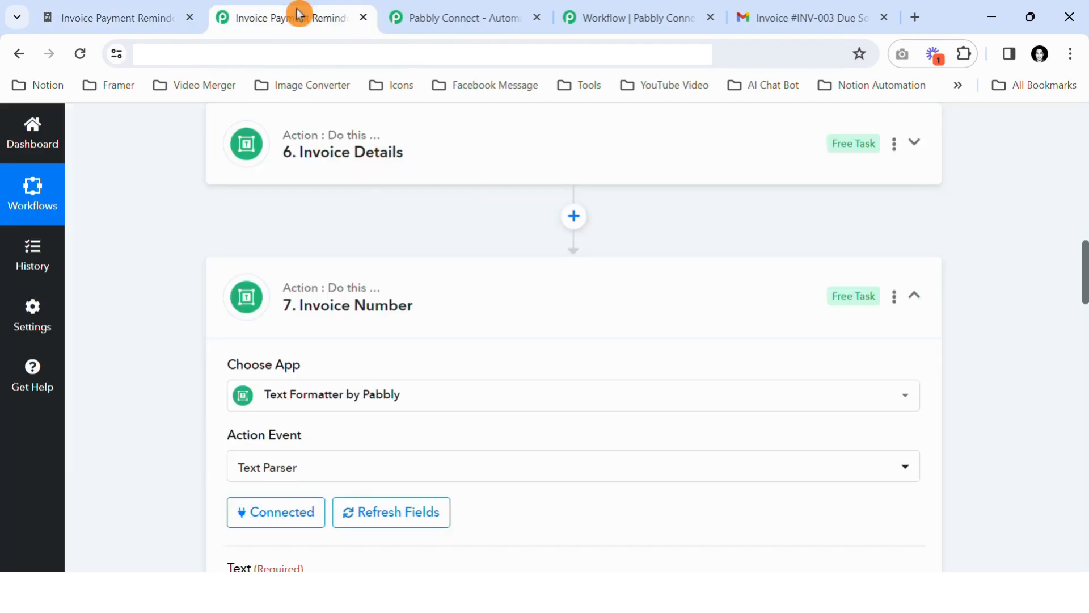
scroll(375, 360, down, 3)
click(397, 348)
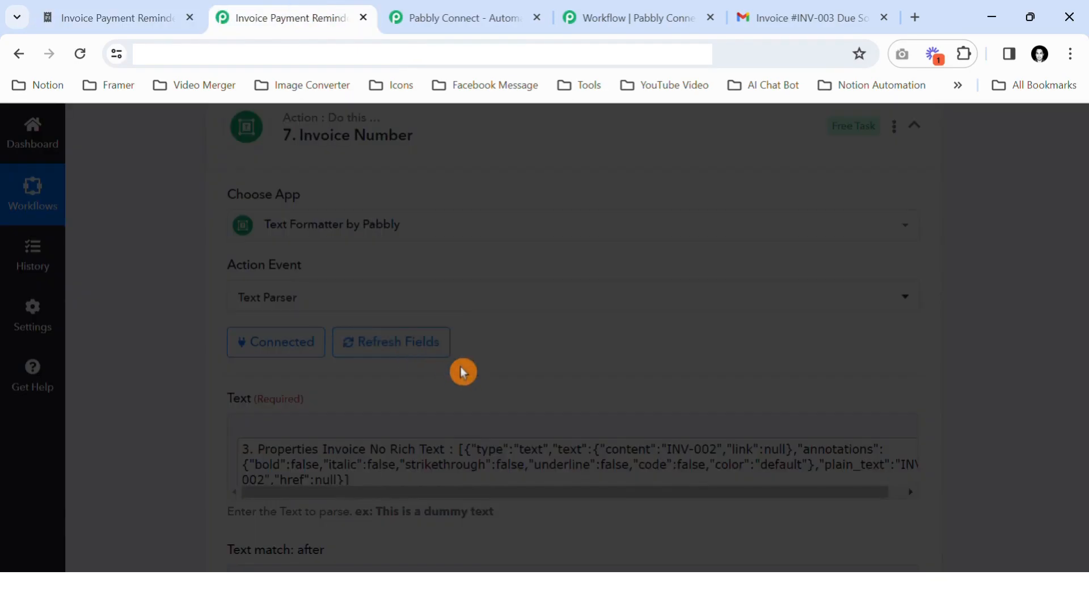
- Send a test request for the Invoice Number action, check the parsed invoice number, and save the action
scroll(581, 372, down, 9)
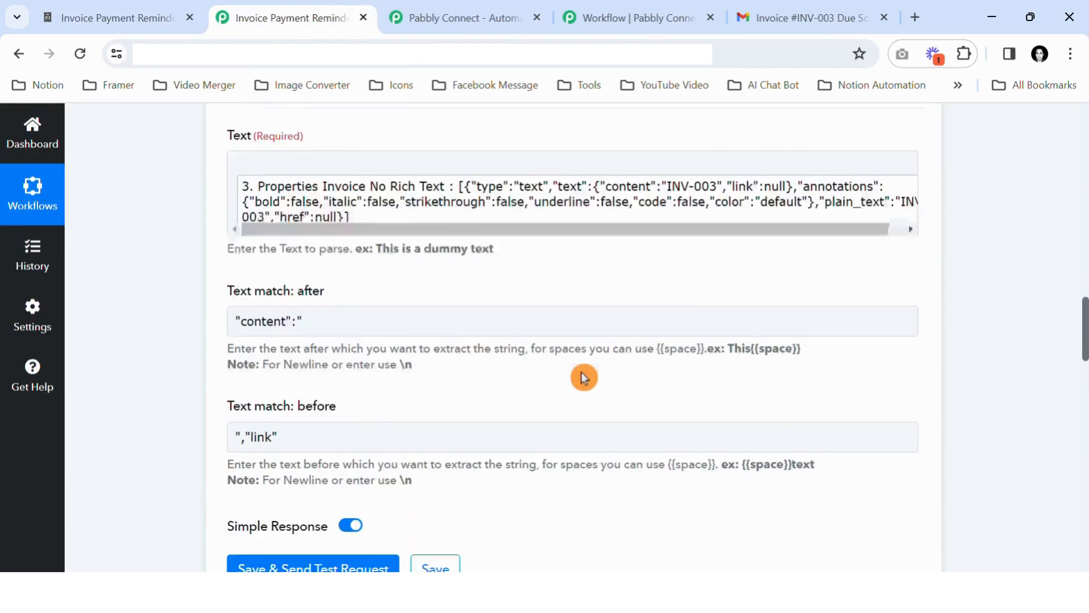
click(358, 340)
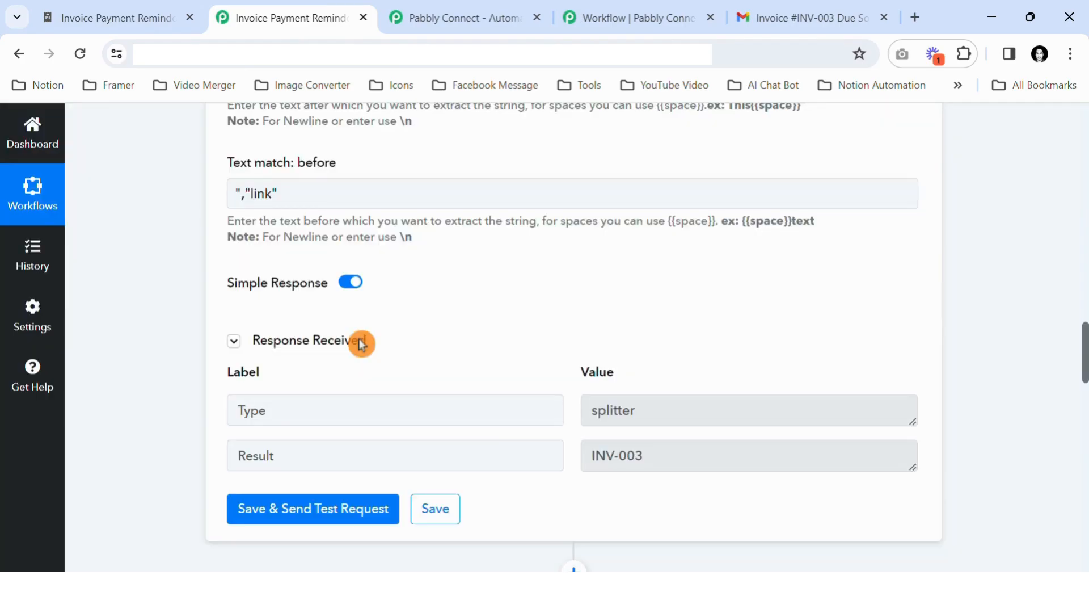
scroll(495, 437, down, 3)
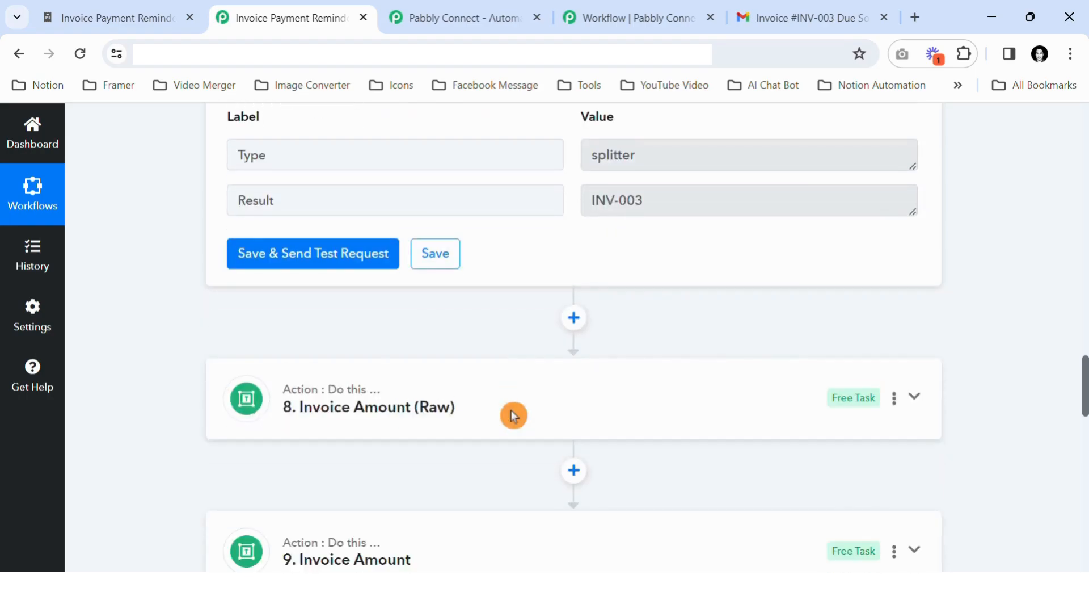
scroll(509, 410, up, 1)
scroll(539, 358, up, 1)
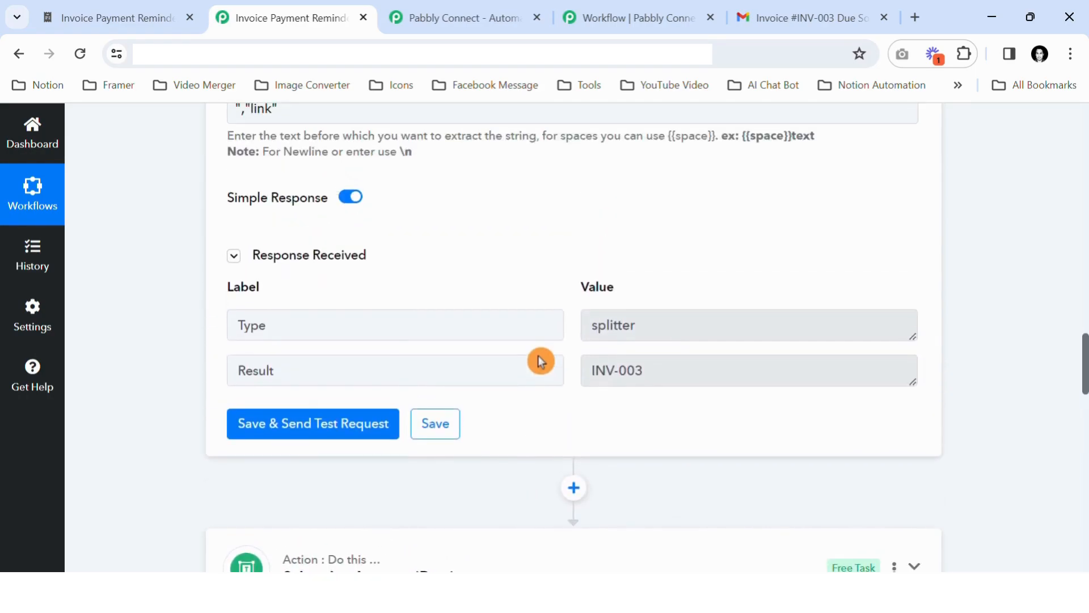
drag(691, 381, 611, 380)
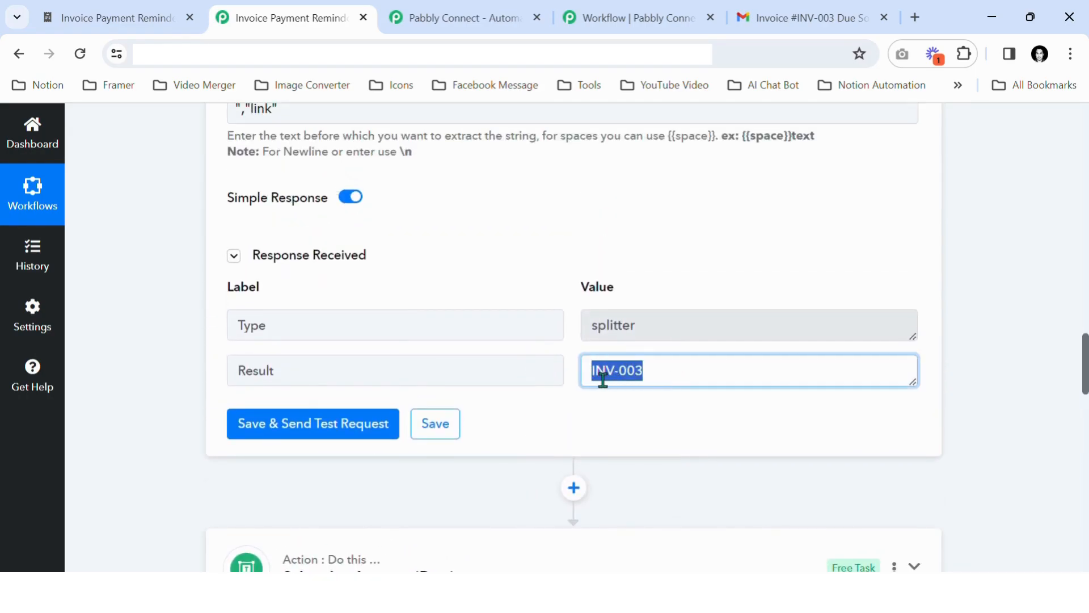
click(446, 426)
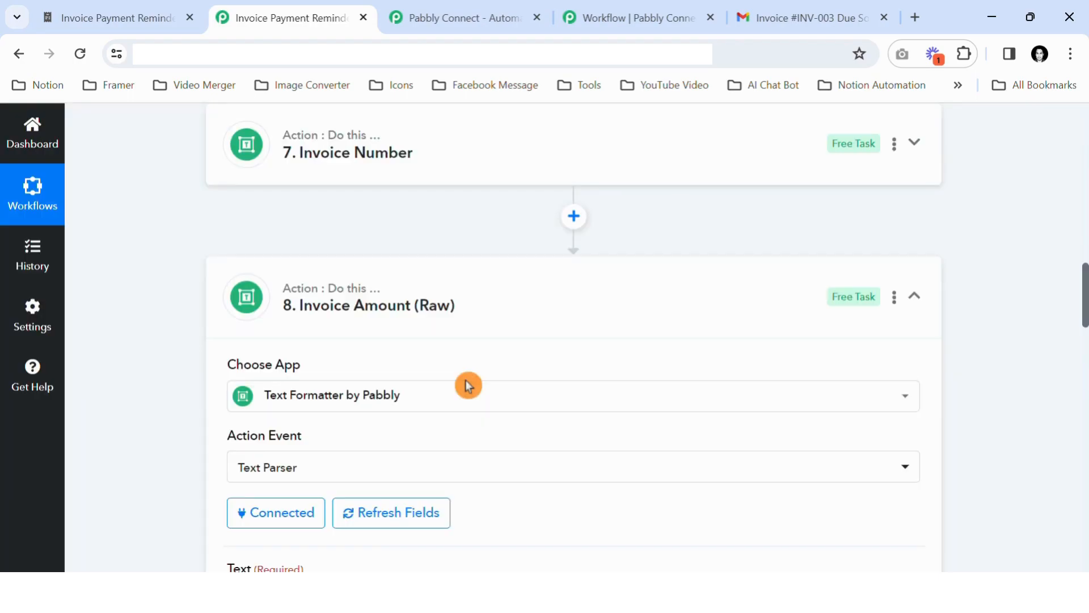
- Refresh the fields of the Invoice Amount (Raw) action and compare its mapped amount with the due invoice in Notion
click(168, 16)
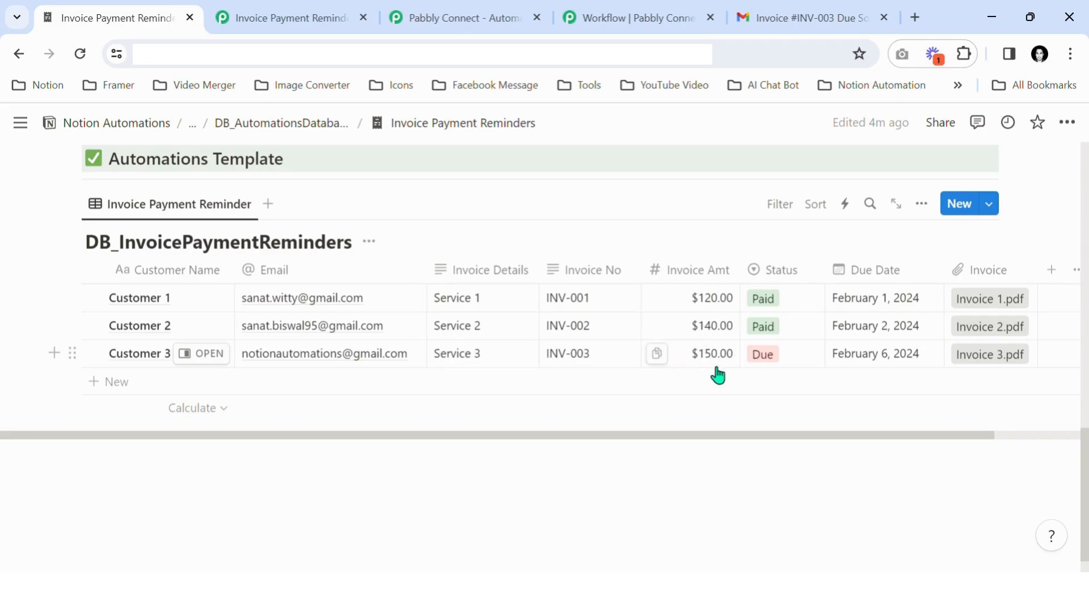
click(357, 13)
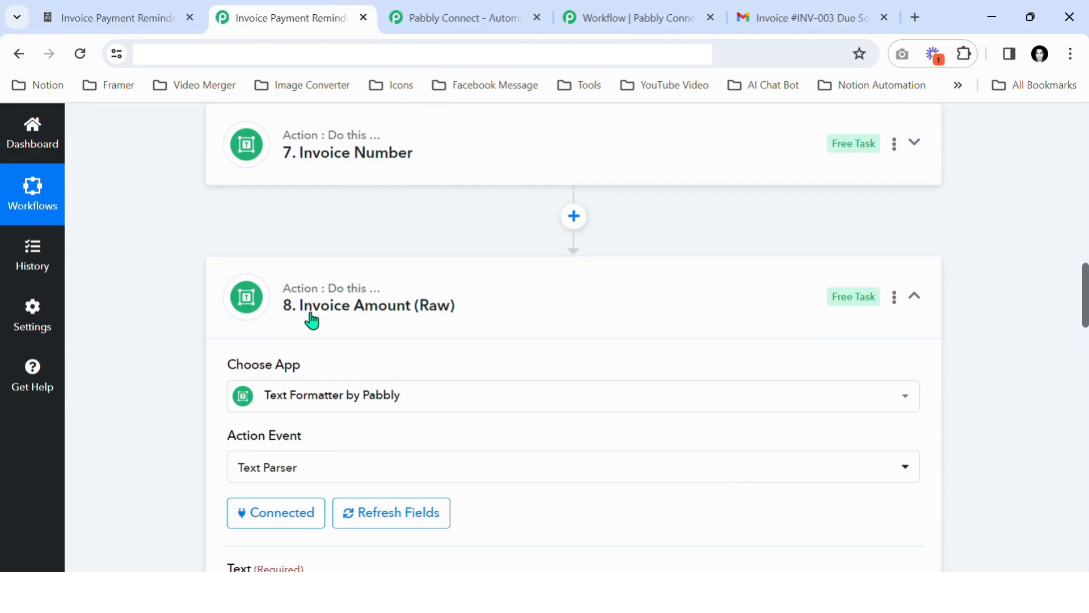
click(488, 360)
scroll(460, 312, down, 3)
click(419, 344)
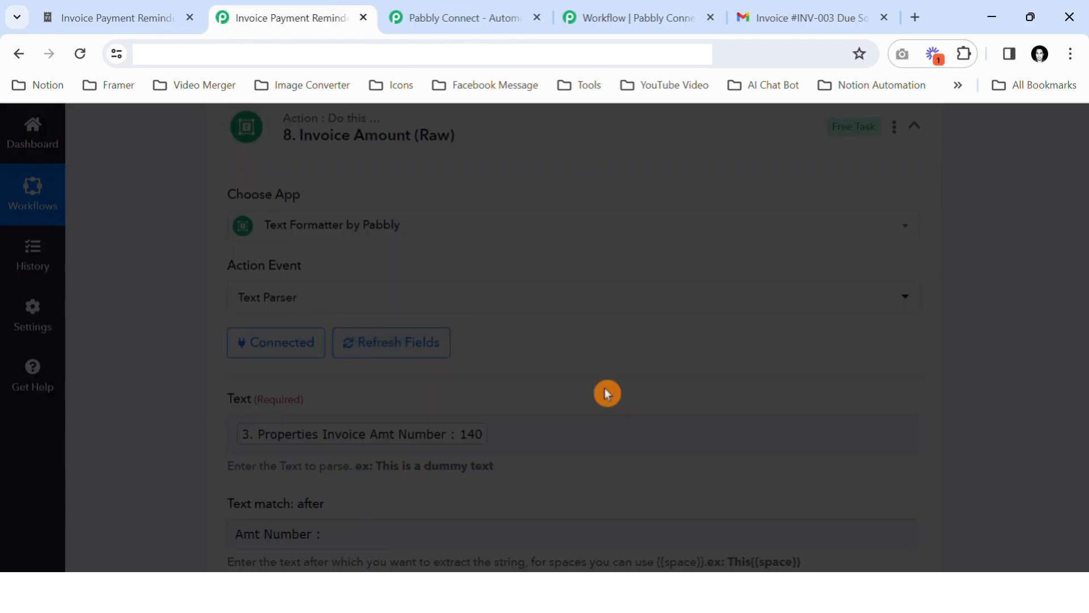
scroll(502, 284, down, 5)
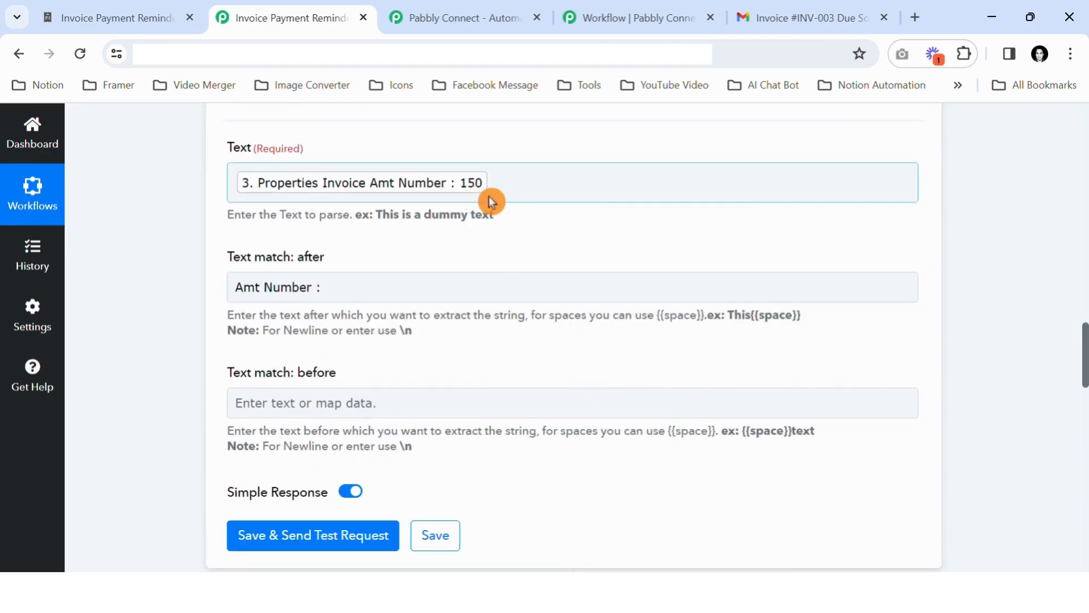
click(104, 14)
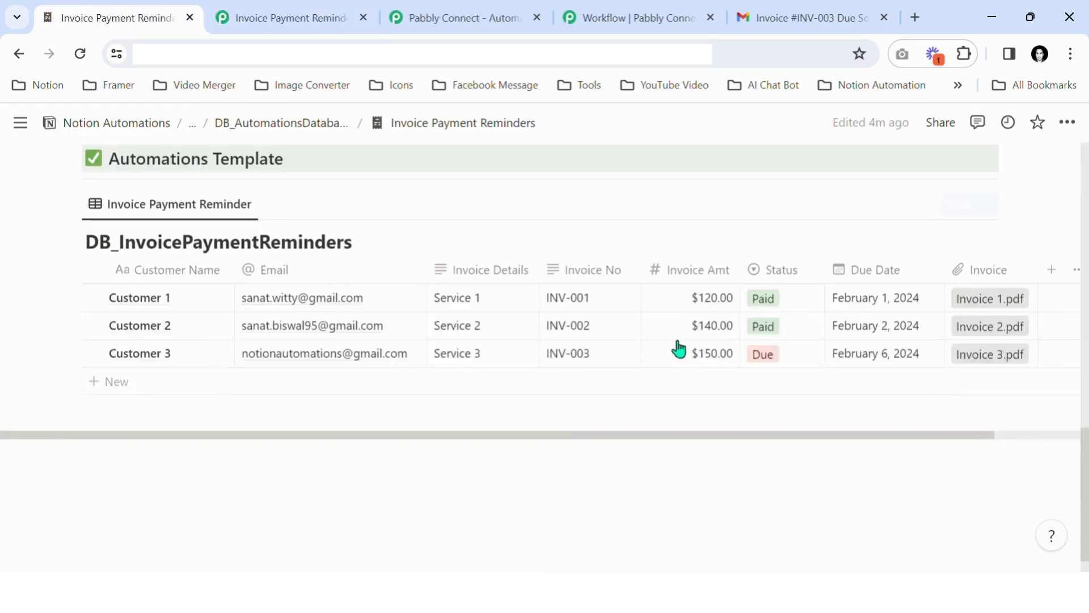
click(375, 16)
- Send a test request for the Invoice Amount (Raw) action, check the parsed amount, and save the action
scroll(458, 209, down, 3)
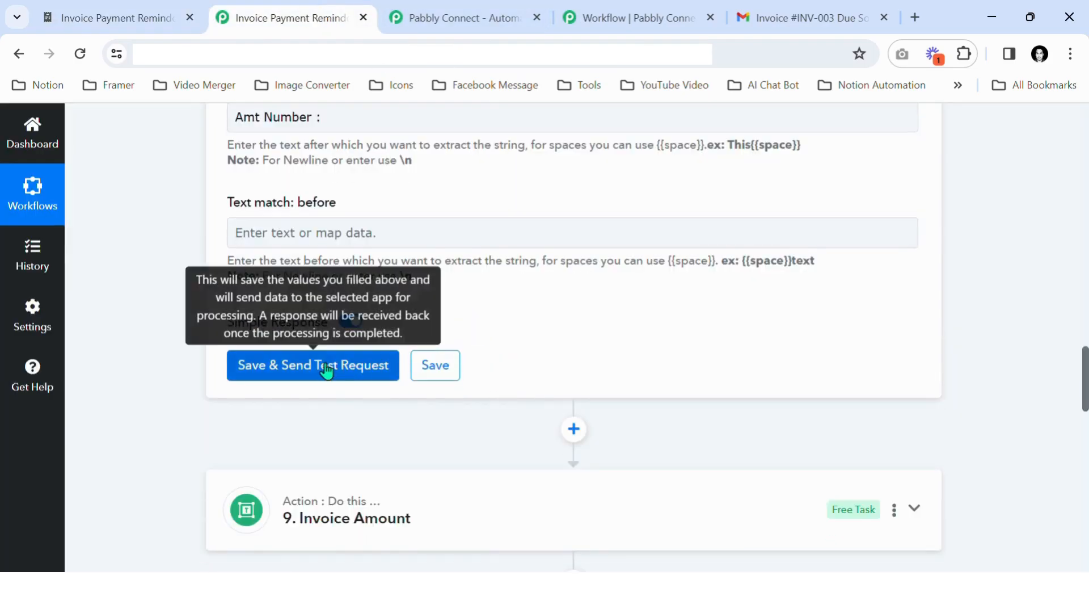
click(328, 371)
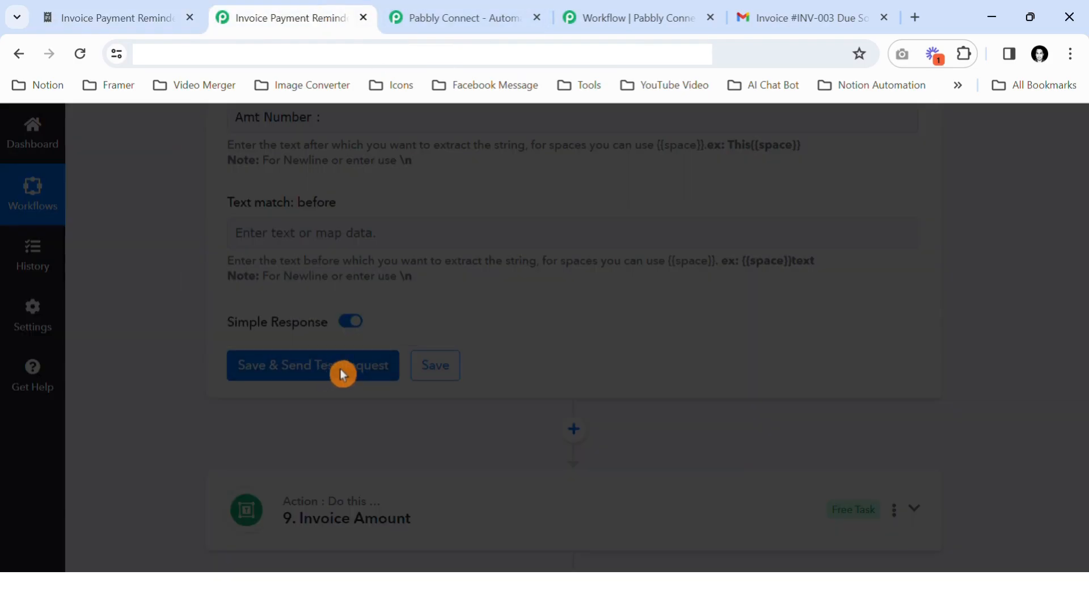
scroll(624, 397, down, 2)
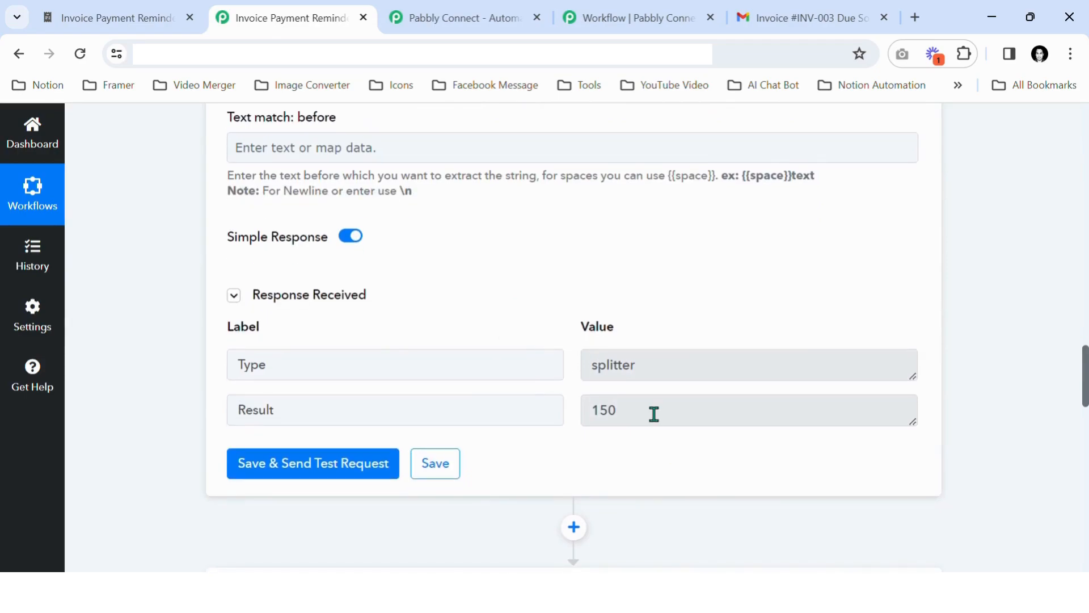
double_click(602, 411)
scroll(600, 415, down, 3)
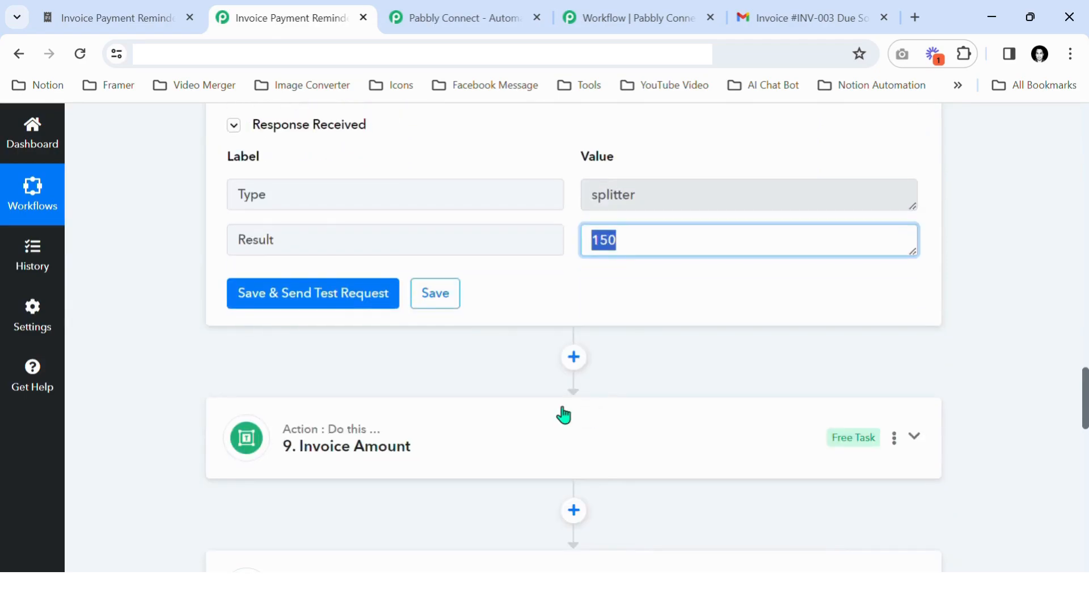
click(464, 308)
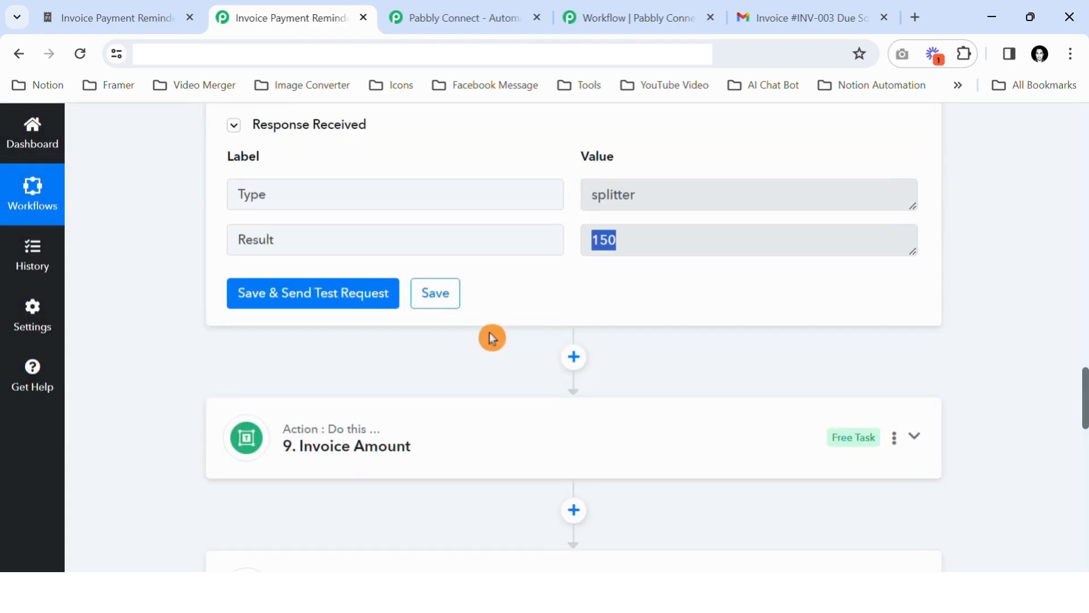
- Open the Invoice Amount action, refresh its Replace Text fields, and save it with a test request
click(485, 440)
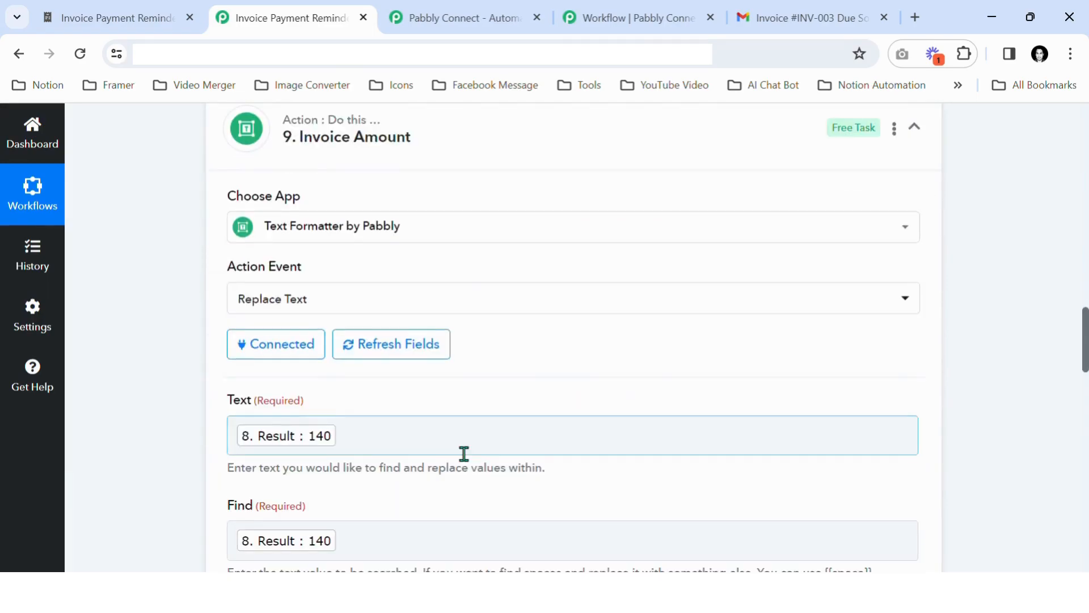
click(402, 343)
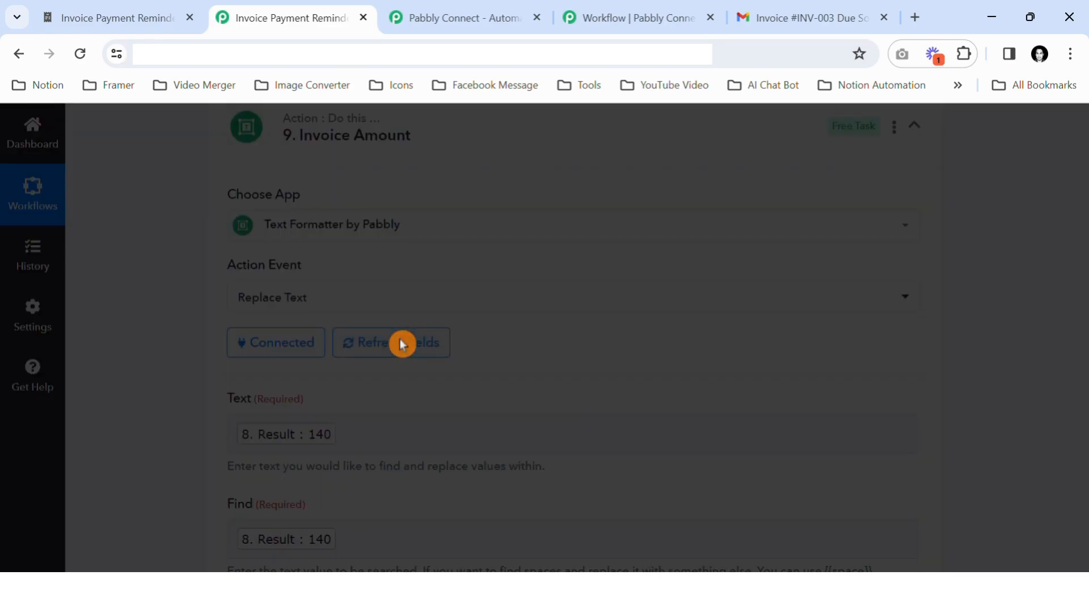
scroll(448, 441, down, 4)
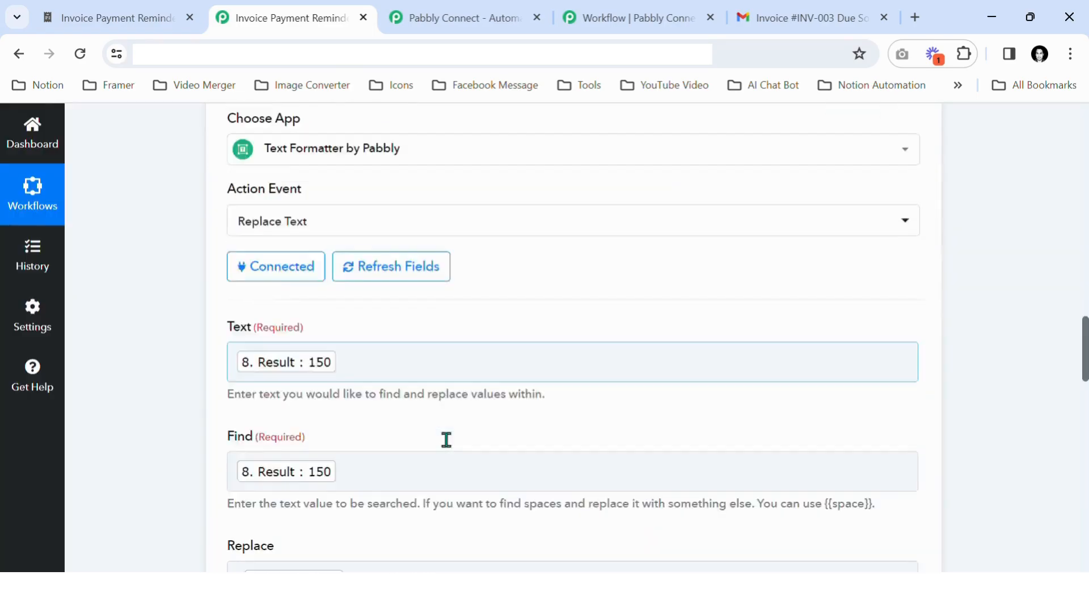
scroll(459, 431, down, 2)
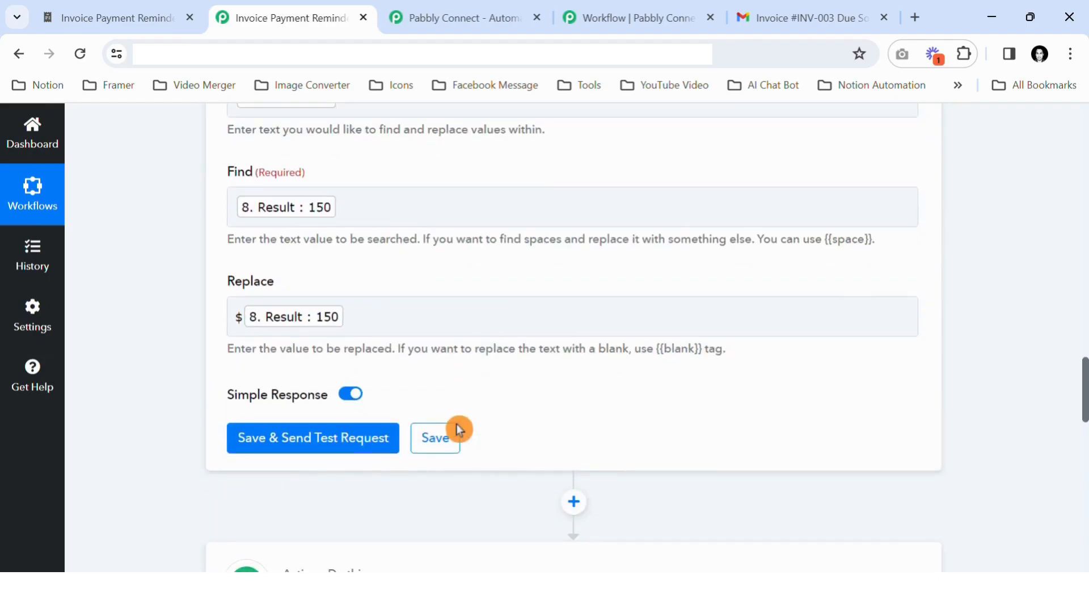
click(318, 445)
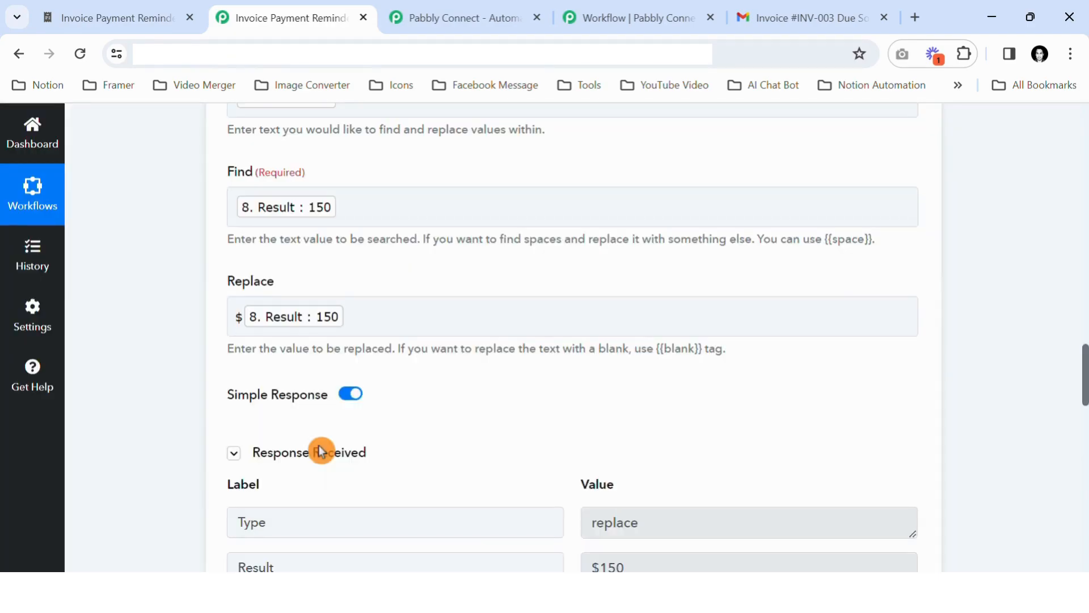
- Examine the Invoice Amount action's formatted test result and the currency symbol placed before the mapped amount in its replacement value
scroll(321, 450, down, 2)
click(641, 409)
double_click(608, 415)
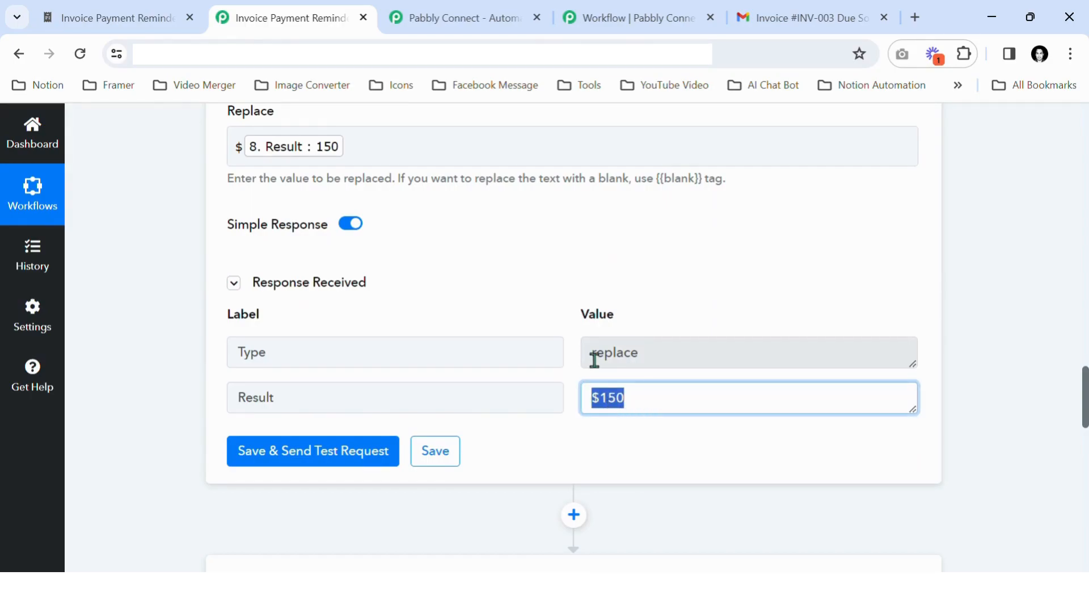
scroll(412, 302, up, 1)
click(653, 316)
scroll(652, 316, up, 2)
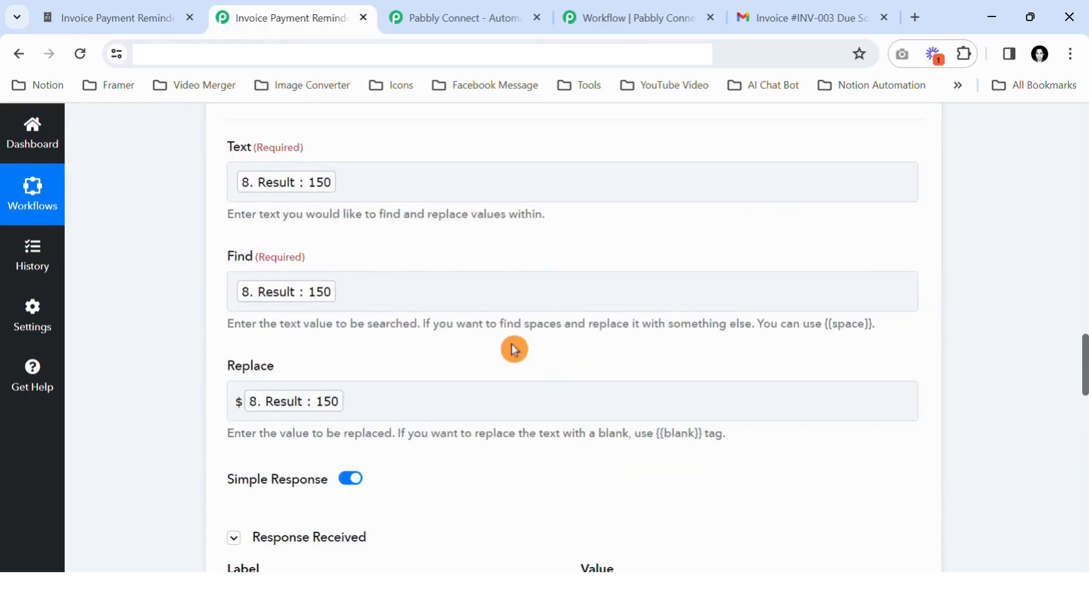
click(255, 416)
click(253, 420)
click(253, 425)
click(1016, 376)
scroll(1013, 370, down, 3)
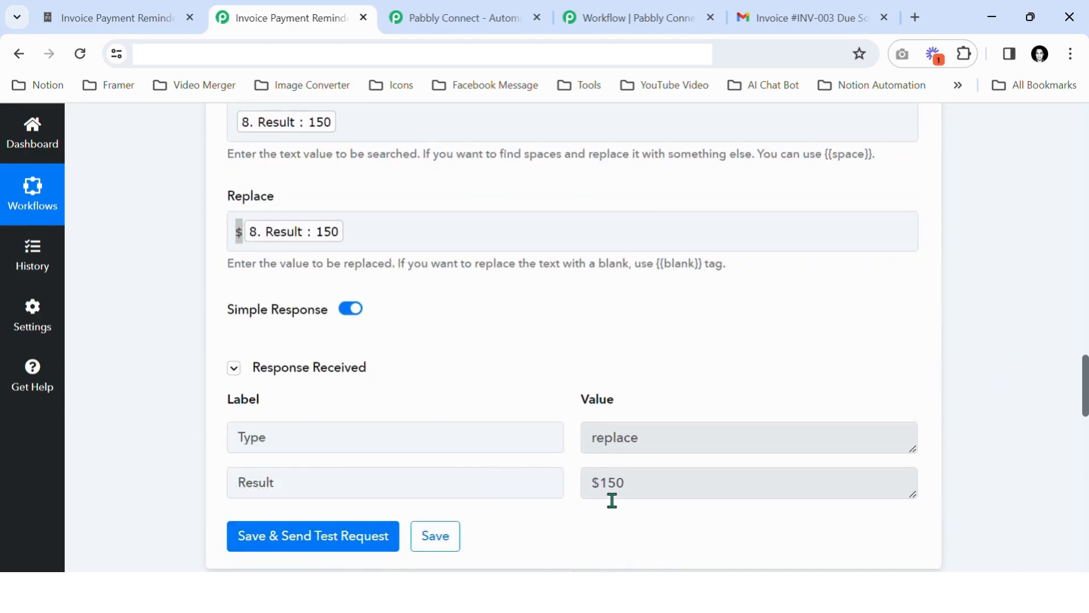
- Change the currency prefix in the Invoice Amount action's replacement value to EURO, and save it with a test request
click(466, 247)
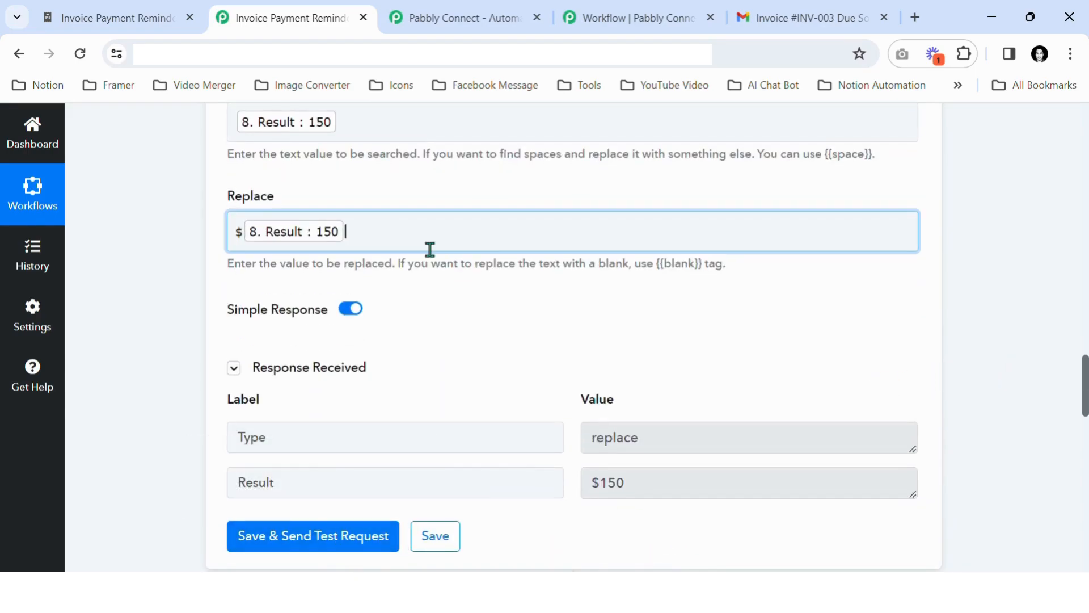
key(BackSpace)
text(EURO)
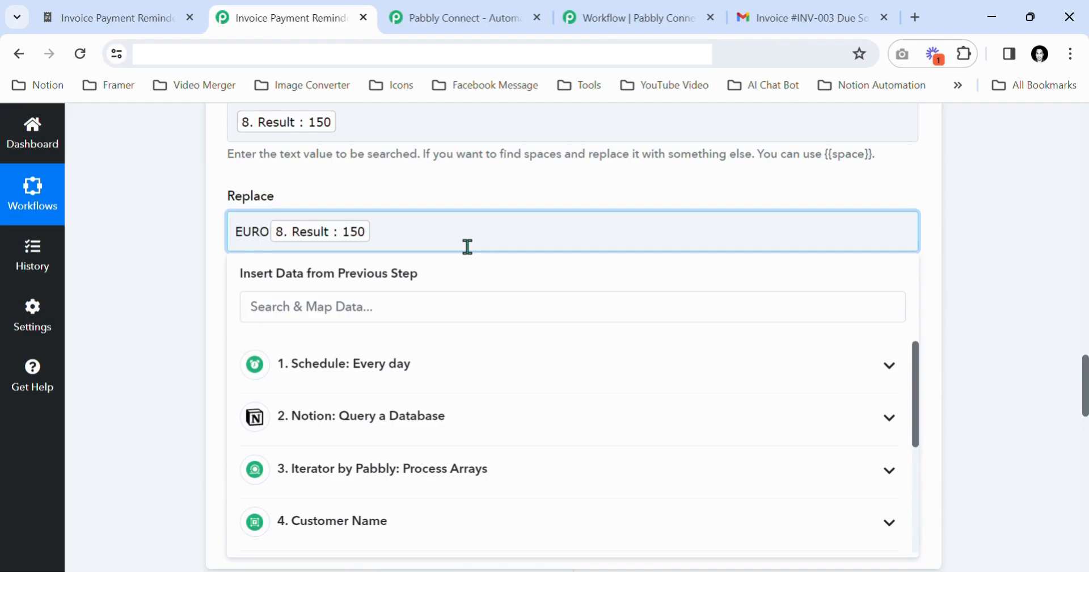
click(1008, 268)
click(347, 544)
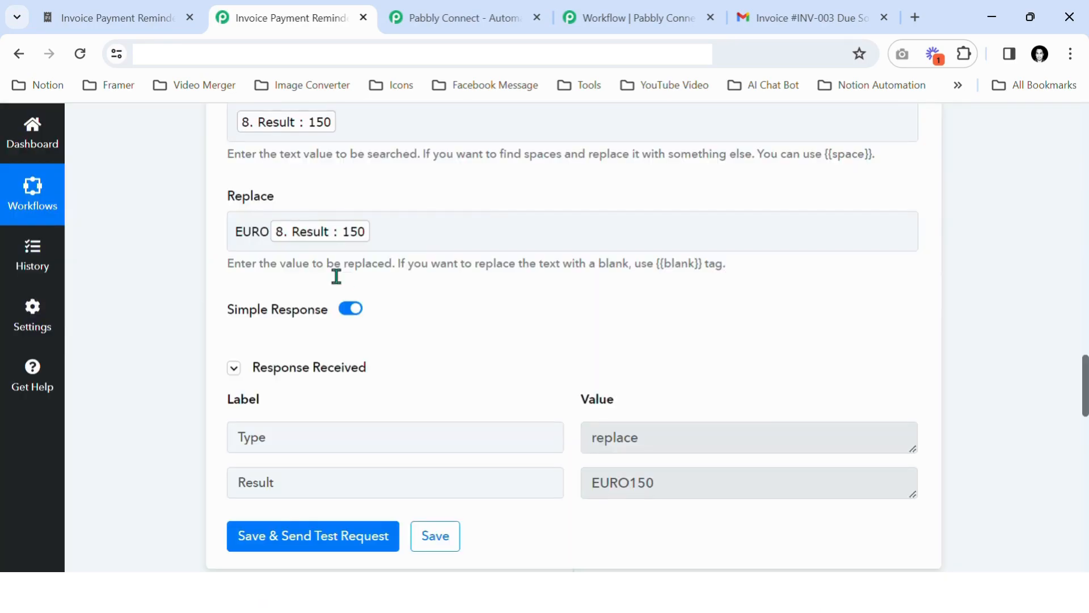
- Set the currency prefix in the Invoice Amount action's replacement value back to $, save it with a test request, and check the result
click(269, 248)
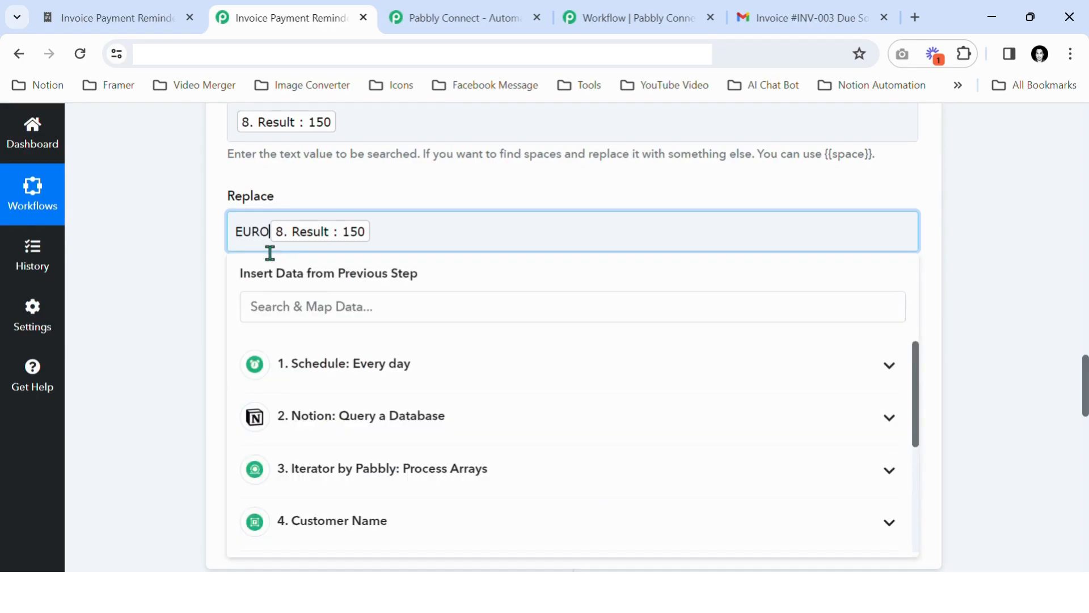
key(BackSpace)
key(BackSpace)
key(BackSpace)
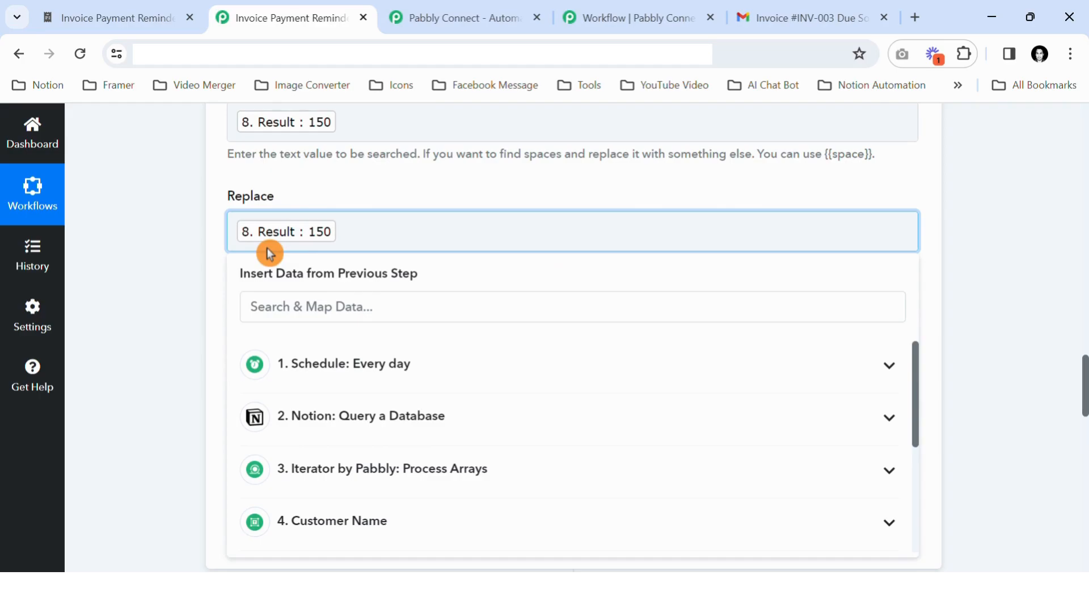
text($)
click(202, 282)
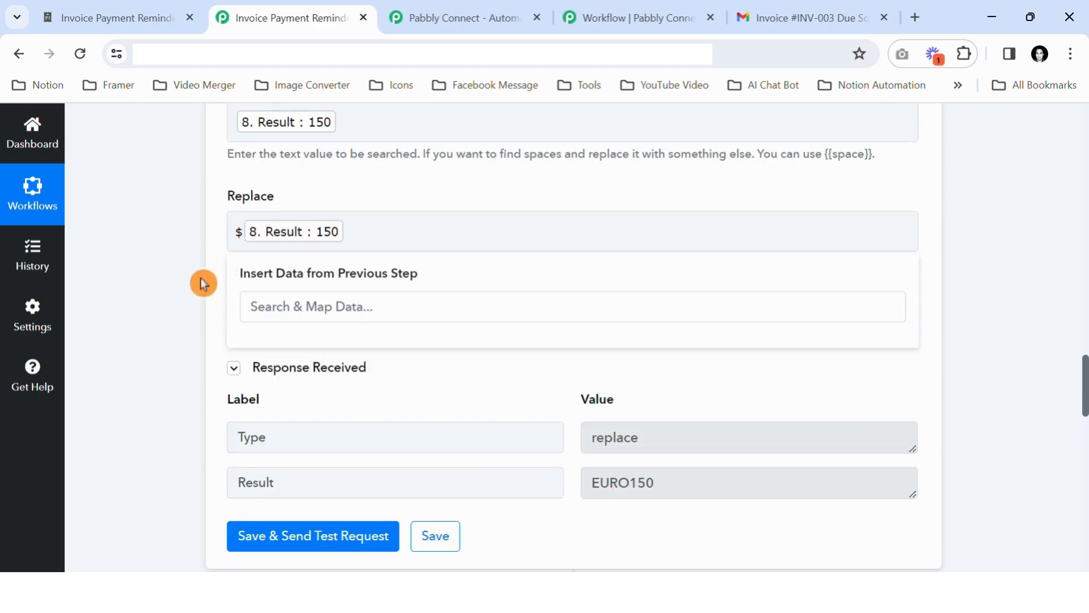
click(302, 548)
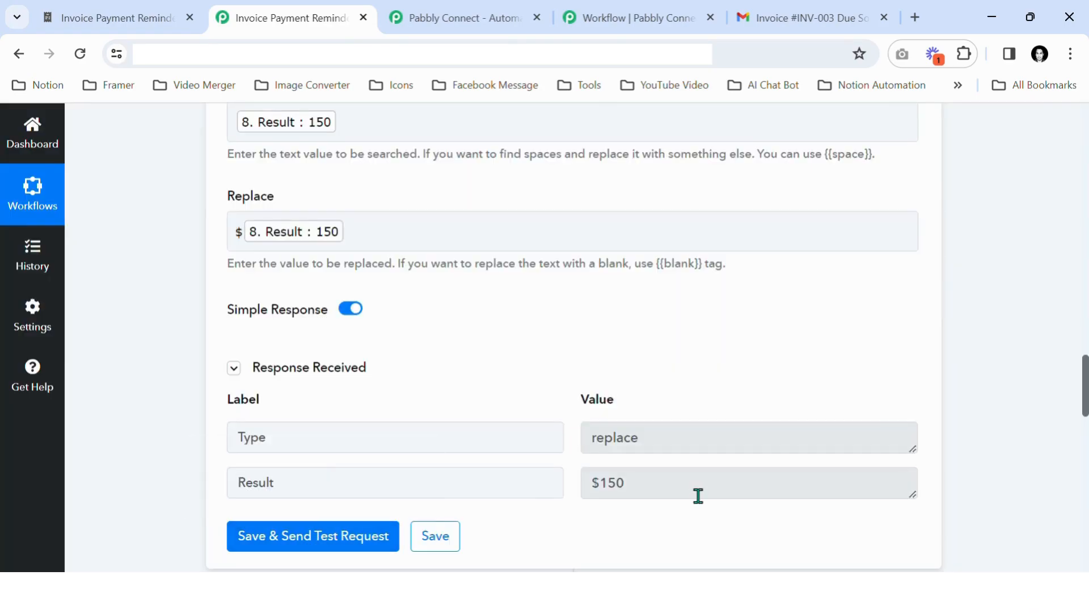
click(659, 492)
drag(660, 493, 600, 485)
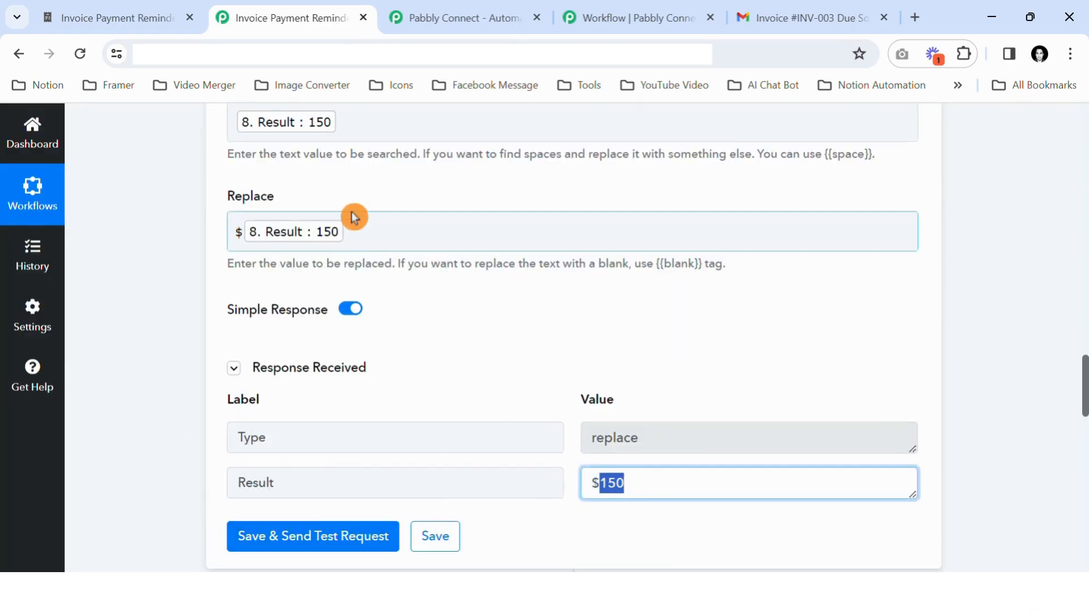
click(992, 377)
- Open the Due Date (Raw) action, look up the due invoice's date in Notion, and refresh the action's fields
scroll(992, 377, down, 8)
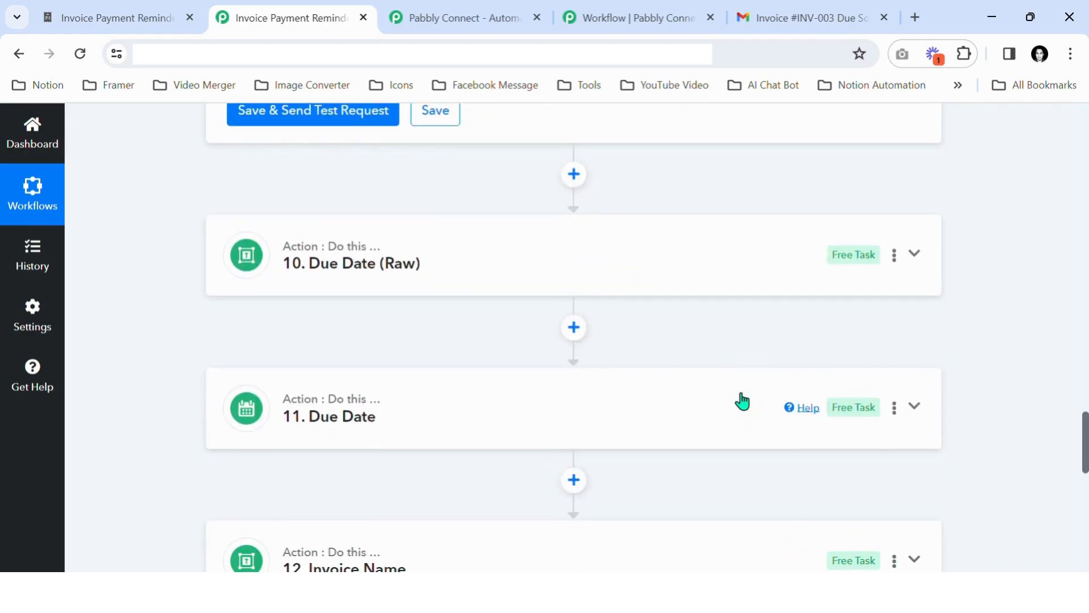
click(542, 270)
click(151, 16)
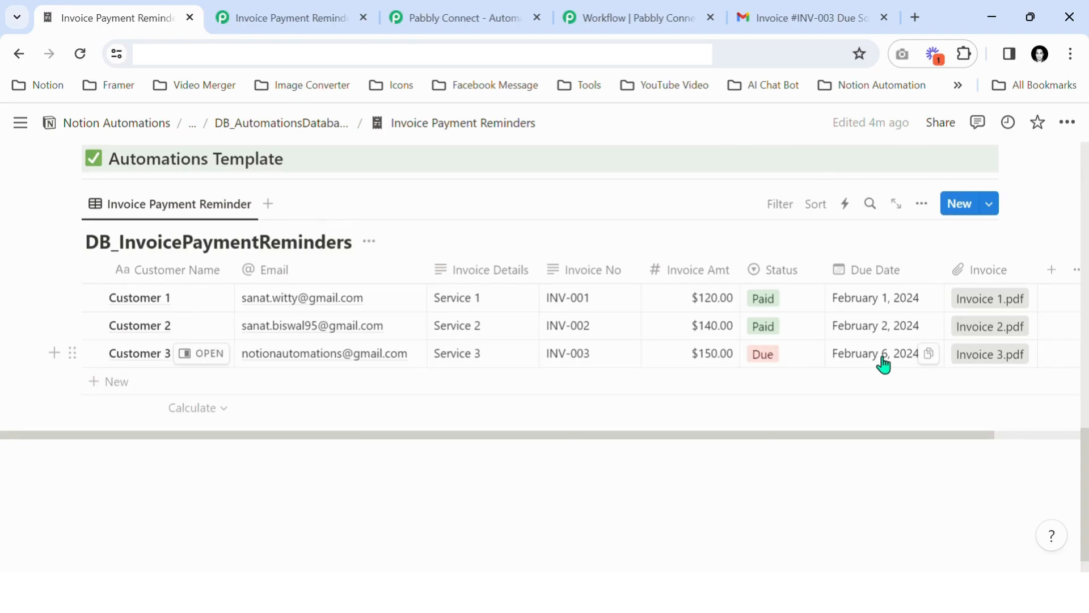
click(329, 16)
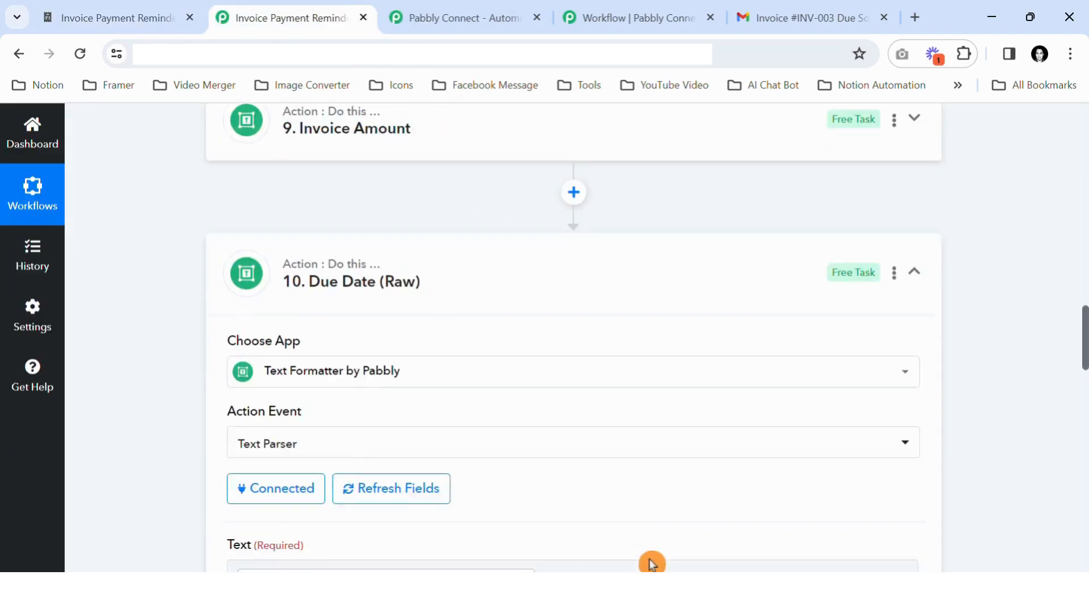
scroll(651, 564, down, 3)
click(423, 352)
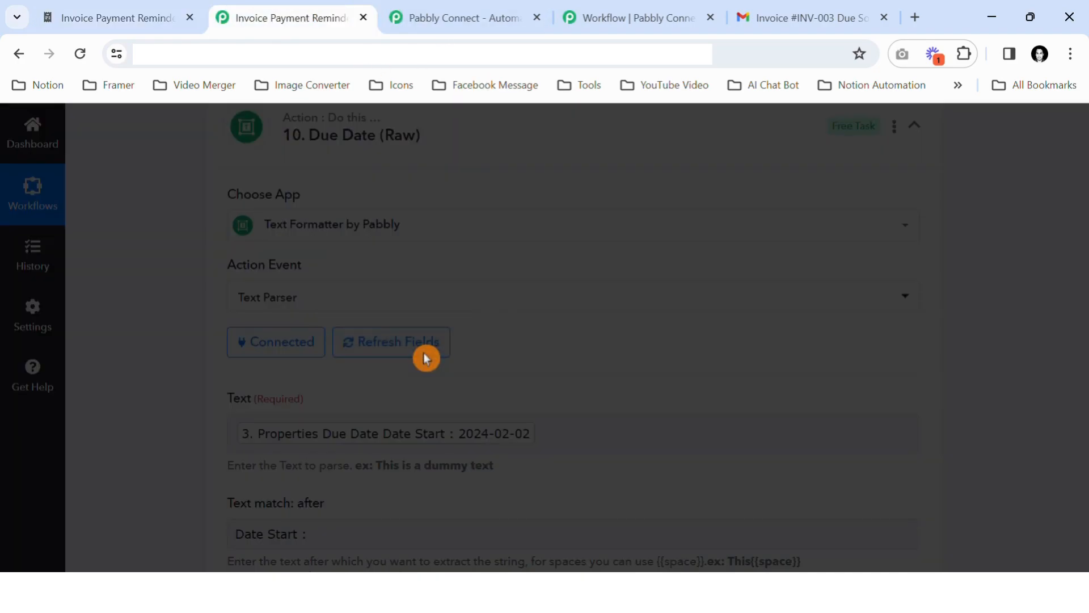
- Save the Due Date (Raw) action with a test request and check the parsed date
scroll(485, 377, down, 8)
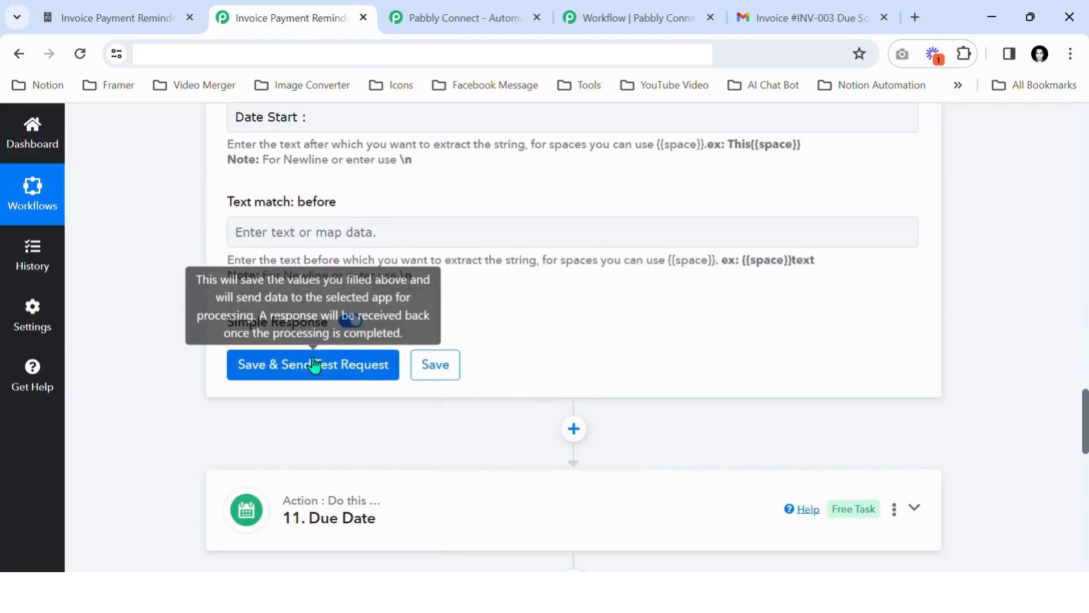
click(315, 367)
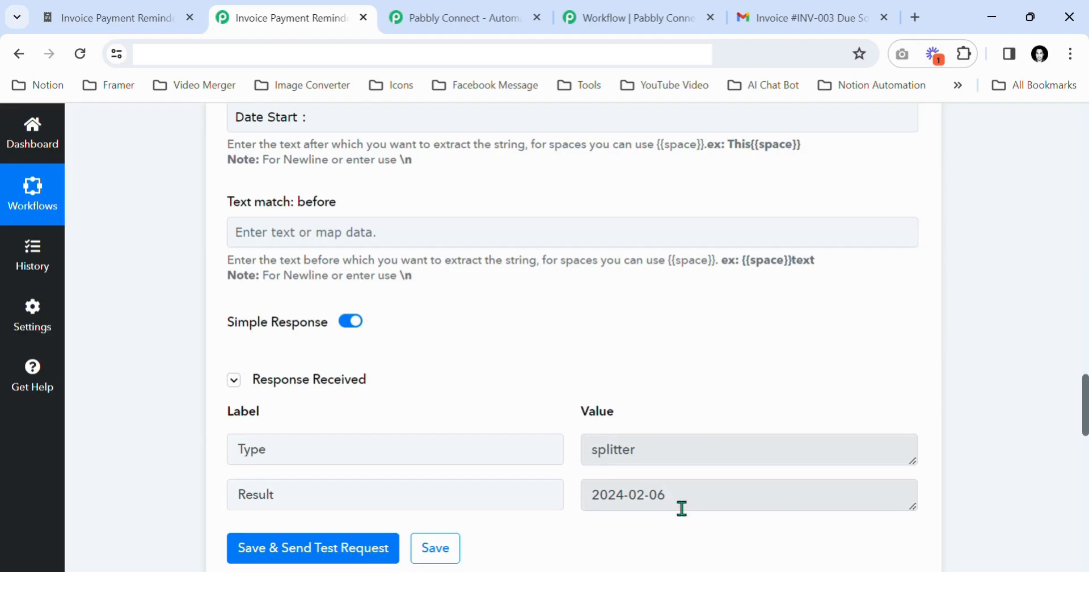
drag(682, 508, 602, 509)
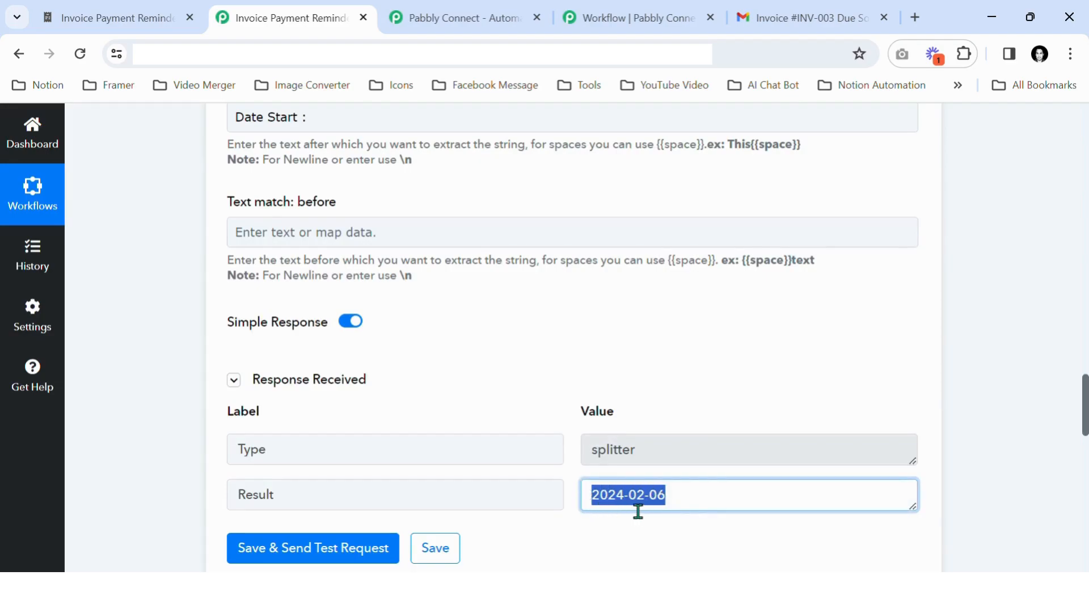
- Open the Due Date action and refresh its date formatter fields
scroll(656, 392, down, 3)
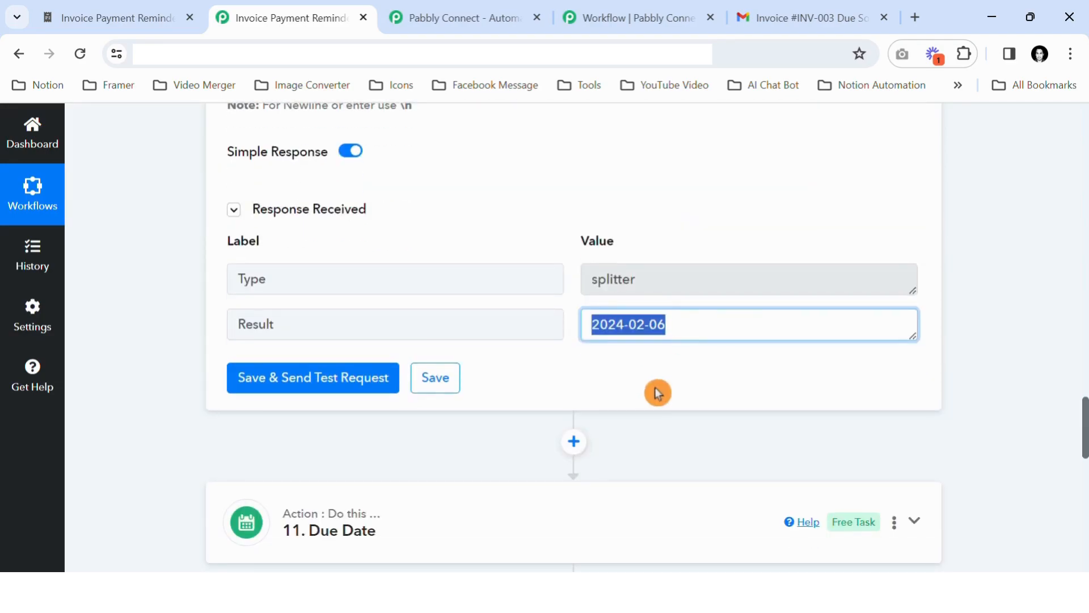
scroll(680, 344, down, 2)
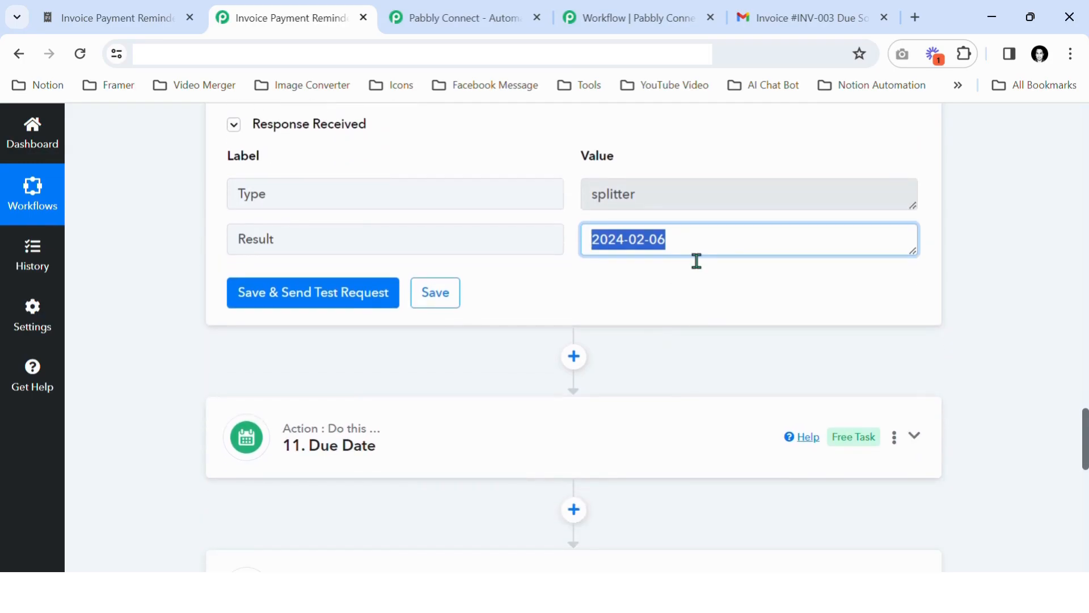
click(405, 436)
click(405, 436)
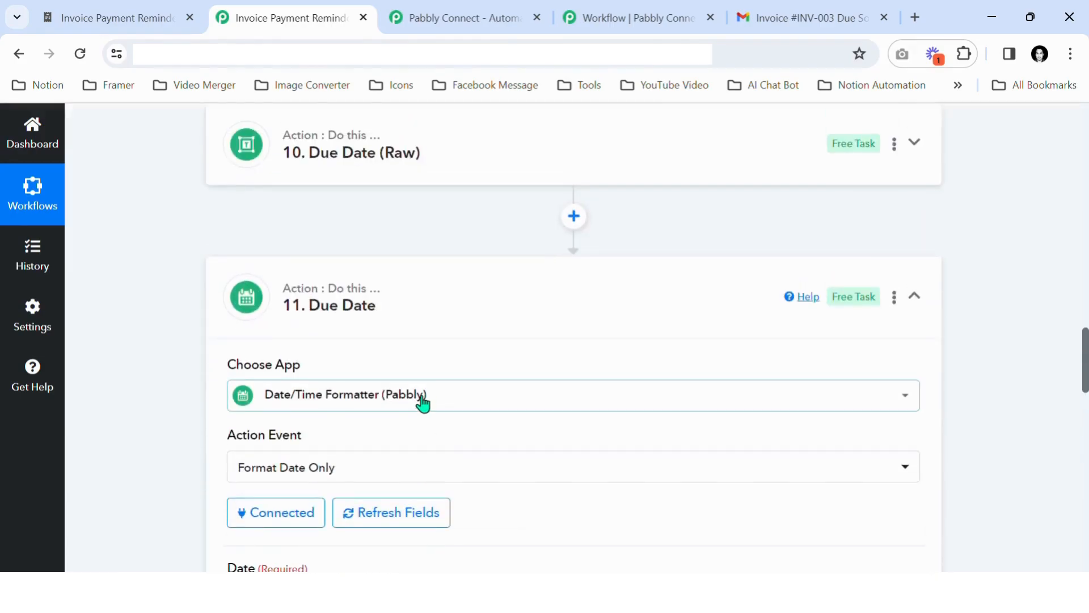
click(435, 348)
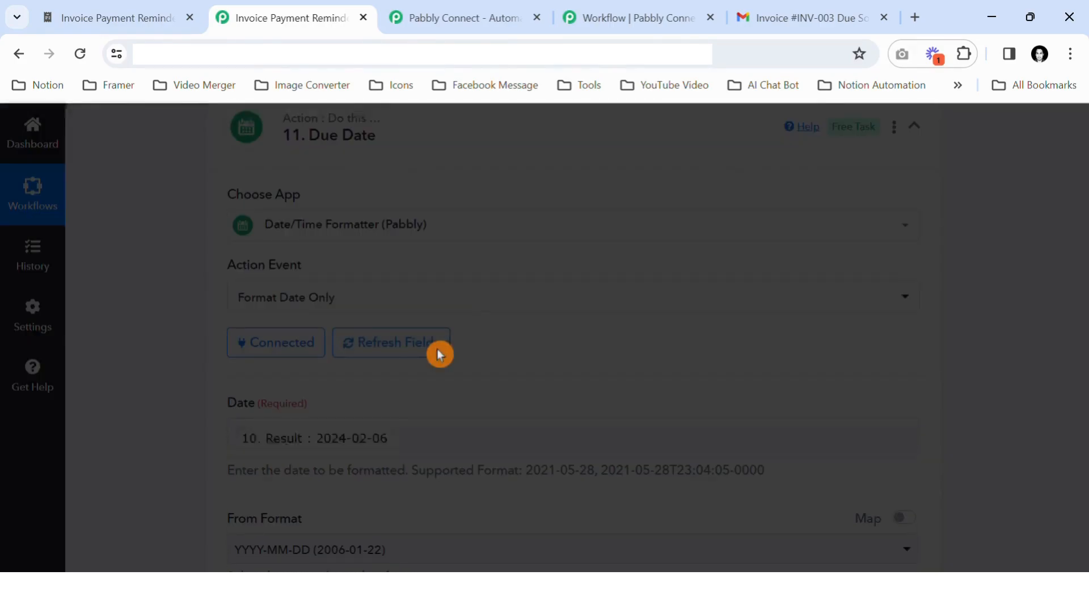
scroll(605, 363, up, 4)
- Save the Due Date action with a test request and compare the formatted date with the due invoice in Notion
scroll(613, 257, down, 10)
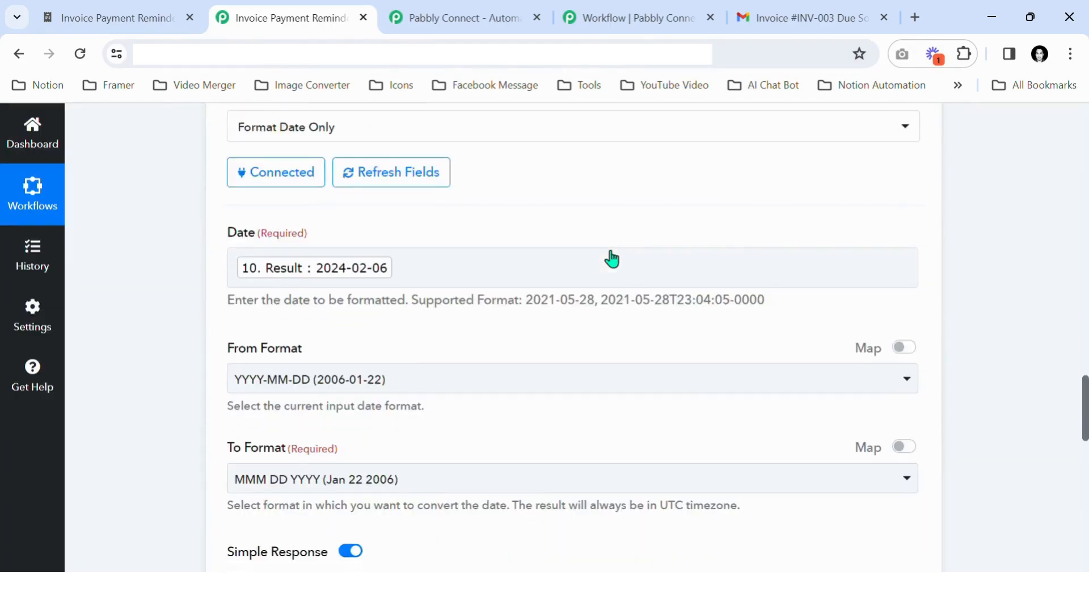
click(320, 438)
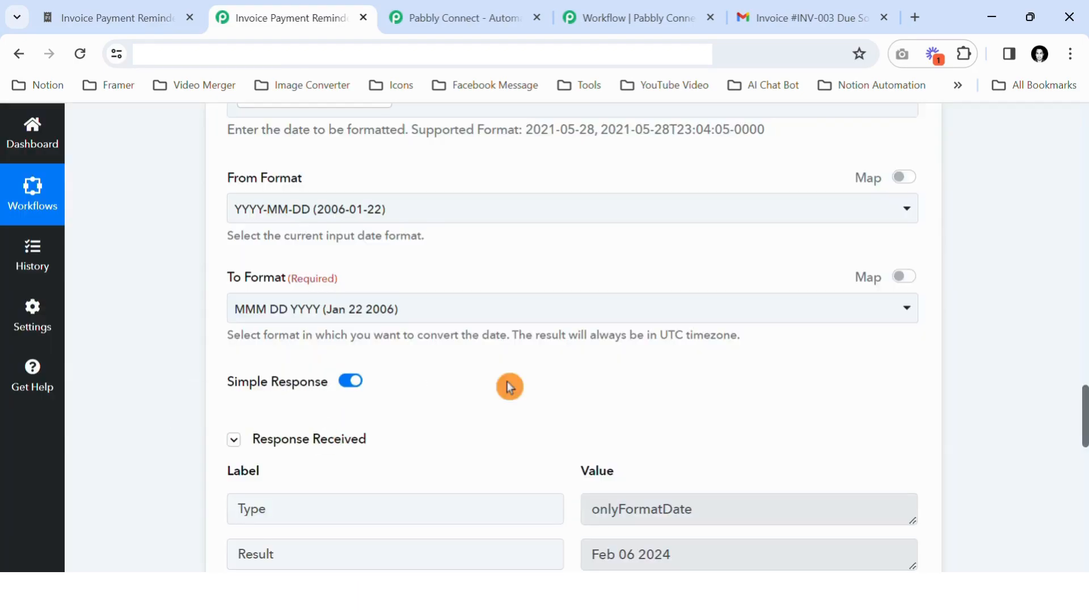
scroll(516, 379, down, 3)
click(712, 394)
drag(714, 397, 606, 390)
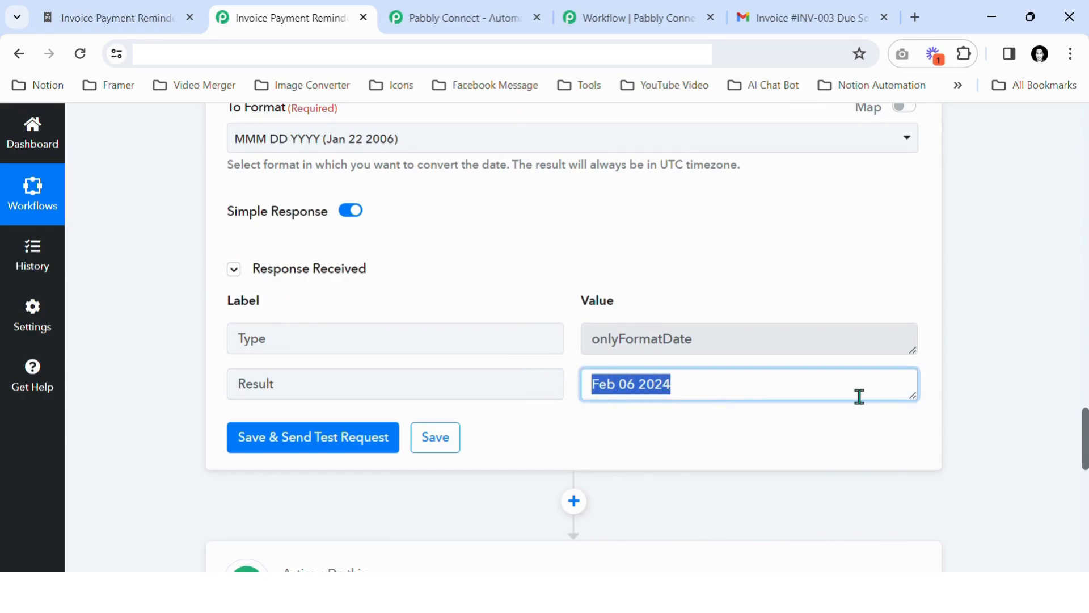
click(1018, 388)
click(698, 423)
drag(695, 404, 588, 402)
click(159, 16)
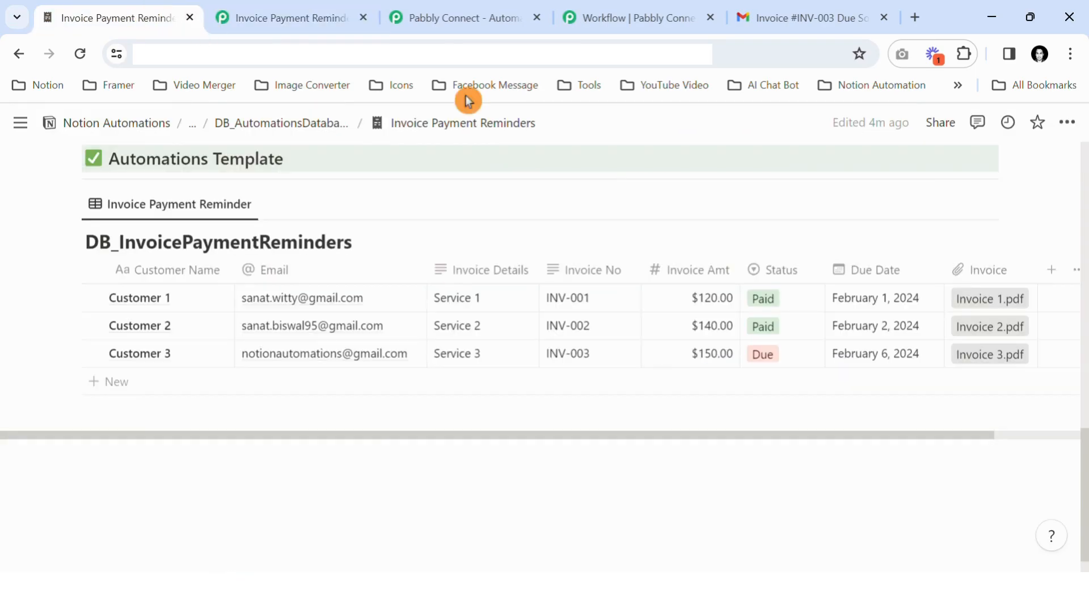
- Open the Invoice Name action, check the due invoice's attached file in Notion, and refresh the action's fields
click(326, 16)
scroll(439, 428, down, 5)
click(461, 351)
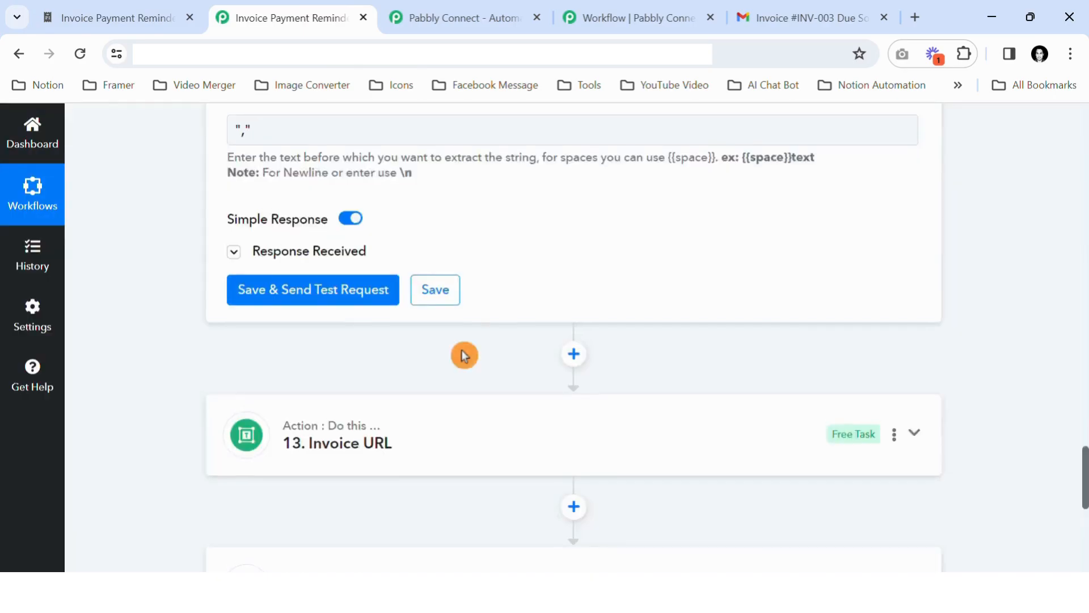
click(175, 13)
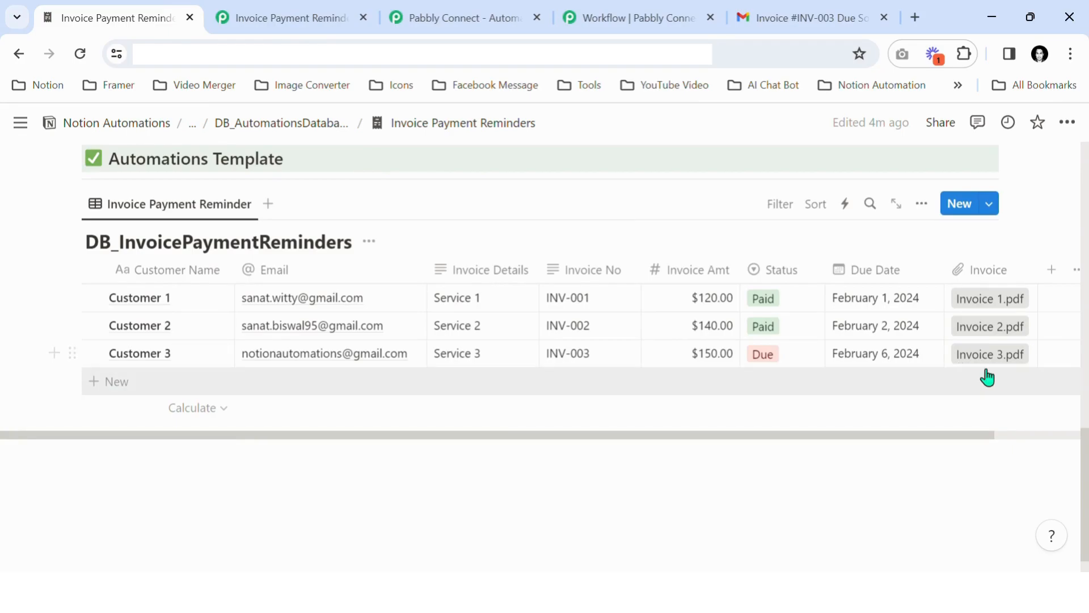
click(311, 15)
scroll(480, 416, down, 5)
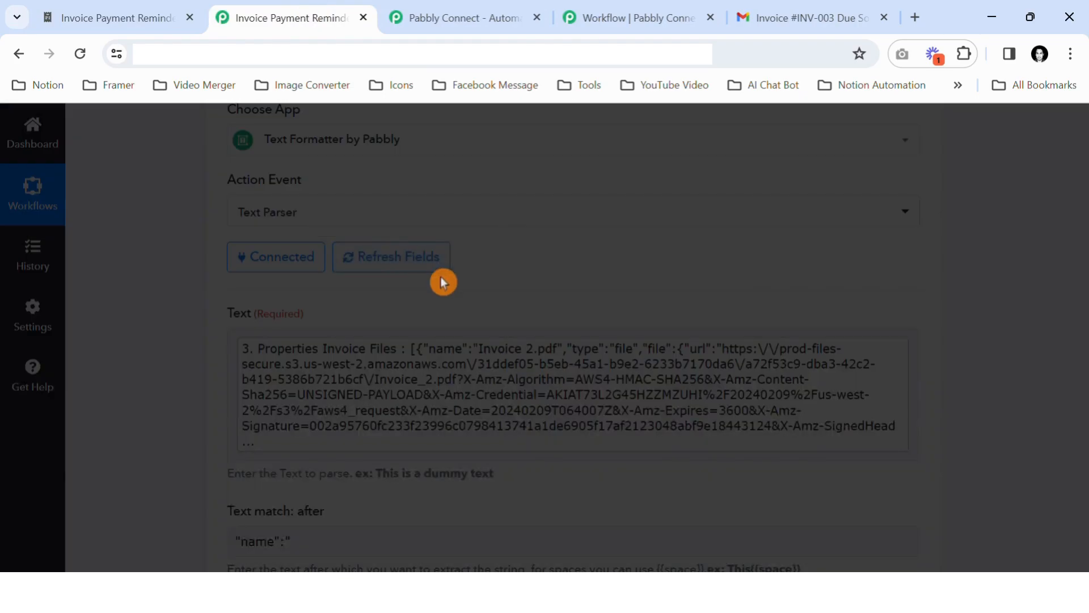
- Save the Invoice Name action with a test request and compare the parsed file name with the invoice attachment in Notion
scroll(409, 477, down, 7)
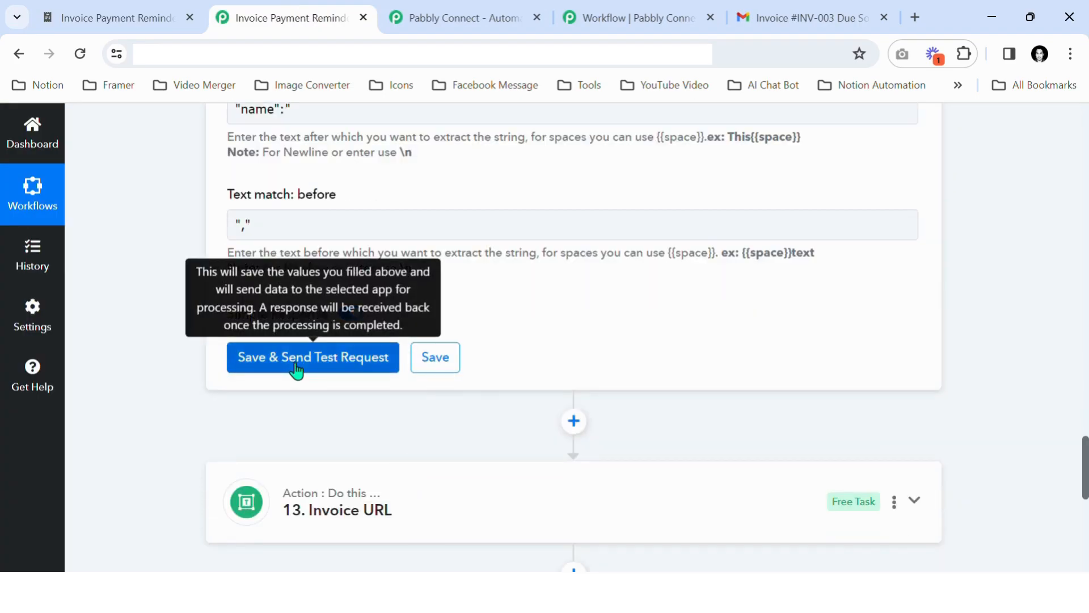
click(300, 370)
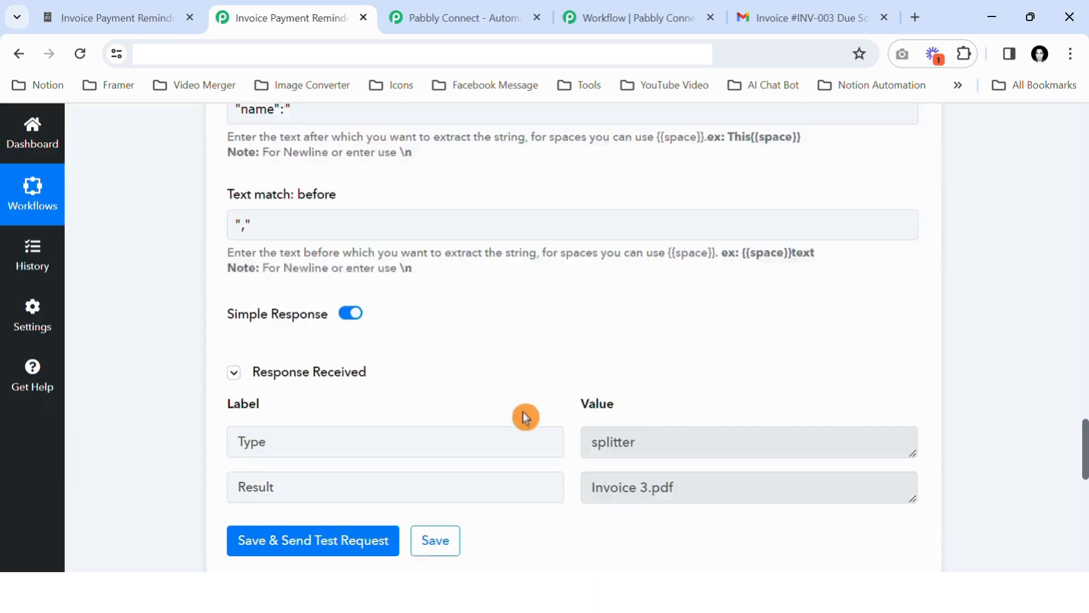
scroll(526, 417, down, 1)
click(703, 416)
drag(704, 416, 584, 416)
click(85, 14)
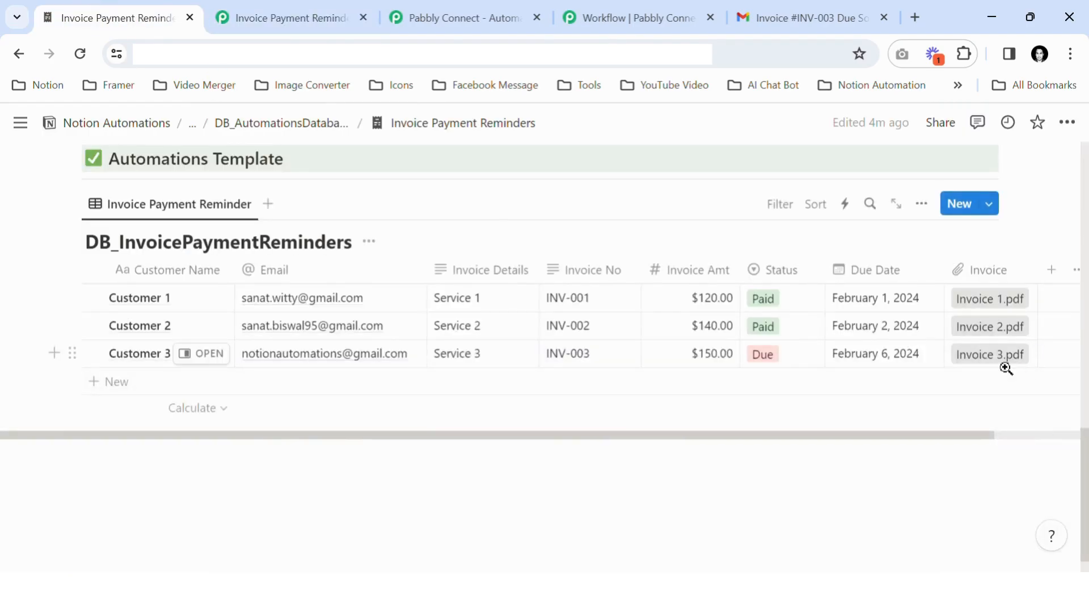
click(348, 13)
- Open the Invoice URL action, refresh its fields, and look up the due invoice's attached file in Notion
scroll(412, 332, down, 5)
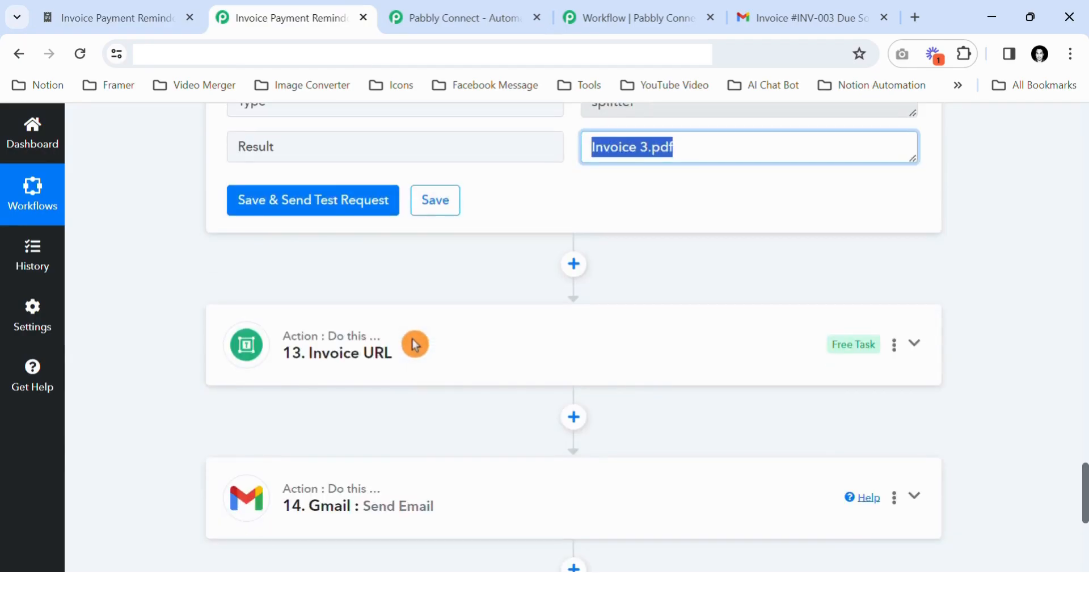
click(424, 212)
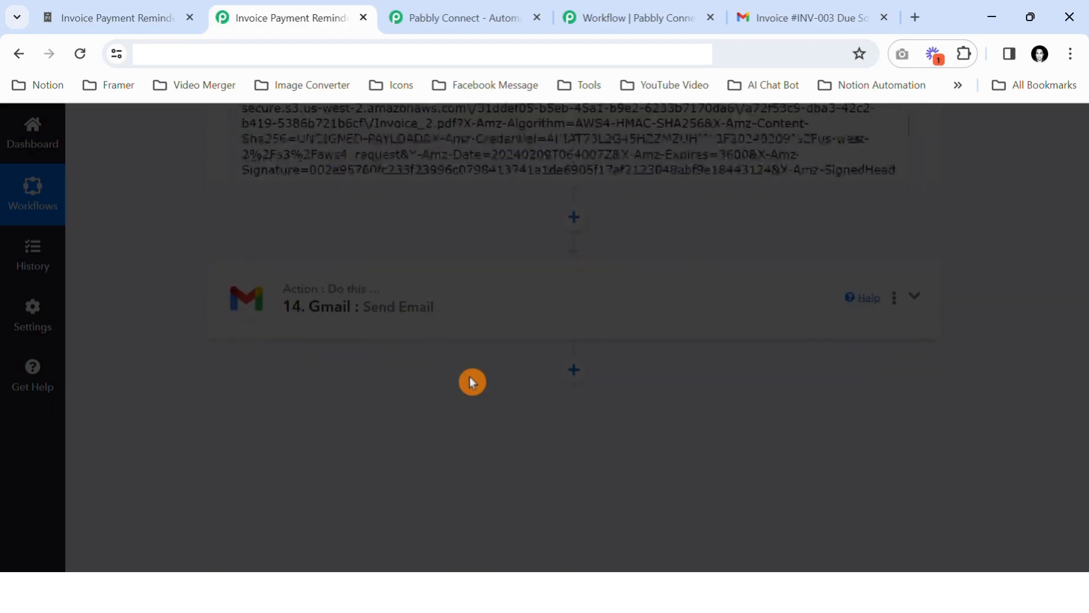
scroll(472, 382, up, 10)
click(165, 15)
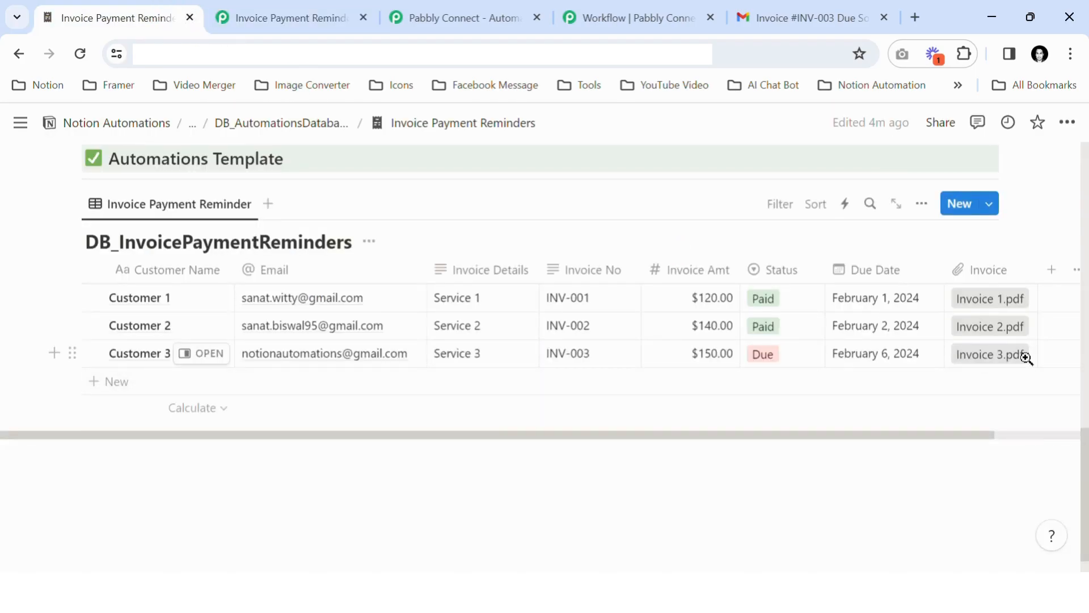
- Switch back to Pabbly Connect, refresh the Invoice URL action's fields, and save the action with a test request
click(340, 16)
scroll(416, 162, down, 3)
click(437, 342)
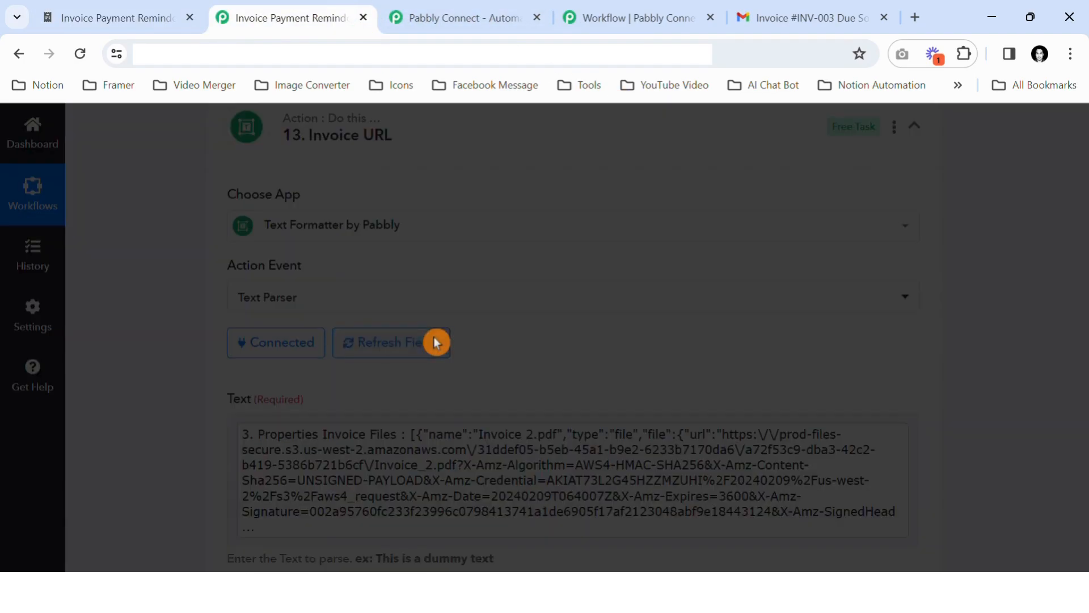
scroll(561, 312, down, 8)
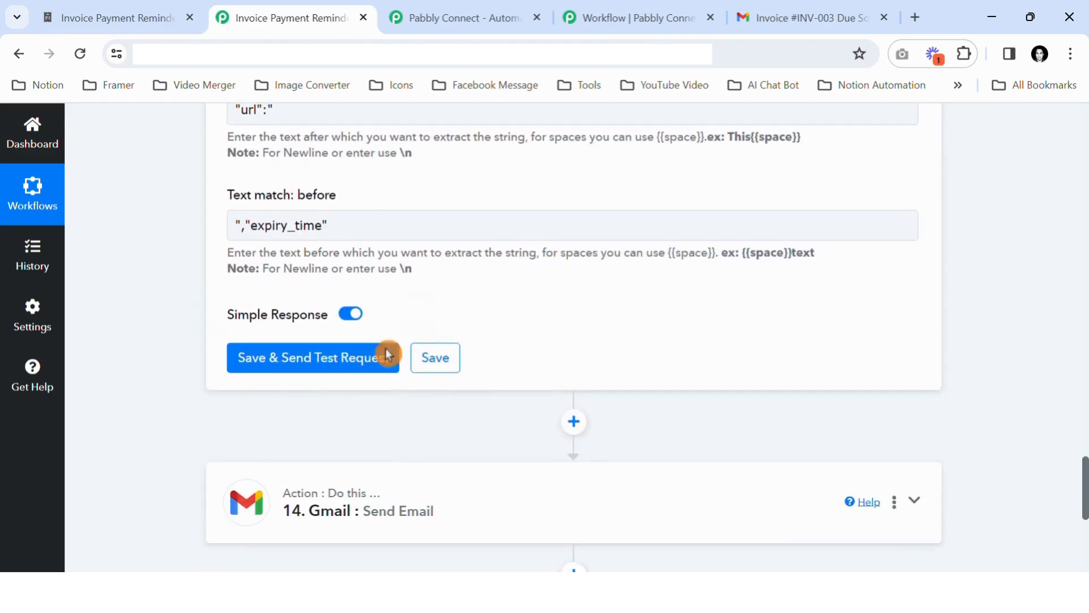
click(387, 354)
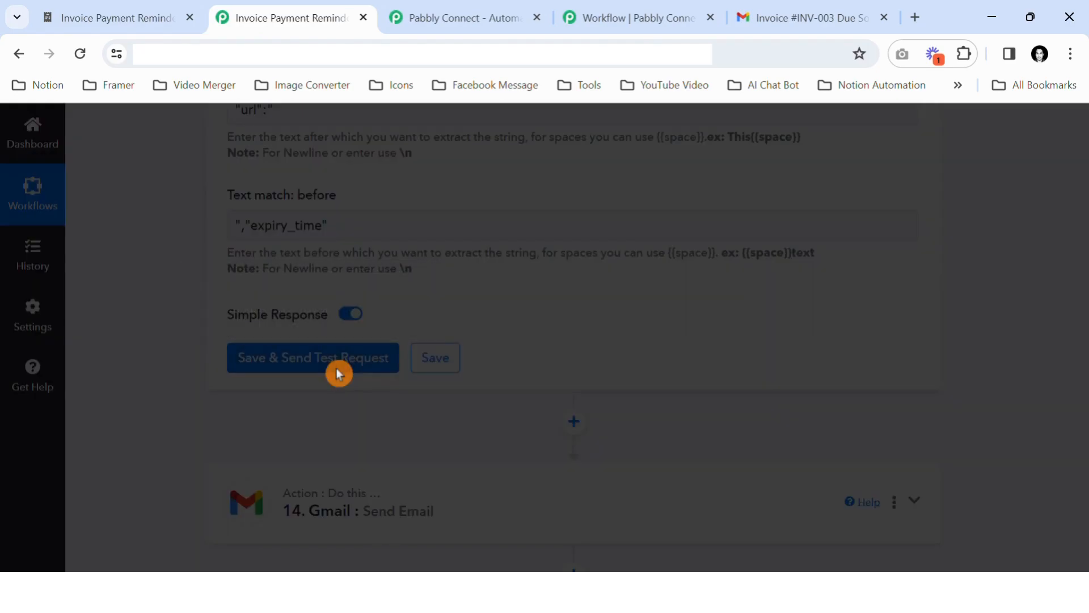
scroll(539, 372, down, 4)
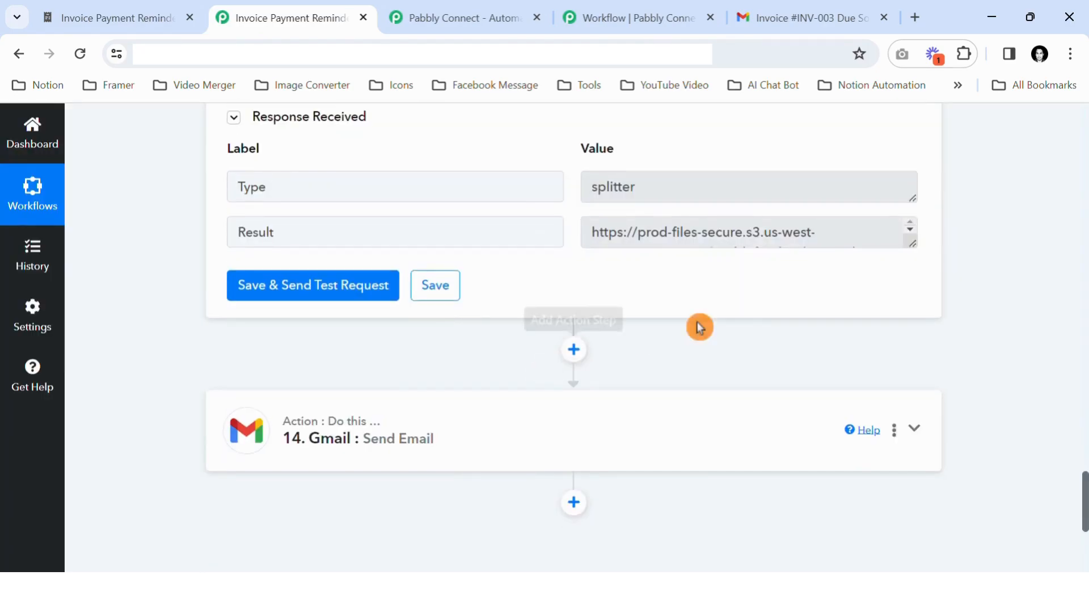
scroll(740, 307, up, 10)
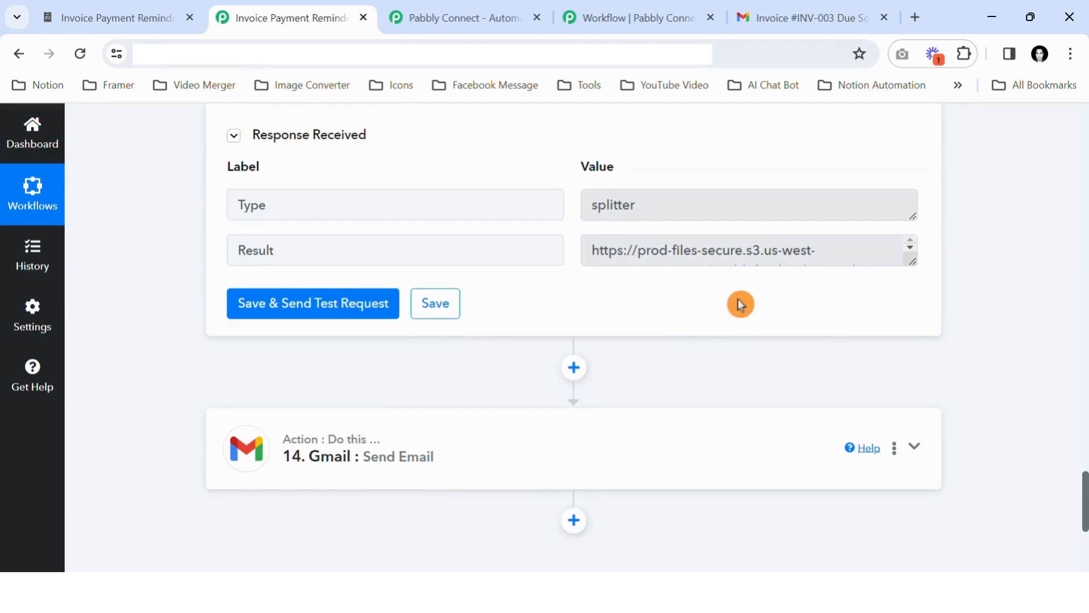
scroll(732, 317, up, 3)
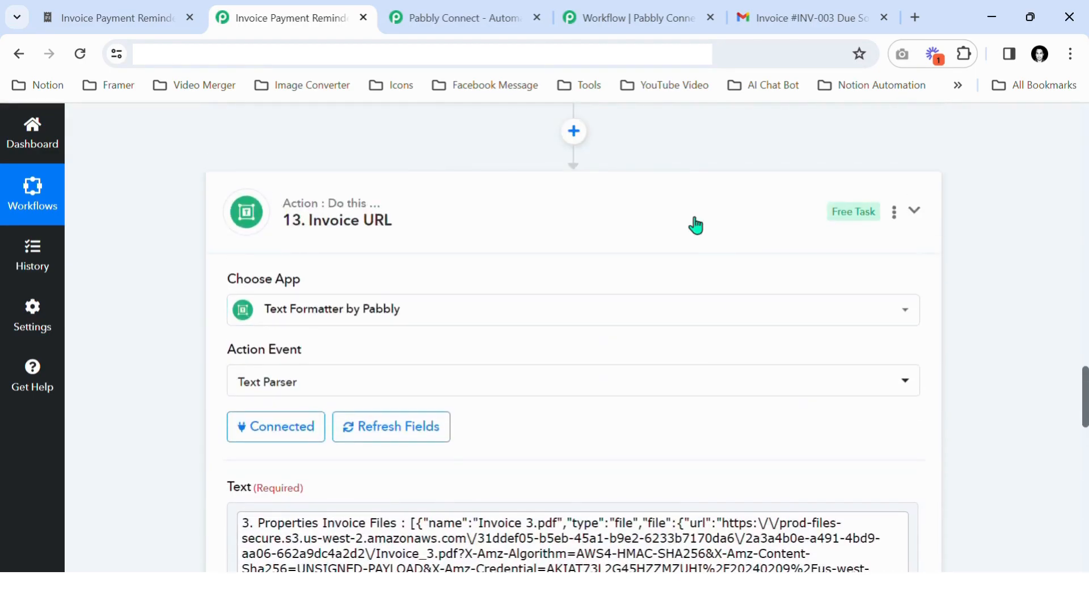
click(693, 223)
- Review the Schedule by Pabbly trigger's daily frequency, run time and saved response
scroll(689, 301, up, 10)
scroll(685, 320, up, 15)
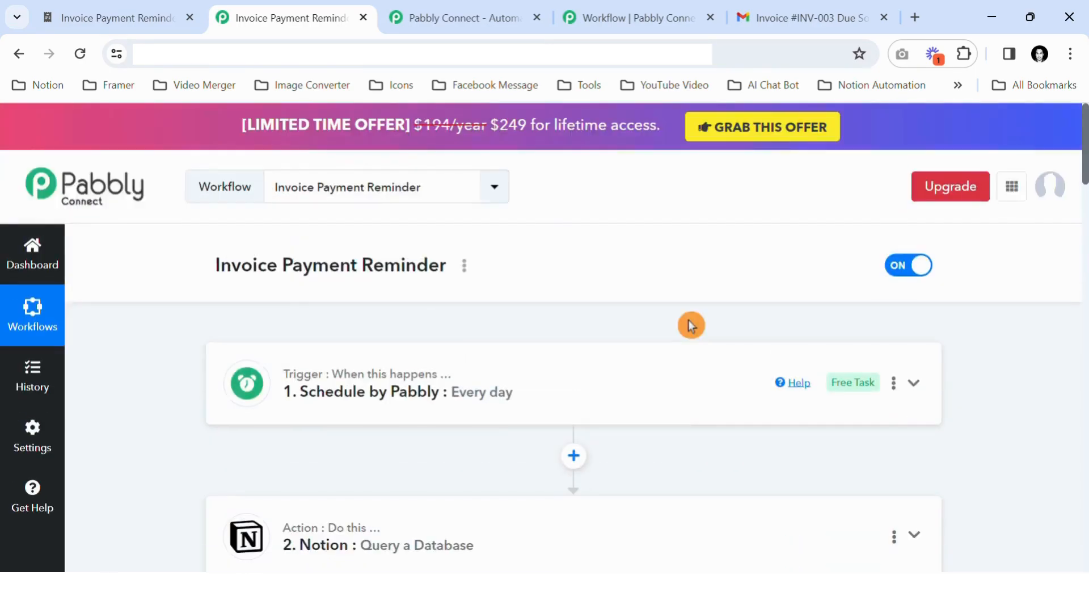
click(572, 397)
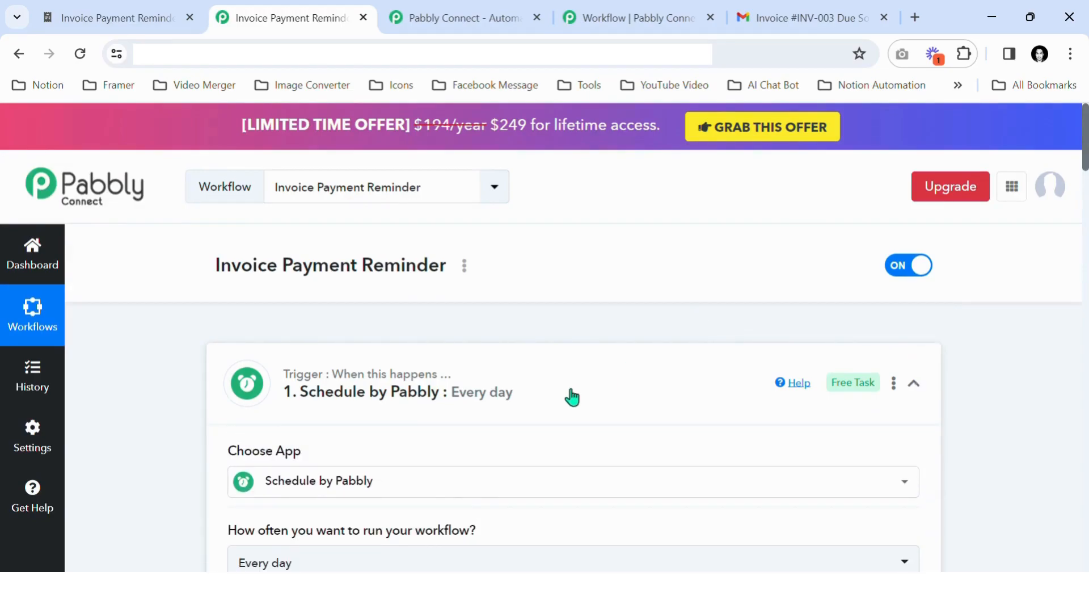
scroll(571, 397, down, 3)
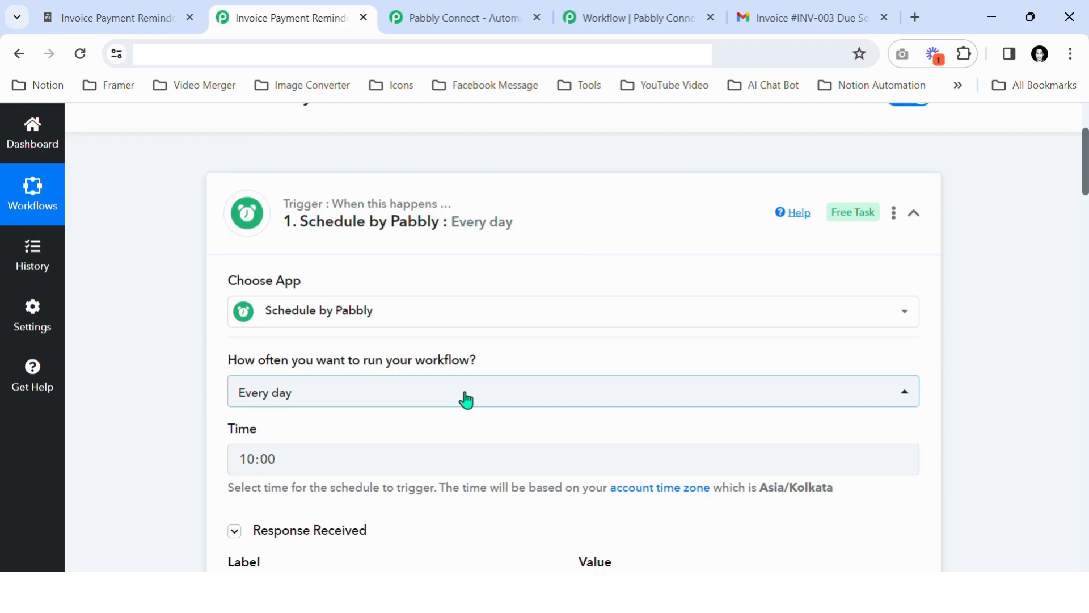
scroll(360, 433, down, 3)
scroll(357, 414, down, 3)
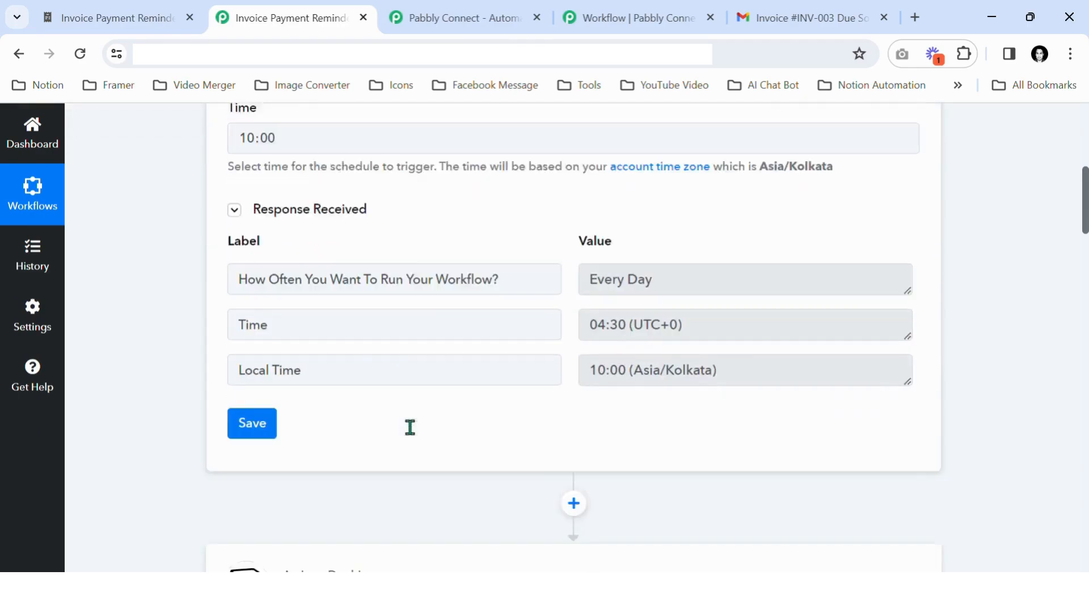
scroll(410, 427, down, 3)
- Open the Query a Database action and compare its database, status filter and sort property with the invoice table in Notion
click(463, 400)
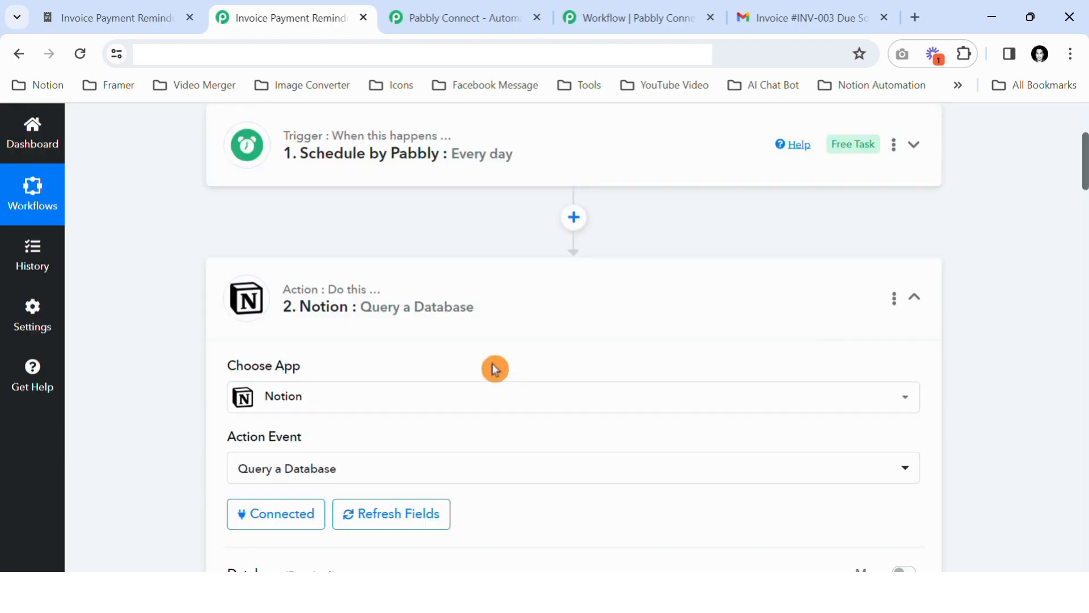
click(113, 18)
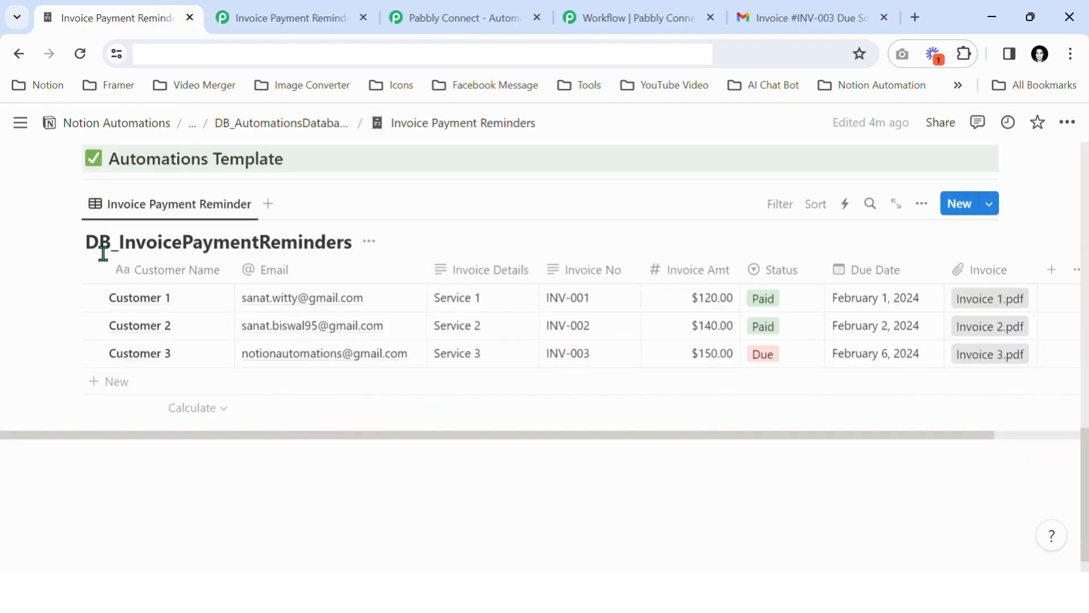
click(312, 15)
scroll(505, 336, down, 5)
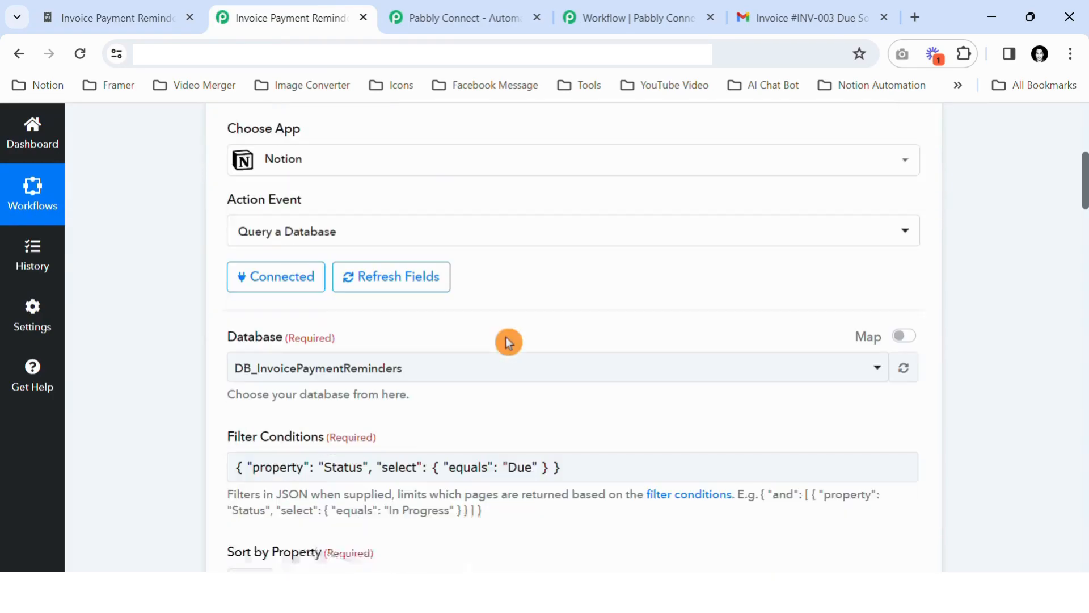
scroll(506, 337, down, 5)
click(289, 319)
click(180, 16)
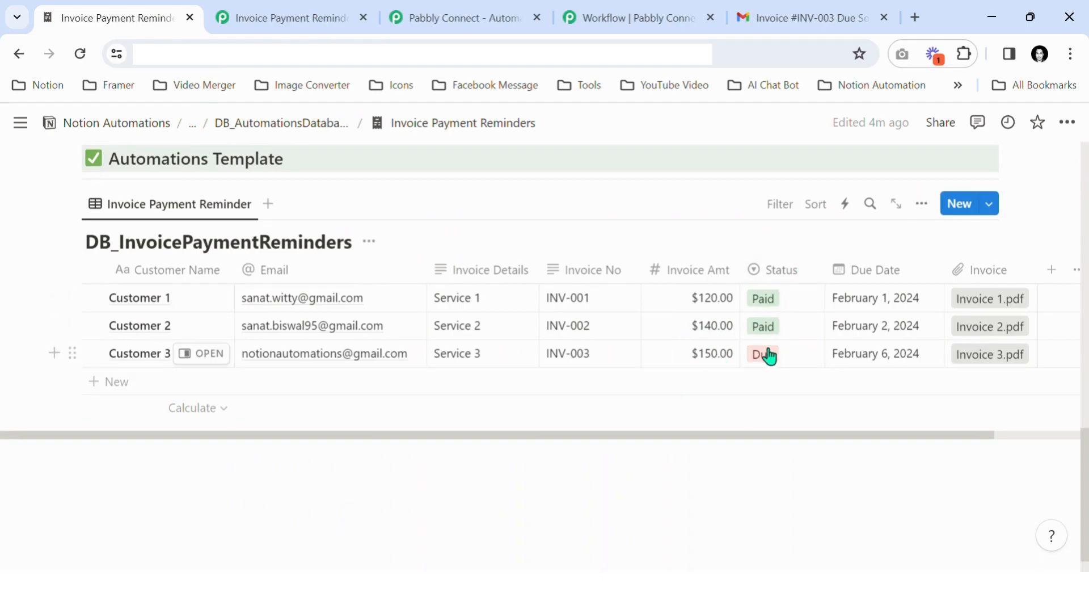
- Return to Pabbly Connect, review the database query's sorting order and received response, and collapse the action
click(306, 14)
scroll(411, 350, down, 5)
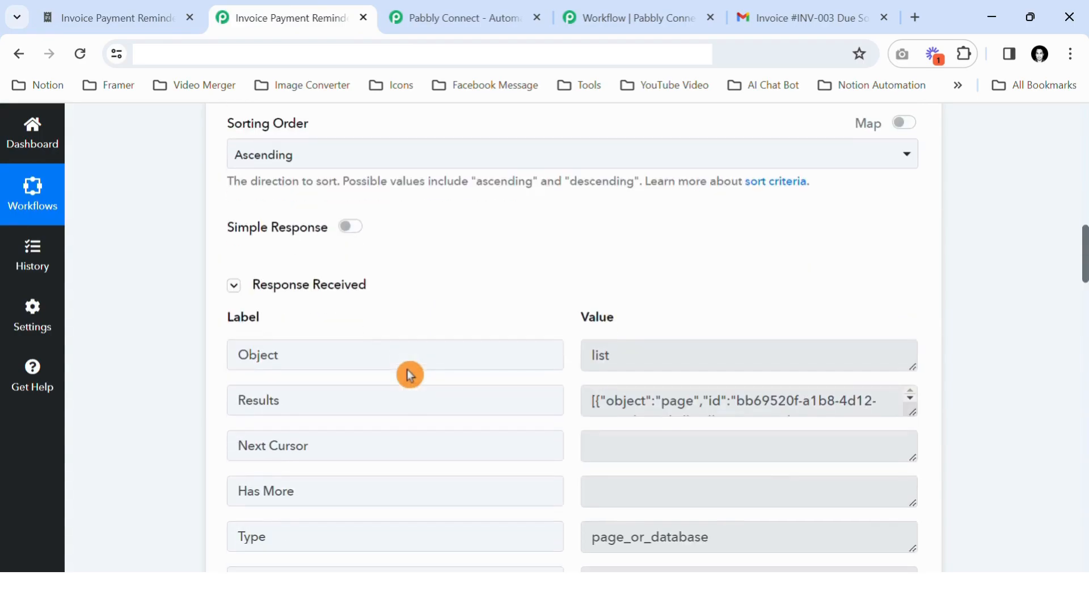
click(428, 301)
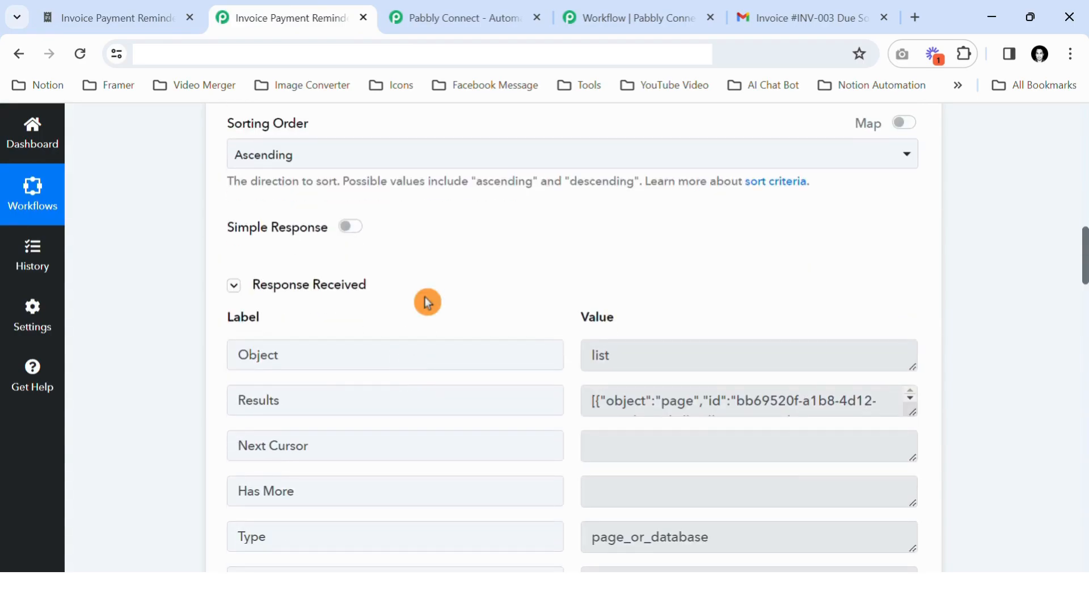
scroll(428, 302, down, 3)
scroll(432, 301, down, 3)
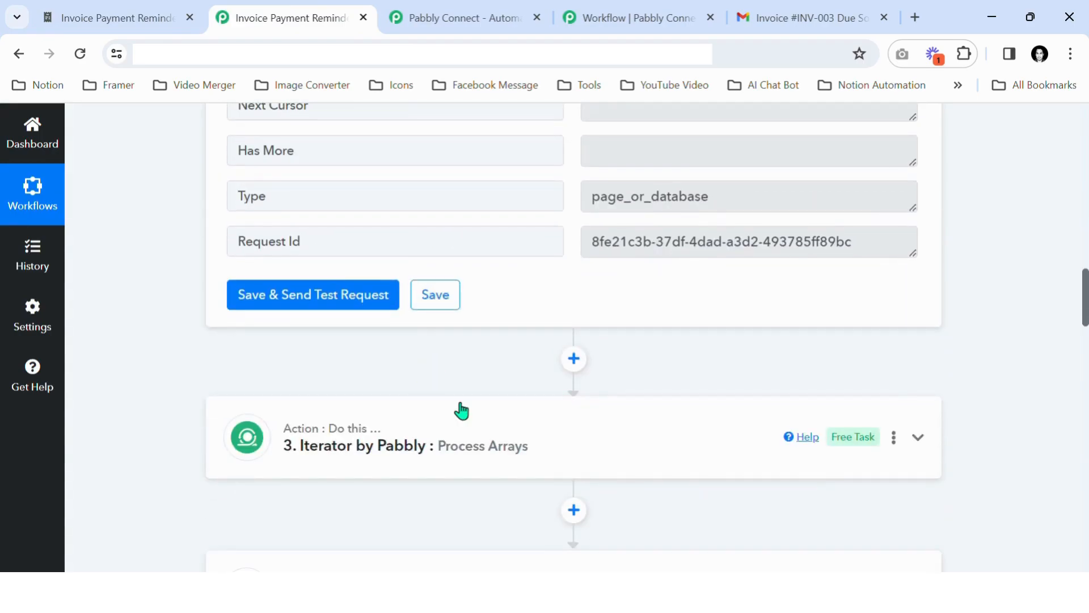
scroll(462, 410, down, 3)
scroll(462, 410, up, 3)
click(452, 303)
scroll(544, 373, up, 15)
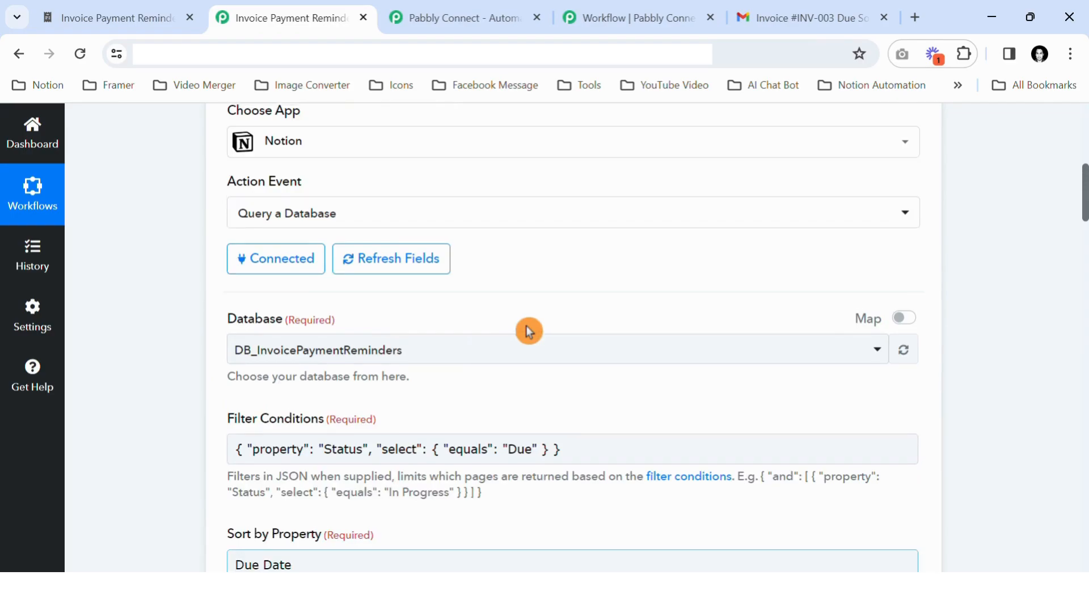
click(552, 211)
- Open the Gmail Send Email action and its account connection settings
scroll(535, 312, down, 14)
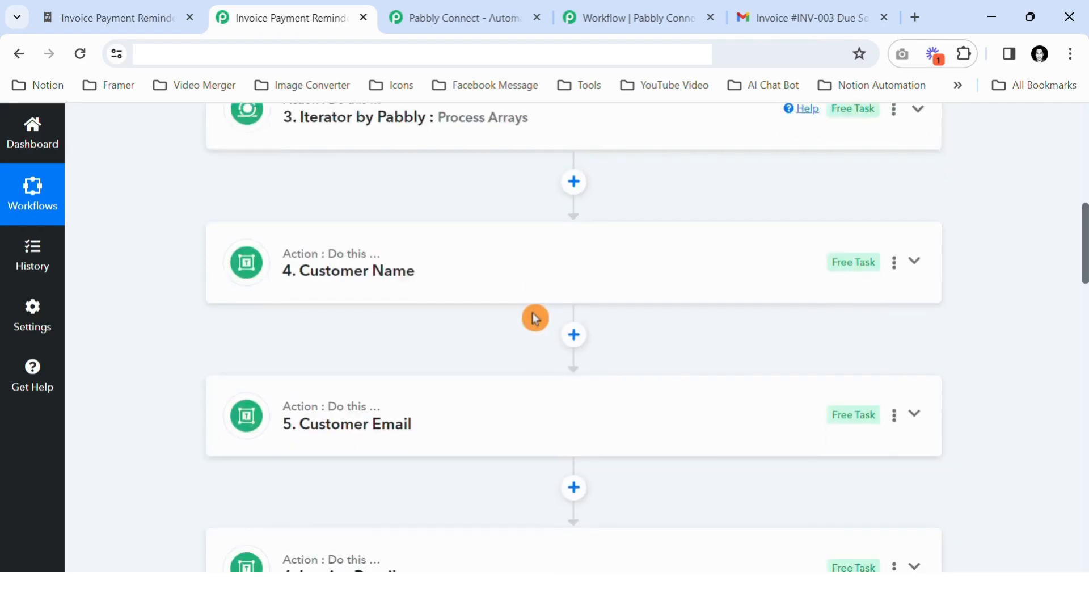
scroll(532, 313, down, 12)
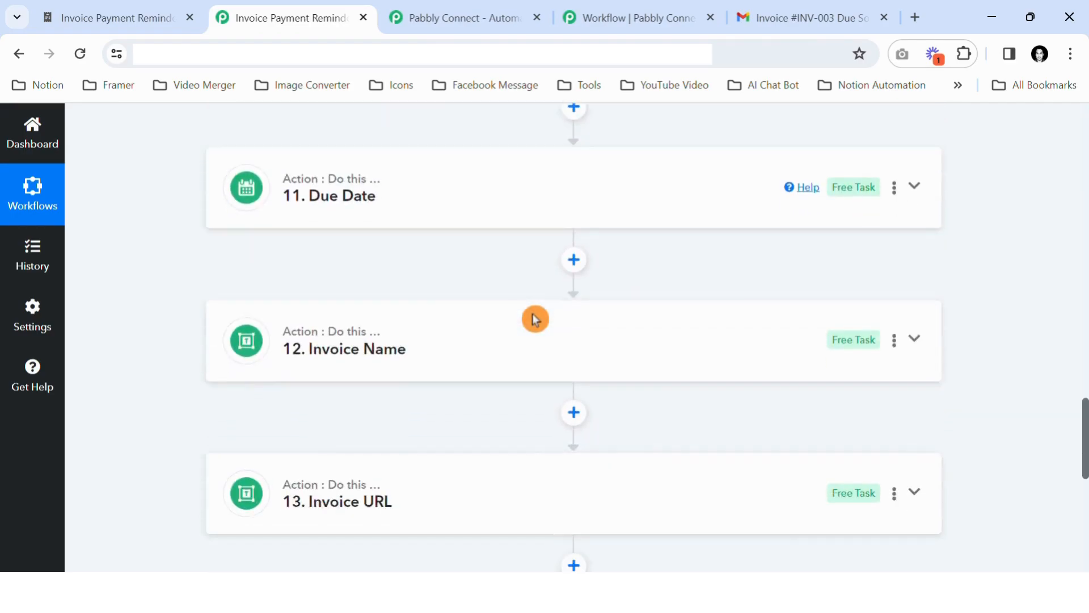
scroll(530, 314, down, 3)
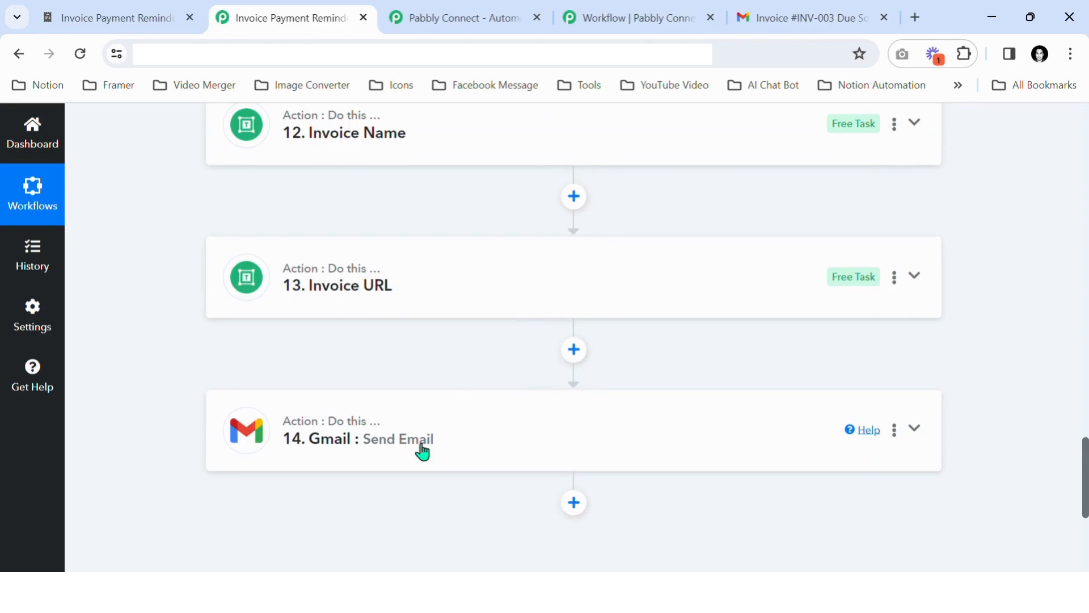
click(520, 432)
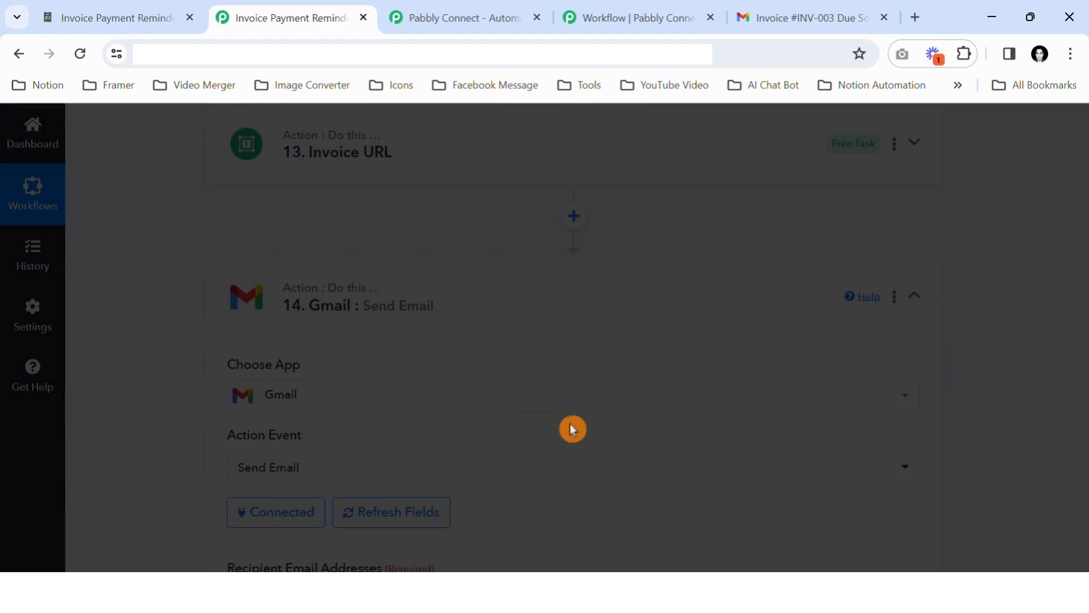
scroll(545, 402, down, 2)
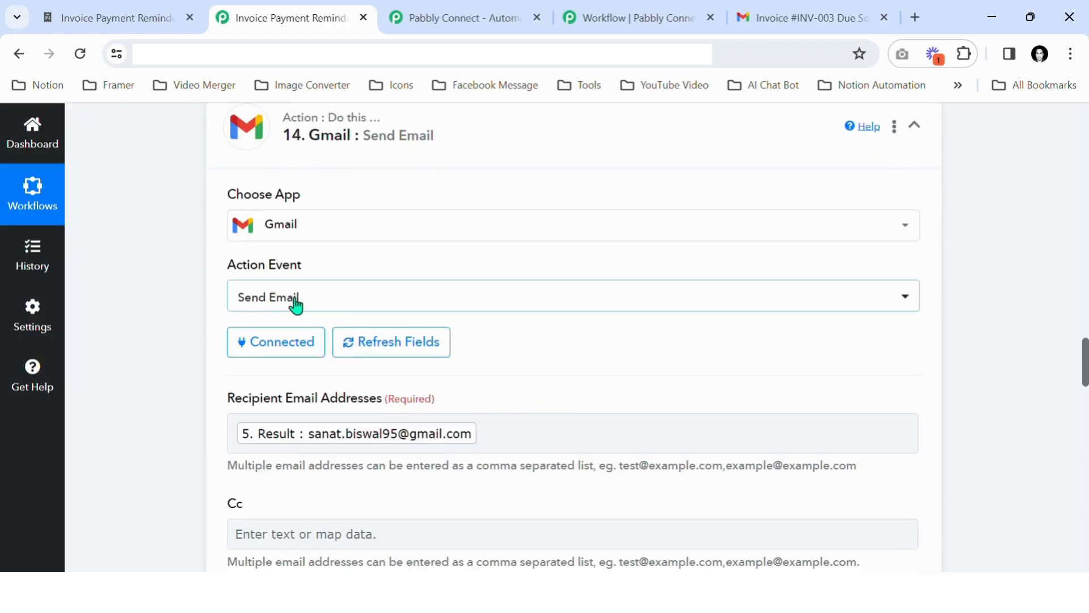
click(291, 358)
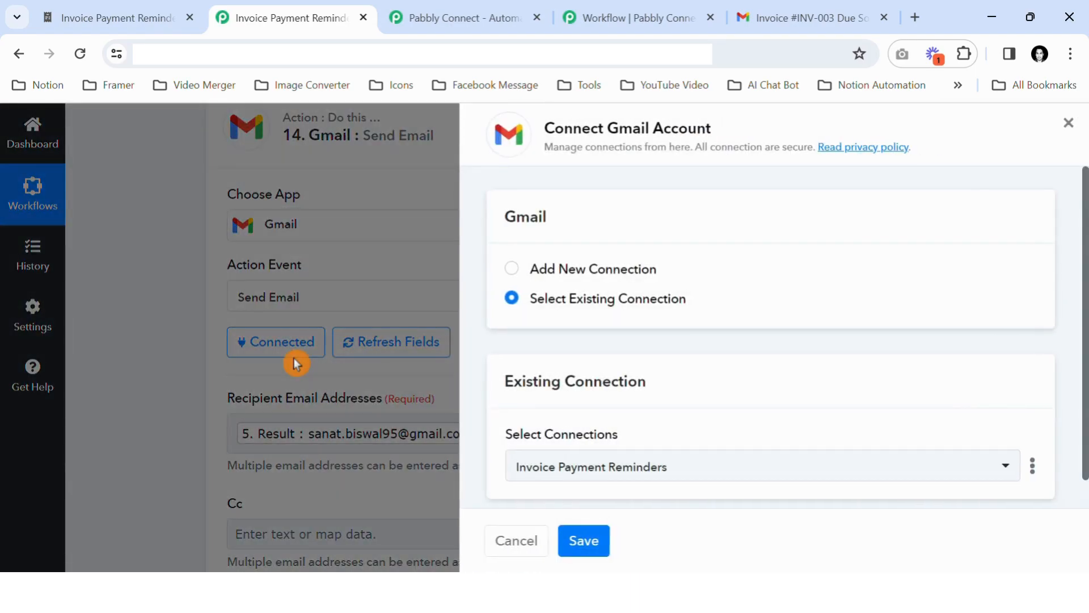
- Reauthorize the existing Invoice Payment Reminders connection with the Gmail account and save it for the Send Email action
click(1033, 467)
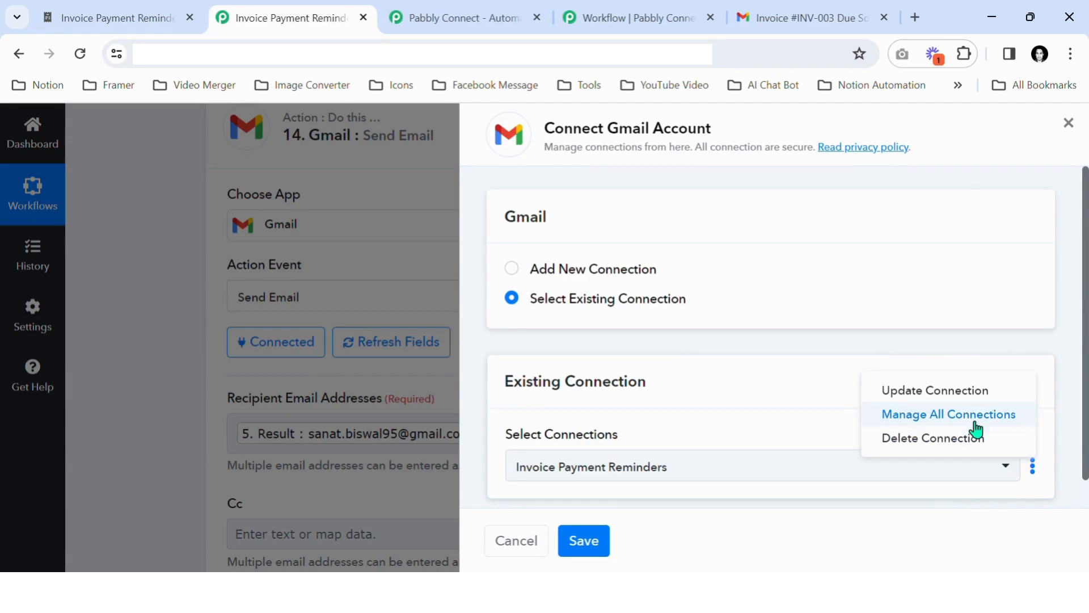
click(953, 397)
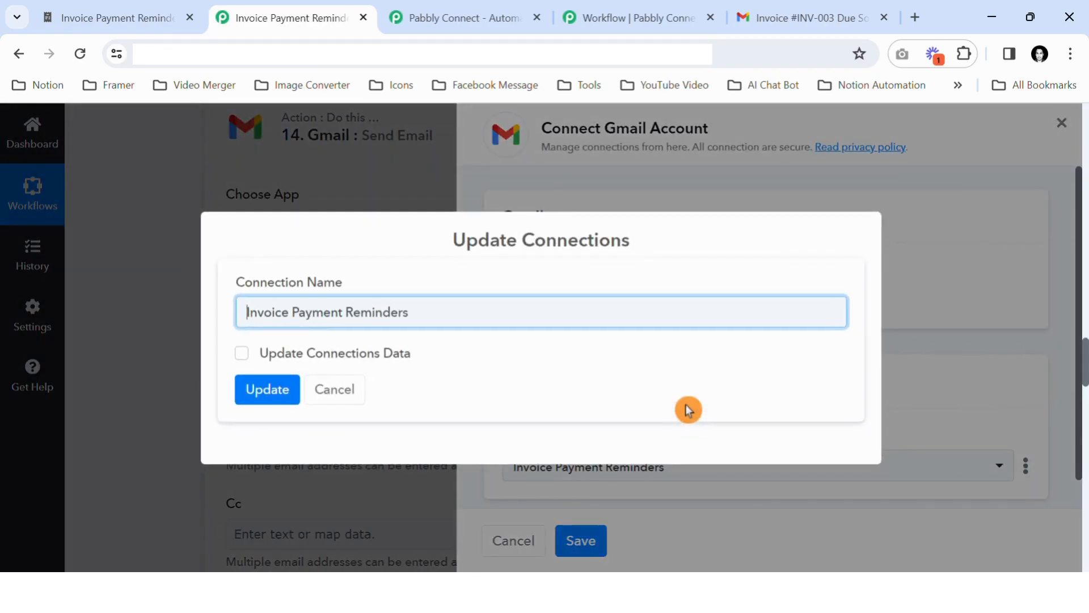
click(242, 353)
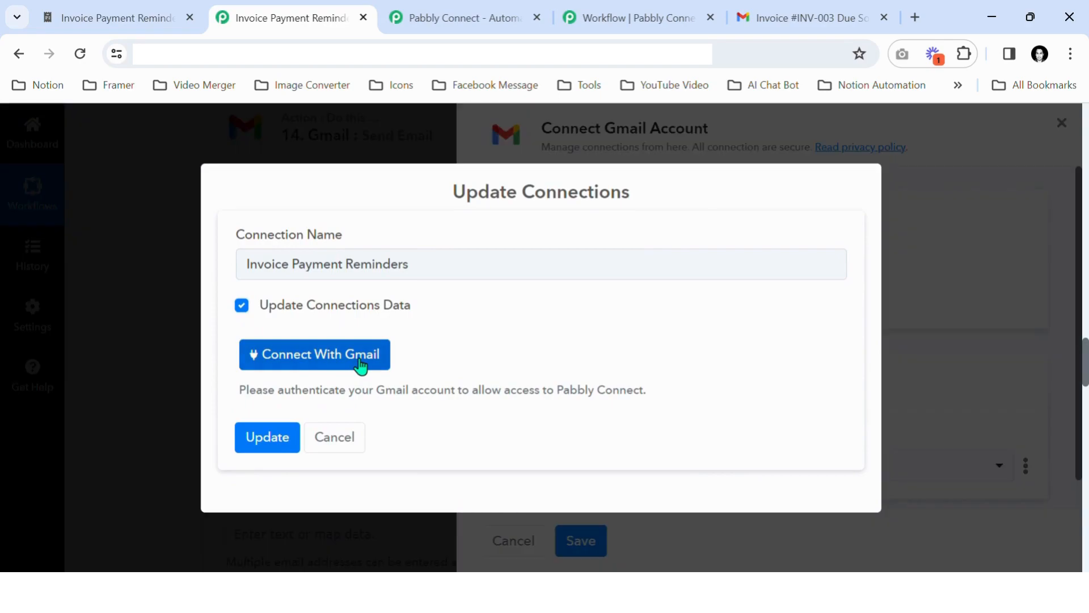
click(363, 366)
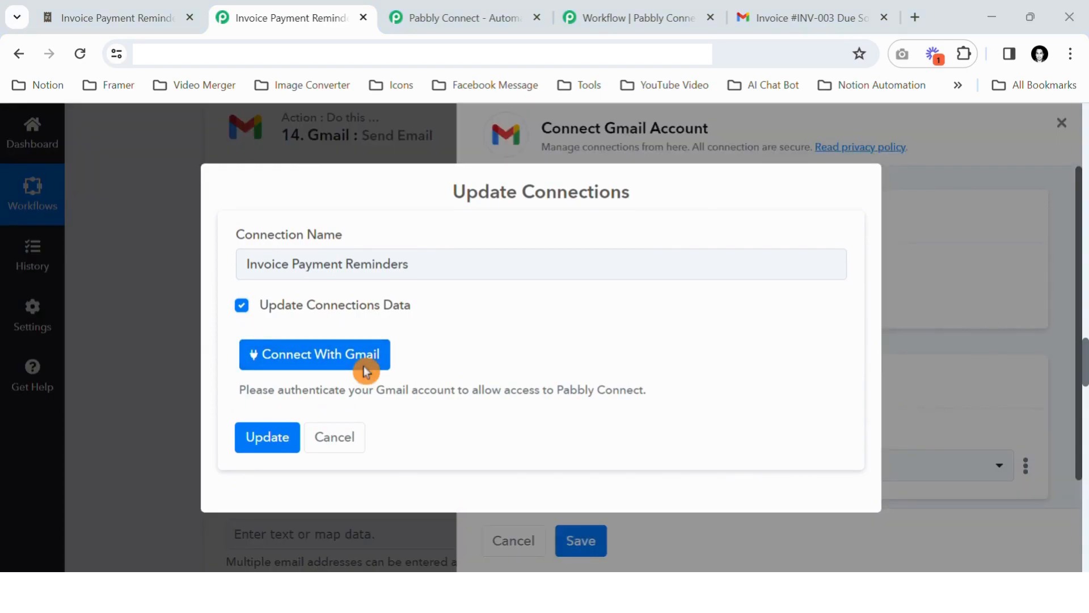
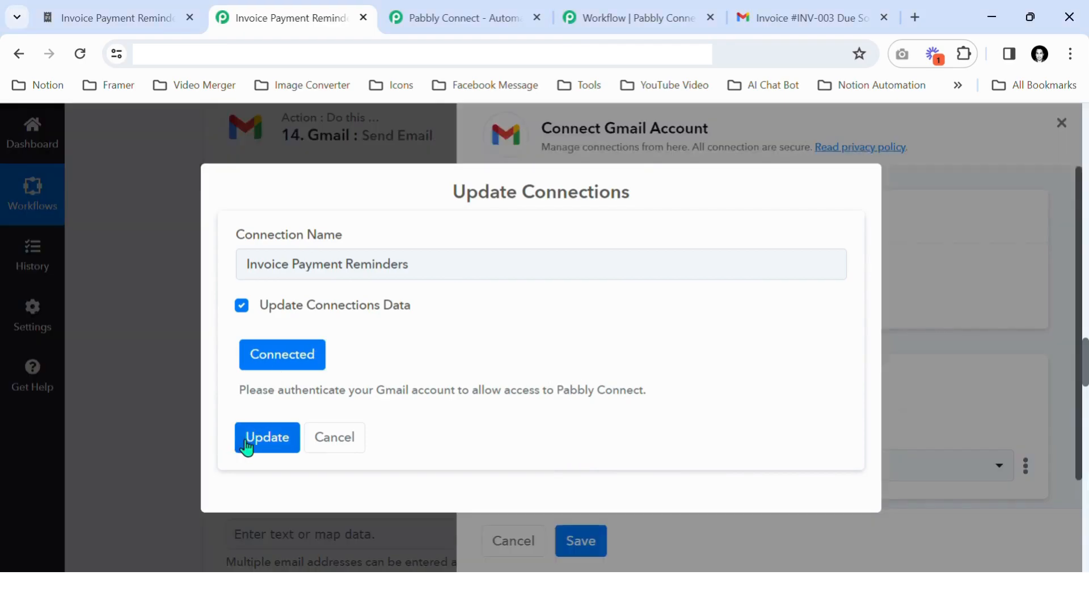
click(248, 446)
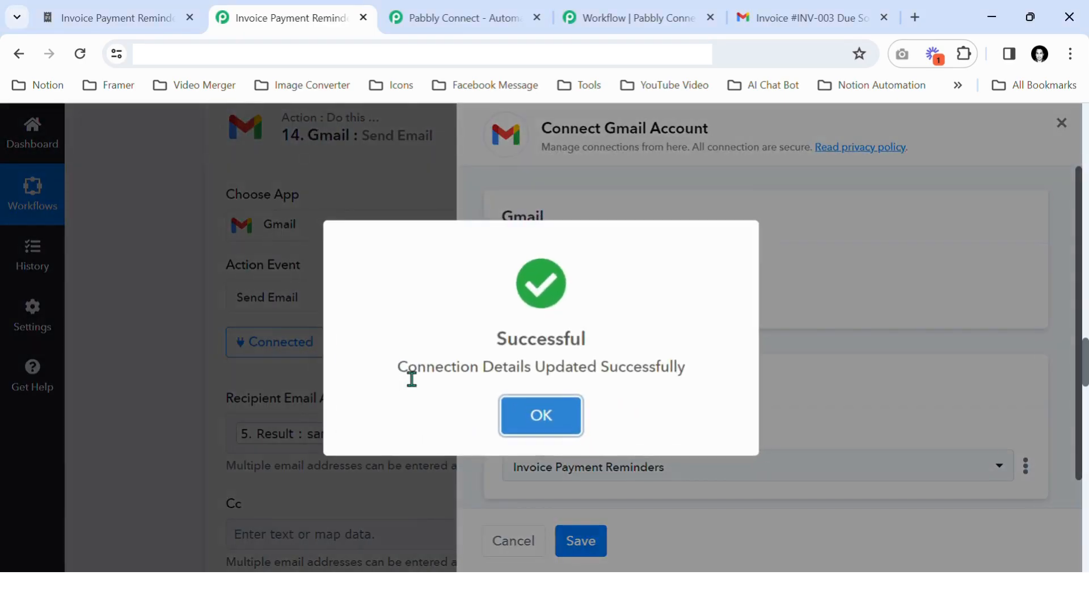
click(533, 415)
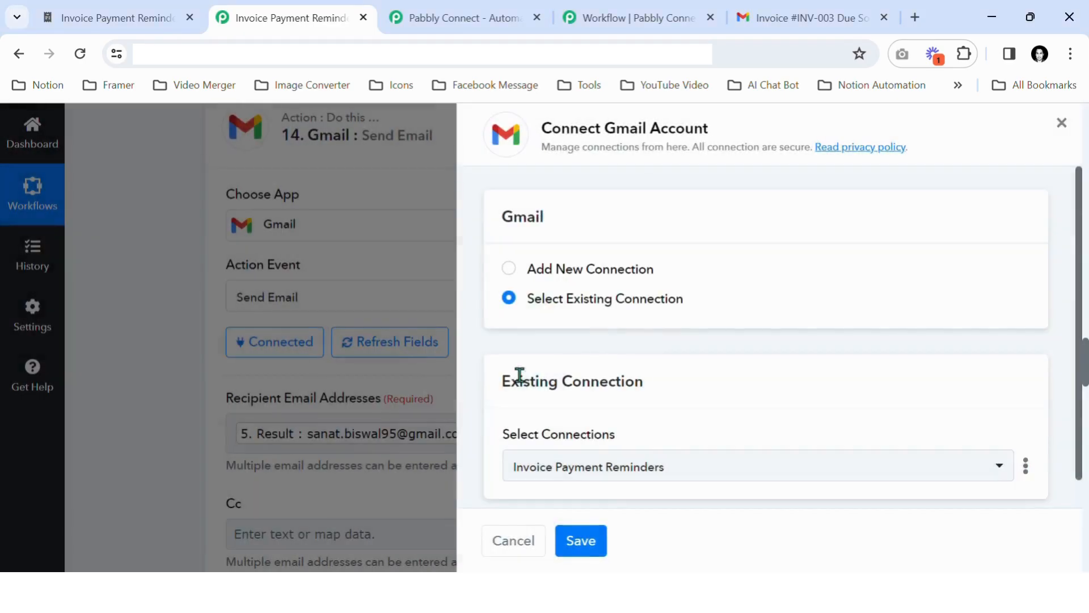
scroll(627, 365, down, 1)
click(584, 541)
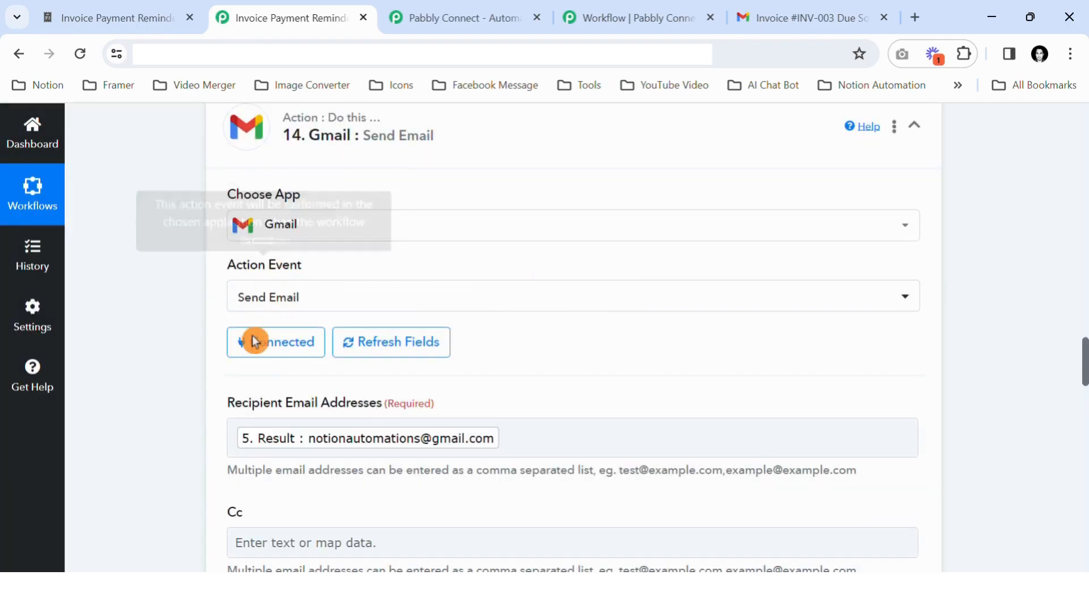
- Refresh the Gmail action's fields and review the mapped recipient, HTML email content and invoice attachment
click(418, 361)
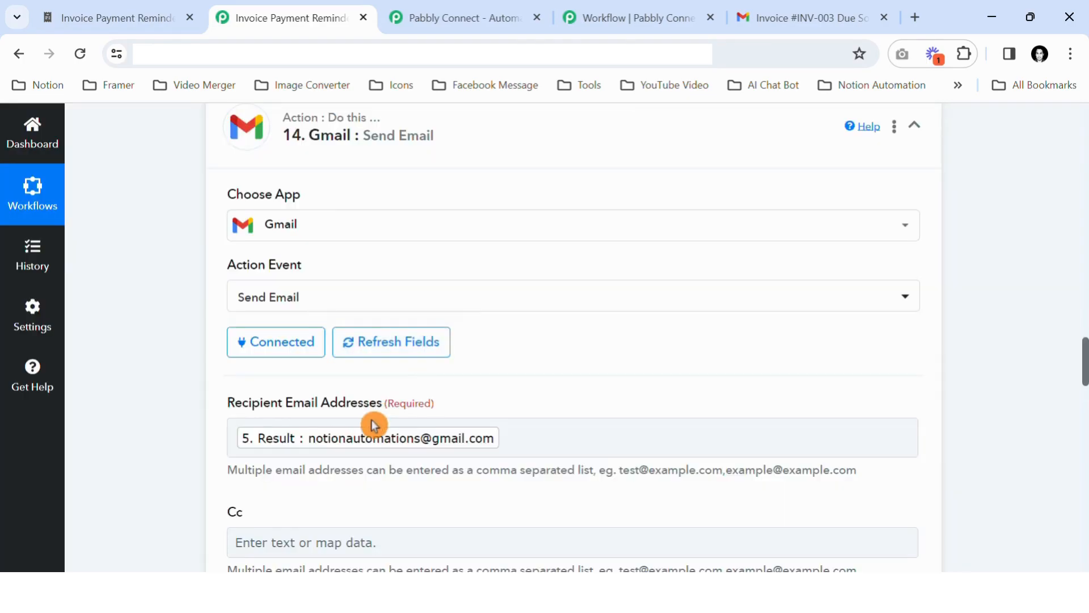
scroll(379, 409, down, 15)
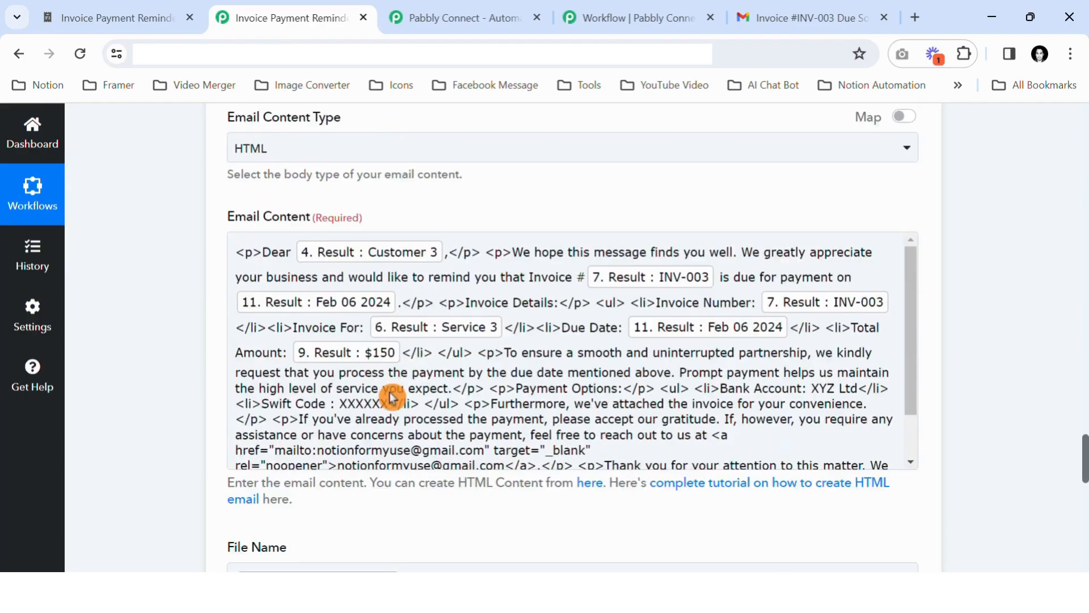
scroll(391, 396, down, 10)
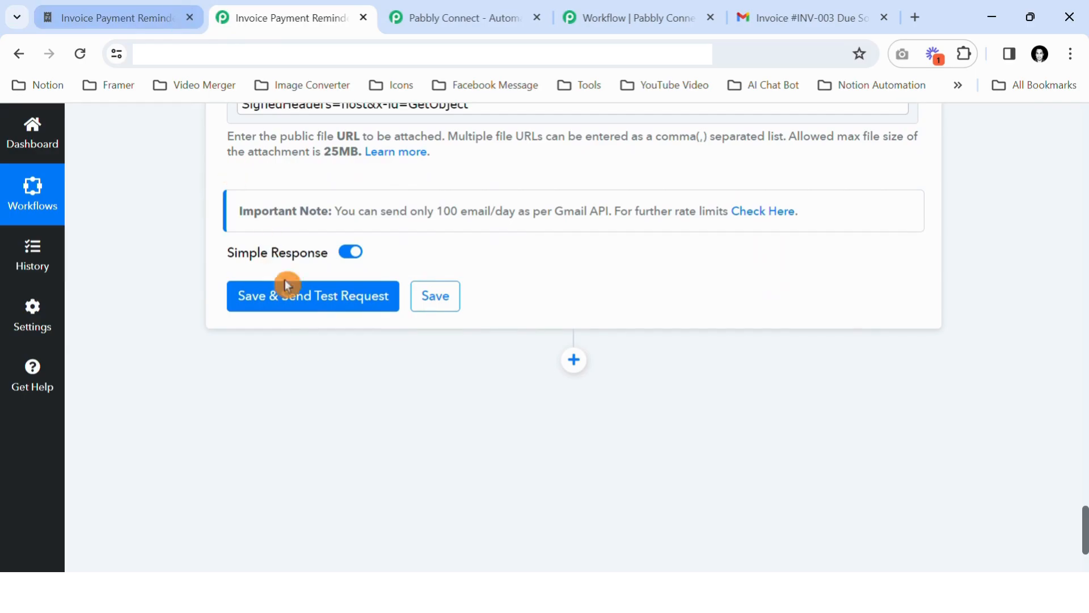
- Check the due invoice row in the Notion database, return to the Pabbly Connect workflow and send a test request from the Gmail action
click(176, 13)
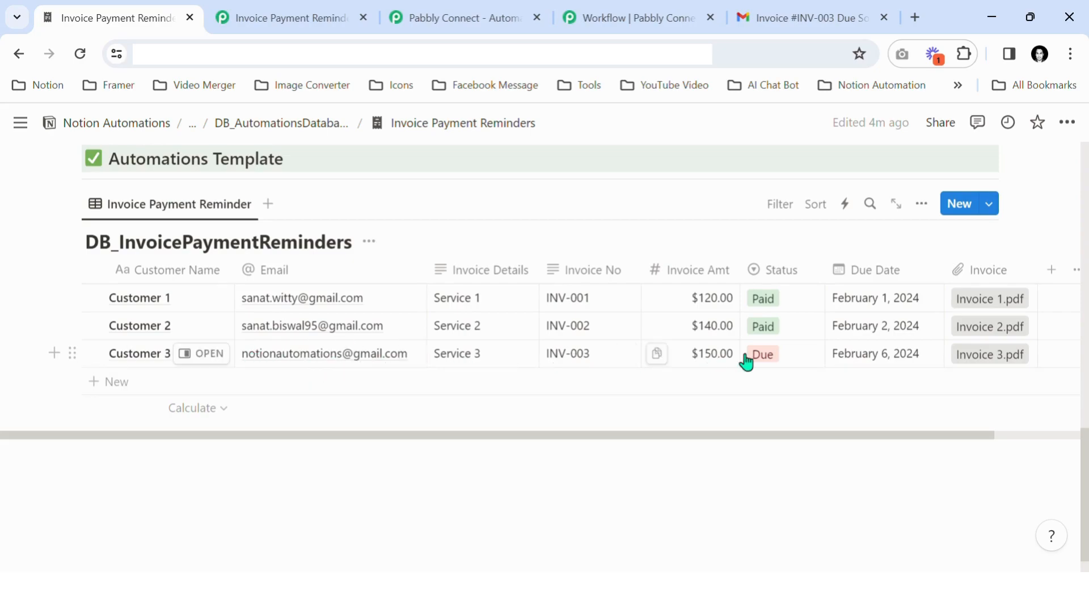
click(714, 17)
click(513, 15)
click(329, 14)
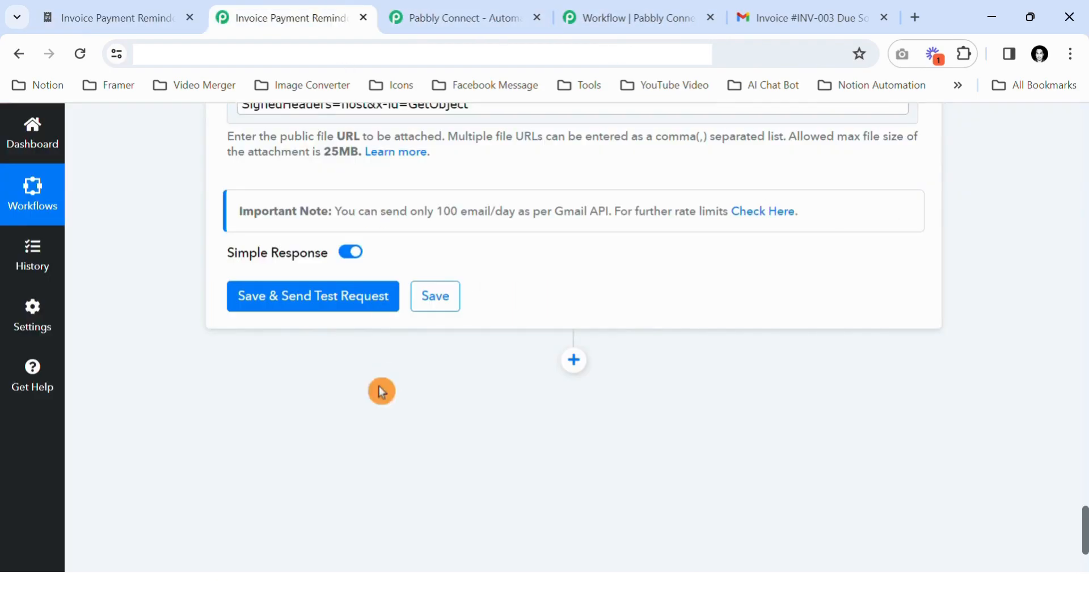
click(316, 307)
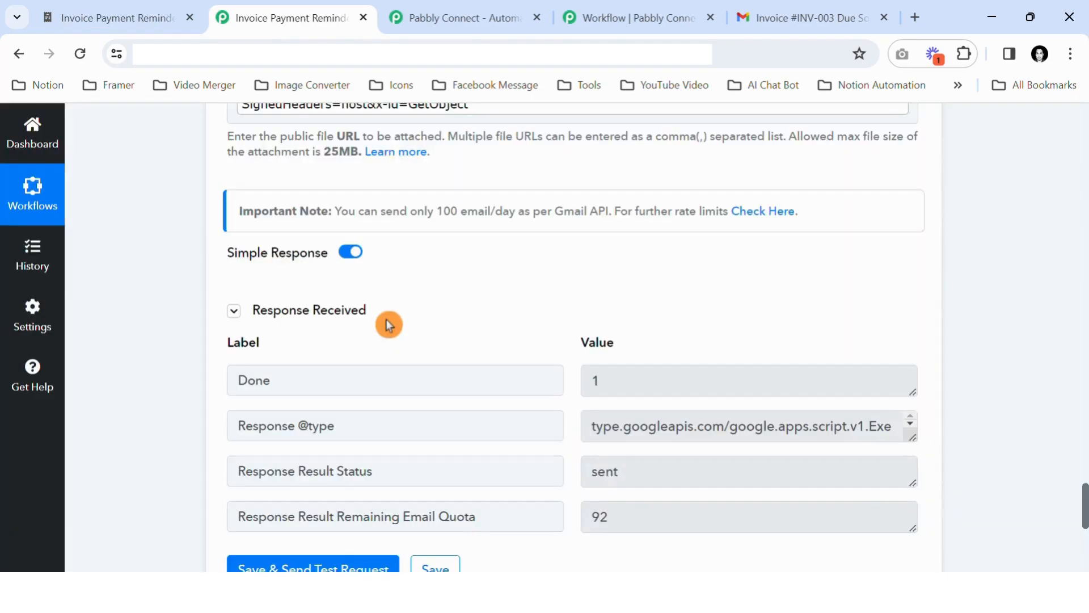
- Review the Gmail action's received response and save the action
drag(389, 322, 252, 311)
scroll(640, 496, down, 1)
scroll(640, 479, up, 1)
scroll(628, 437, down, 1)
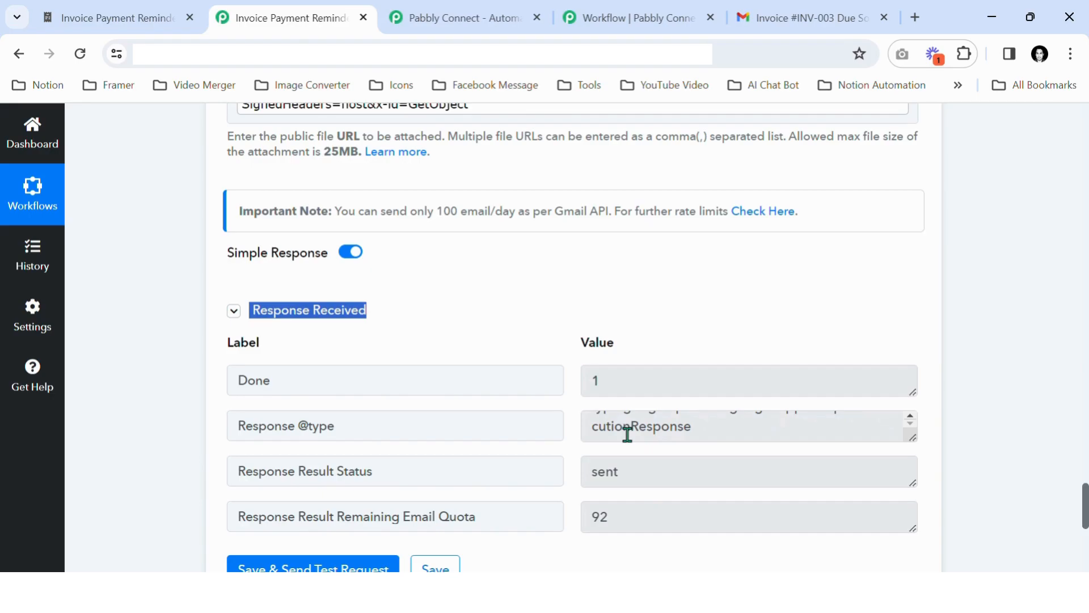
scroll(627, 435, up, 1)
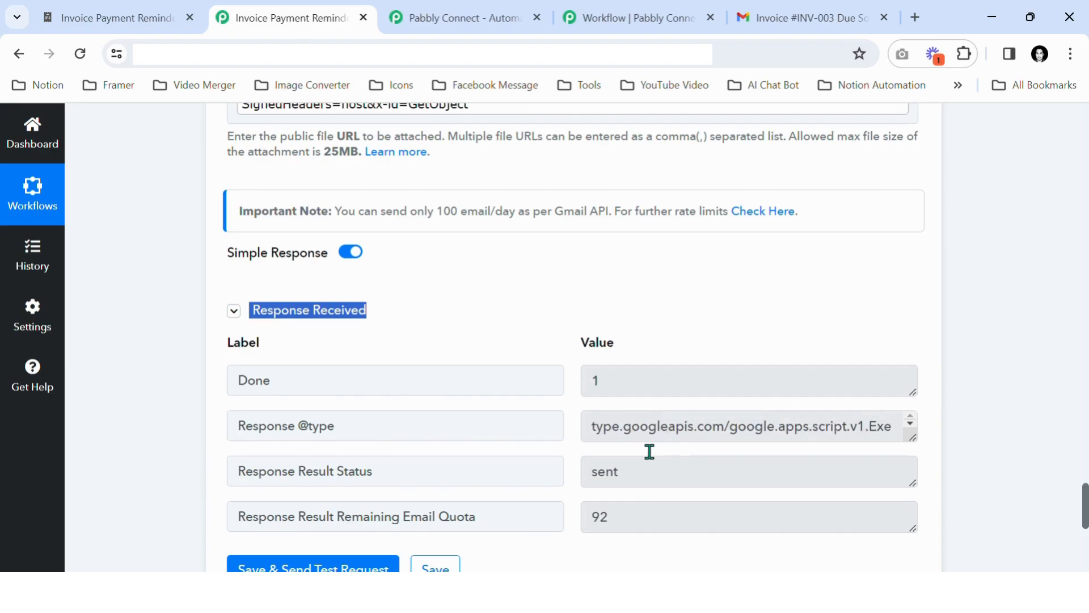
scroll(650, 453, down, 3)
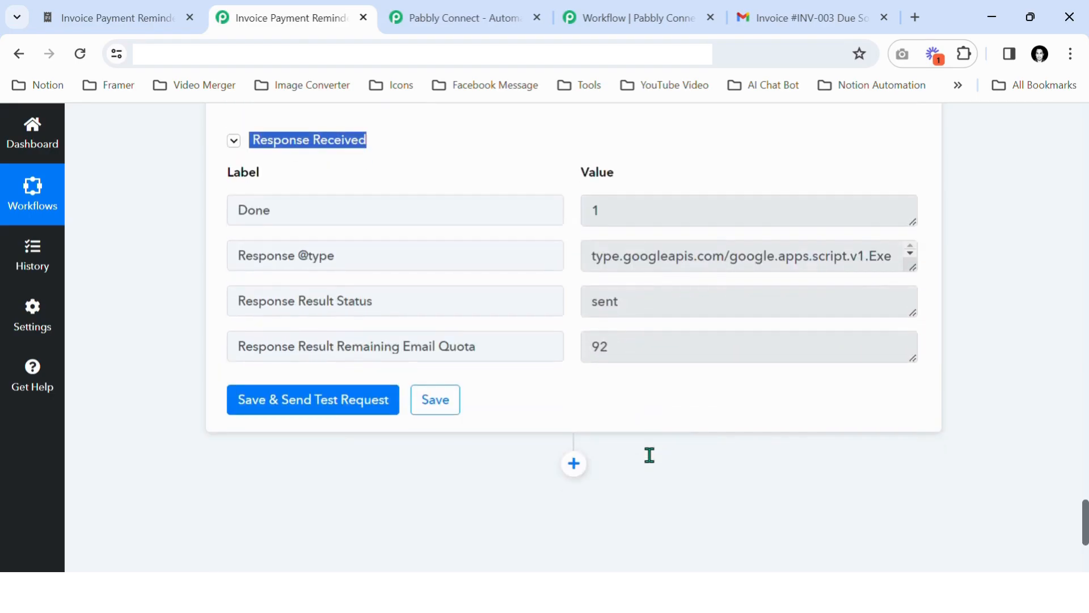
click(648, 455)
scroll(650, 454, up, 3)
scroll(649, 454, down, 1)
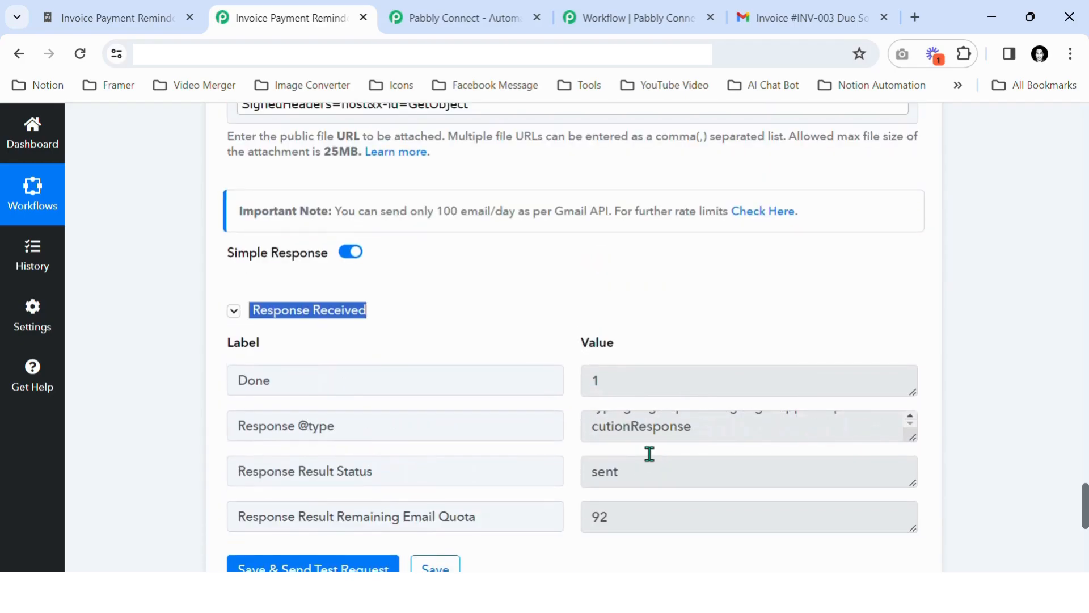
scroll(654, 448, down, 2)
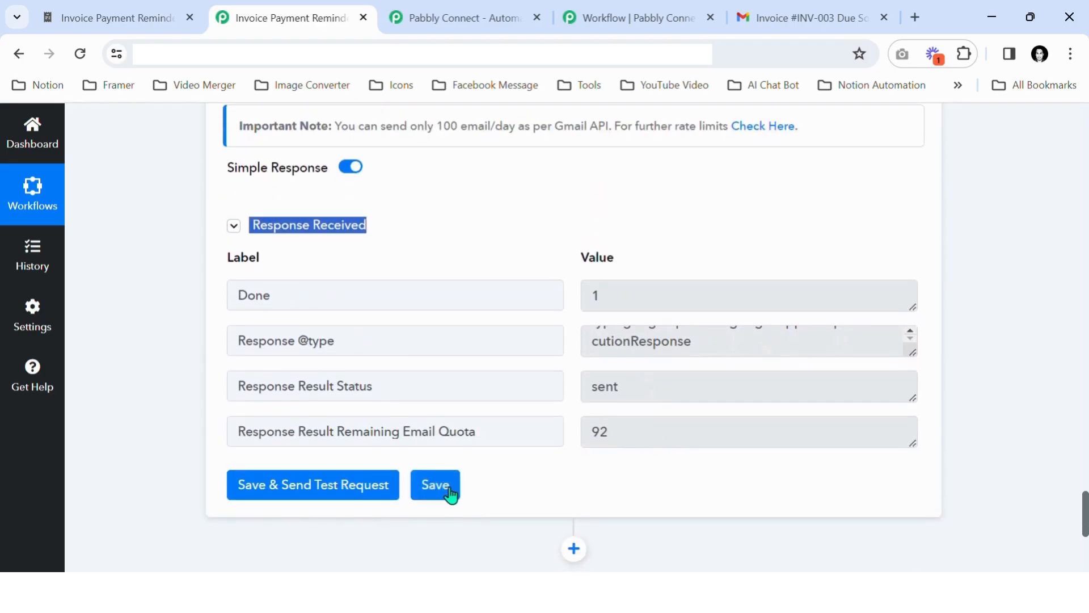
click(454, 494)
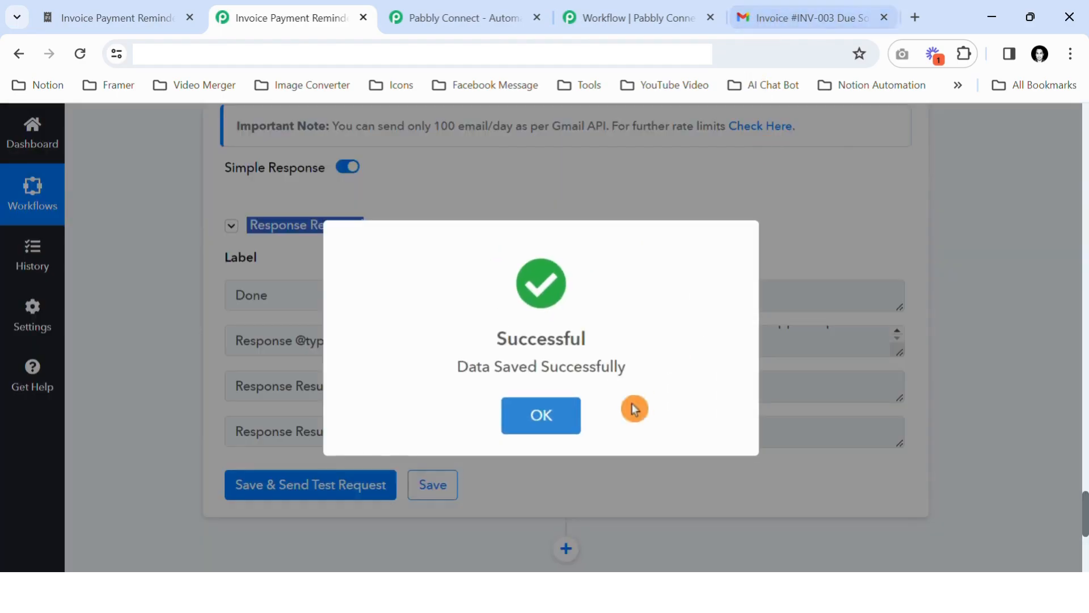
click(570, 424)
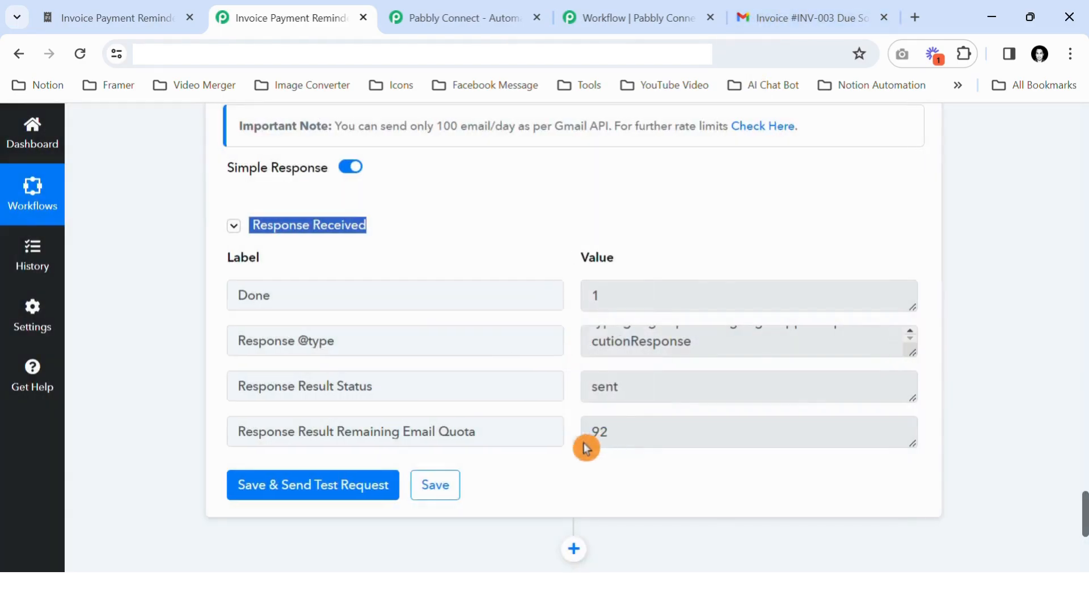
- Switch to Gmail, return to the inbox and place its browser tab right after the Invoice Payment Reminder workflow
click(851, 15)
click(240, 180)
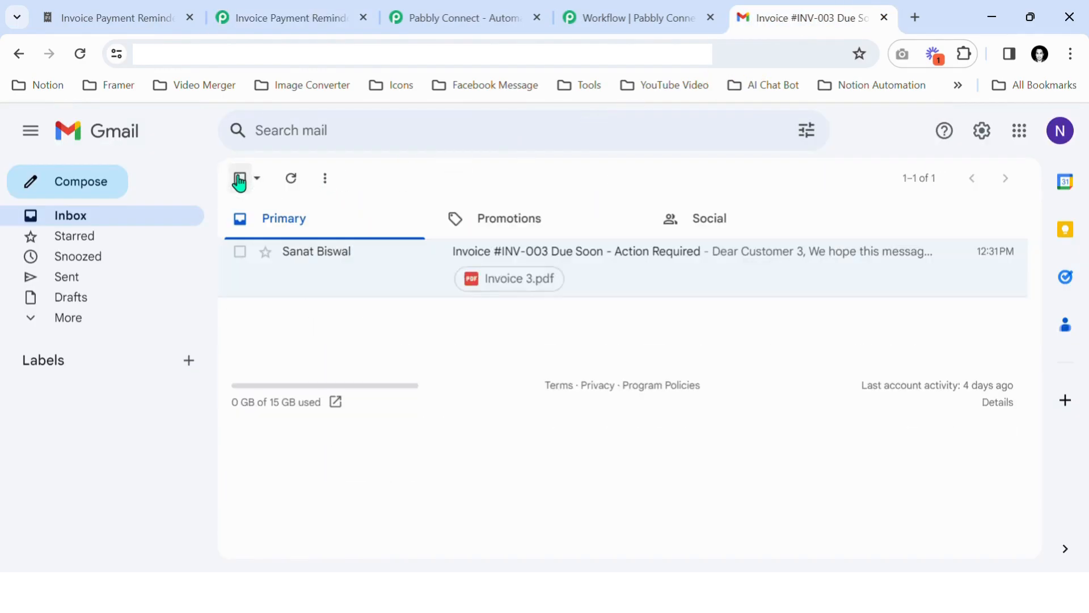
click(103, 230)
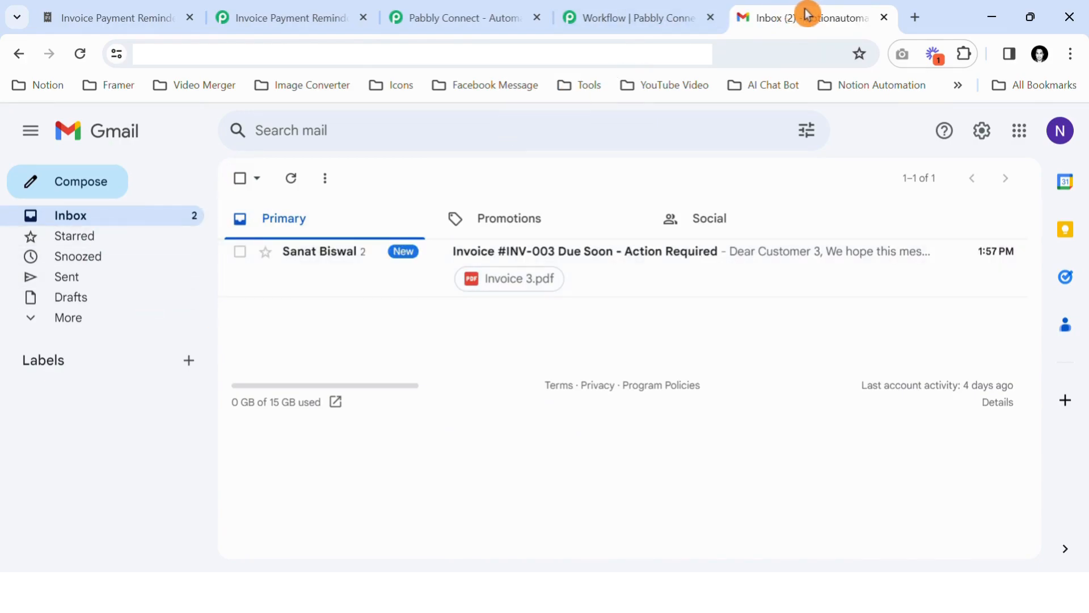
drag(807, 12, 465, 12)
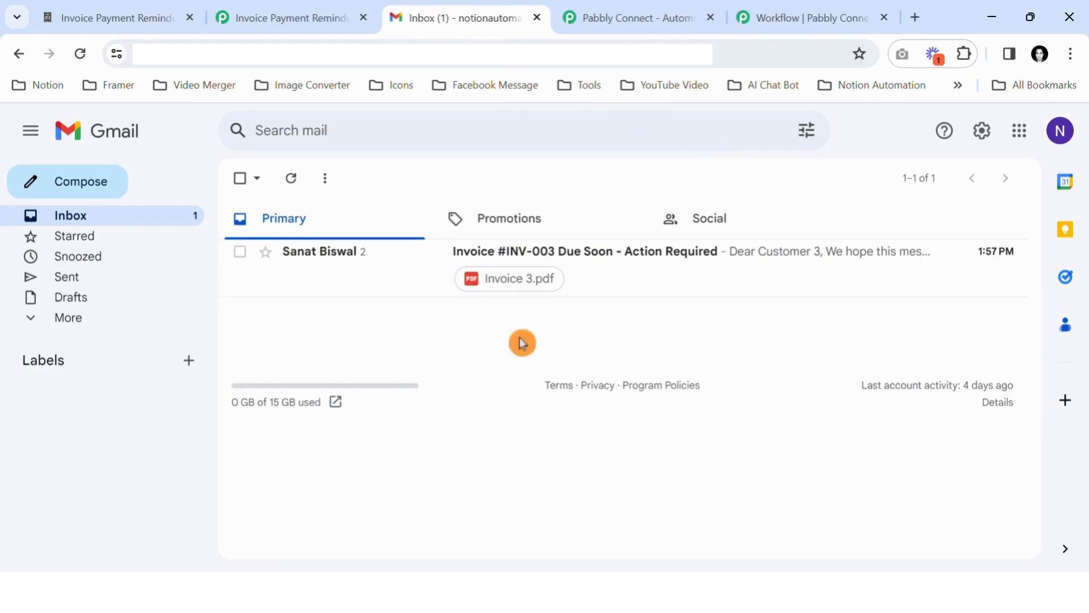
- Open the Invoice #INV-003 email thread, compare the earlier and newest reminders with their attachments, and return to the inbox
click(377, 277)
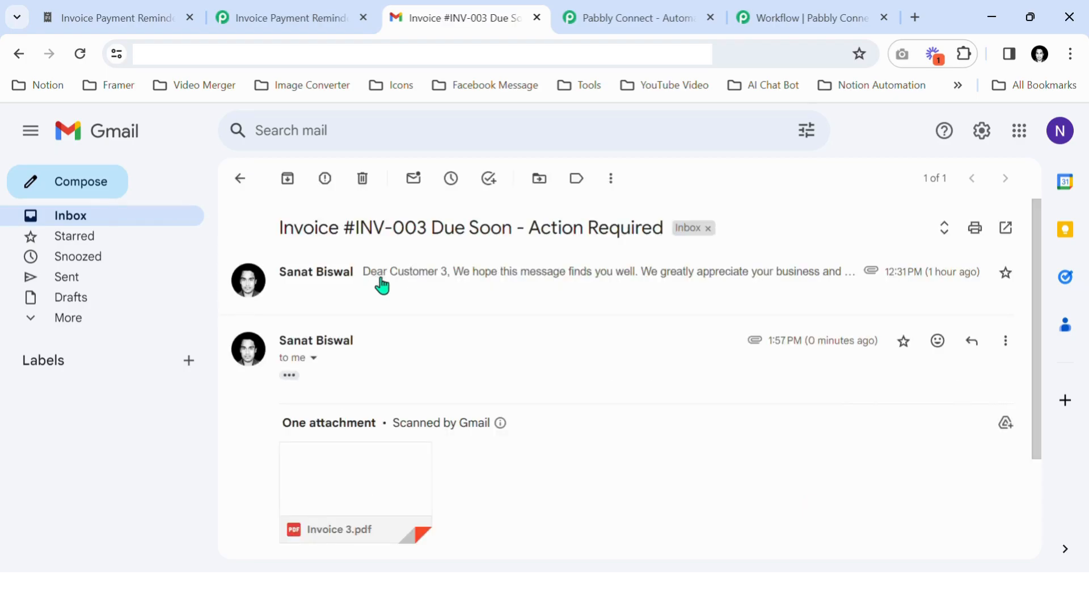
click(487, 291)
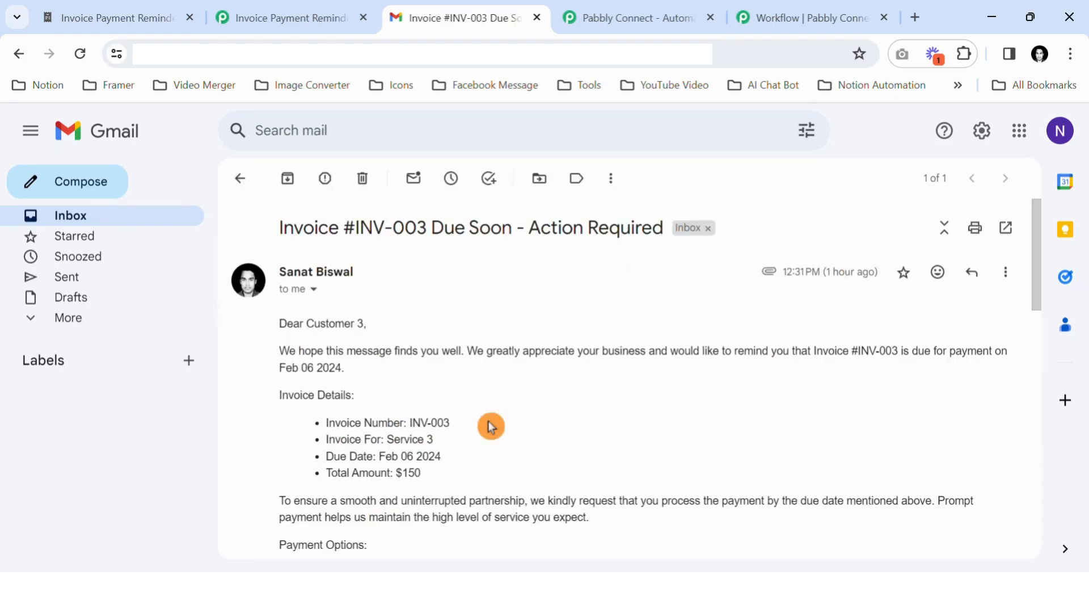
drag(799, 279, 882, 282)
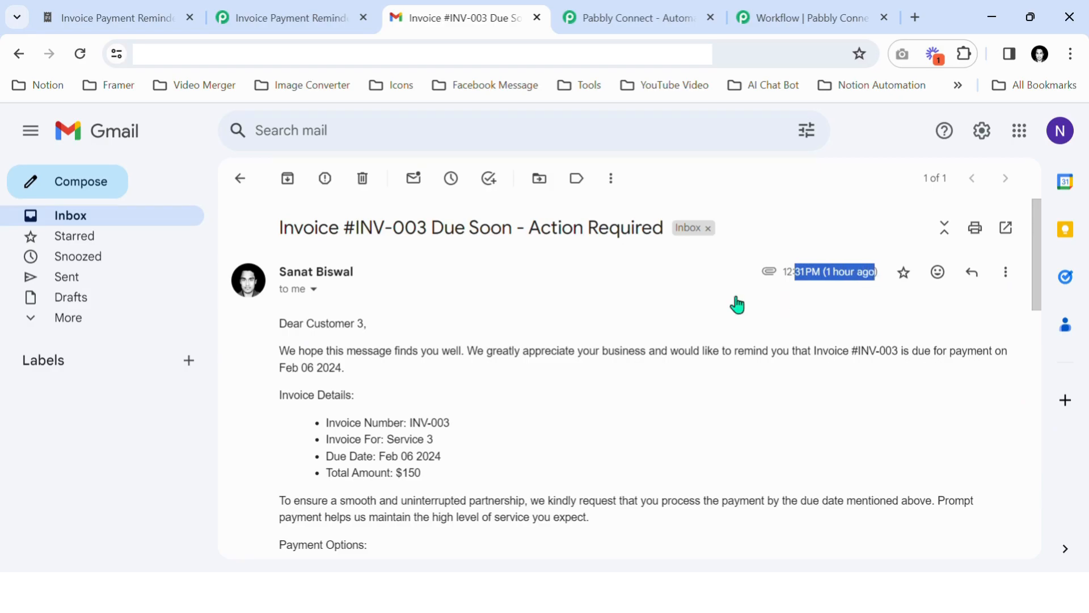
scroll(720, 302, down, 10)
scroll(702, 293, down, 2)
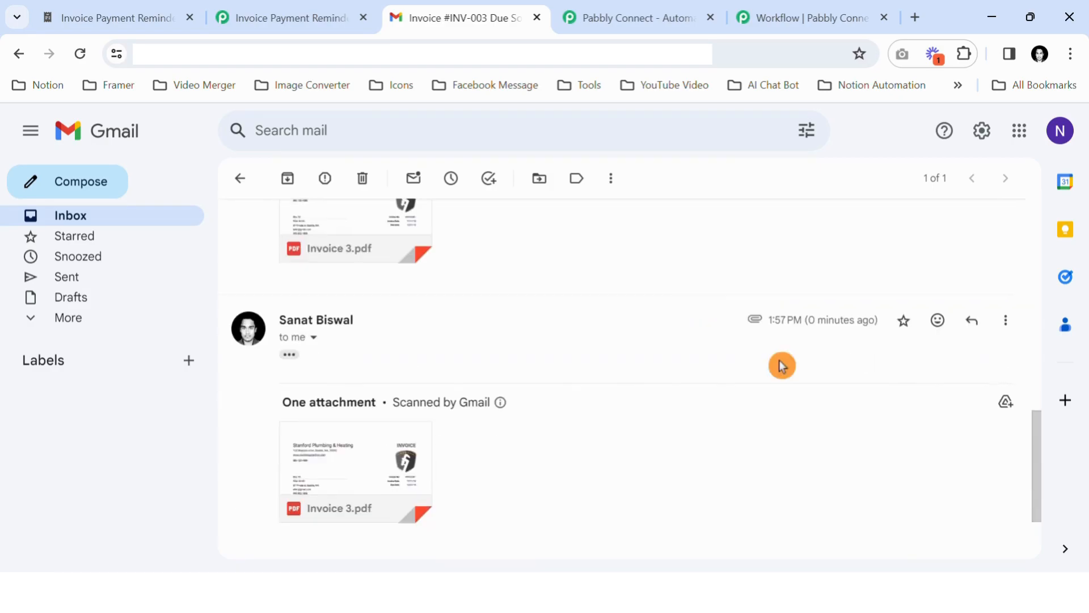
click(289, 358)
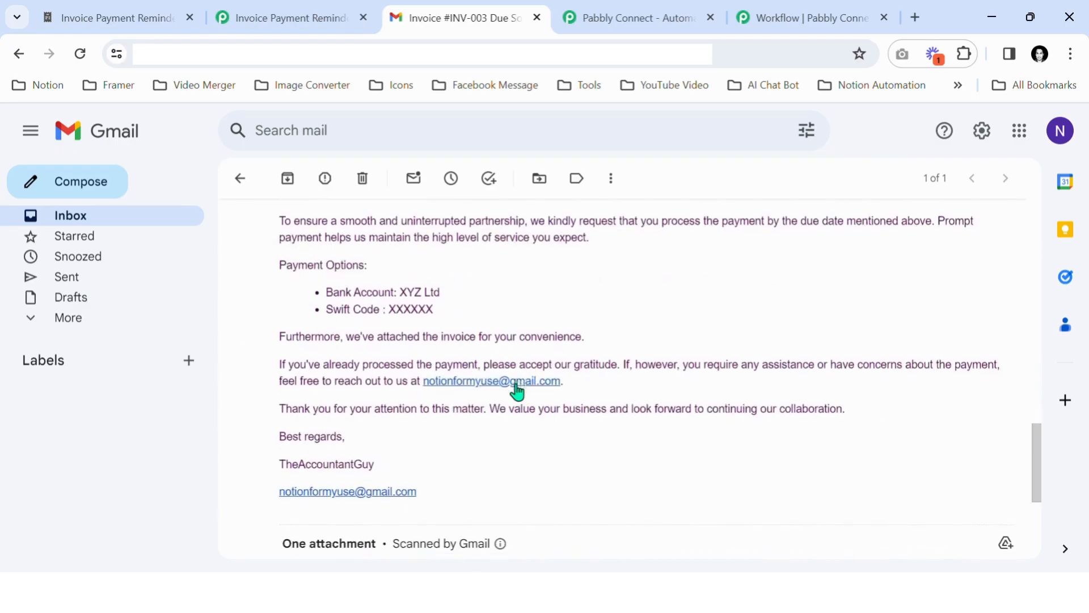
scroll(517, 391, down, 5)
scroll(523, 397, up, 8)
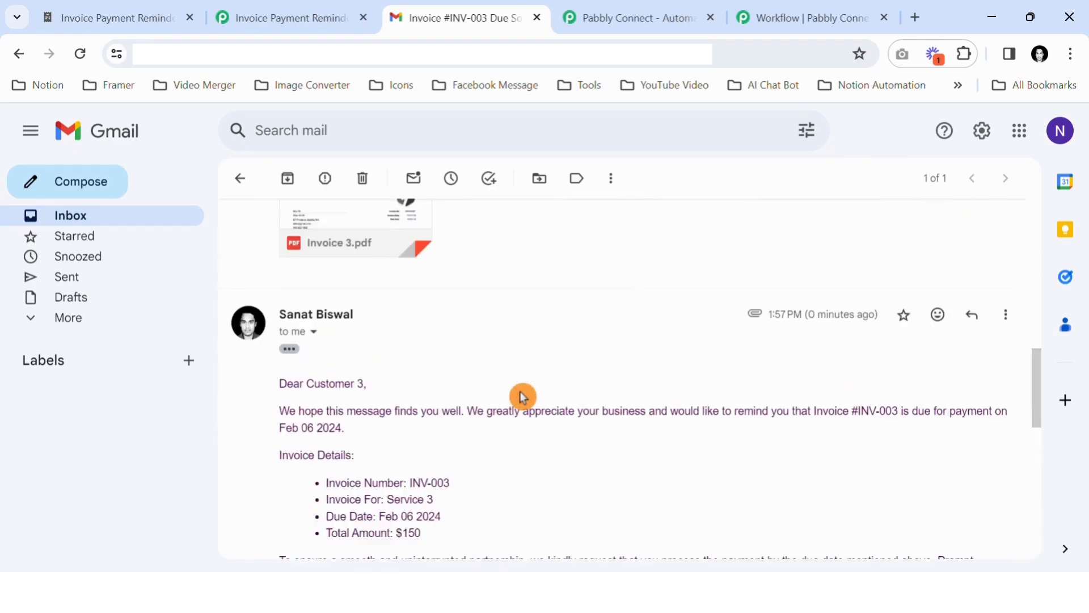
scroll(523, 396, up, 10)
scroll(522, 397, down, 12)
scroll(523, 396, up, 3)
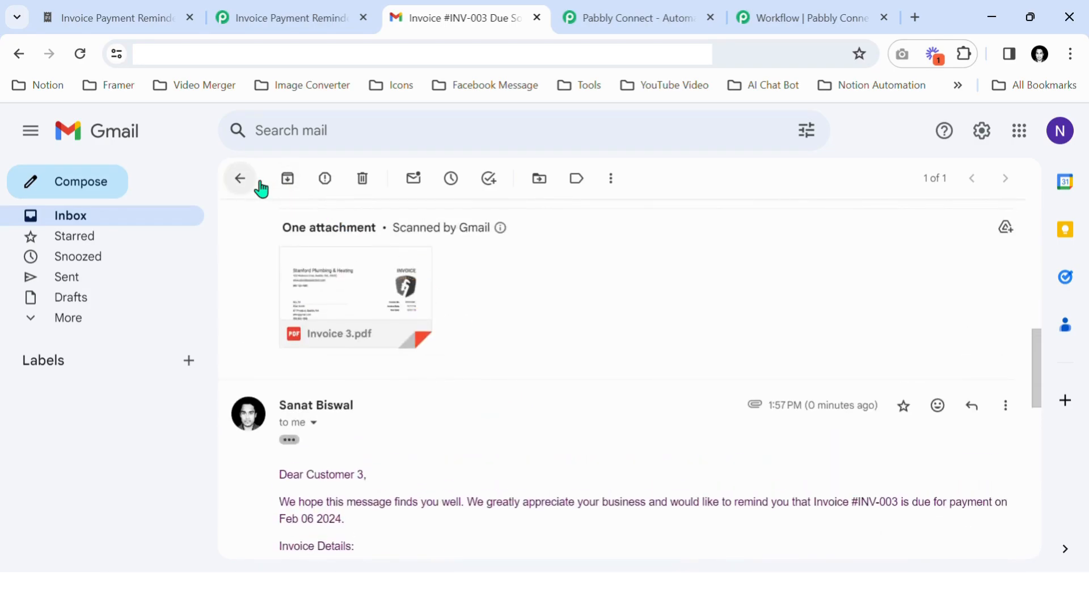
click(241, 180)
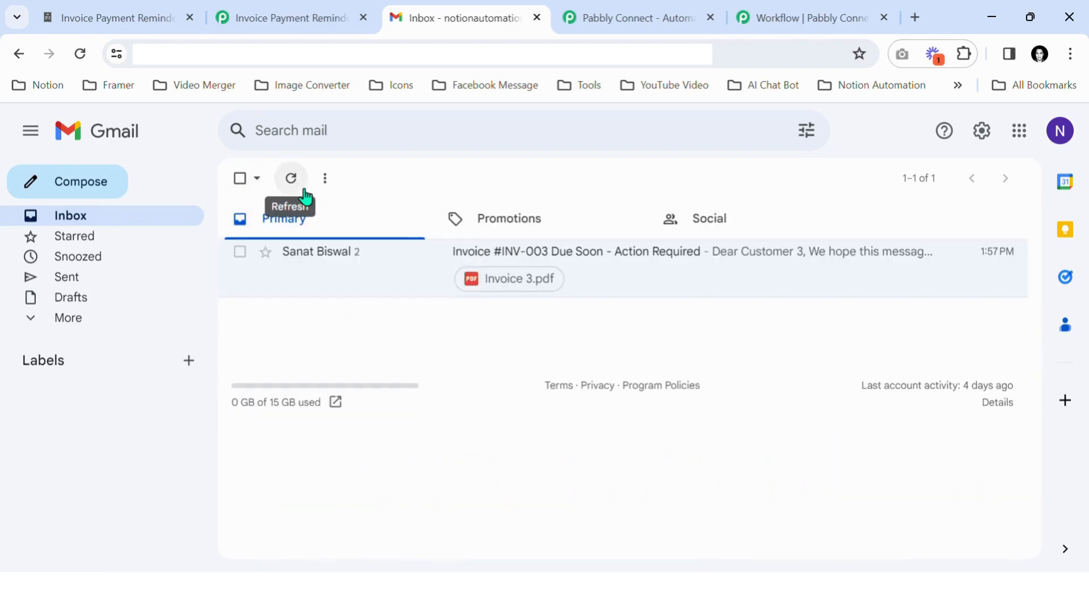
- Switch to the Notion invoice database and rename Customer 3 as Notion User
click(156, 12)
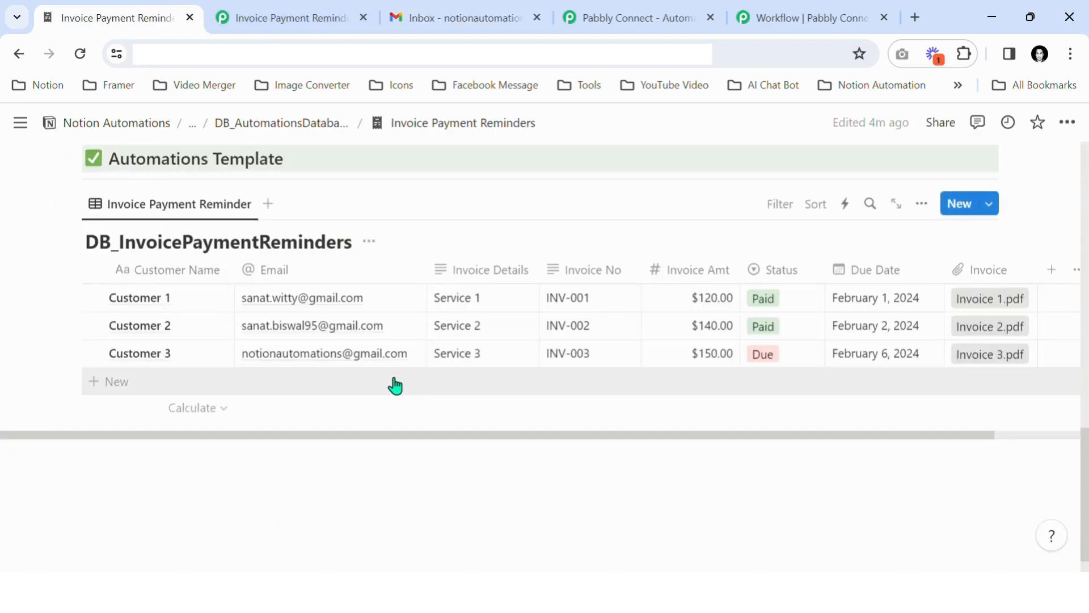
click(150, 359)
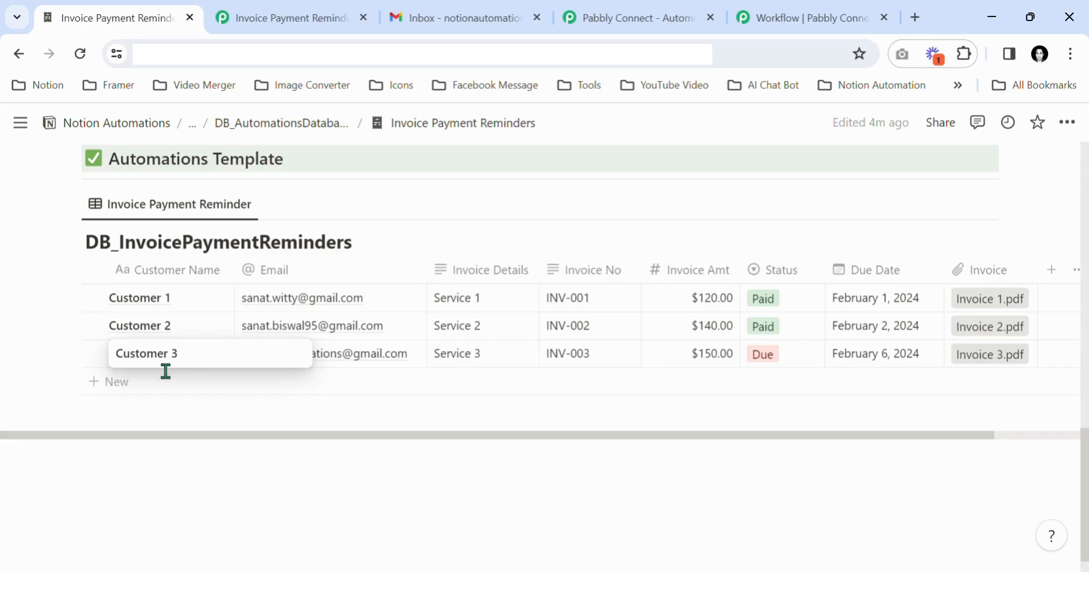
key(ctrl+a)
text(Not)
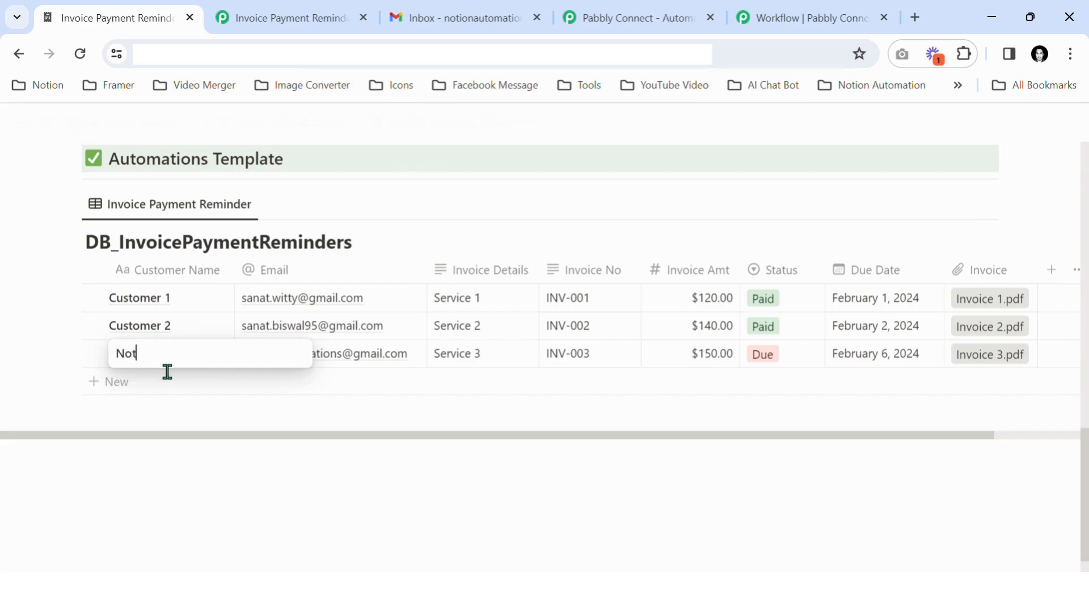
key(Escape)
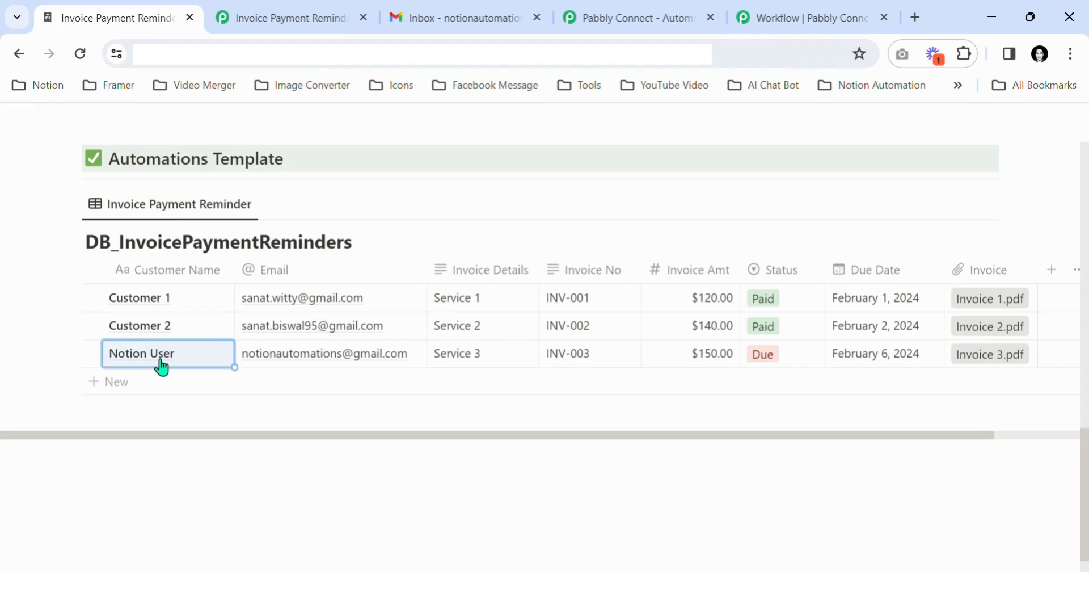
- Set the Notion User row's invoice details to Service for Notion
key(Right)
key(Right)
key(Return)
key(ctrl+a)
text(Ser)
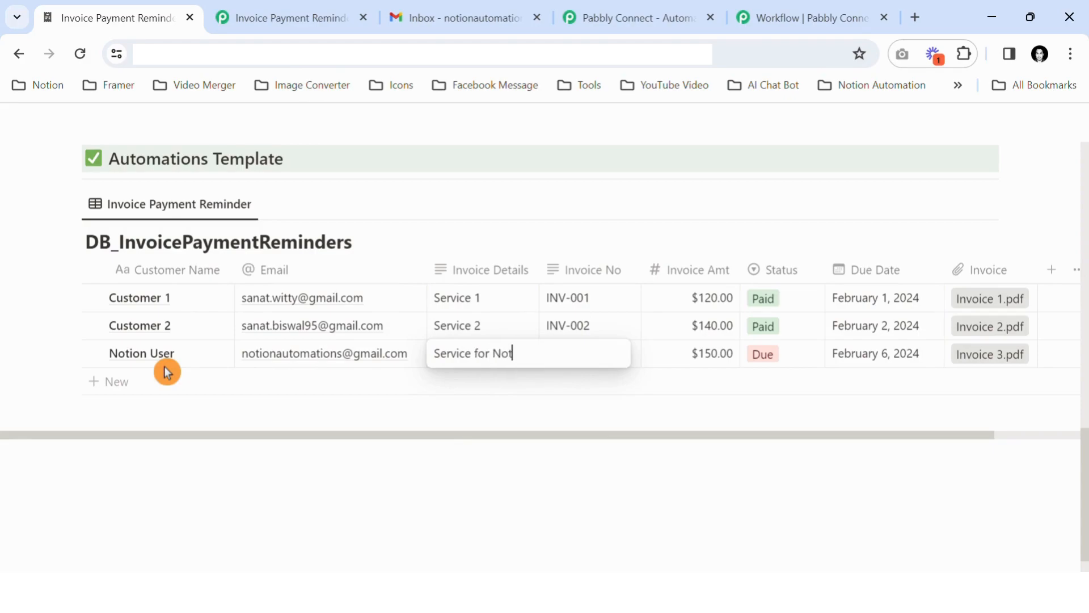
key(Tab)
- Set the Notion User row's invoice number to INV-157 and its invoice amount to $350
key(Return)
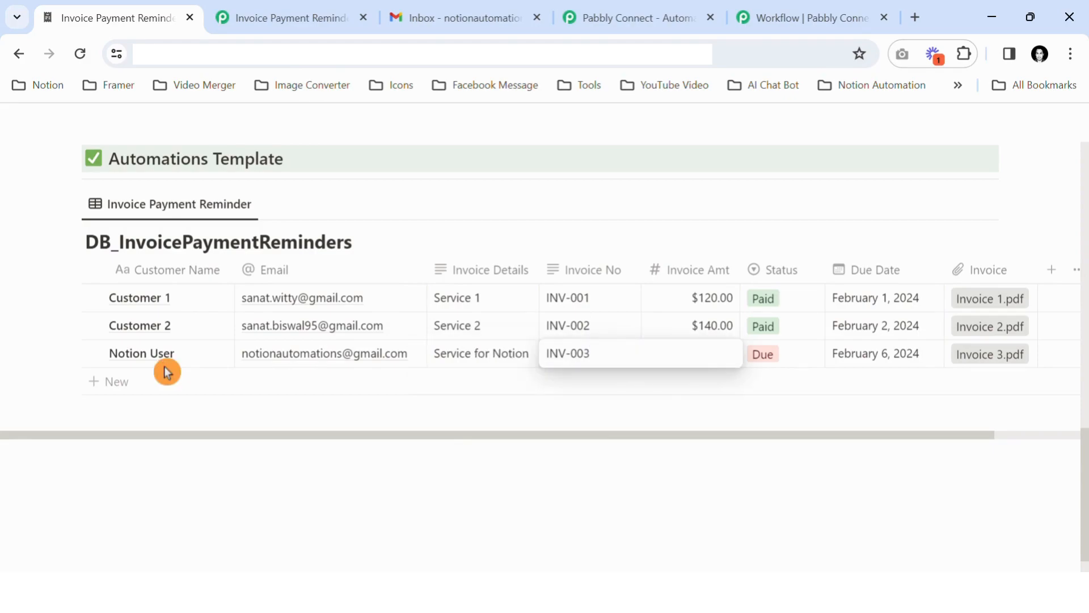
text(INV-157)
key(Tab)
key(Return)
key(ctrl+a)
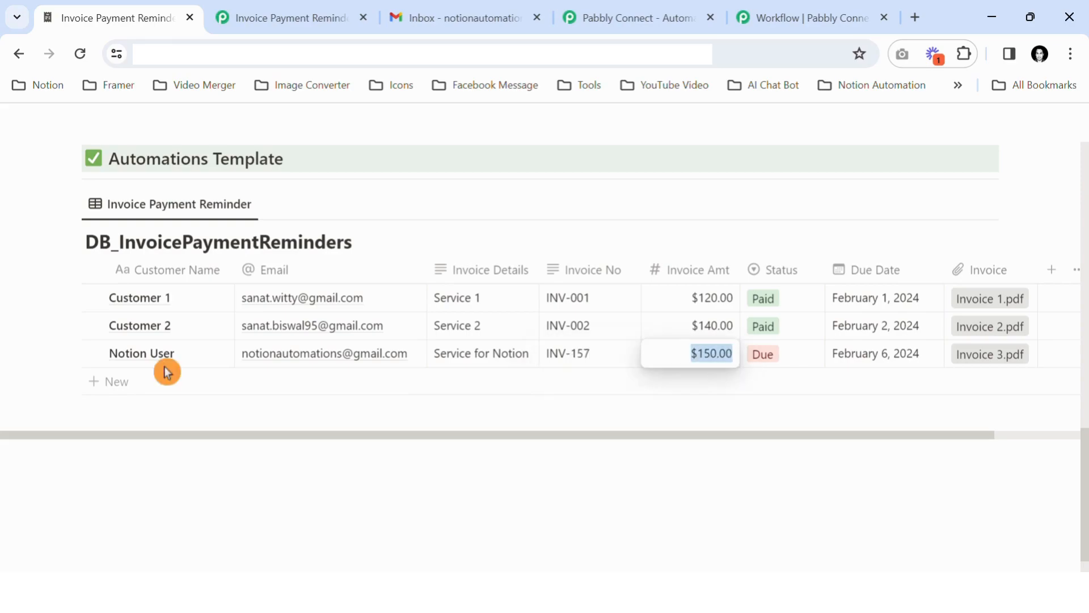
text(350)
key(Tab)
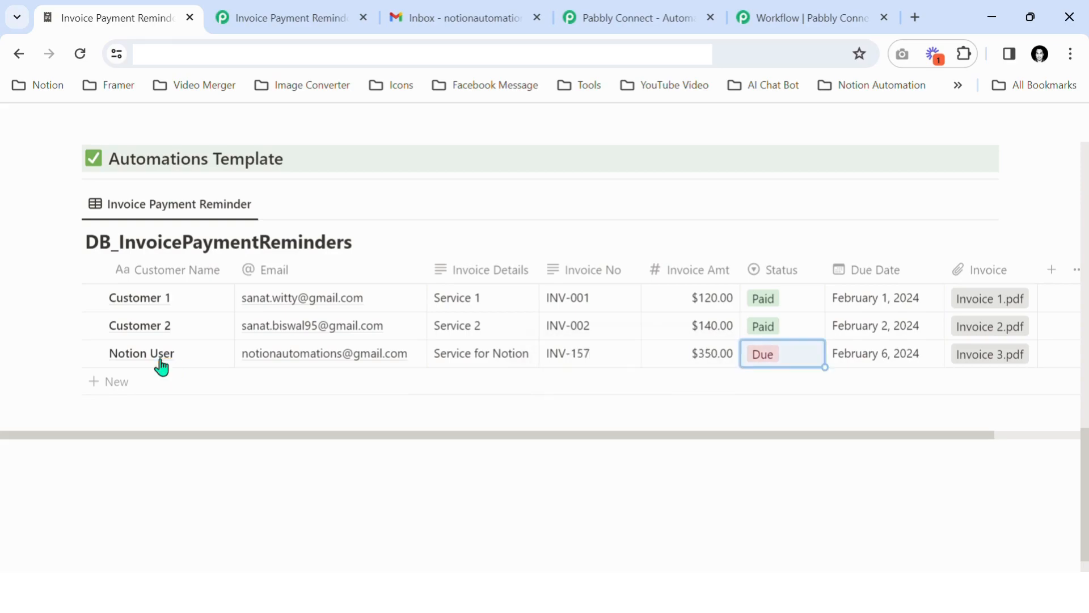
- Set the Notion User invoice's due date to February 29, 2024
key(Tab)
key(Return)
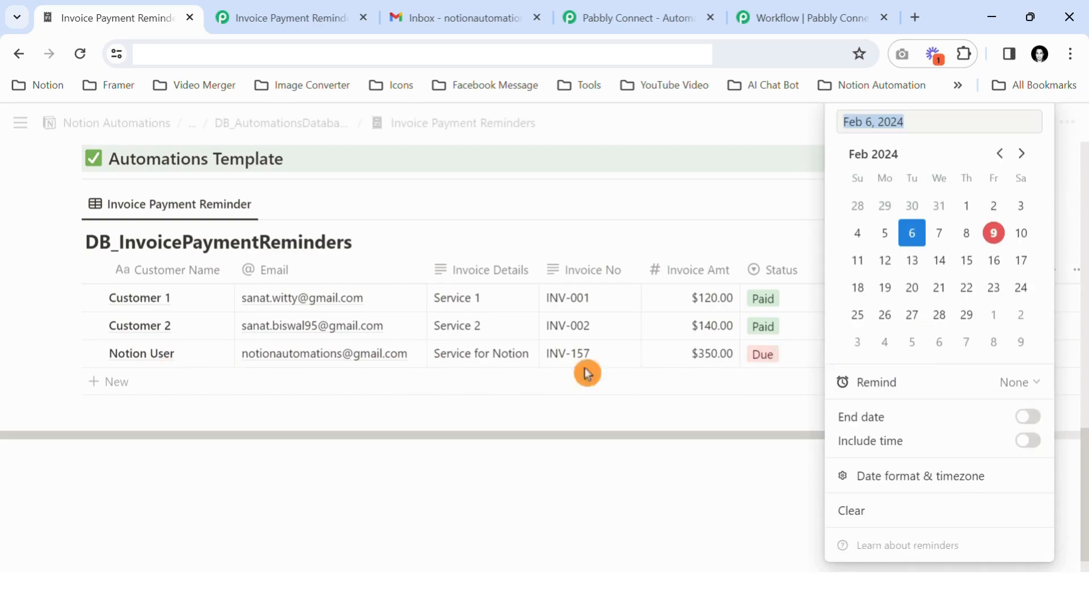
click(968, 315)
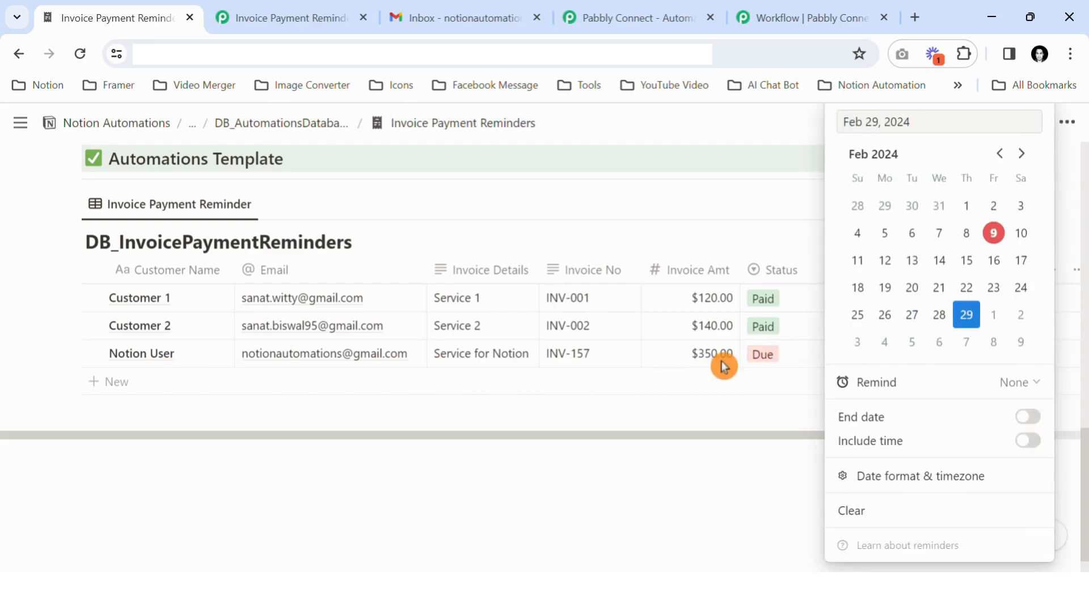
click(724, 366)
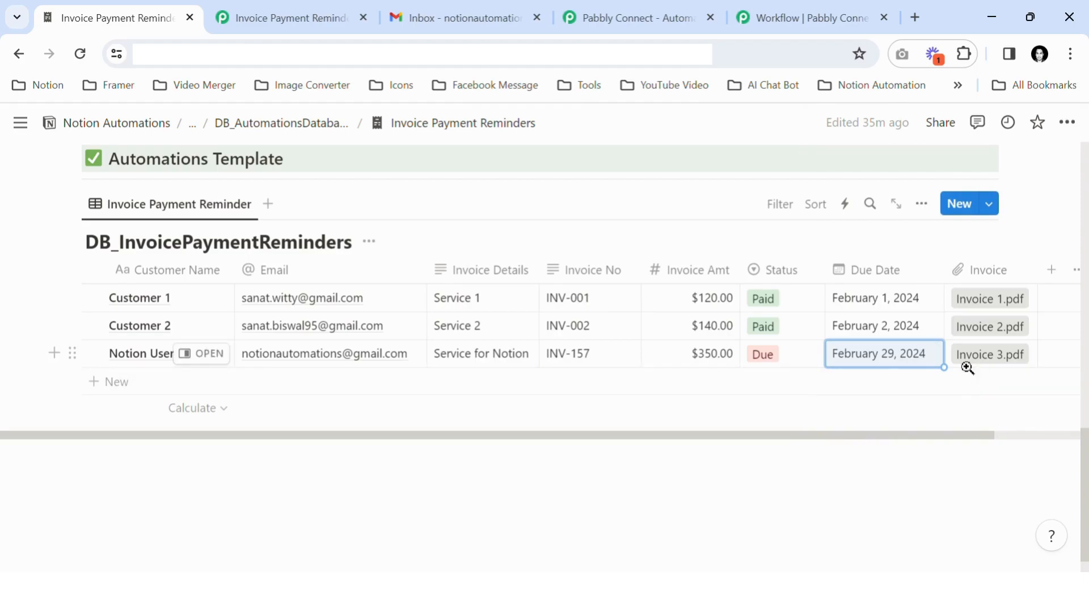
- Switch to the Invoice Payment Reminder workflow in Pabbly Connect and expand its Schedule by Pabbly trigger
scroll(193, 307, up, 2)
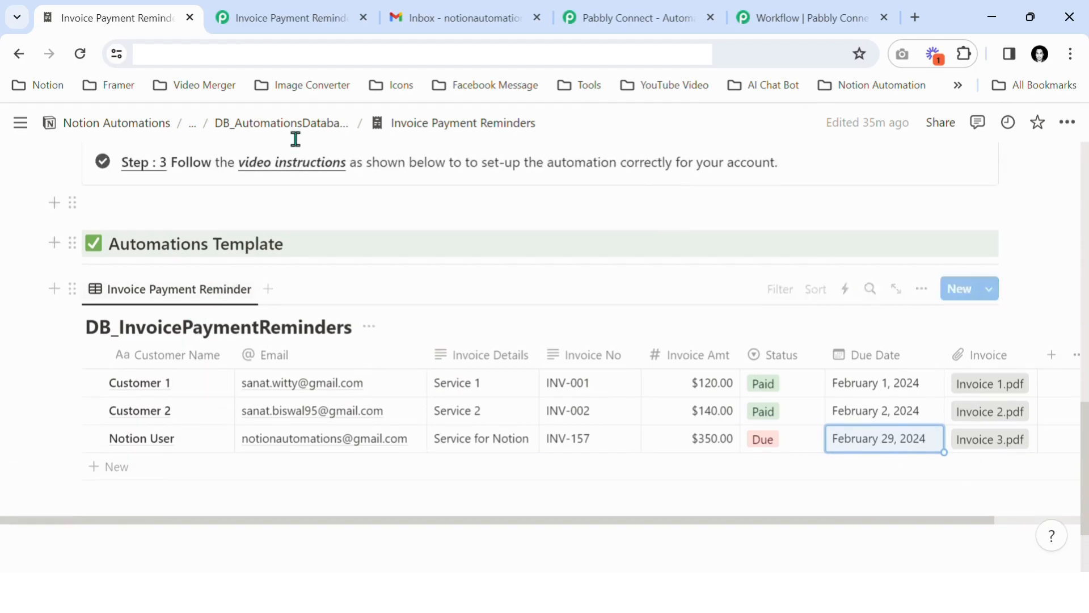
click(299, 13)
scroll(412, 390, up, 10)
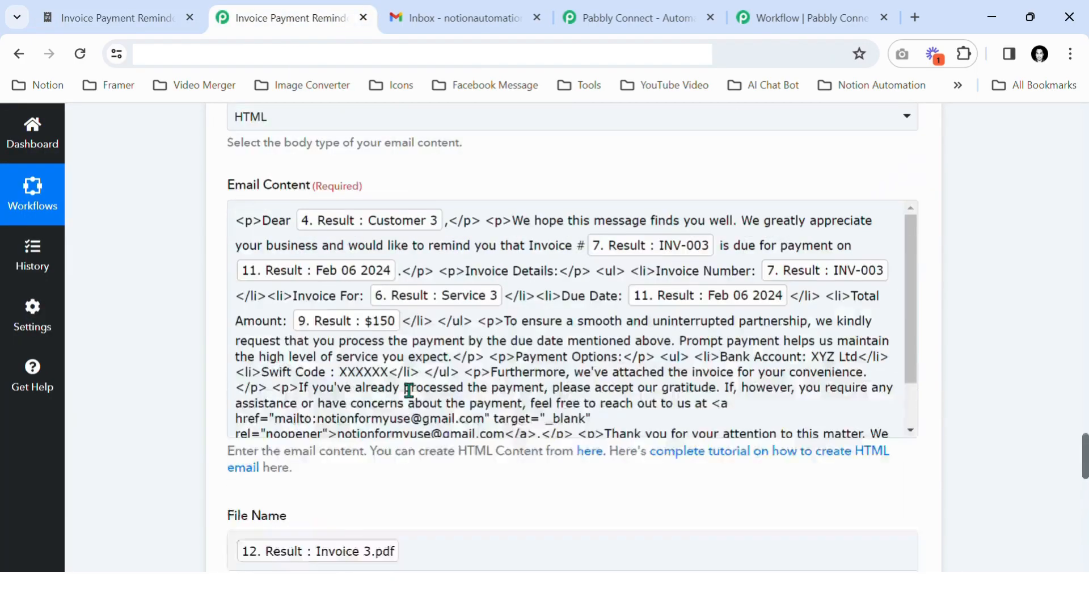
scroll(409, 390, up, 15)
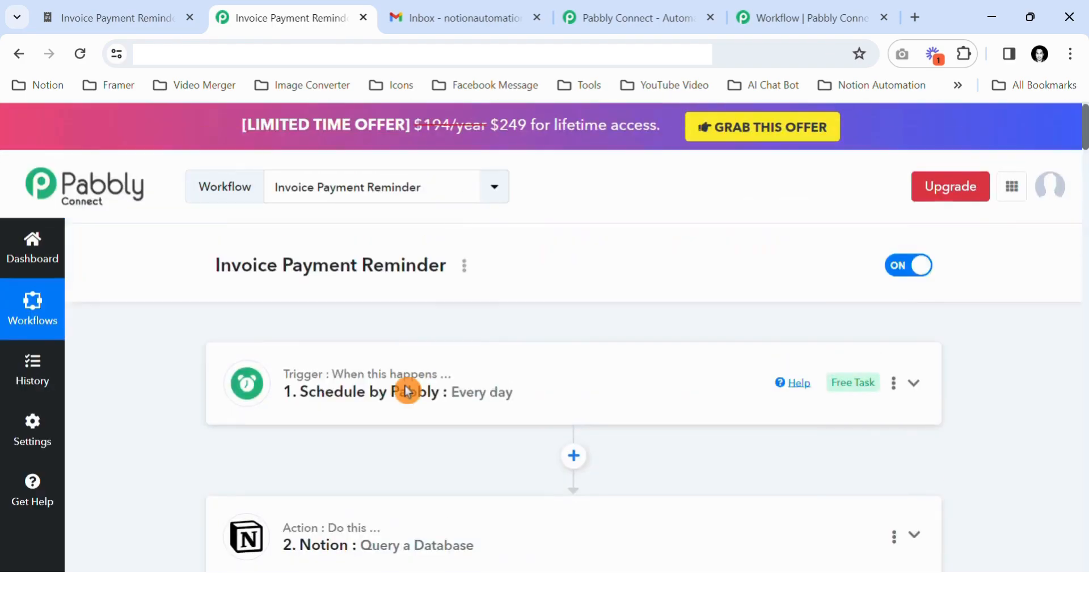
click(411, 397)
scroll(425, 401, down, 5)
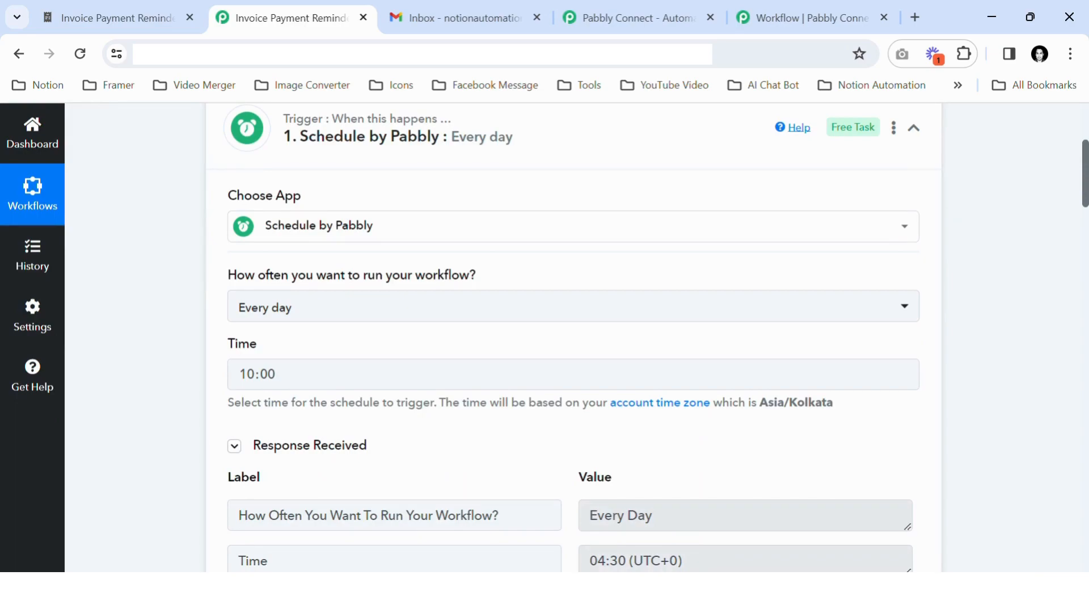
- Set the daily schedule's trigger time to 14:00 and save the schedule
click(263, 374)
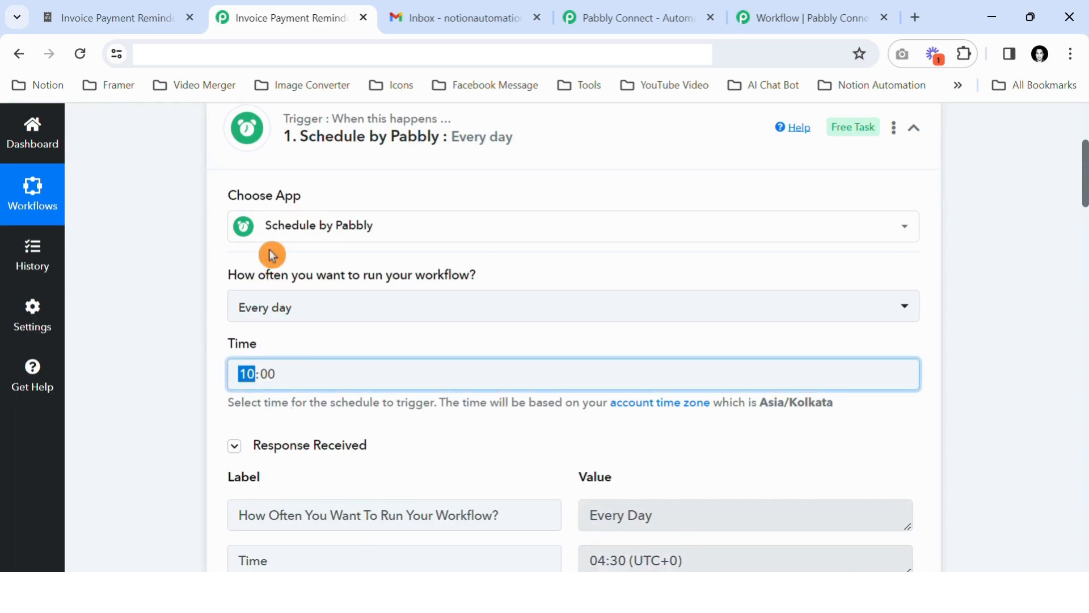
text(2)
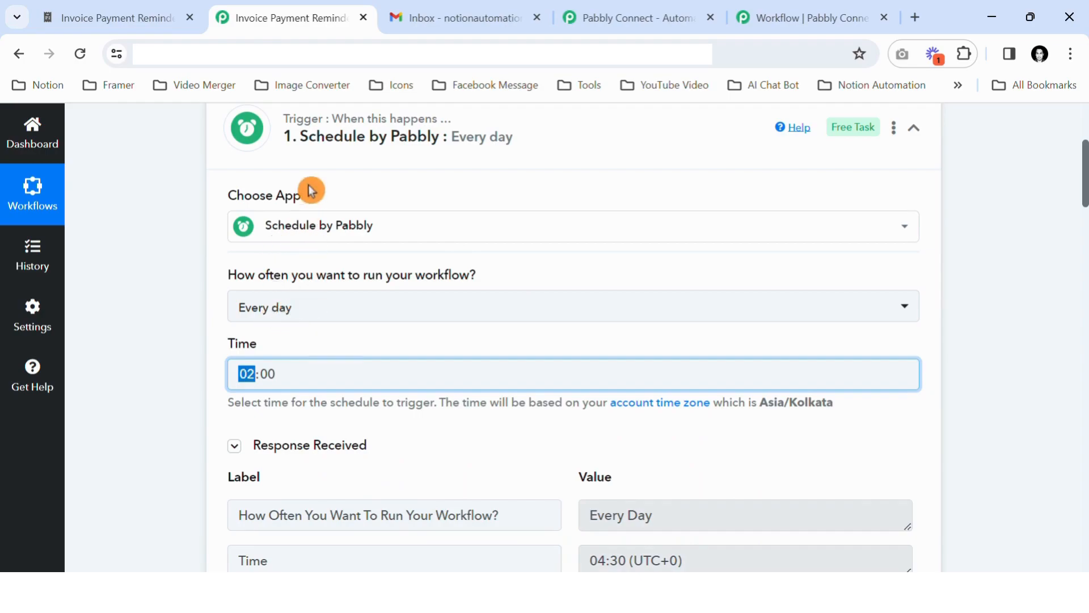
click(367, 430)
click(258, 379)
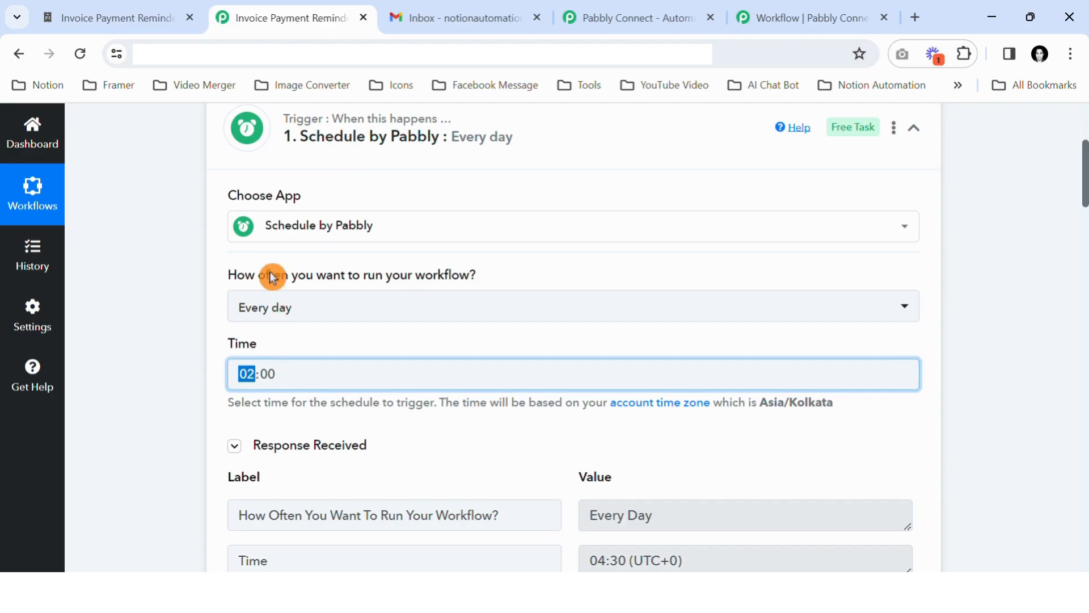
text(14)
click(408, 441)
scroll(409, 440, down, 3)
click(266, 493)
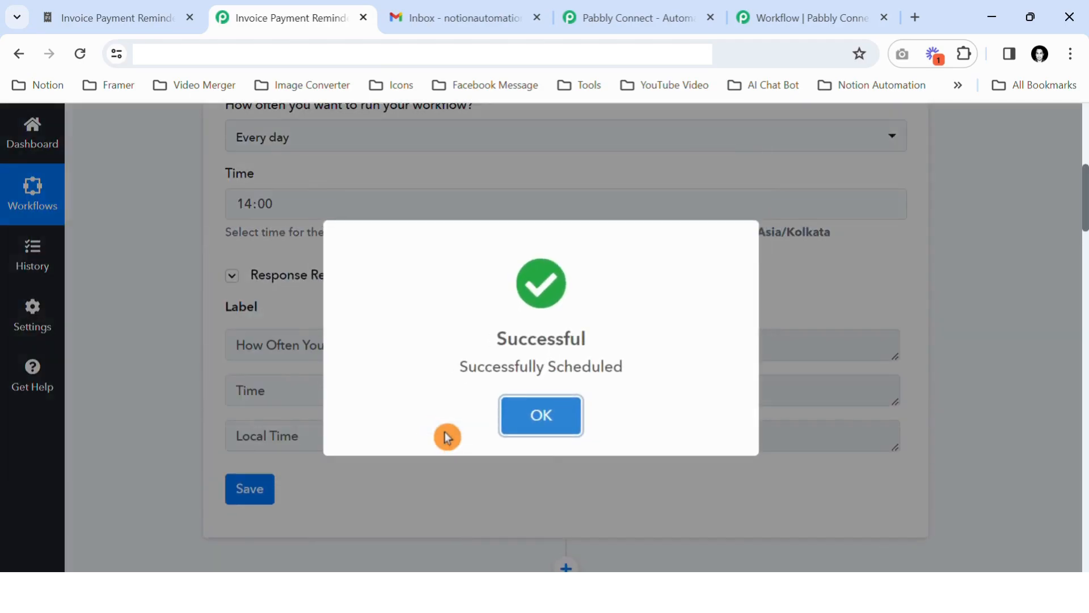
click(540, 414)
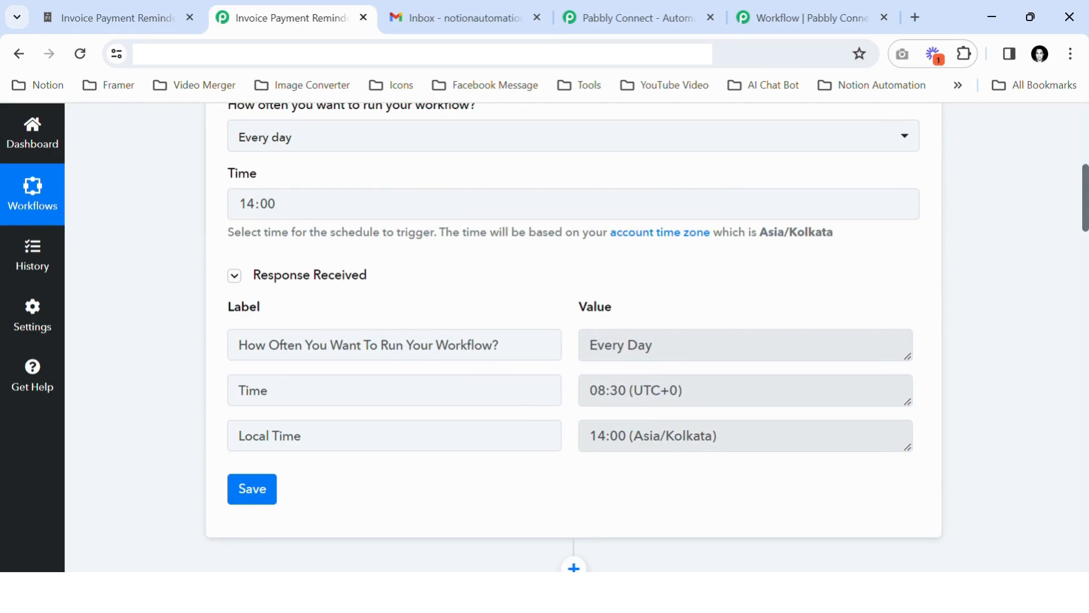
- Switch to the Gmail inbox and delete the earlier INV-003 reminder conversation
click(460, 14)
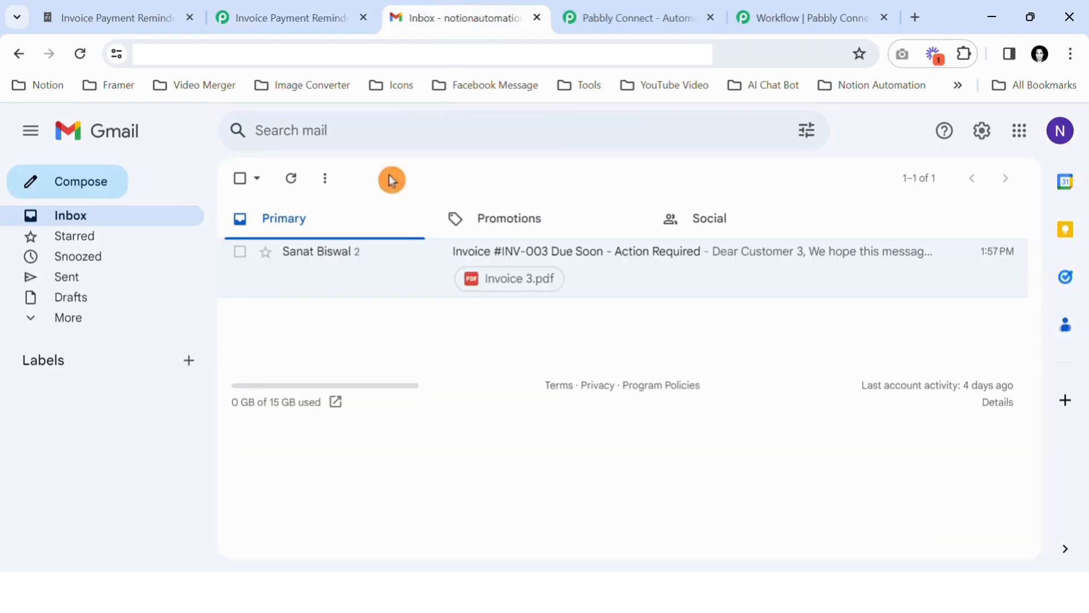
click(240, 252)
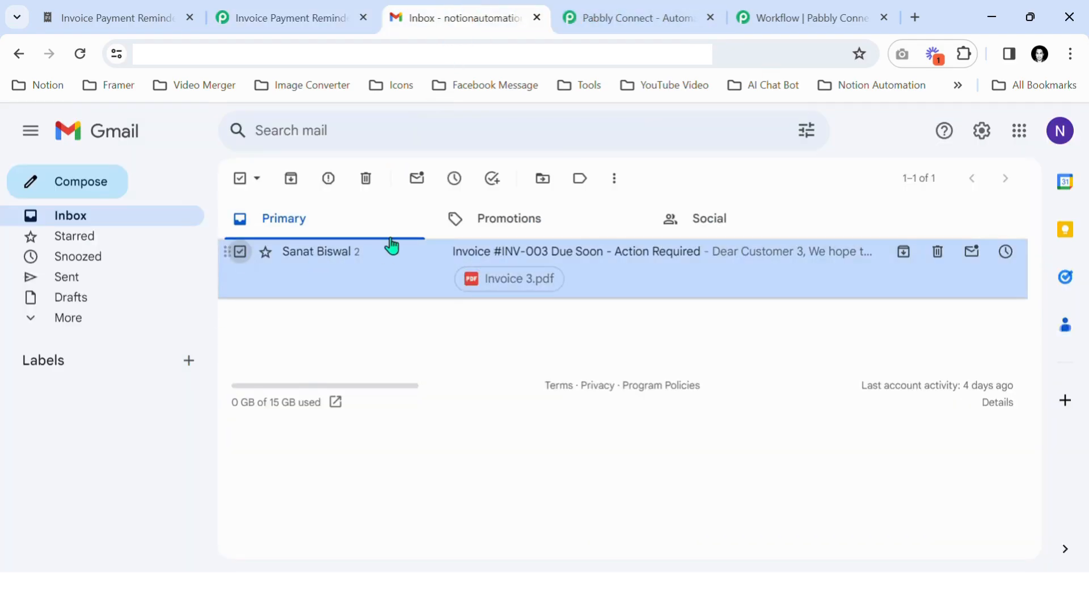
click(365, 178)
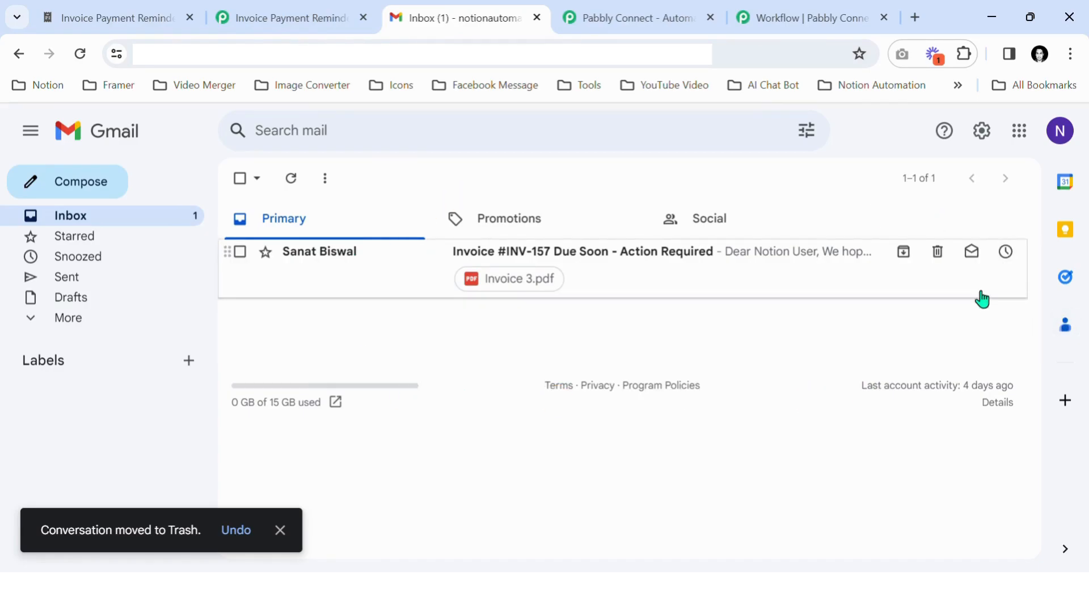
- Open the new INV-157 reminder email and compare its invoice number and due date with the Notion User row in Notion
click(363, 288)
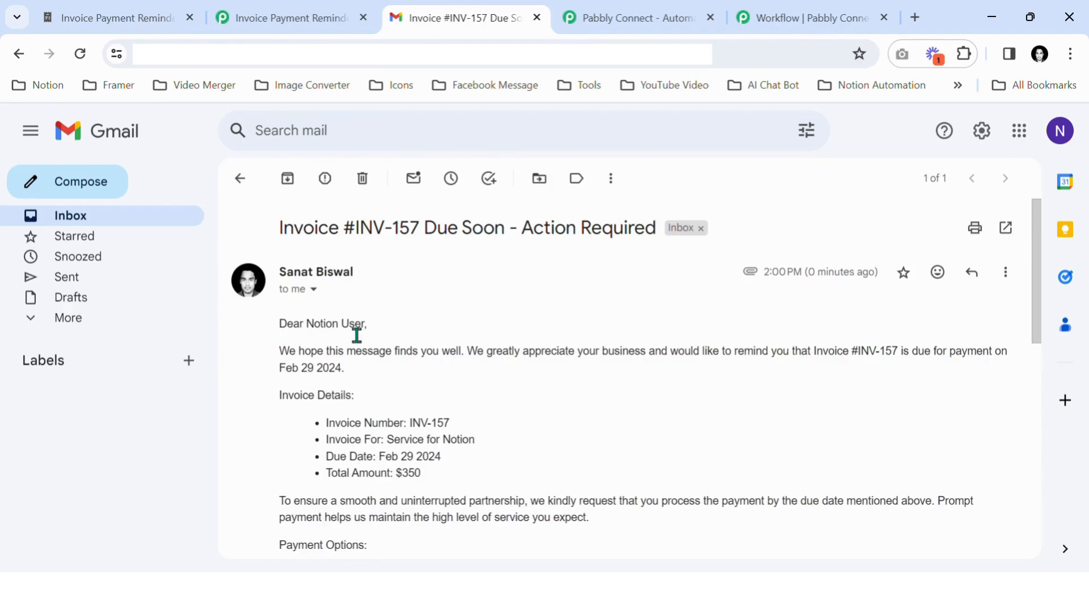
drag(344, 243, 425, 240)
click(146, 14)
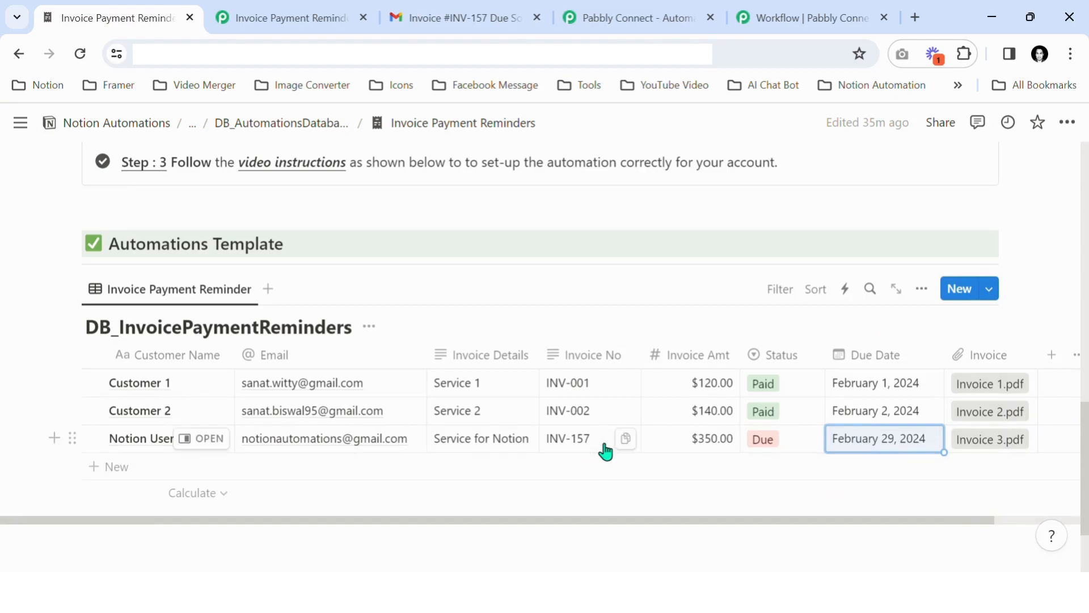
click(416, 13)
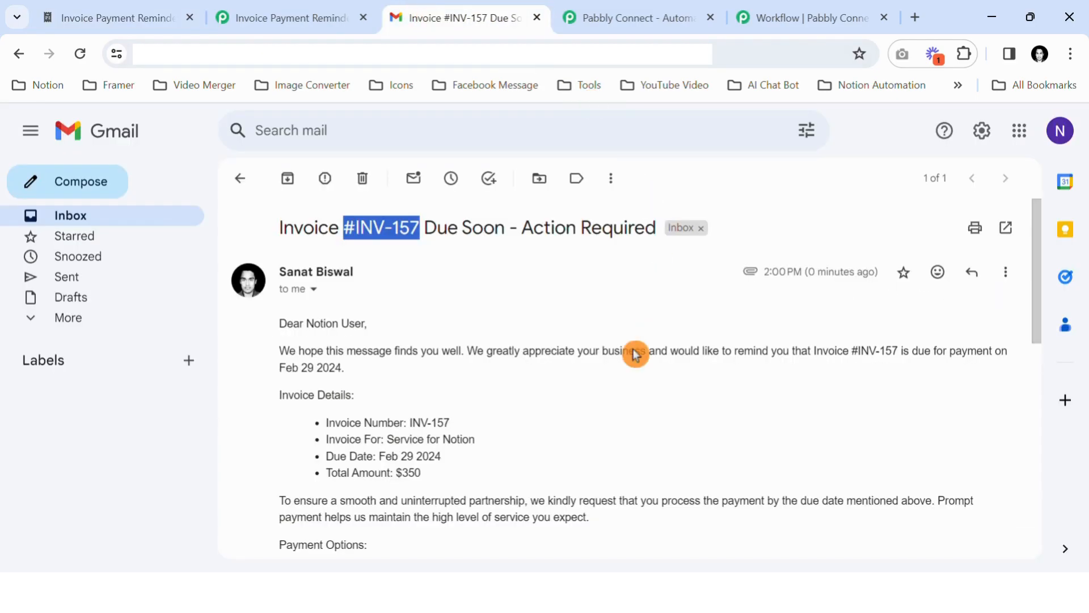
drag(280, 369, 353, 384)
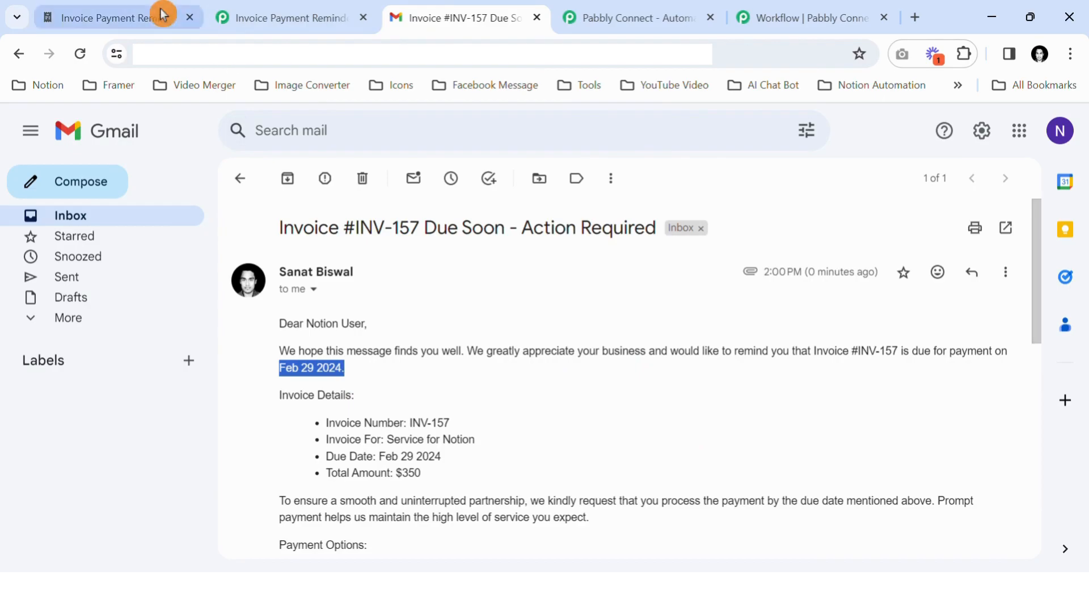
click(156, 14)
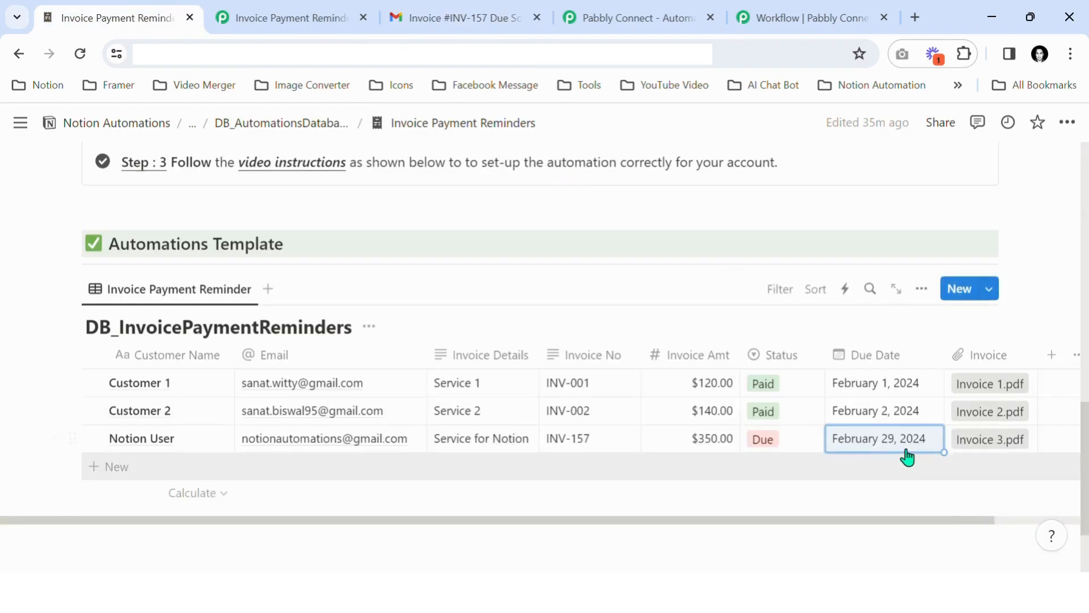
- Check the total amount and service description in the Gmail reminder against the Notion invoice row
click(433, 14)
scroll(544, 401, down, 3)
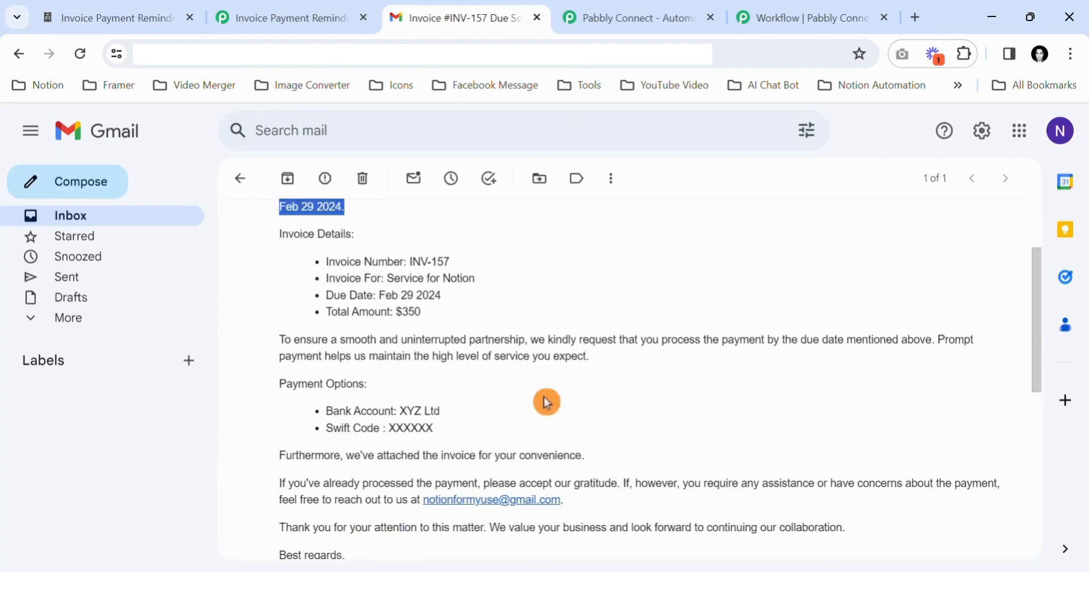
double_click(417, 313)
click(149, 13)
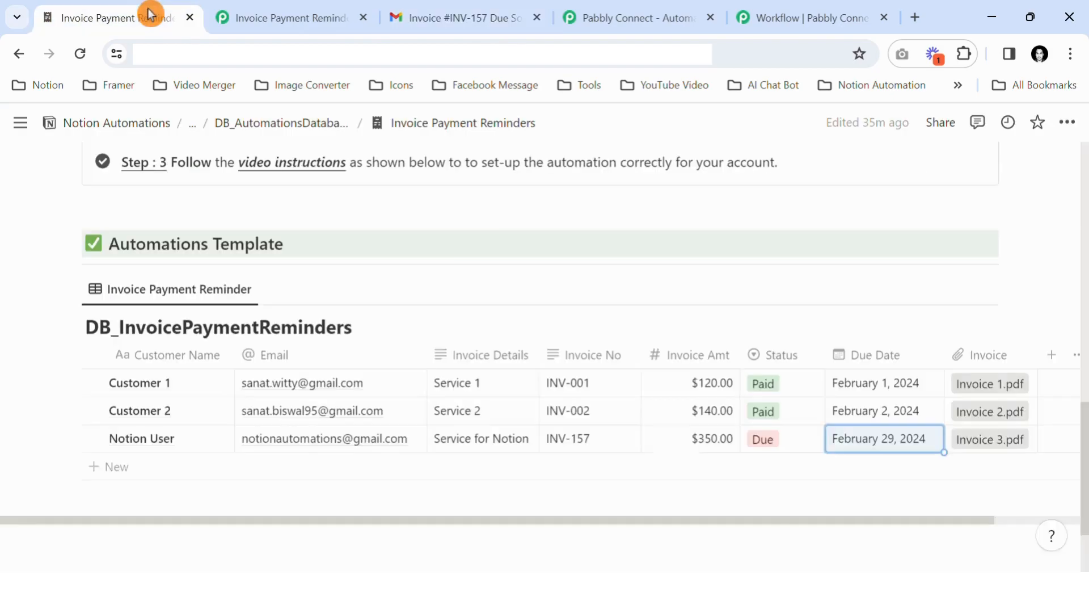
click(370, 15)
click(430, 15)
scroll(476, 352, up, 2)
scroll(475, 352, up, 1)
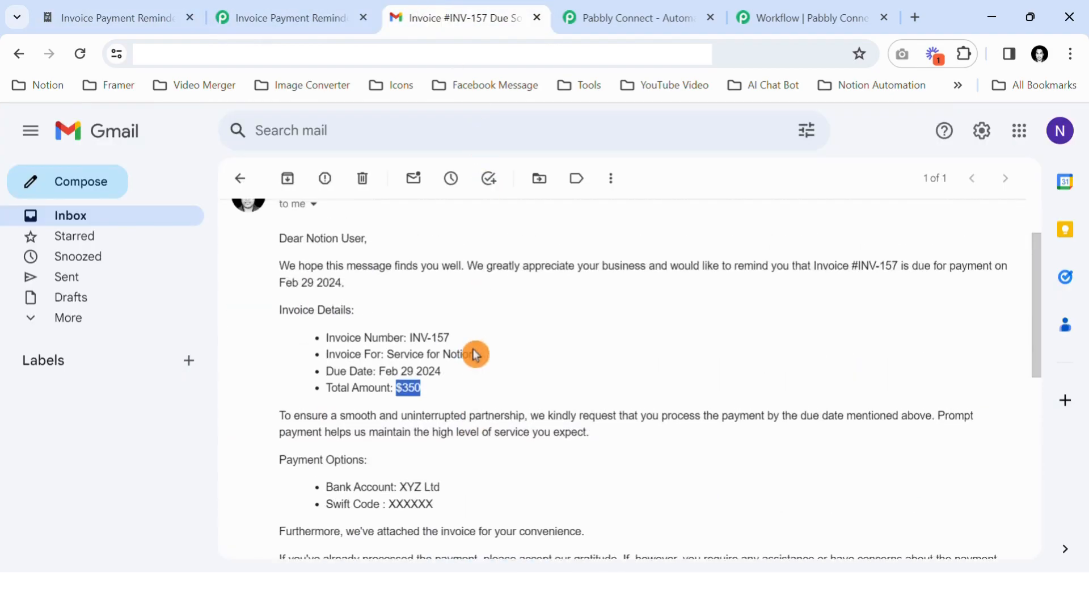
drag(476, 355, 388, 363)
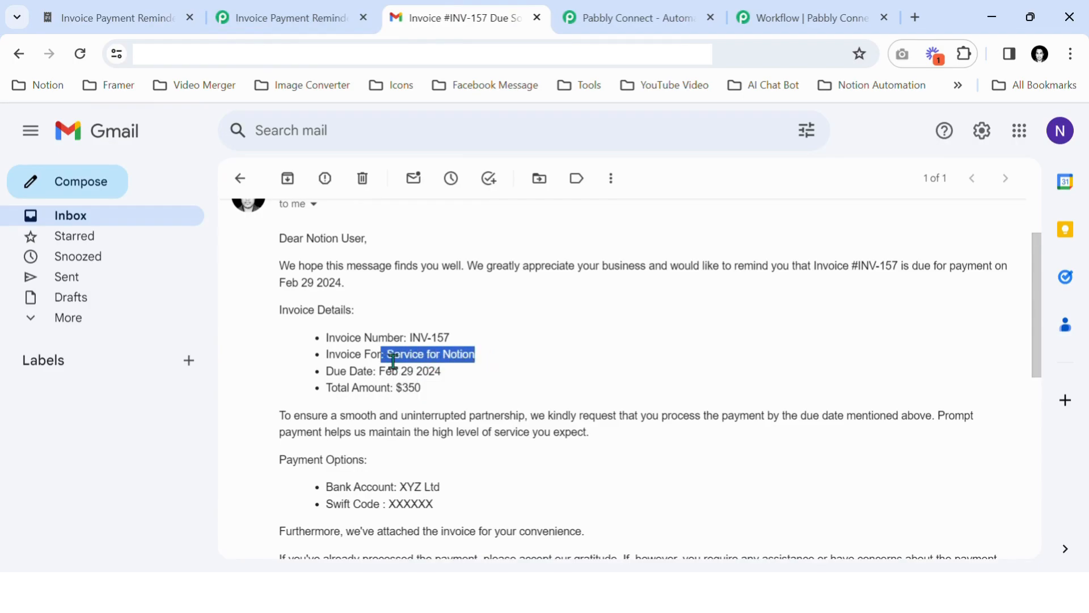
- Switch to the Notion invoice database and set the Notion User row's status to Paid
click(160, 17)
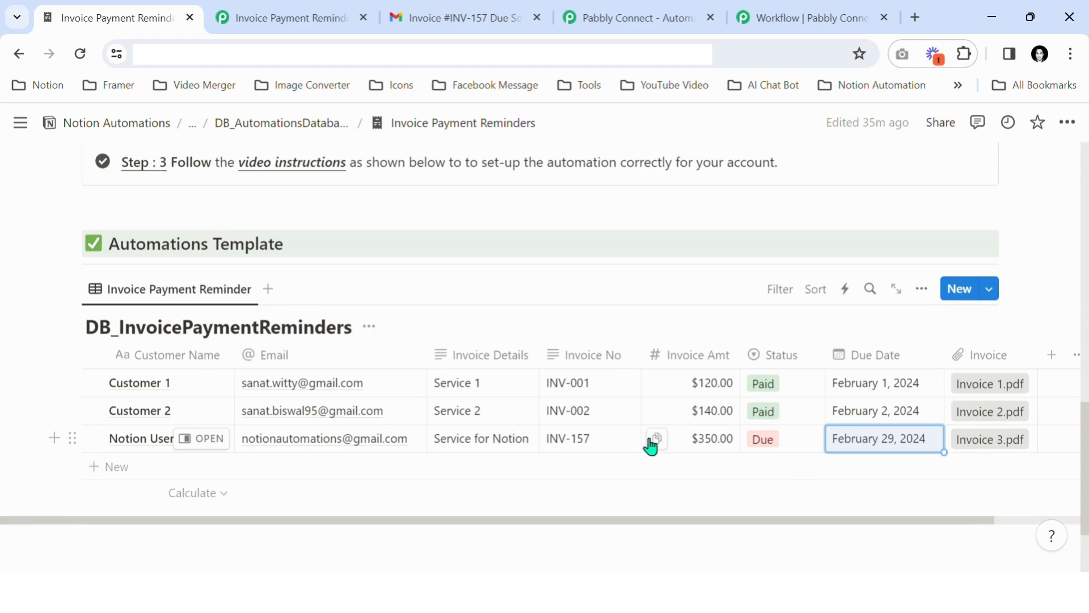
click(797, 445)
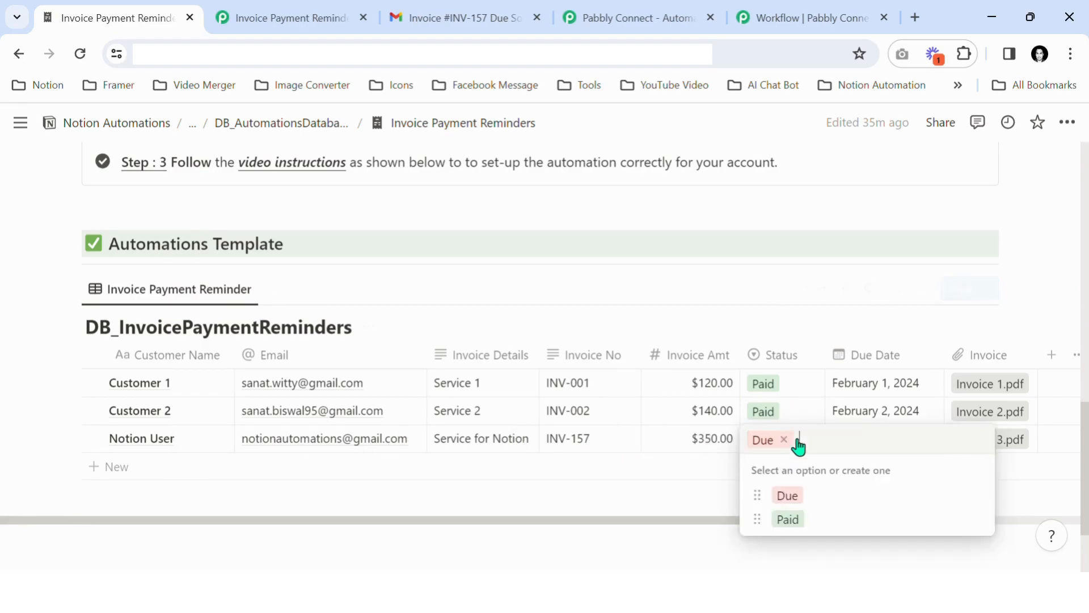
click(831, 524)
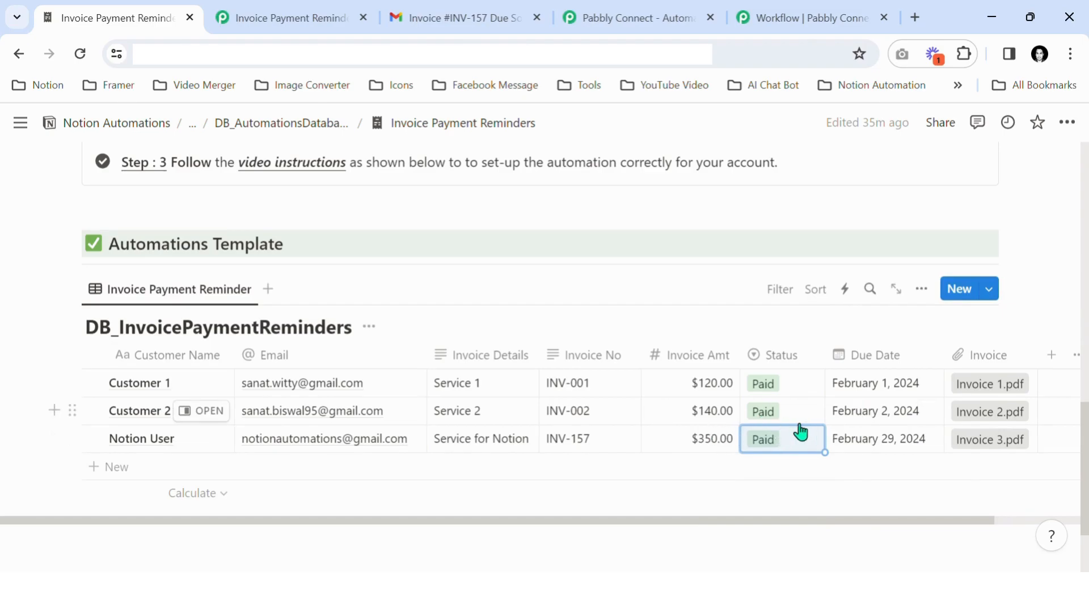
- Hide the title of the DB_InvoicePaymentReminders database on the page
scroll(318, 358, down, 2)
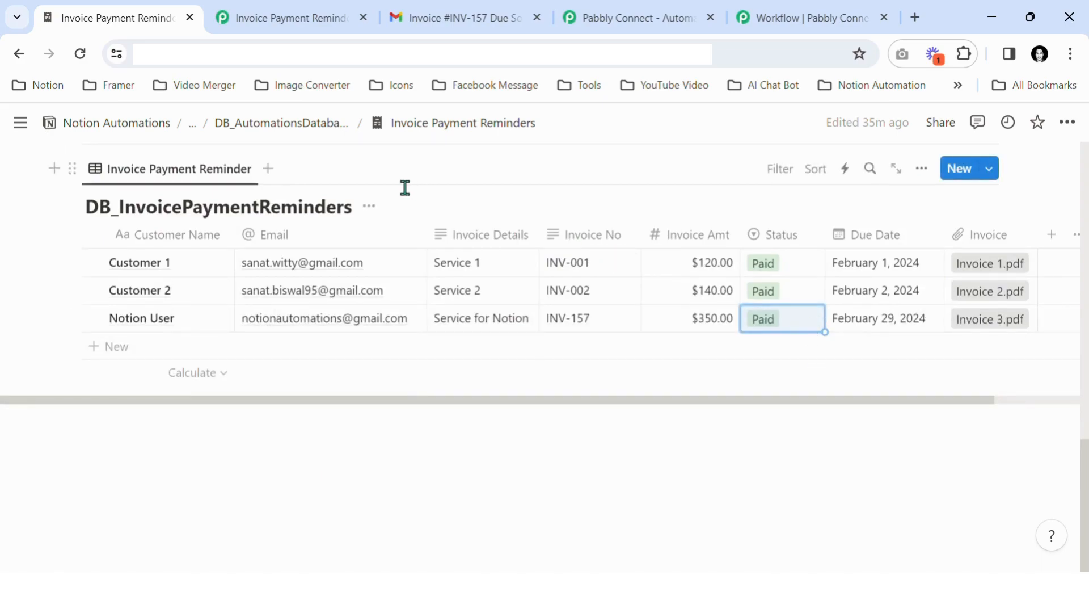
click(370, 208)
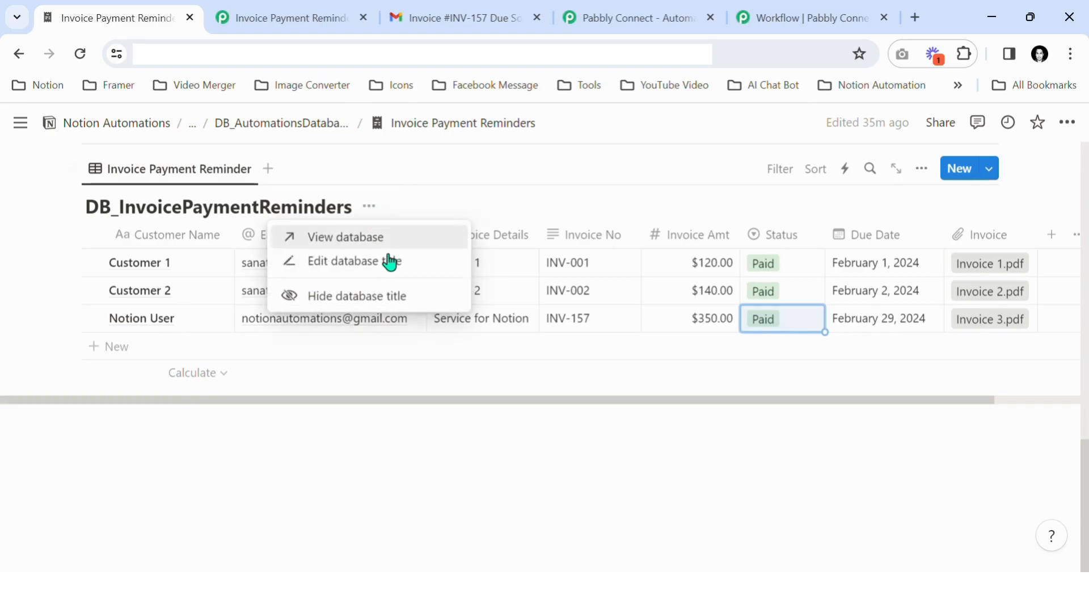
click(374, 296)
scroll(635, 420, up, 3)
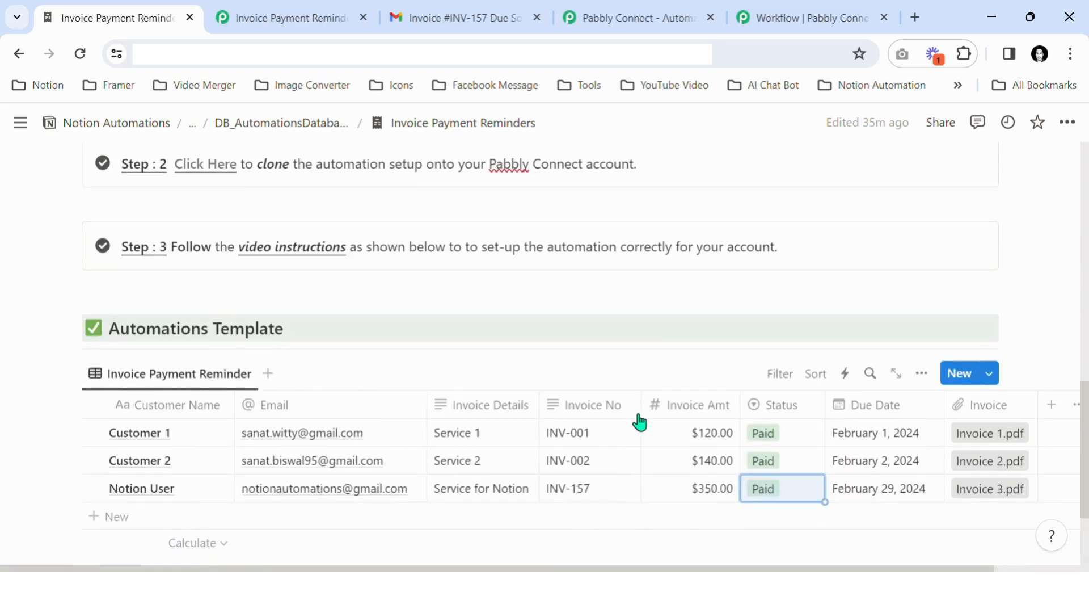
scroll(639, 421, down, 1)
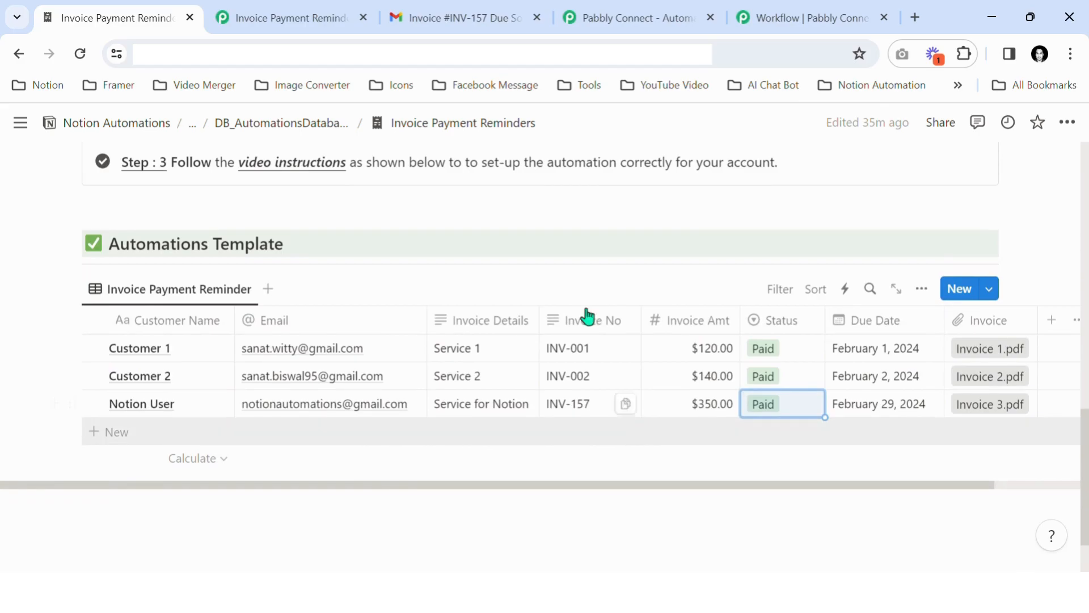
- Switch to the Pabbly Connect workflow, collapse the Schedule trigger and review the sequence of actions through the Gmail step
click(354, 17)
scroll(565, 335, up, 10)
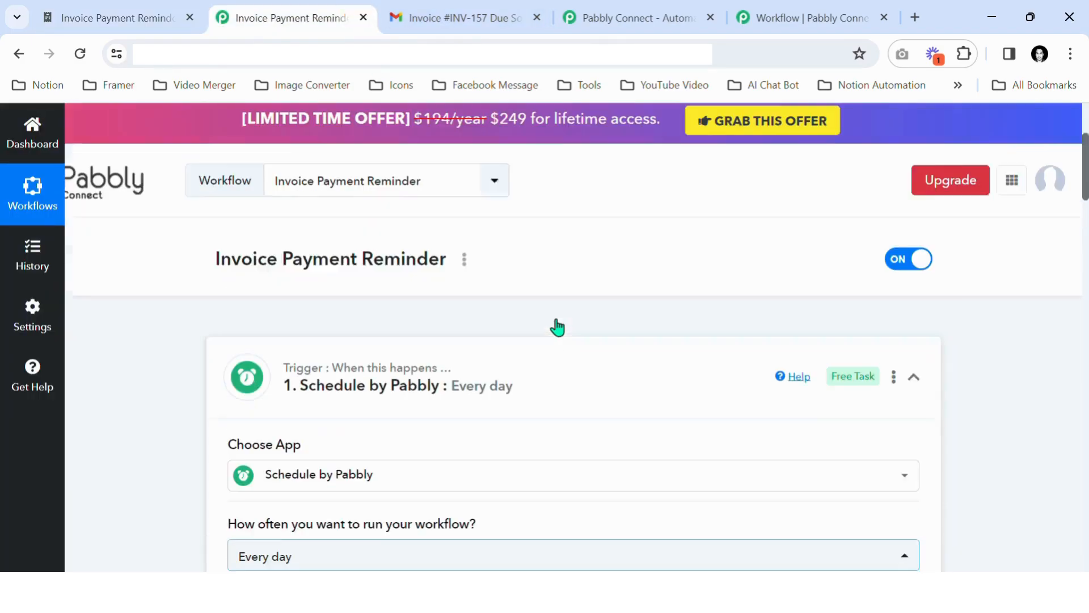
click(550, 386)
scroll(550, 387, down, 20)
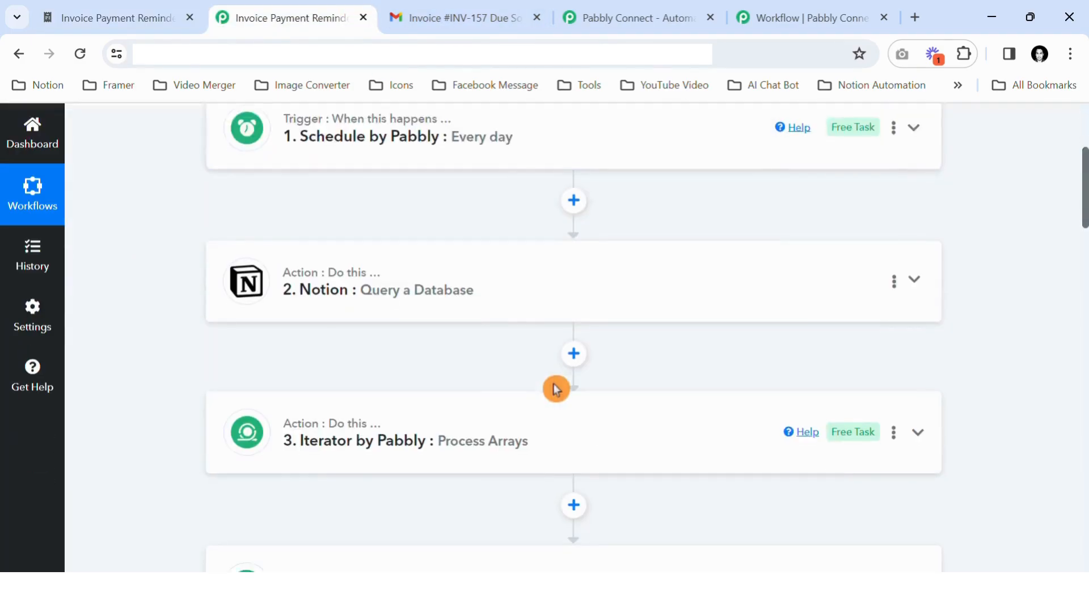
scroll(553, 382, down, 10)
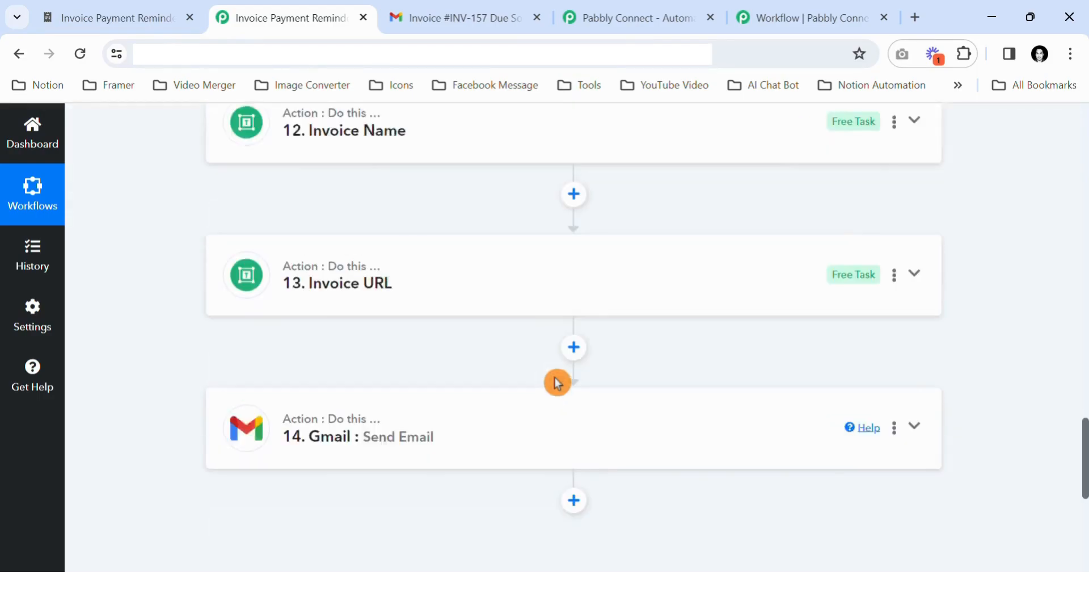
scroll(557, 382, up, 15)
scroll(553, 373, up, 20)
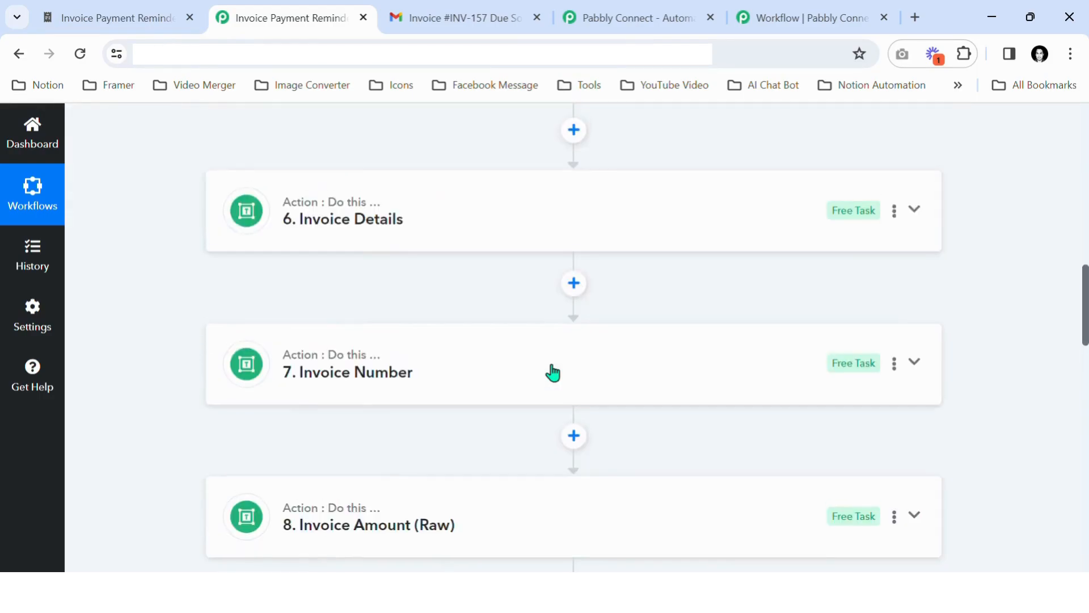